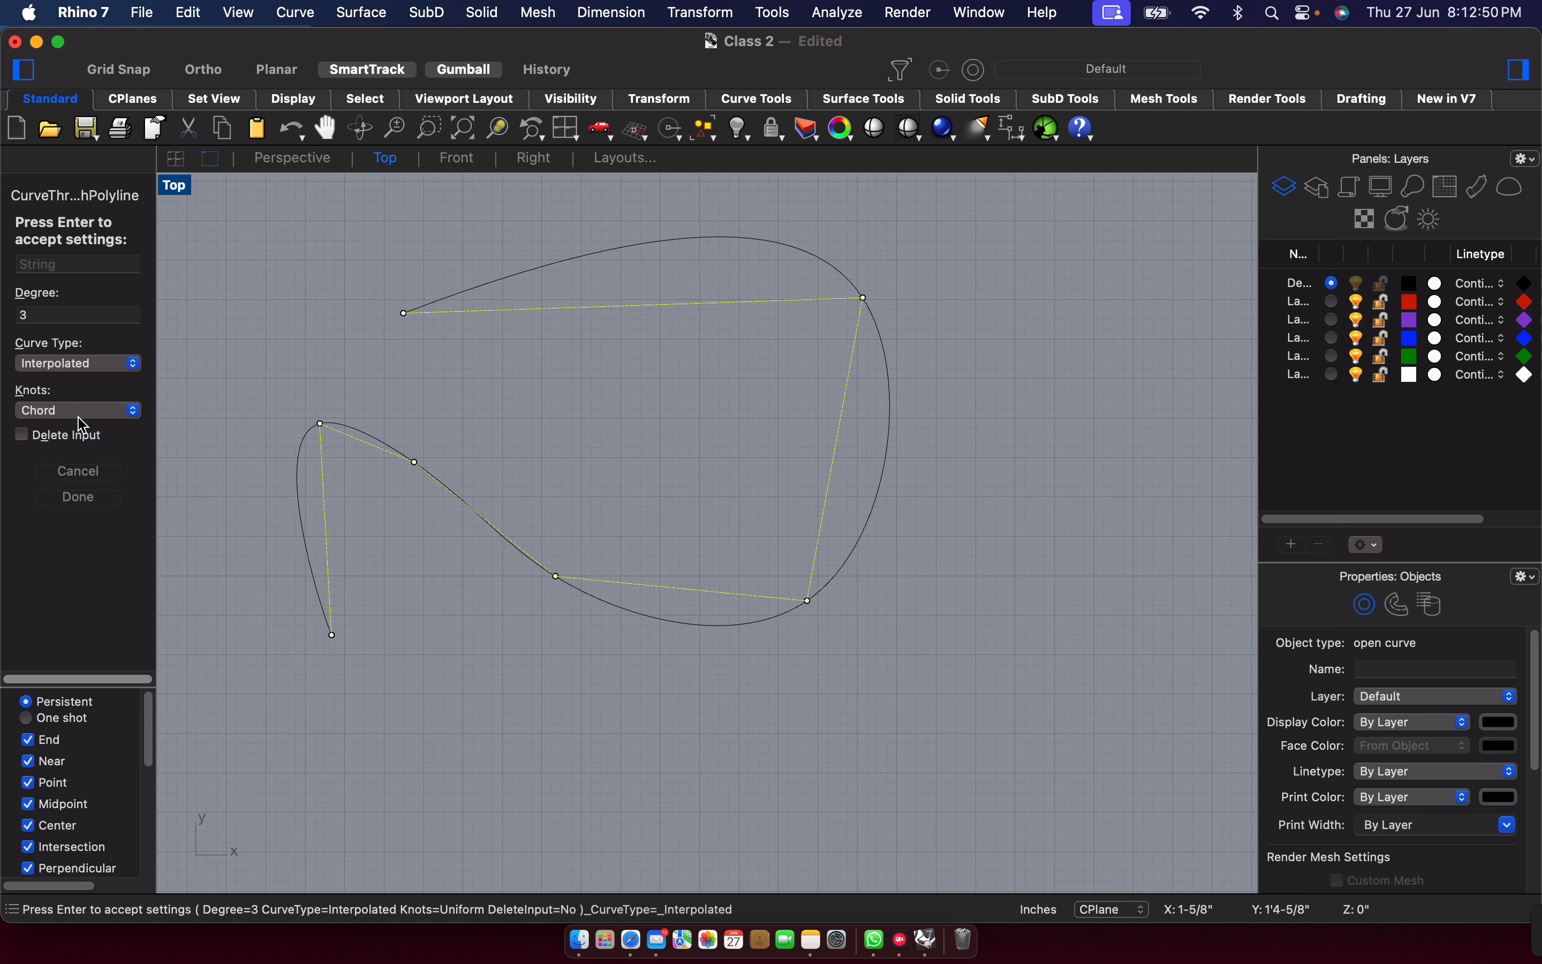
Try Sqrt Chord knots on the interpolated curve through the polyline, and set the knots to Uniform.
click(83, 411)
click(88, 448)
click(83, 411)
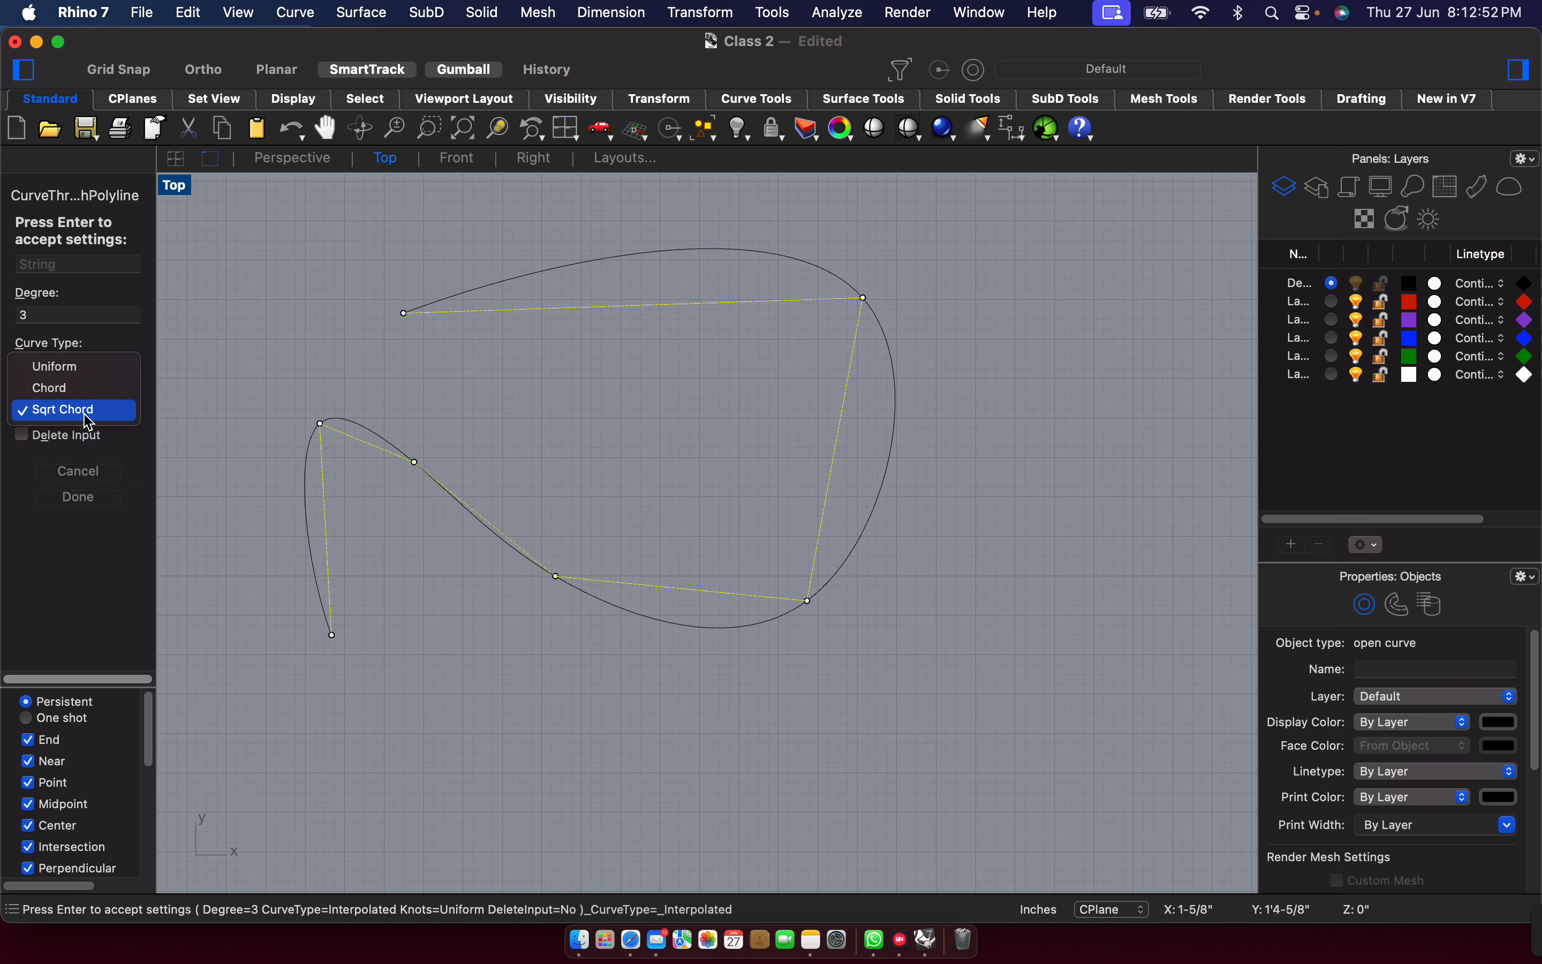
click(90, 371)
Compare the Control Point and Interpolated curve types on the polyline preview, ending on Interpolated.
click(93, 364)
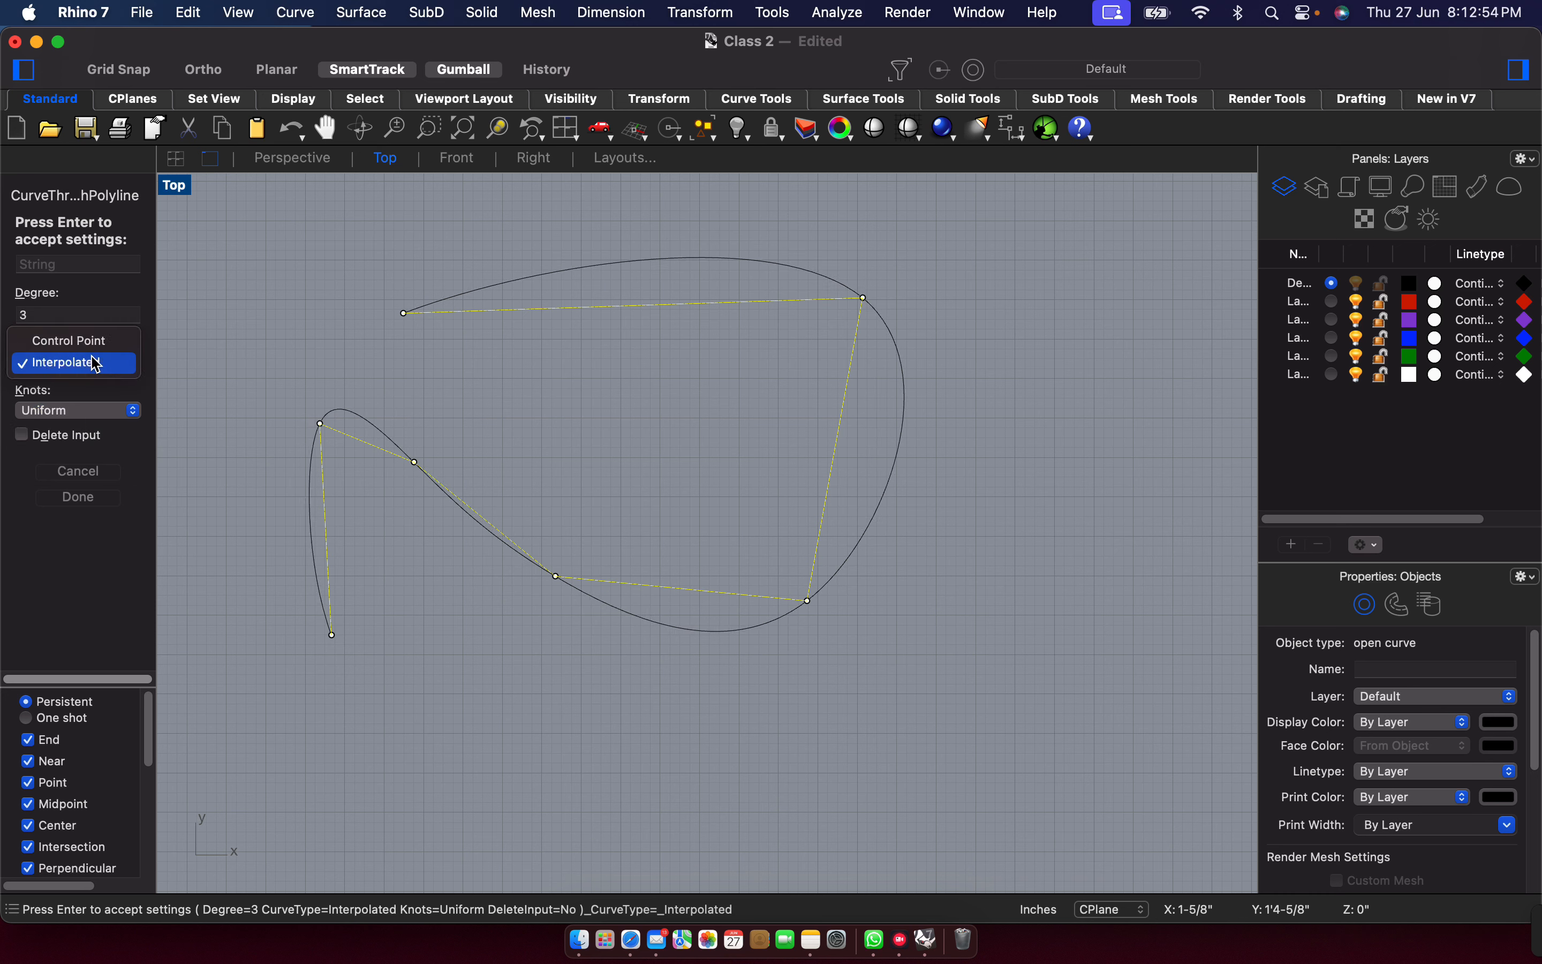
click(96, 348)
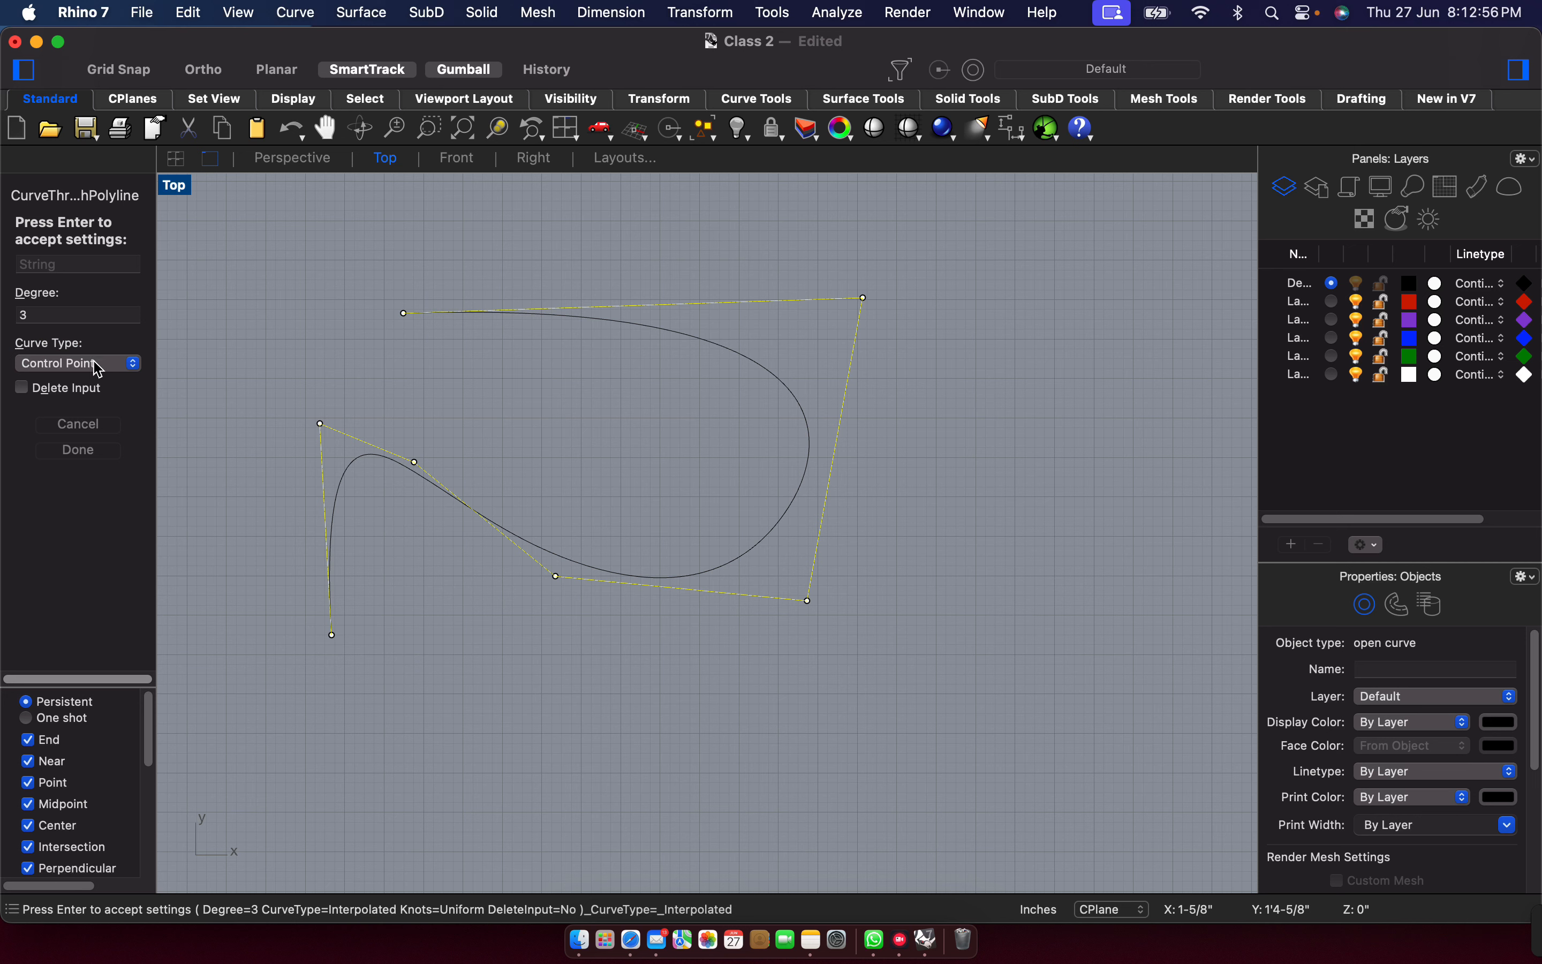
click(97, 364)
click(97, 382)
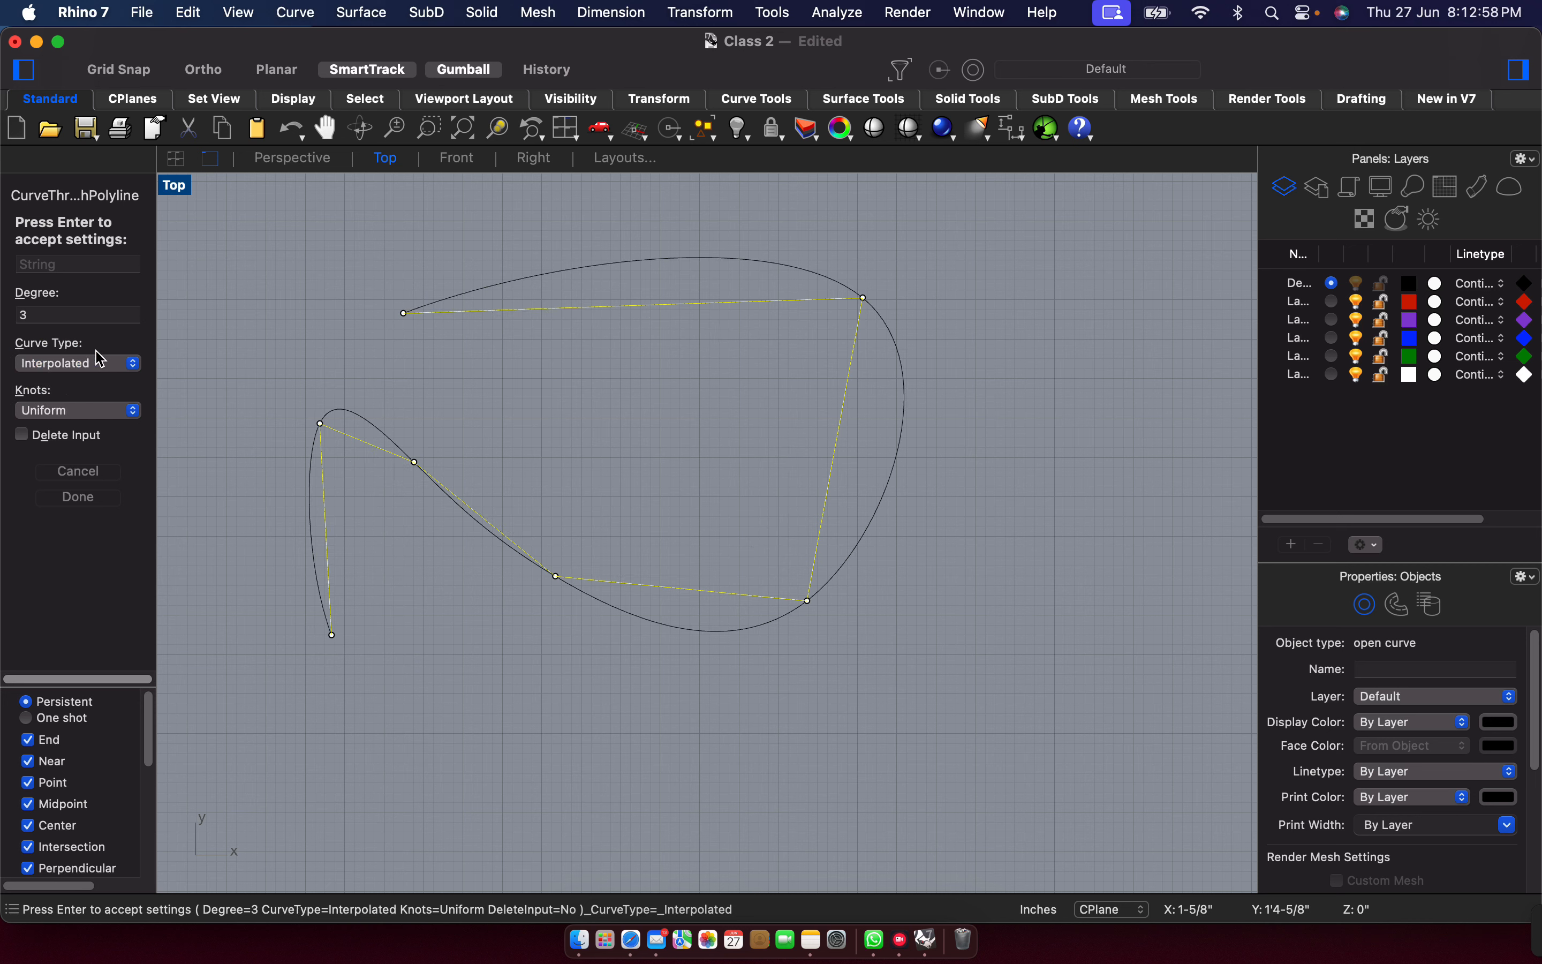
click(97, 362)
click(101, 346)
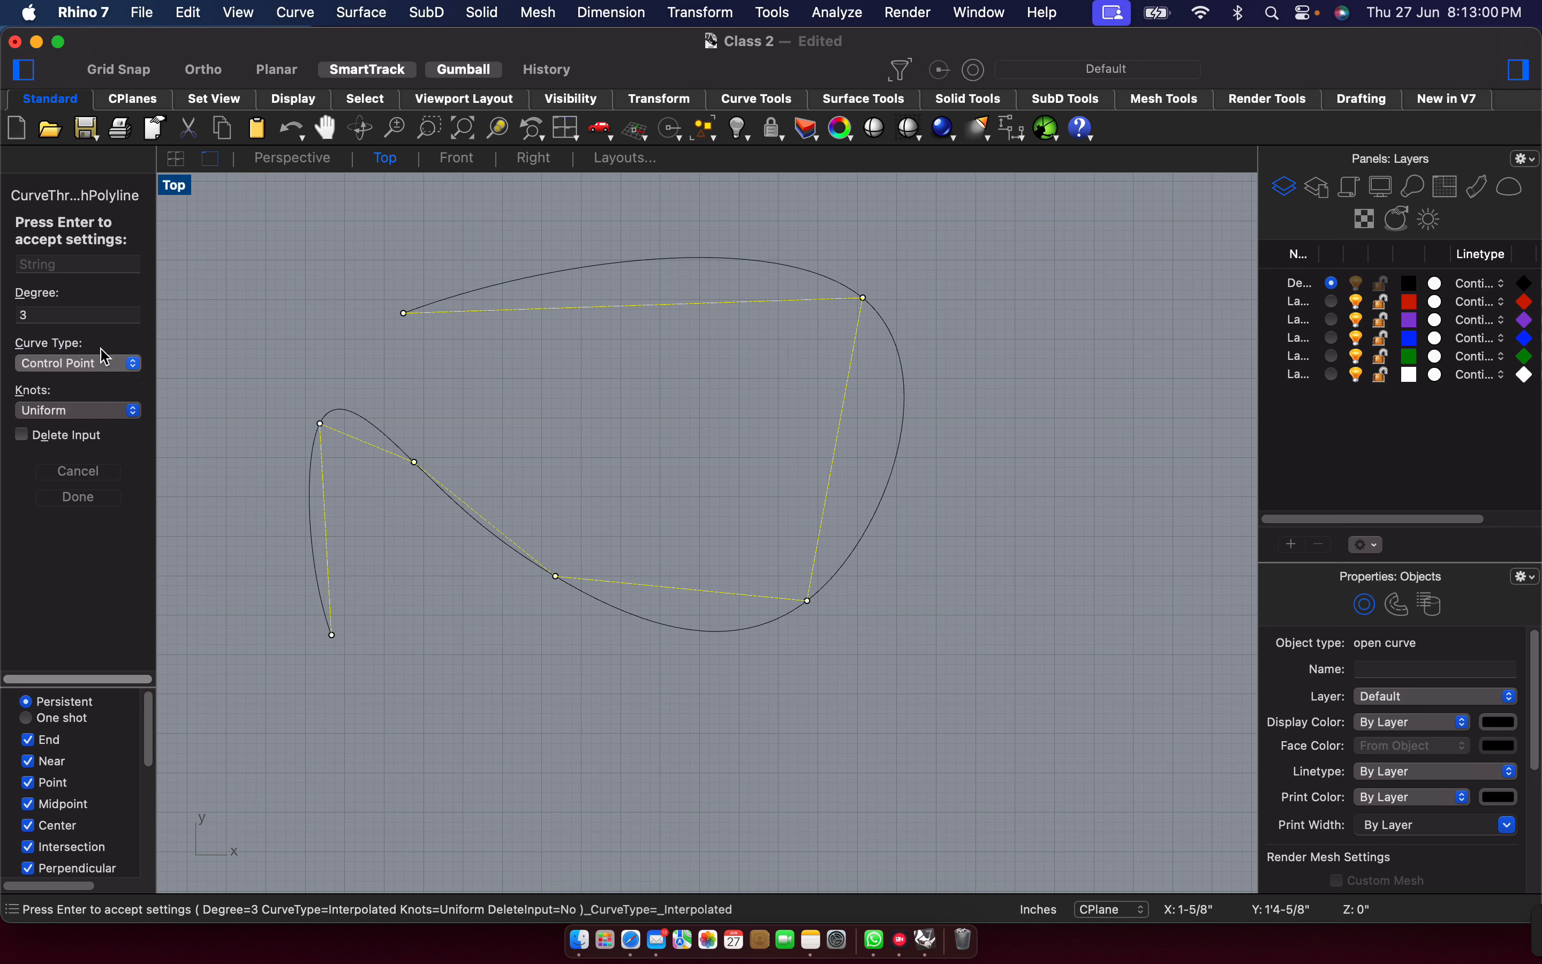
click(108, 364)
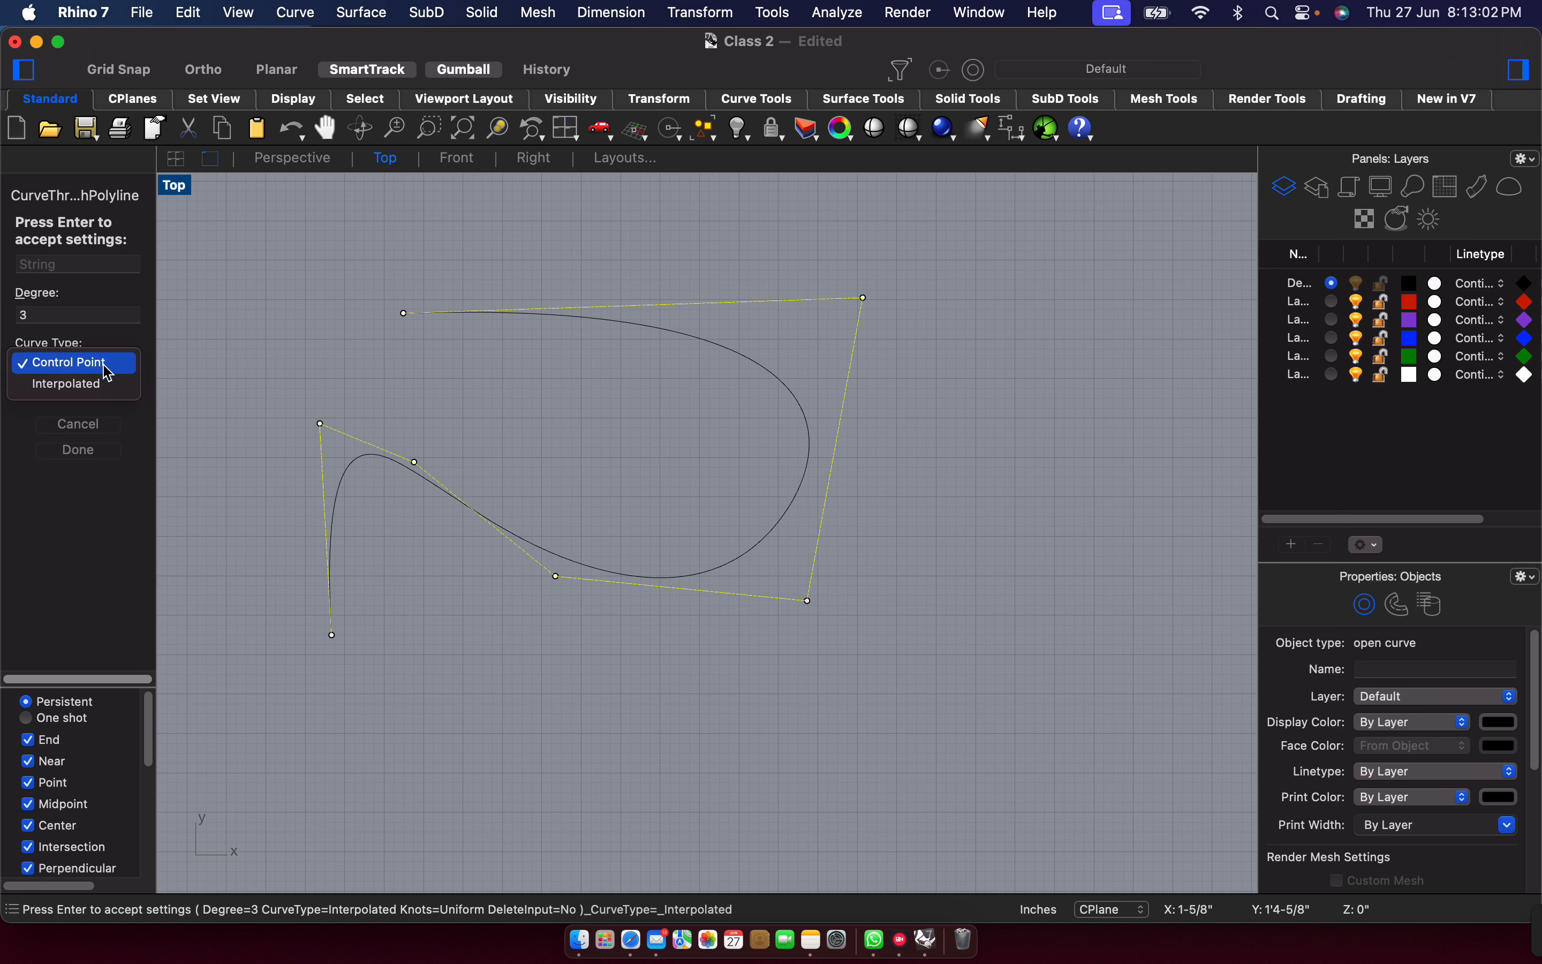
click(108, 382)
Try curve degrees 5 and 11 on the interpolated curve preview.
click(95, 315)
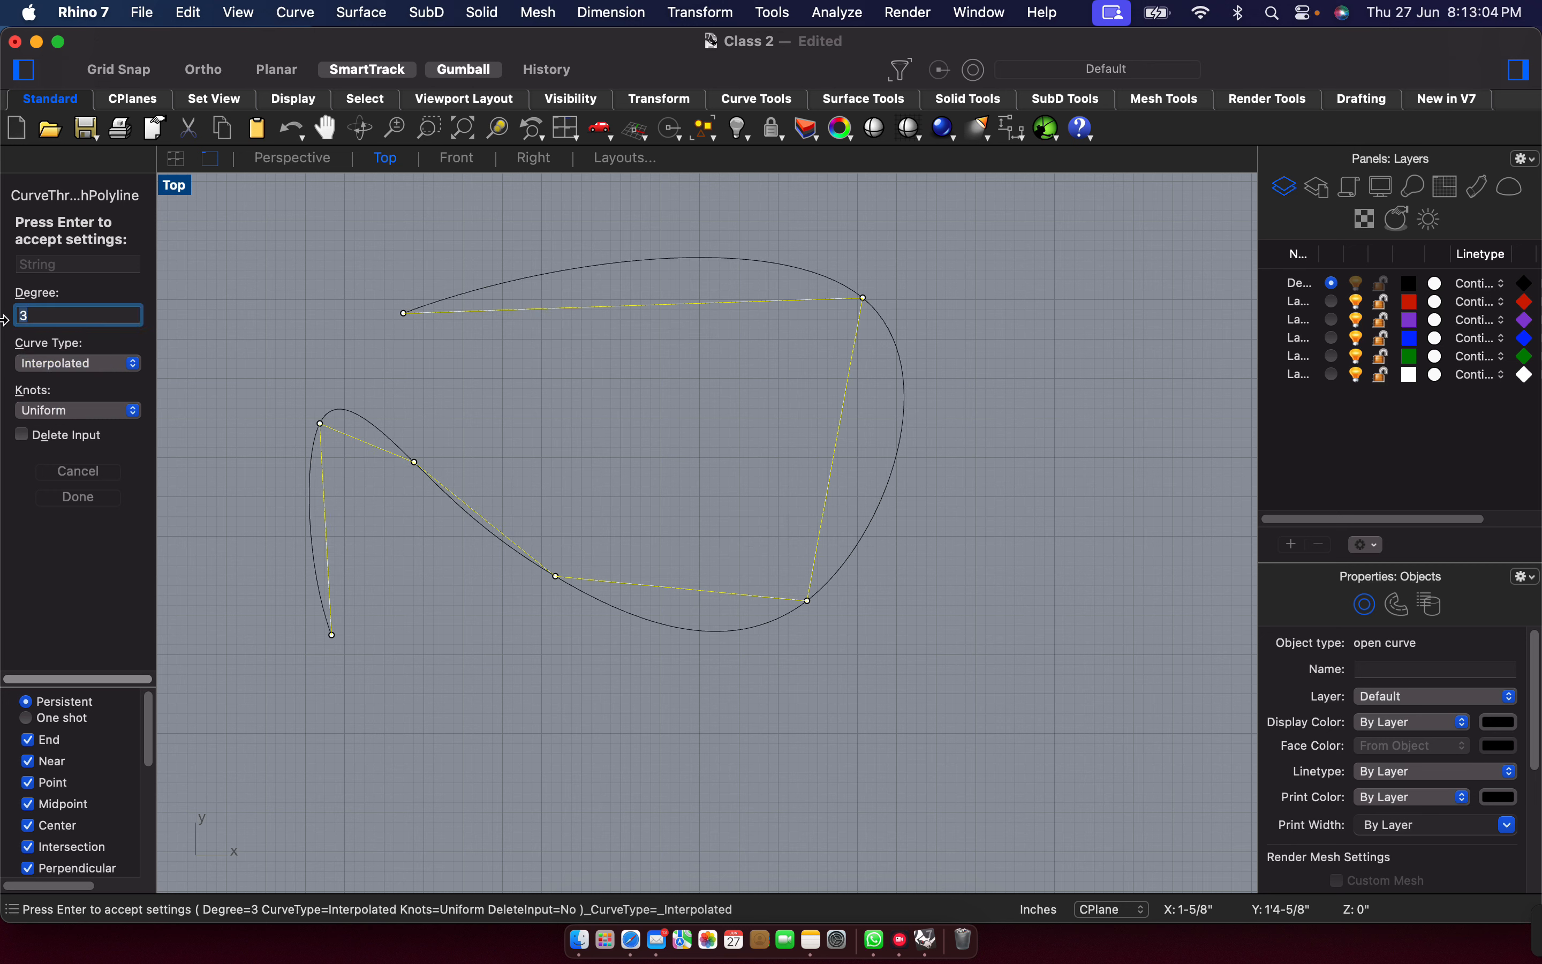
key(Return)
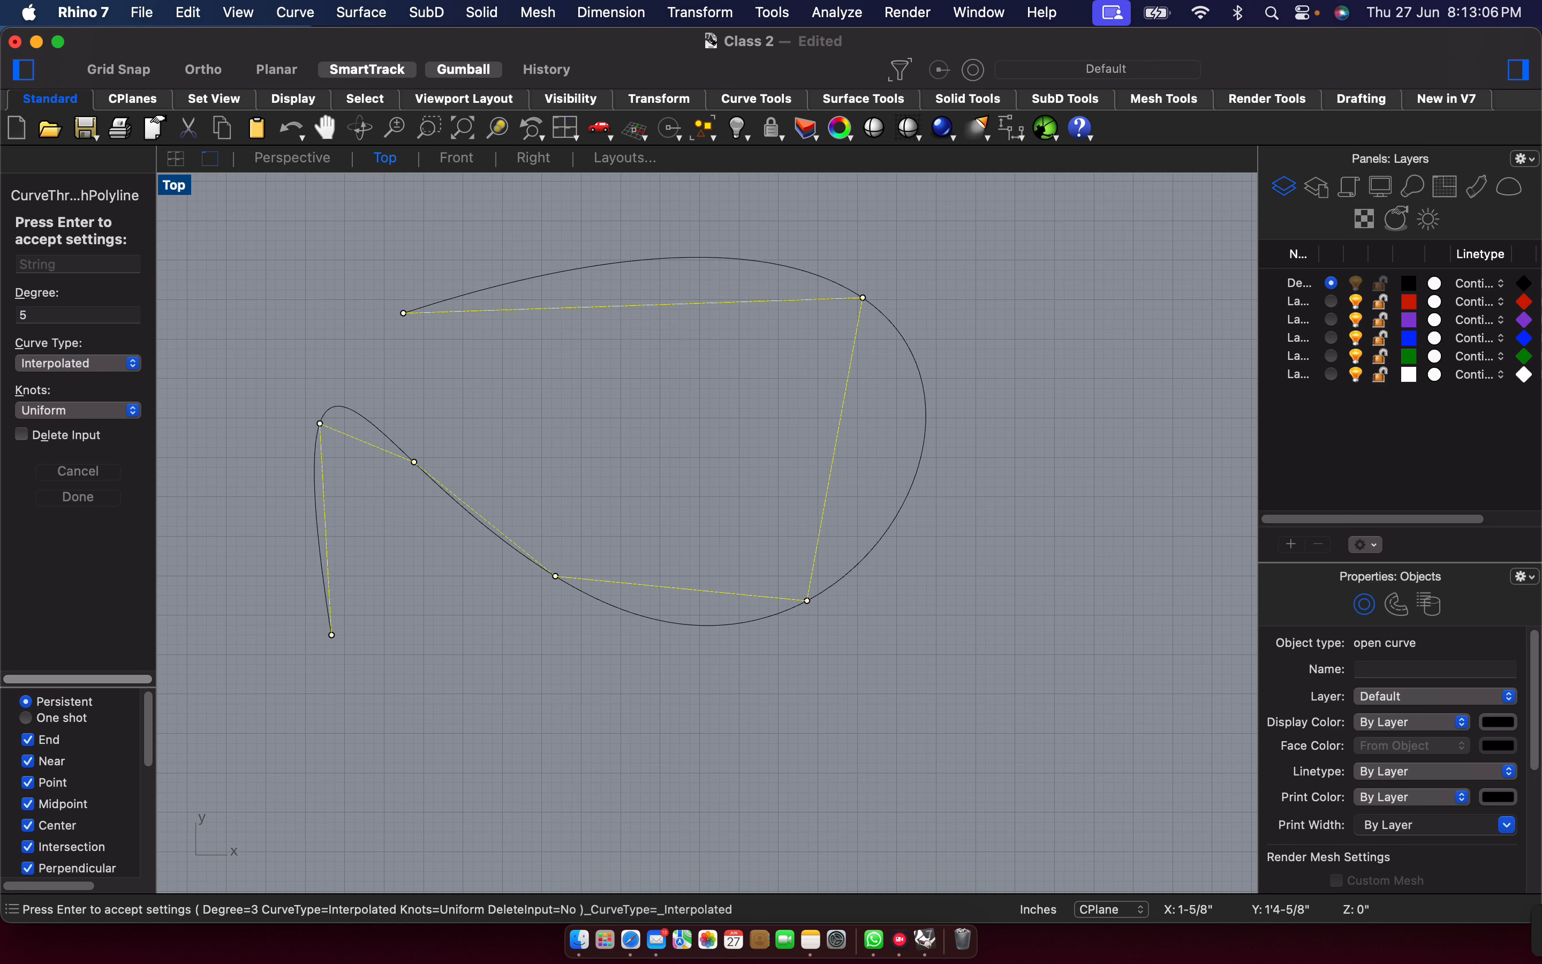
click(50, 317)
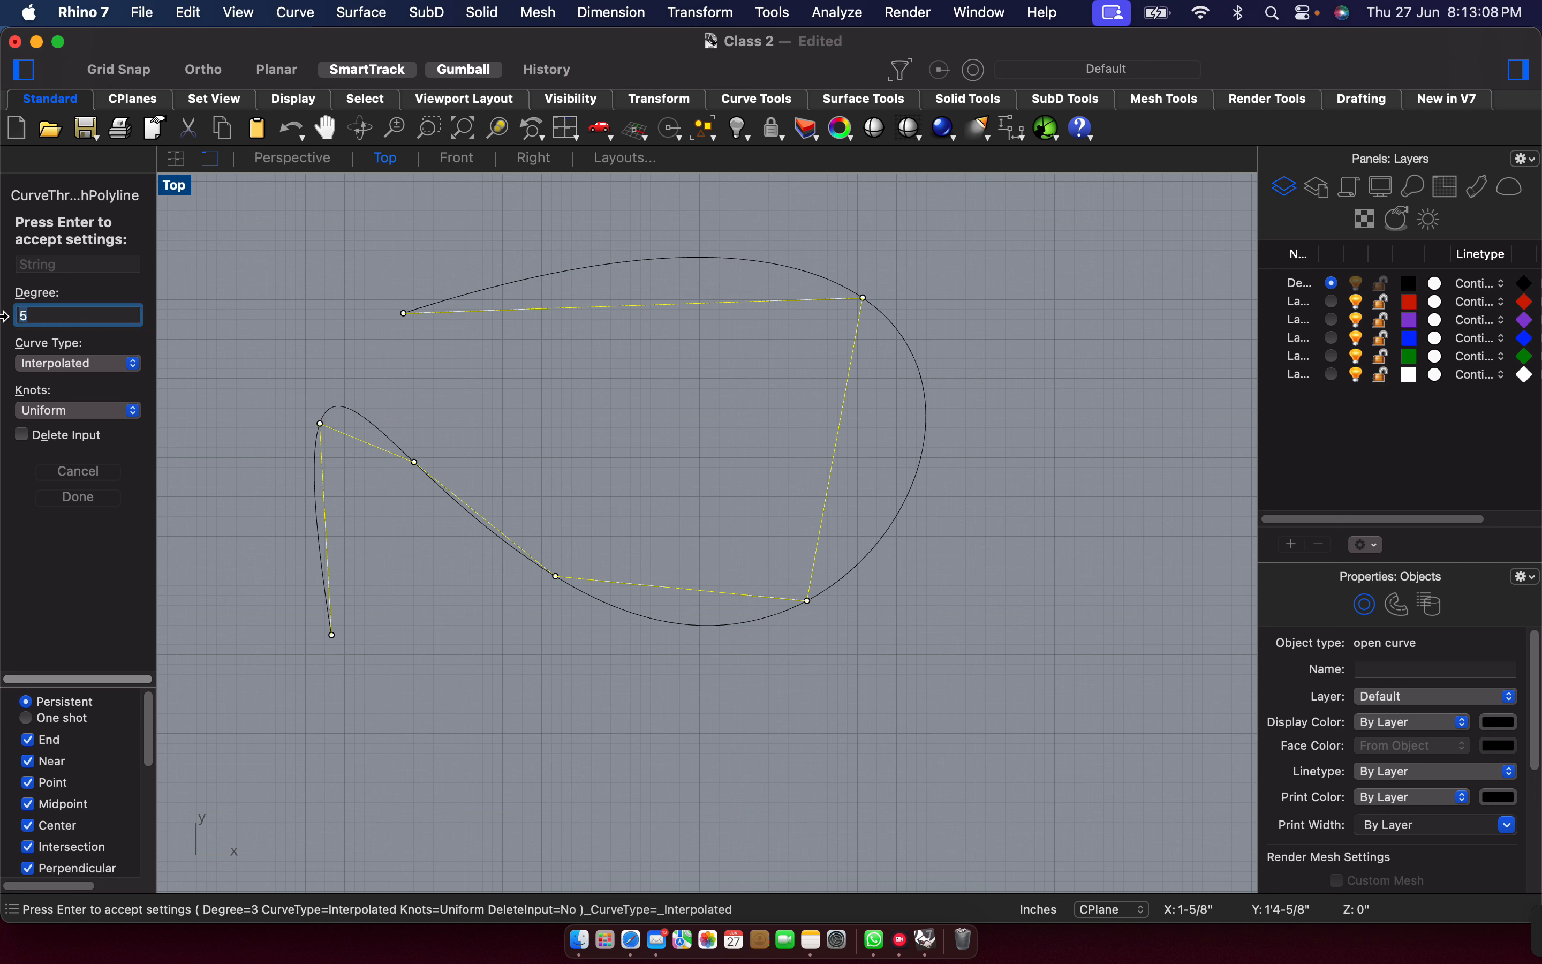
text(11)
key(Return)
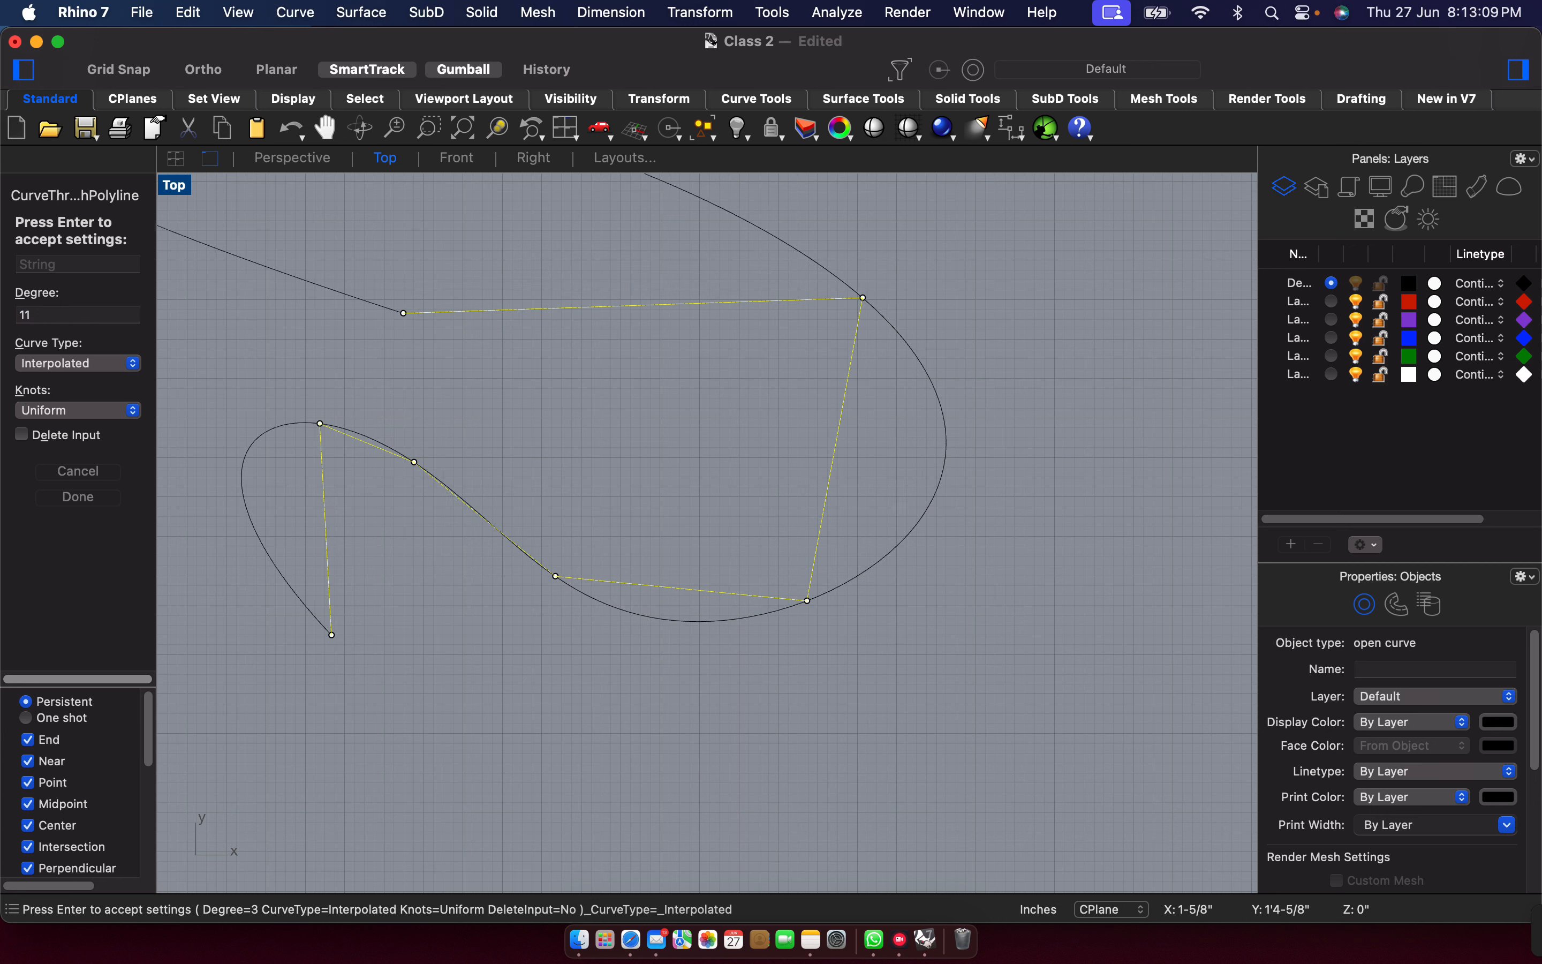
Set the curve degree back to 3 and accept the interpolated curve through the polyline vertices.
click(17, 316)
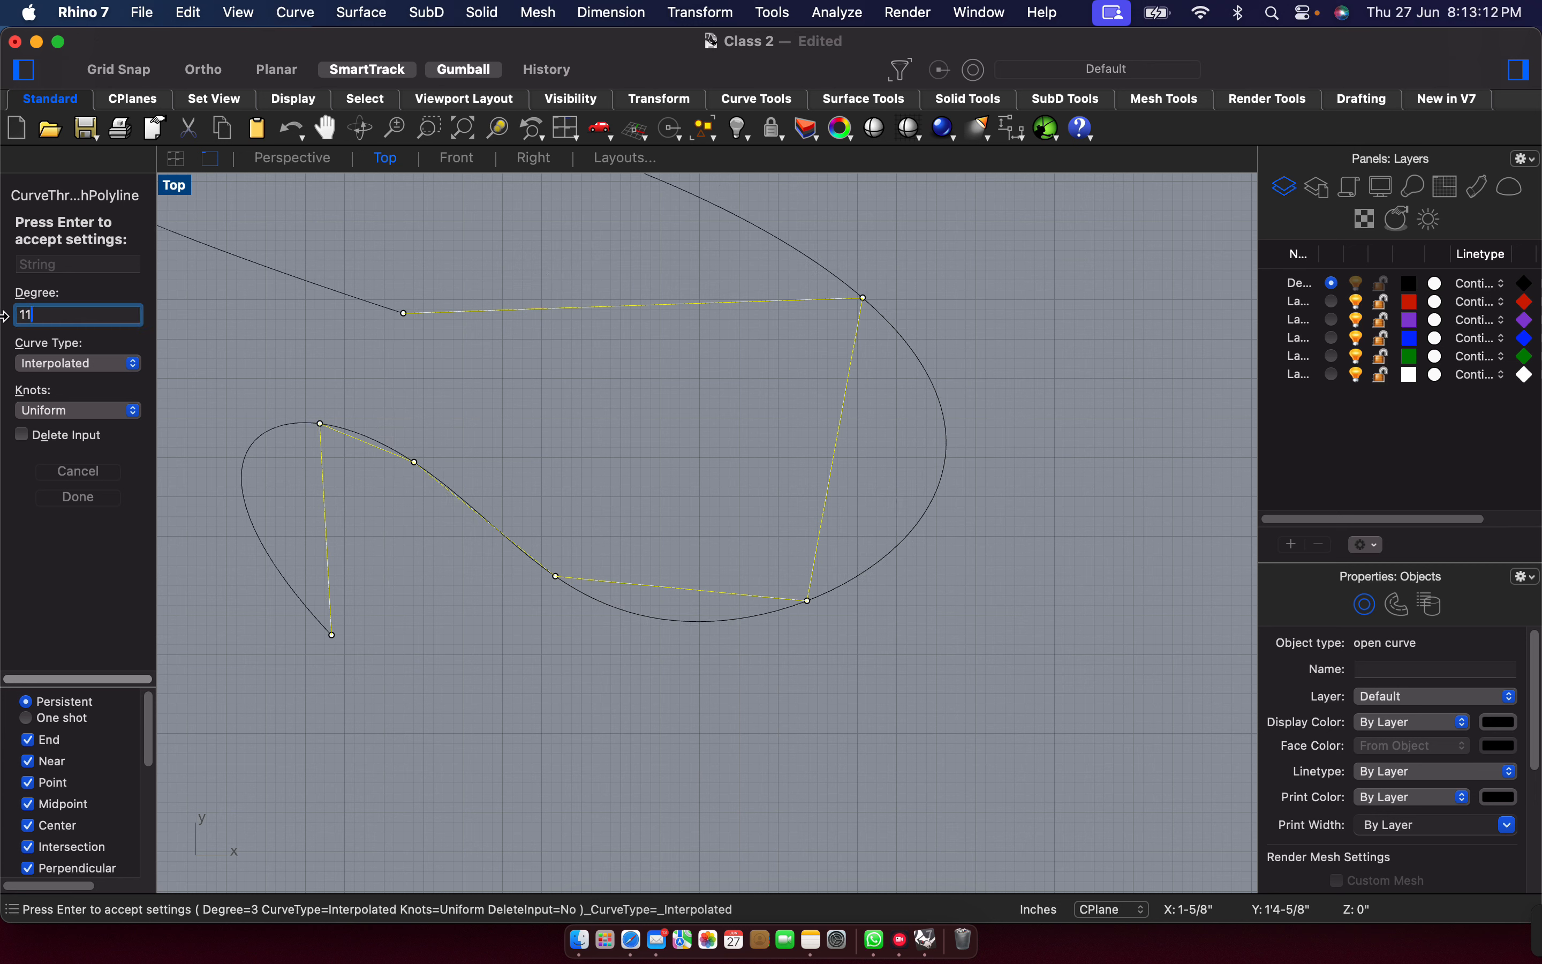
drag(85, 313, 18, 327)
click(96, 497)
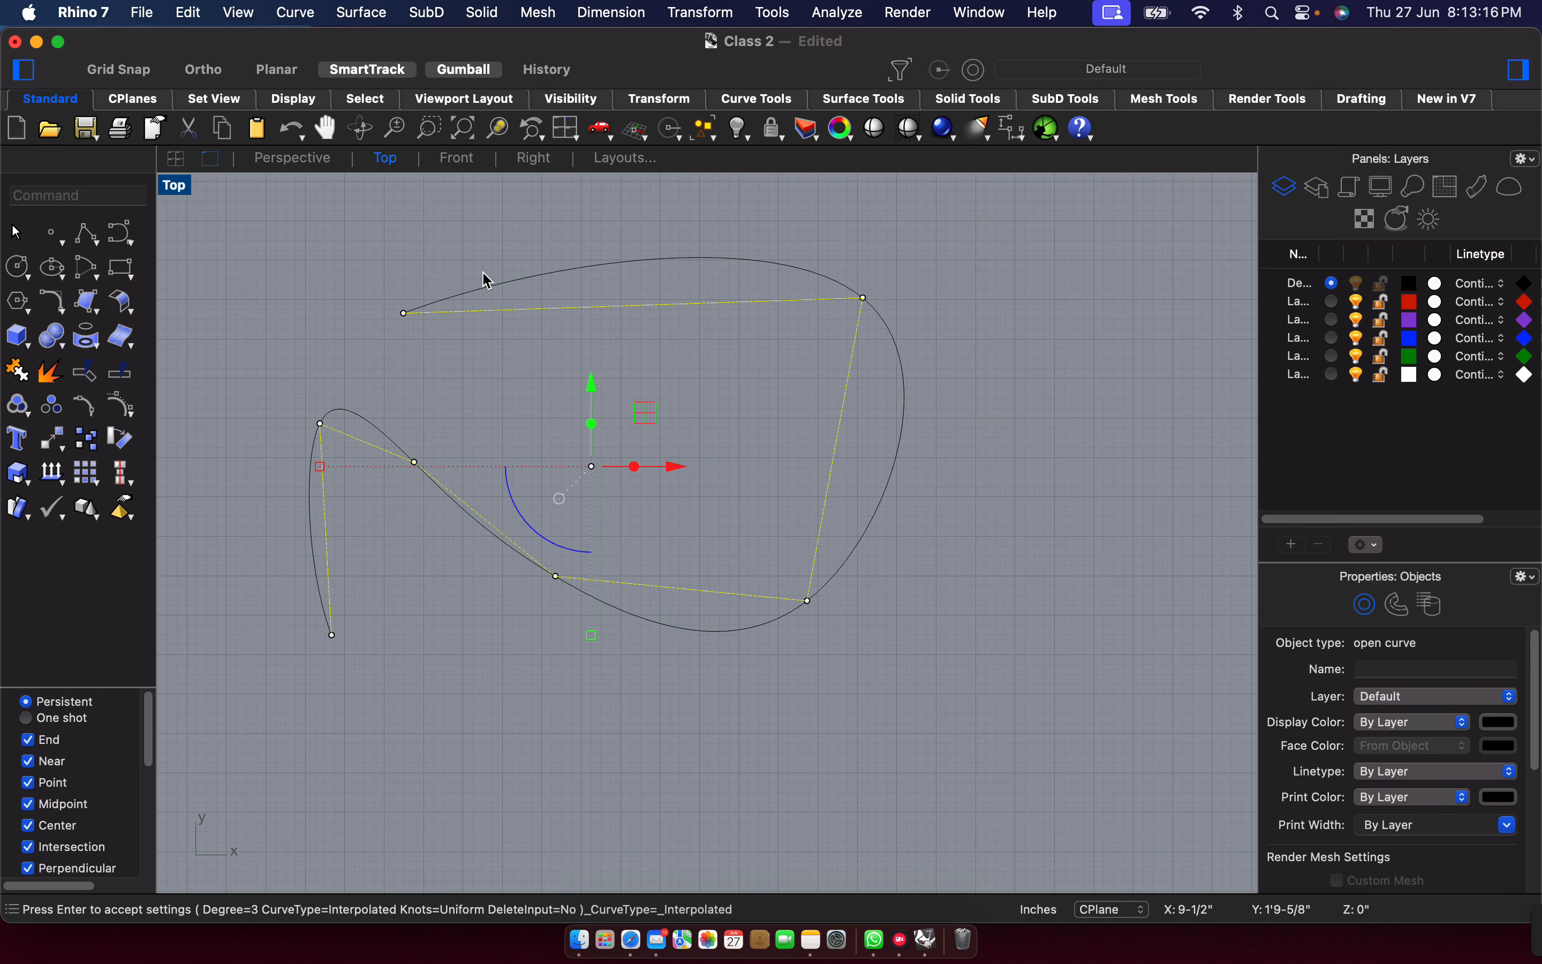
Delete the polyline and the curve built through its vertices.
click(506, 312)
key(Escape)
drag(221, 254, 940, 713)
key(Delete)
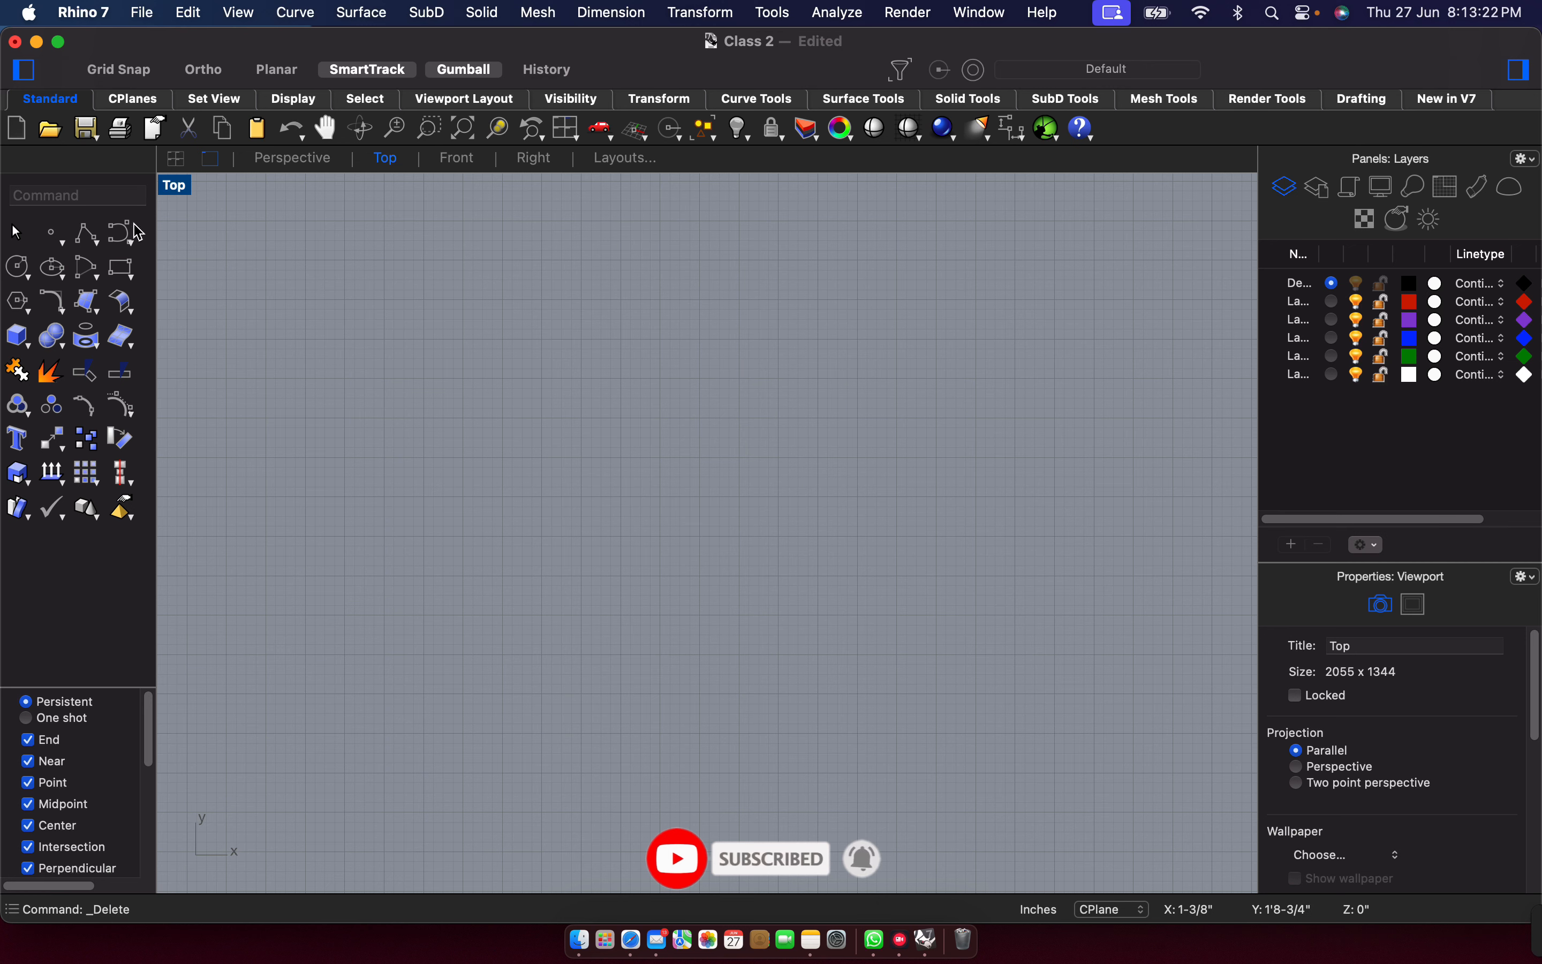
Draw a conic curve in the Top view with its endpoints one above the other and its apex to the right.
click(122, 238)
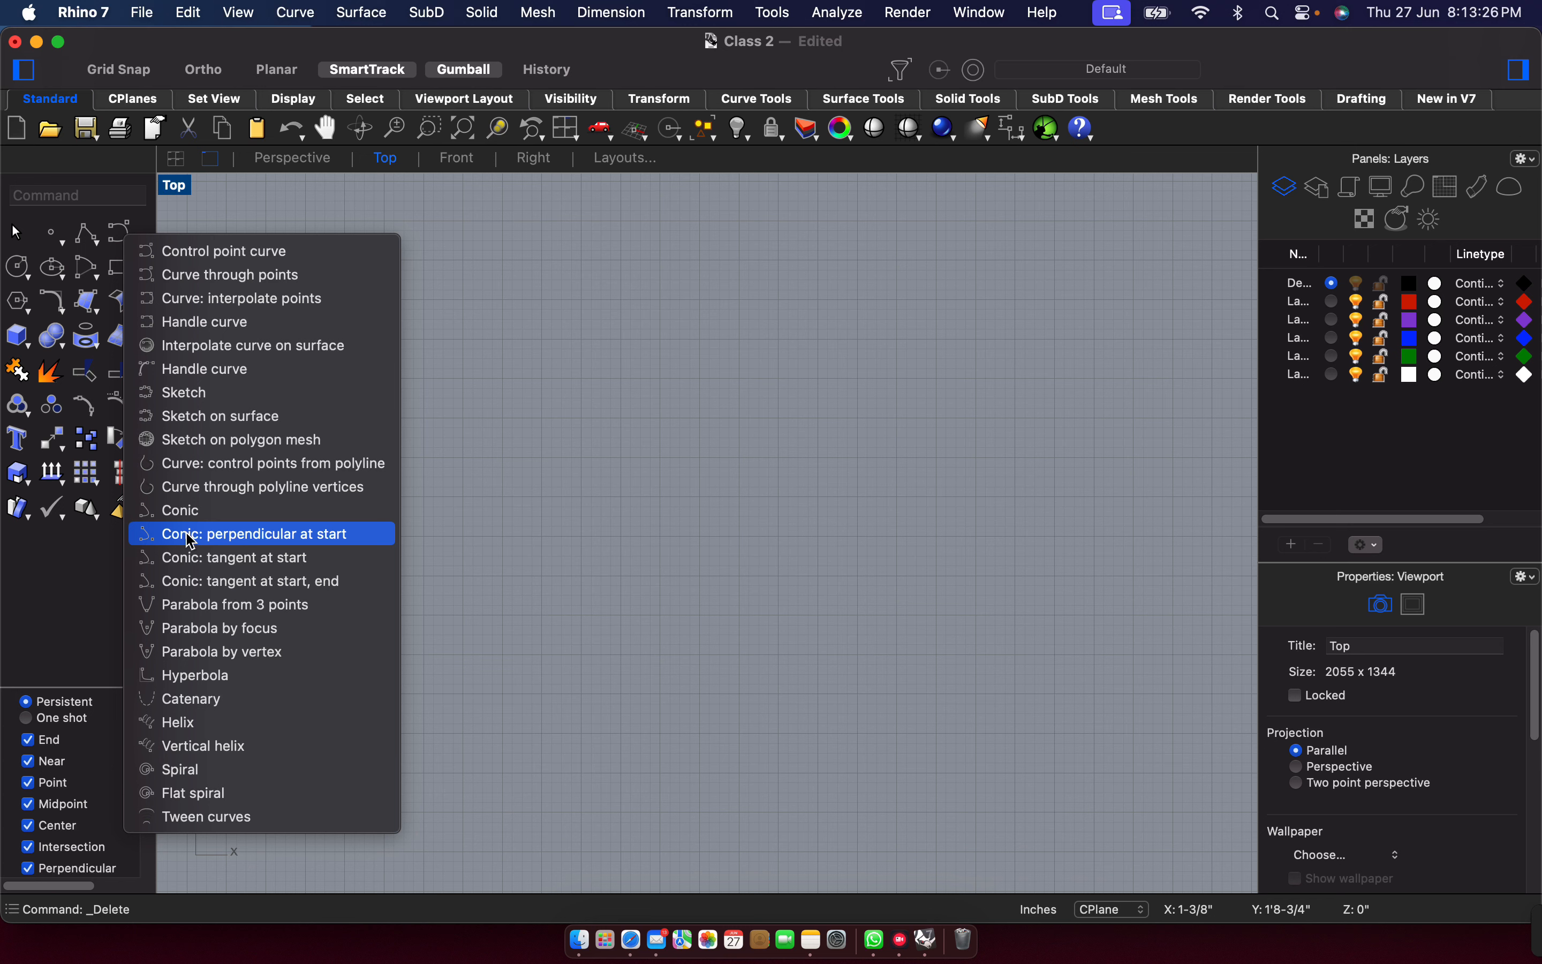
click(205, 509)
click(457, 280)
click(447, 613)
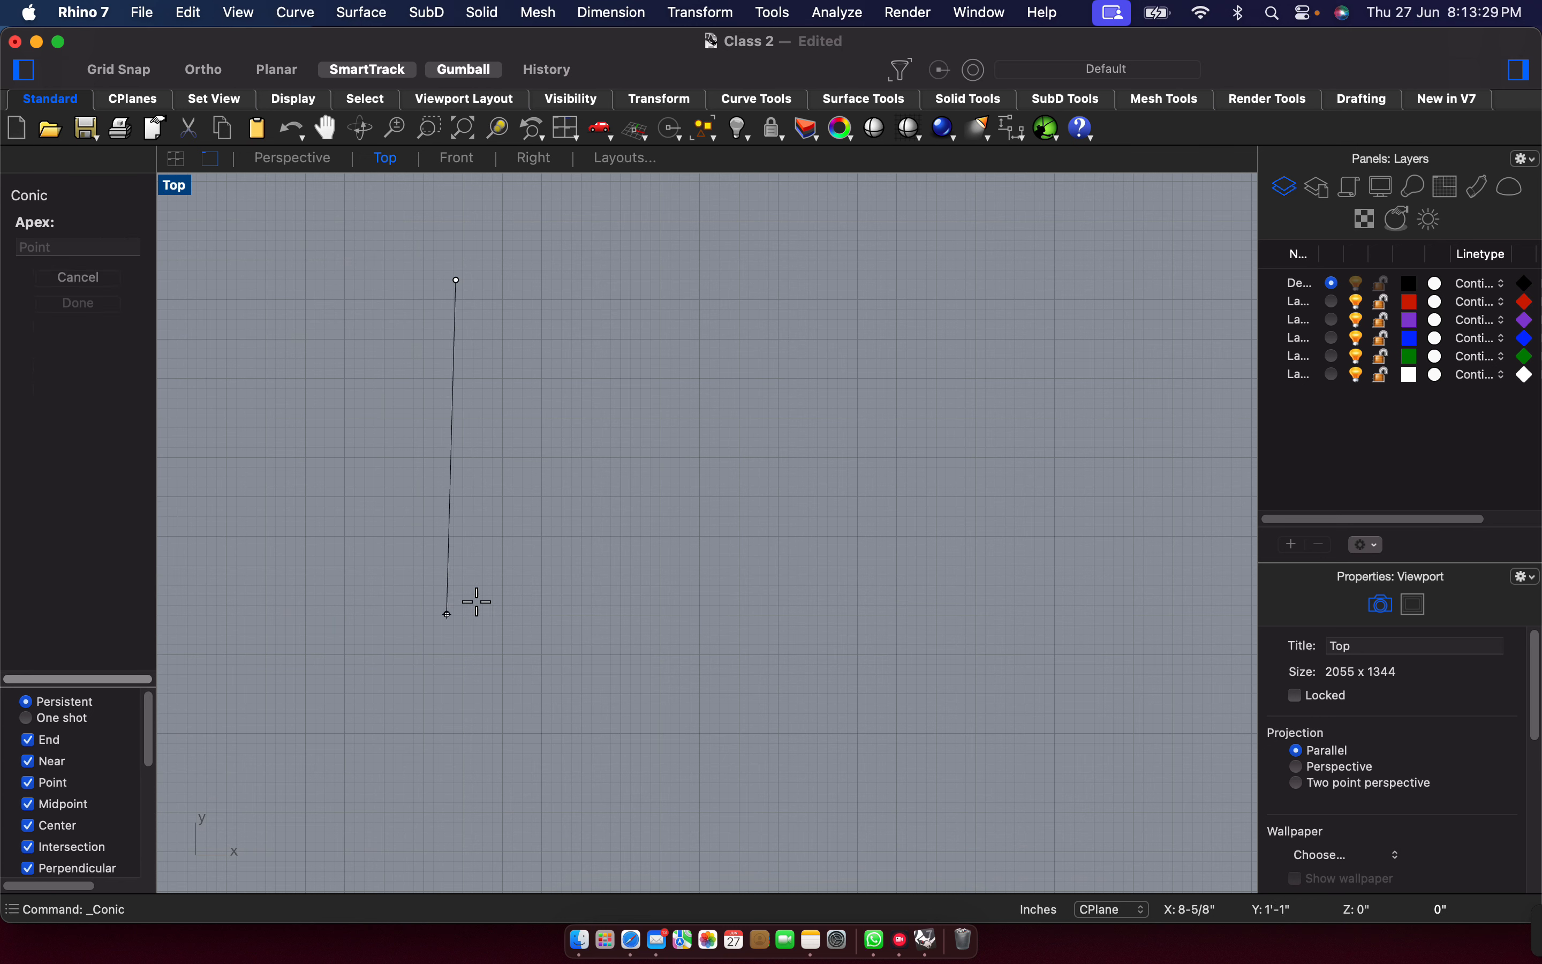
click(901, 495)
click(737, 478)
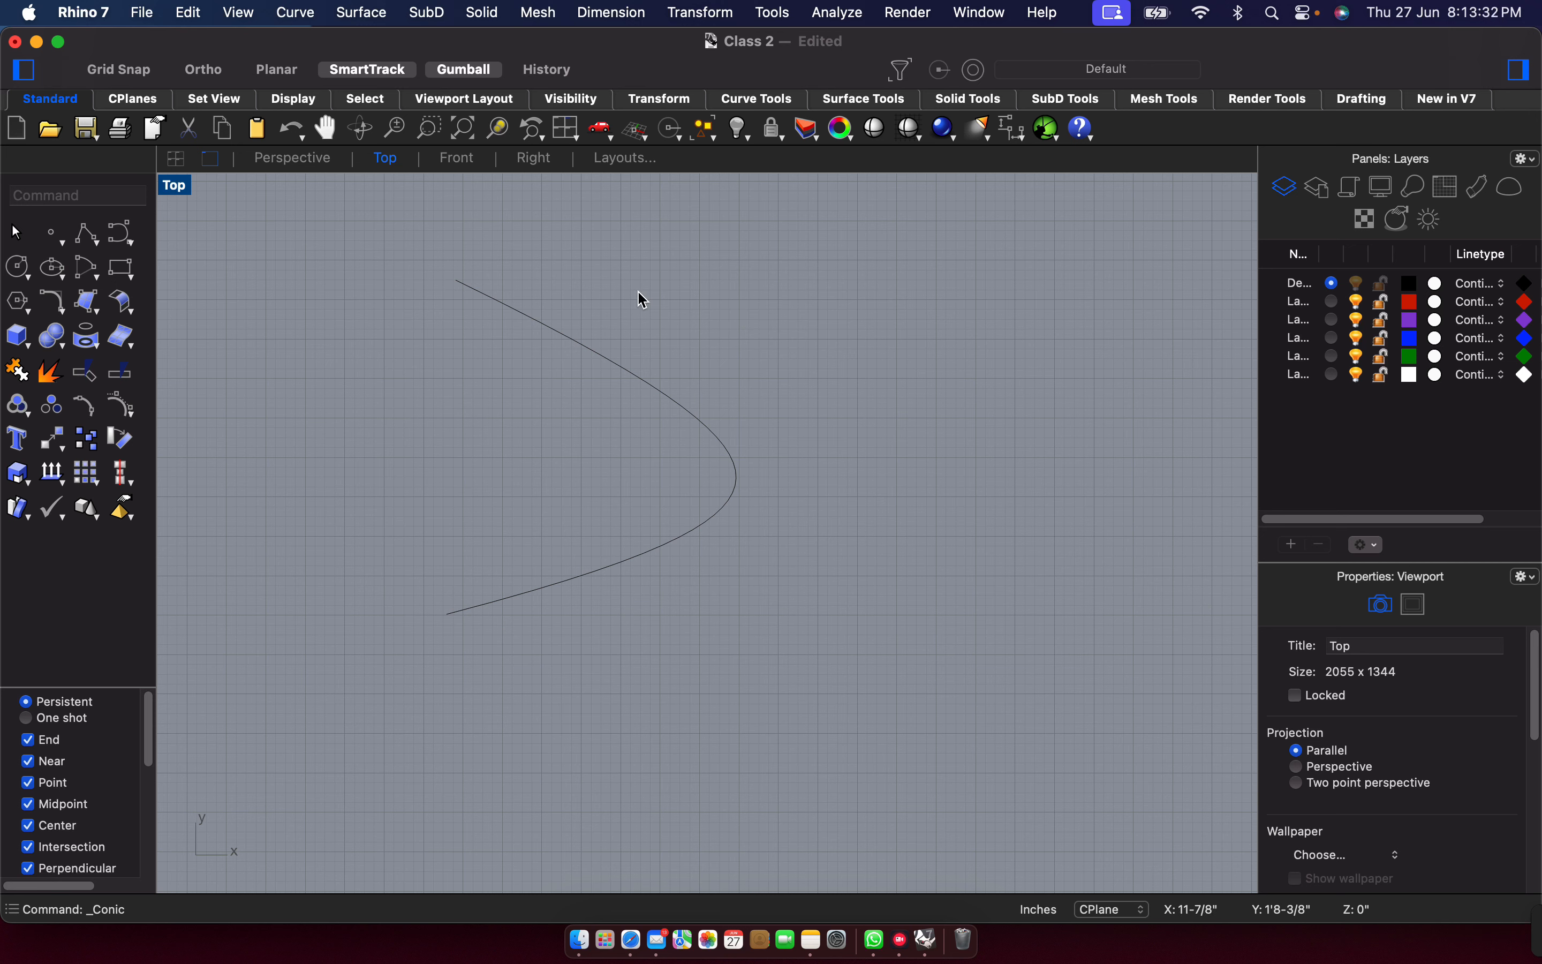
Draw a second, shallower conic to the right of the first, and delete both conics.
key(Return)
click(874, 265)
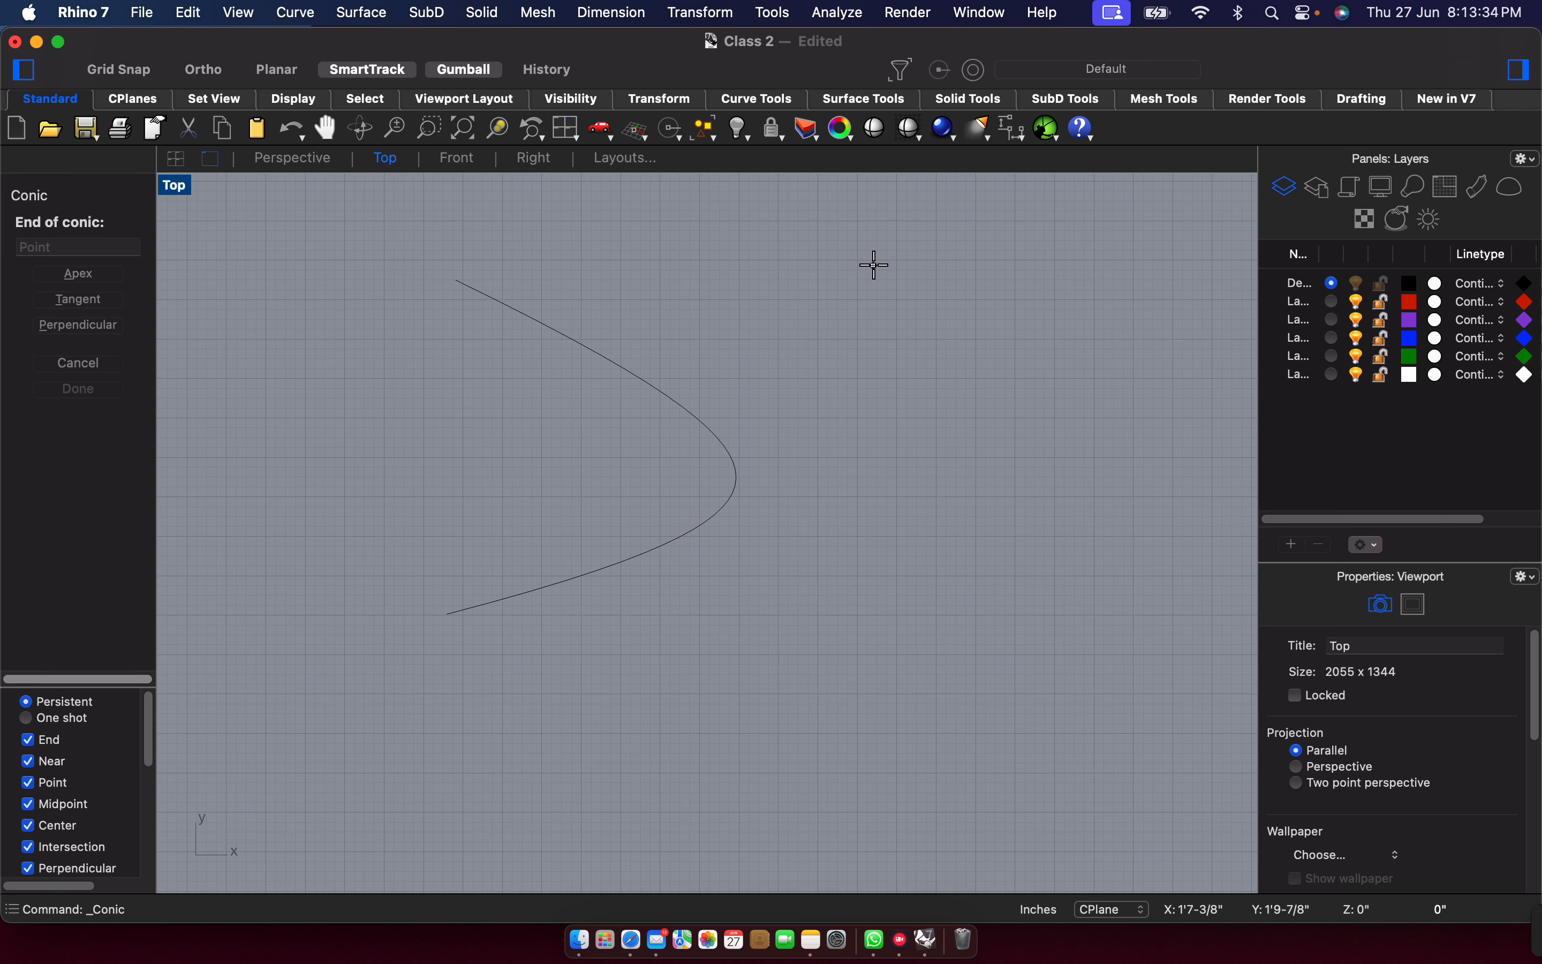
click(871, 573)
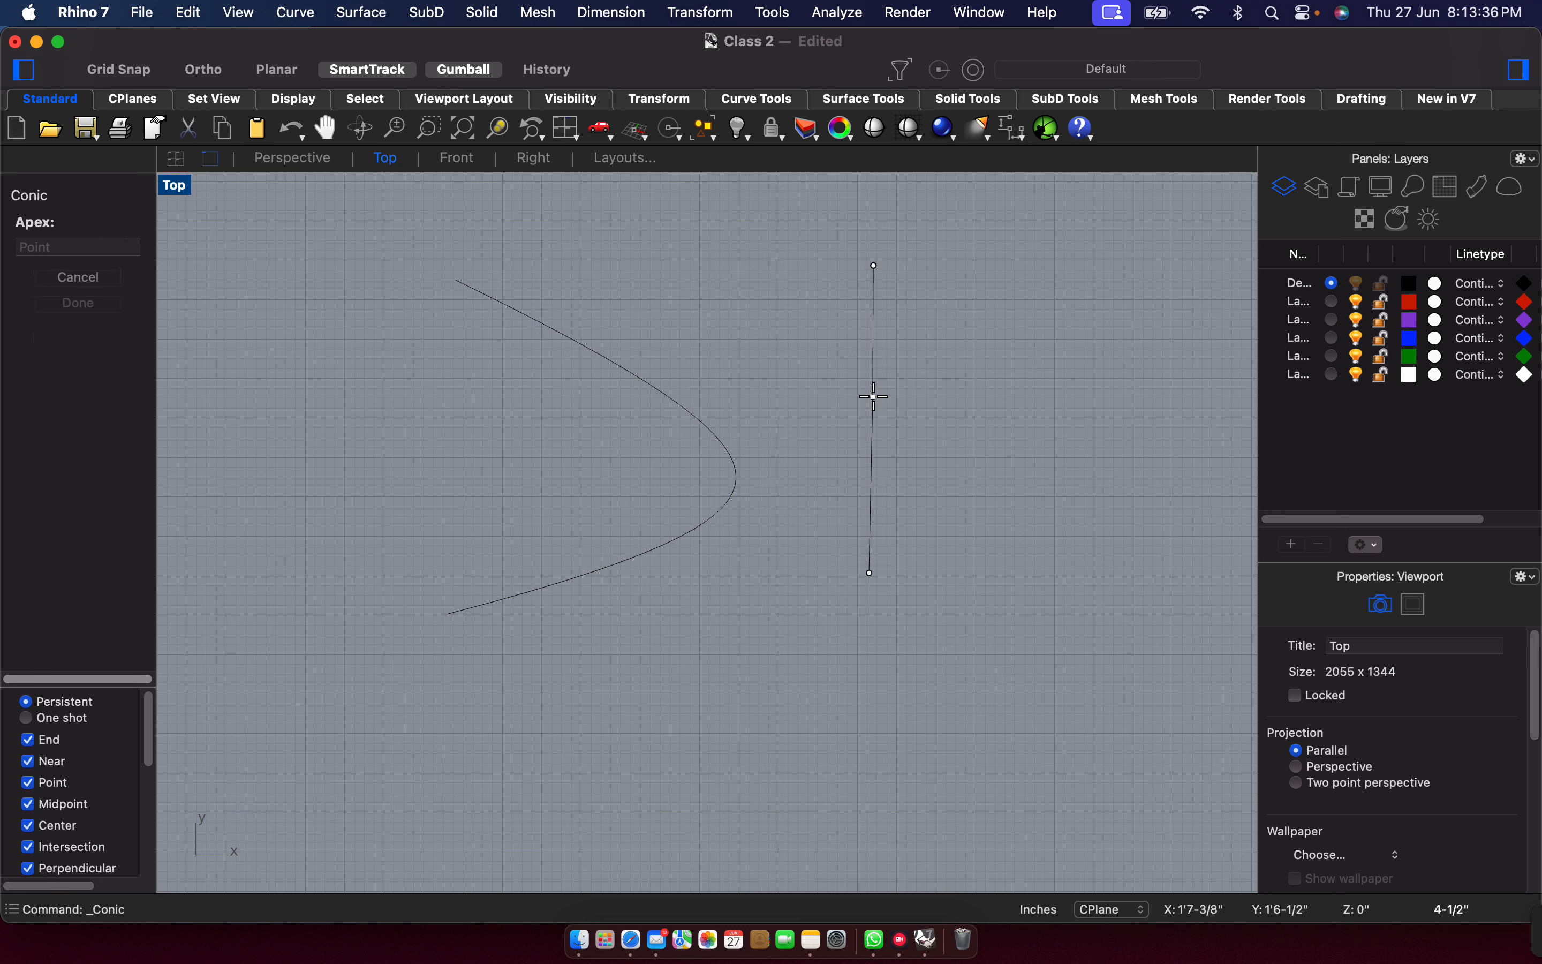
click(1115, 491)
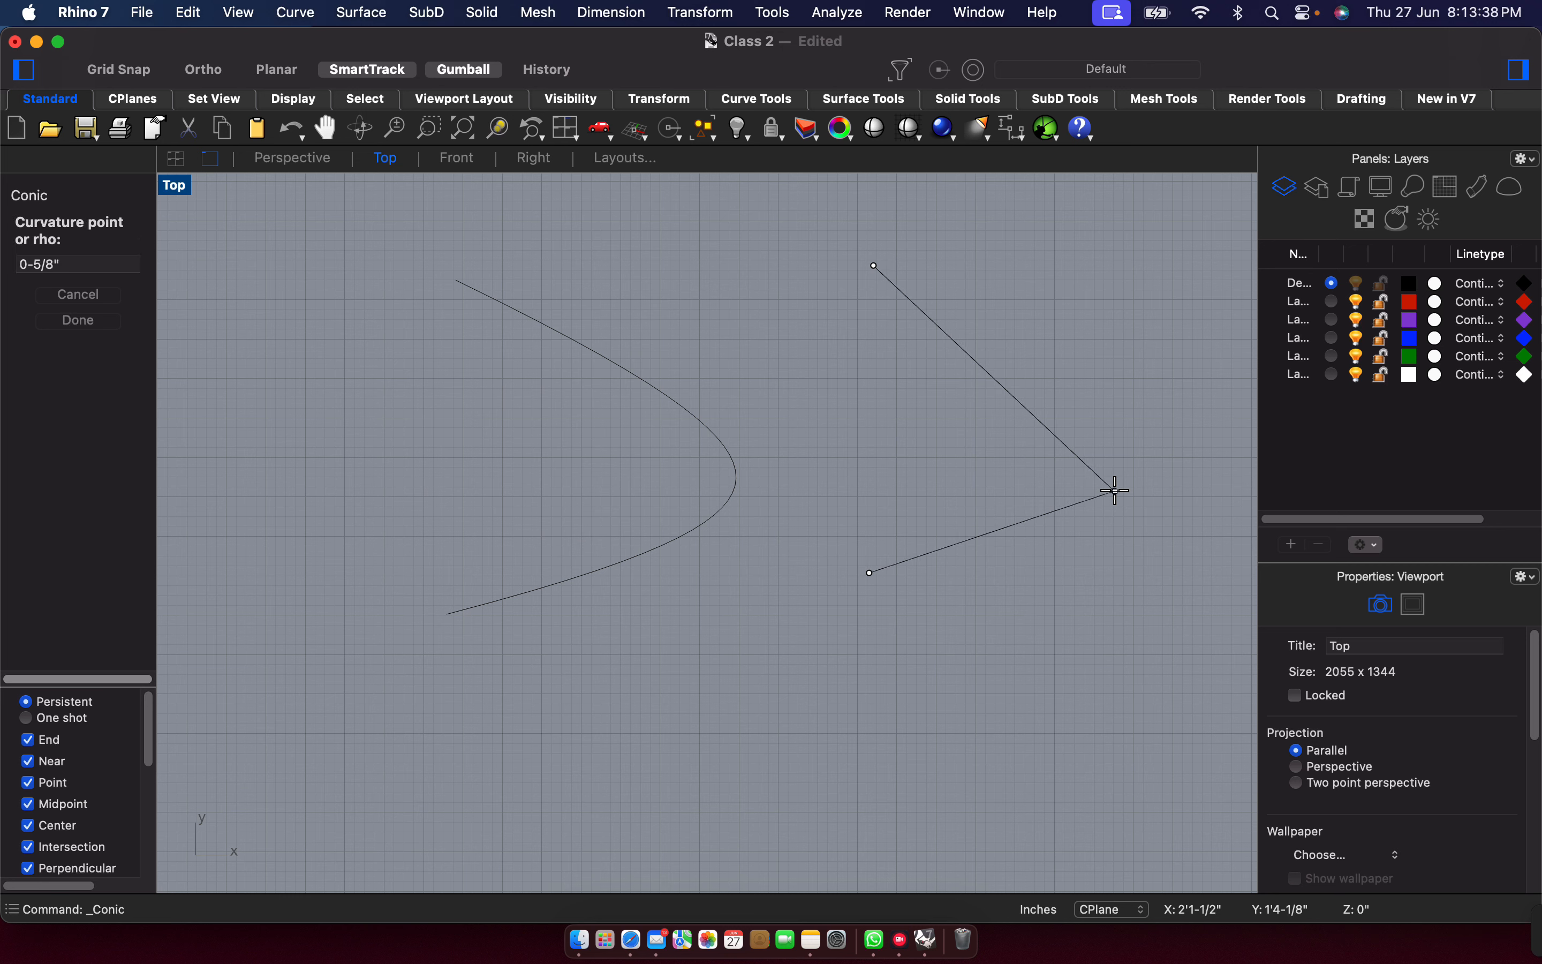
click(967, 496)
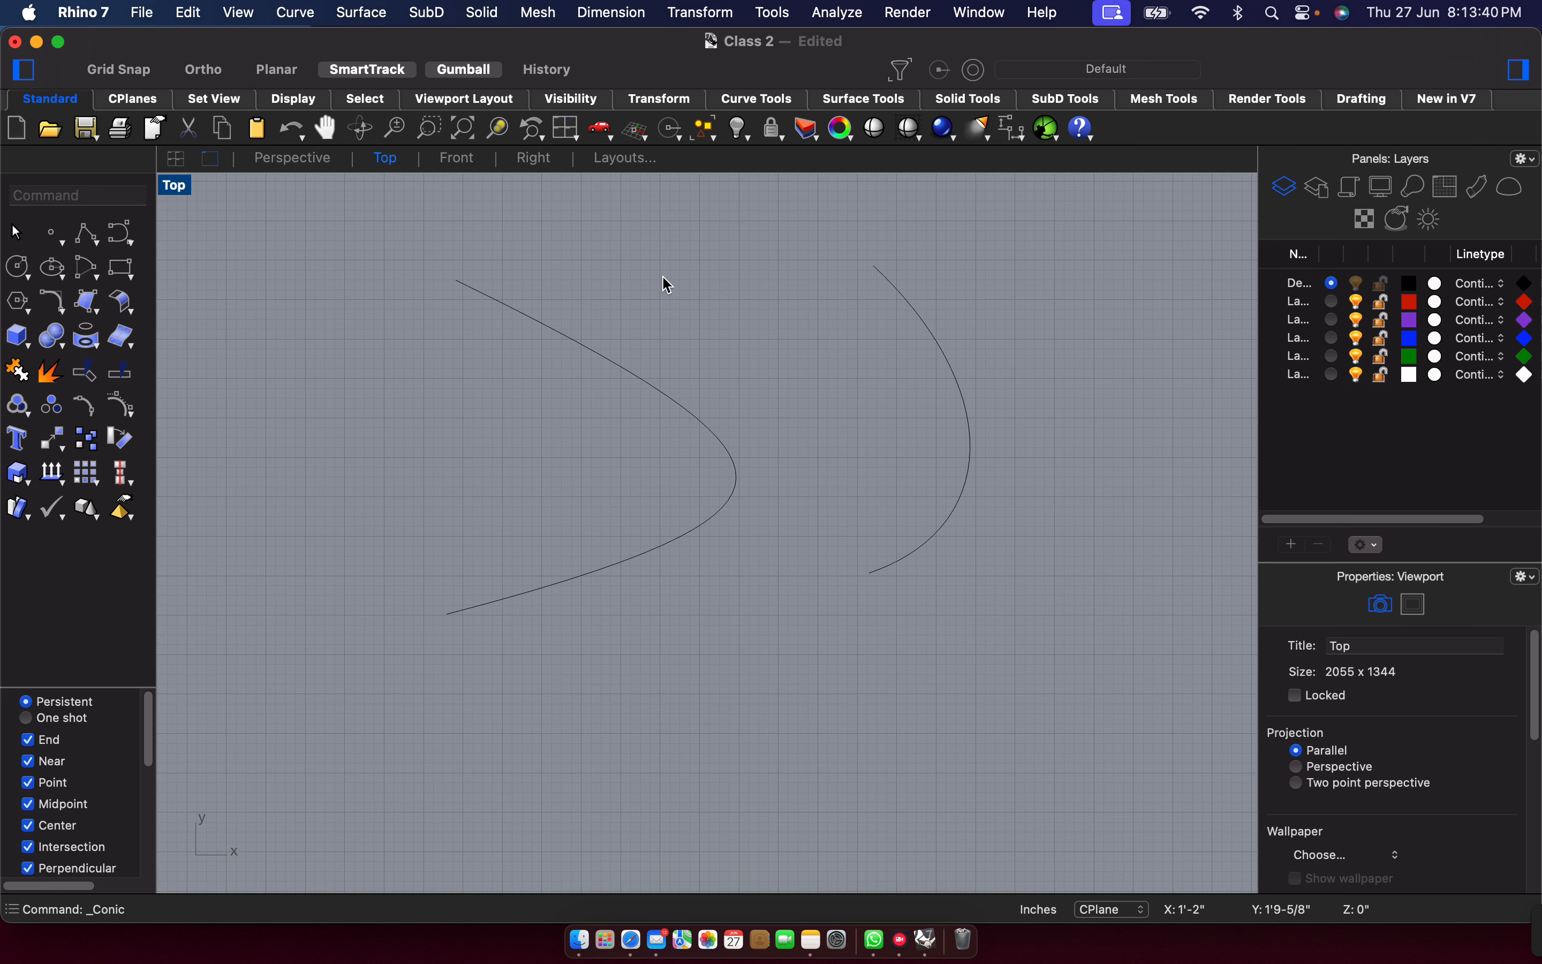
drag(369, 210, 1141, 618)
key(Delete)
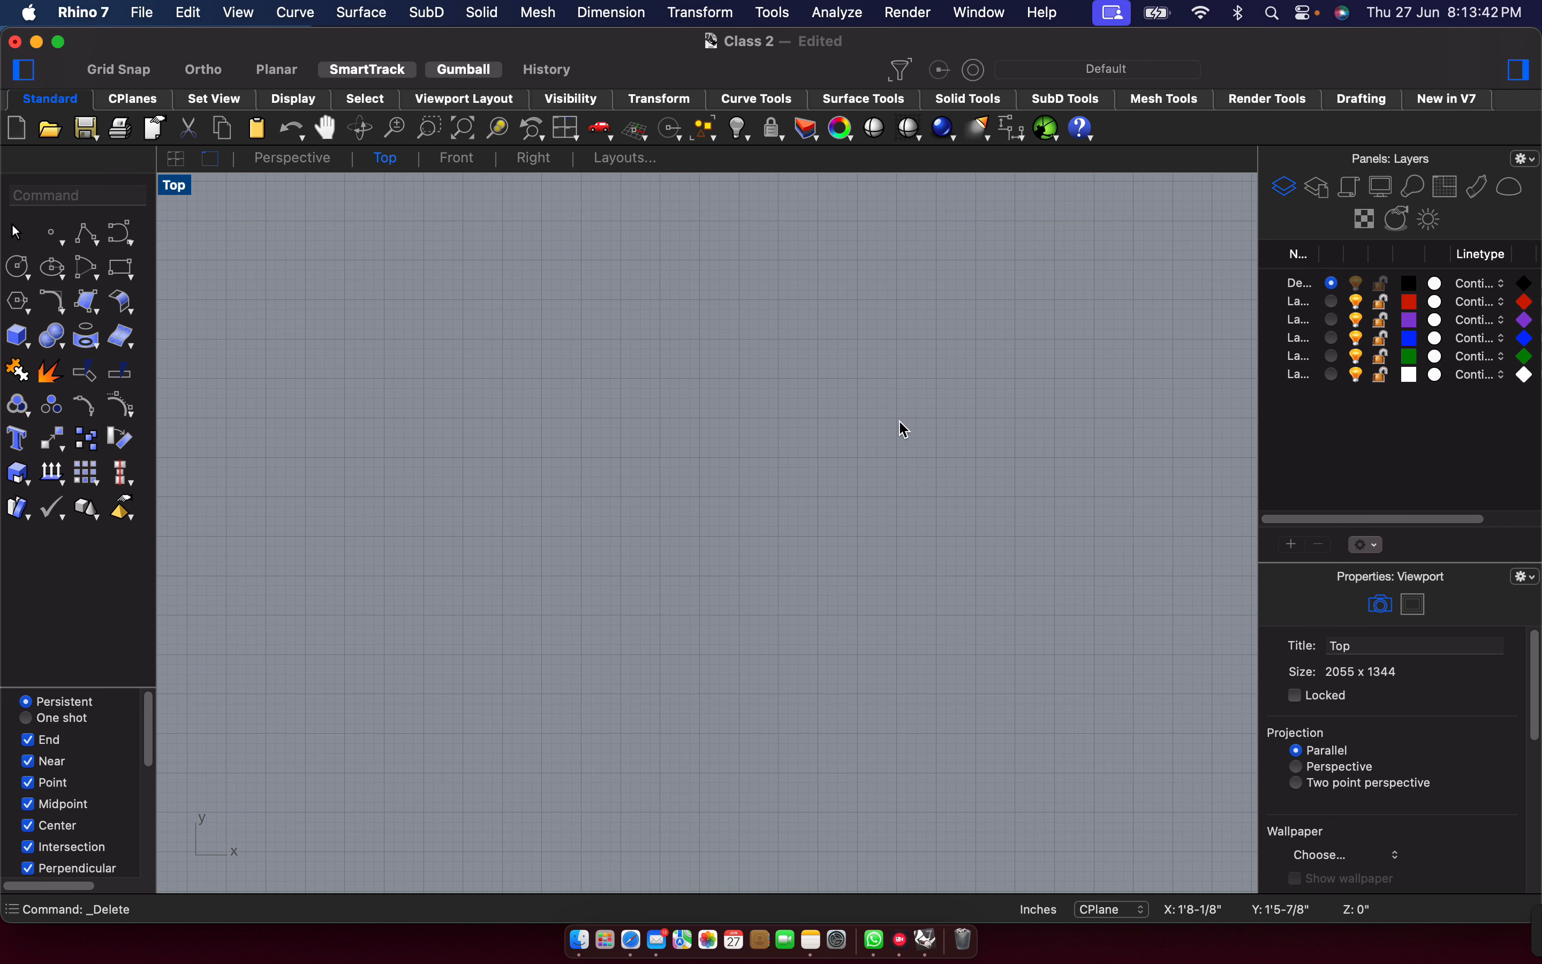
click(115, 249)
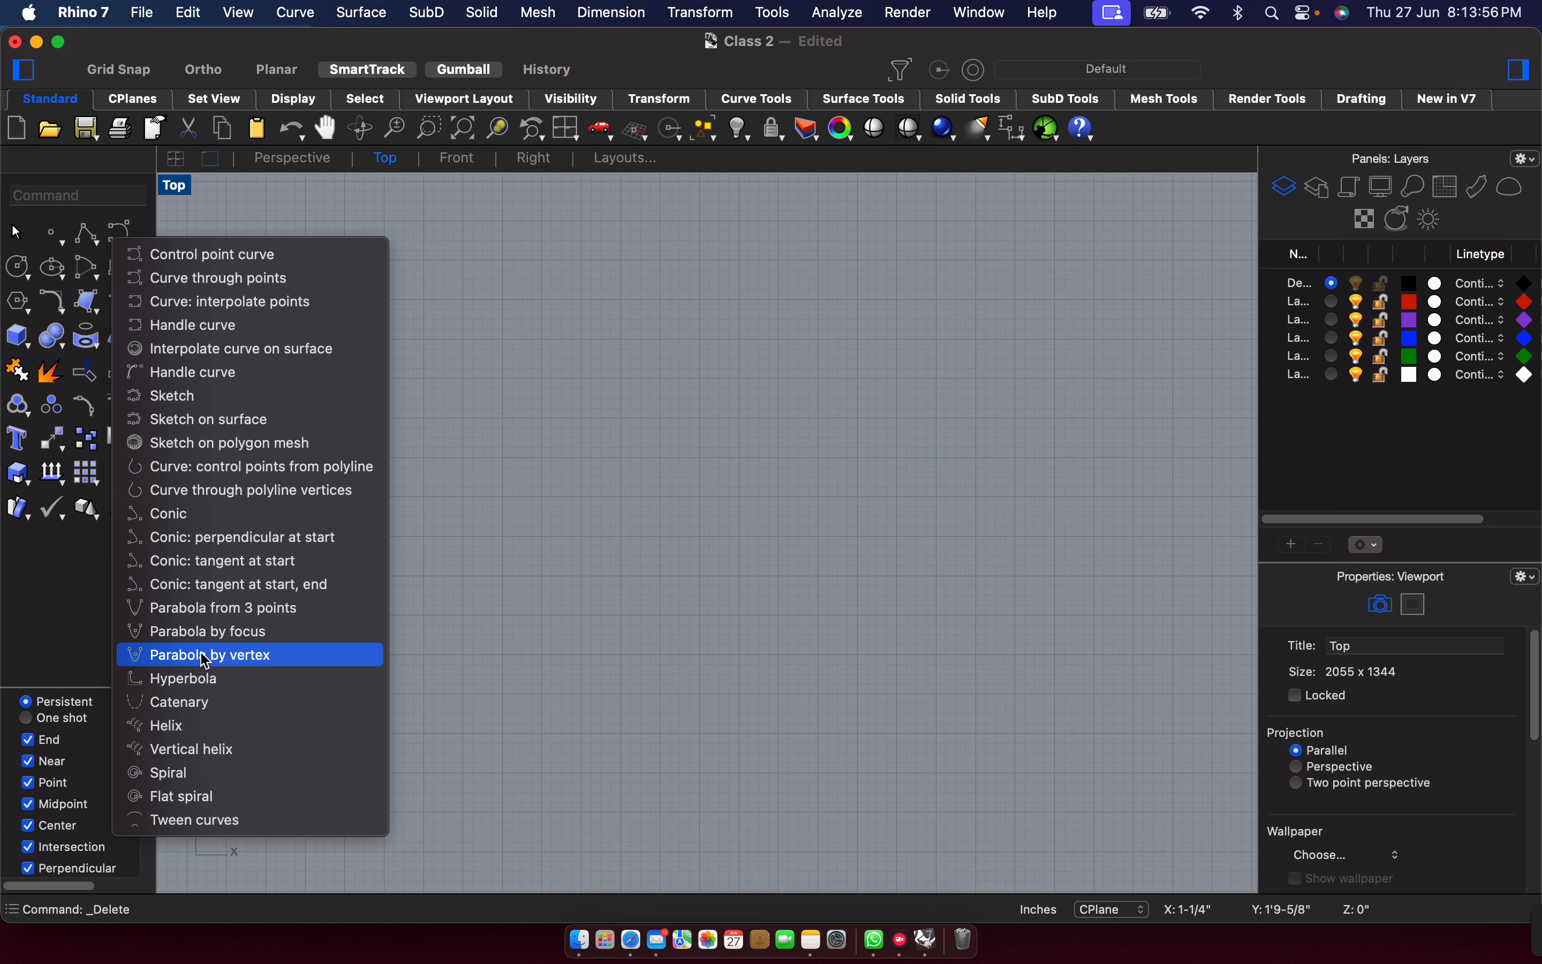
click(209, 701)
click(465, 462)
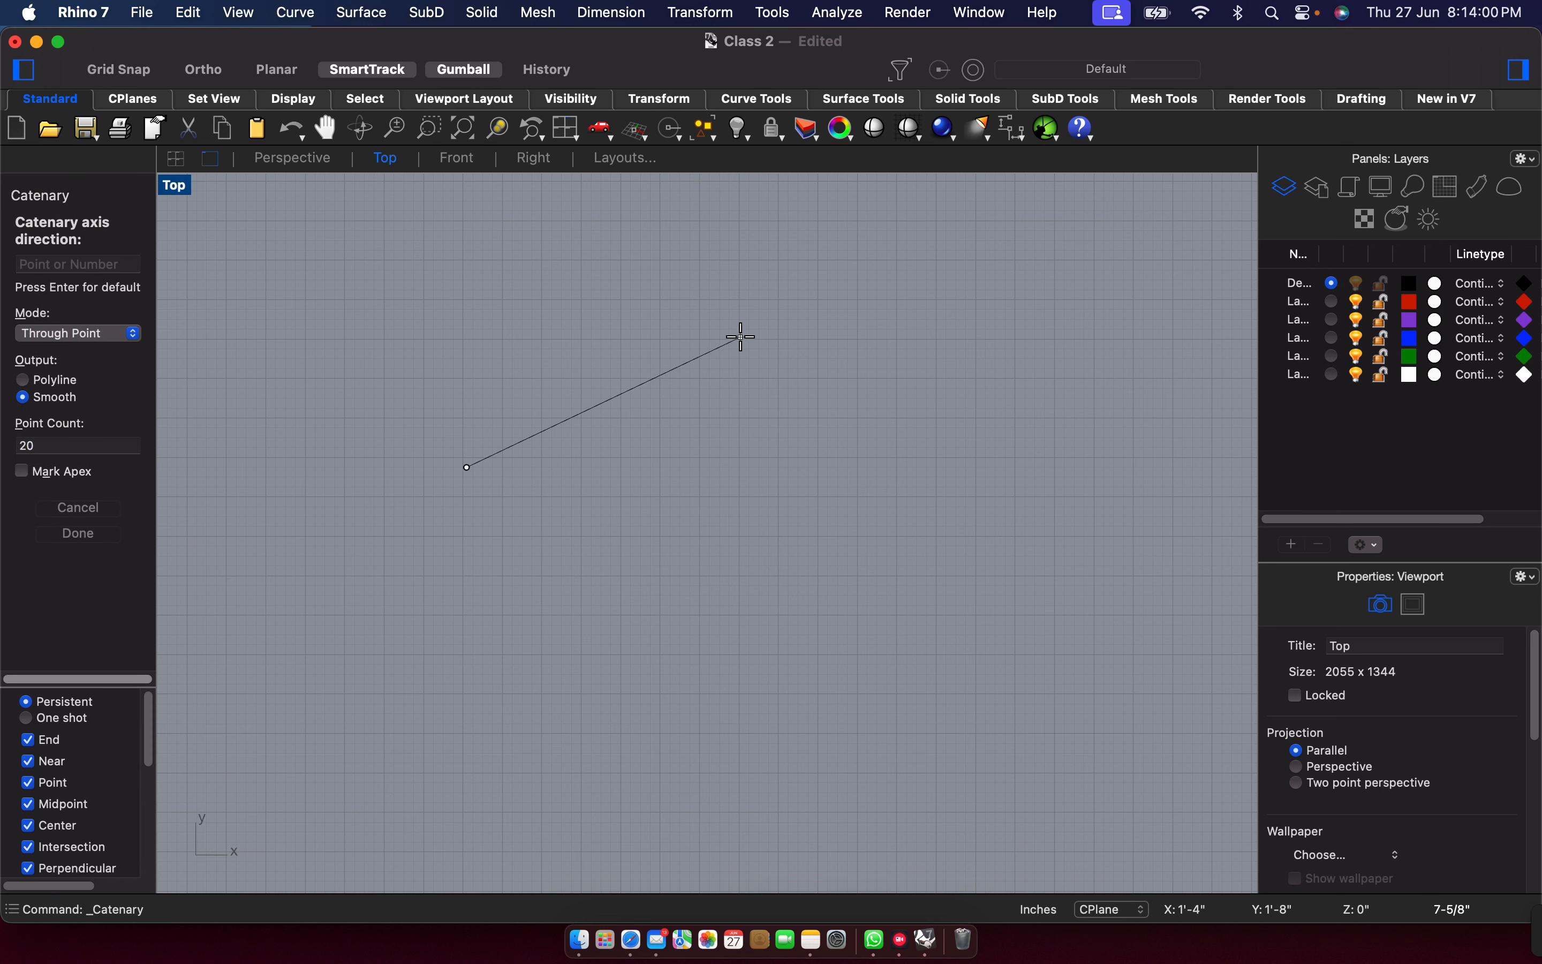
click(737, 334)
key(Escape)
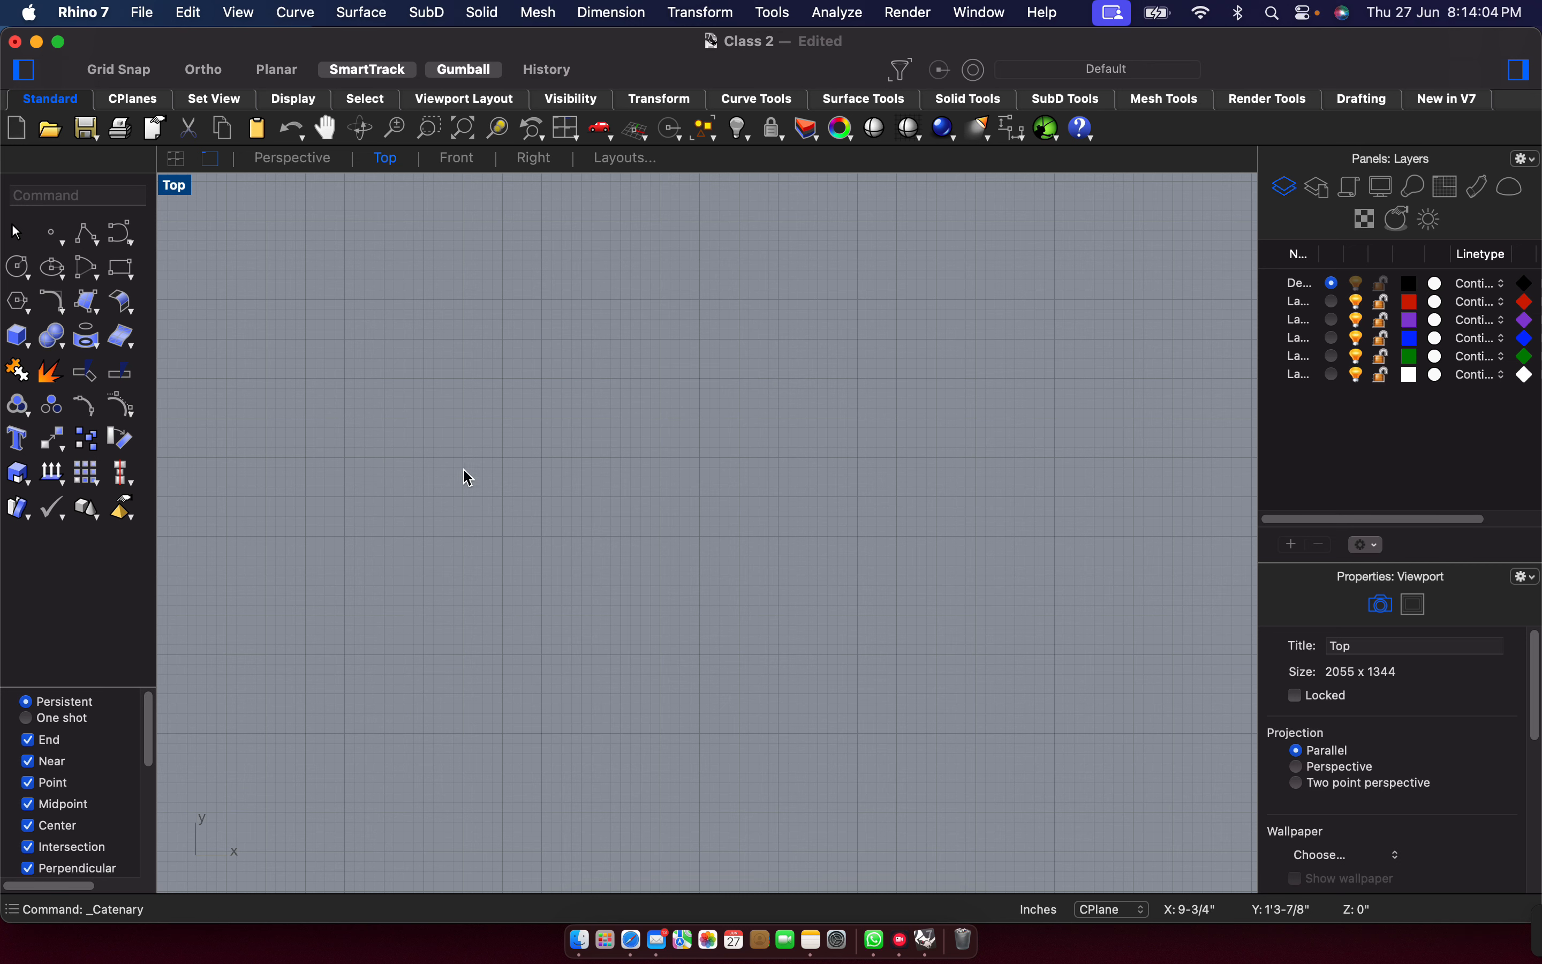
Draw a 3-turn helix in the Top view around an axis running straight down, with a pitch of about 2.76 inches.
click(88, 239)
click(117, 229)
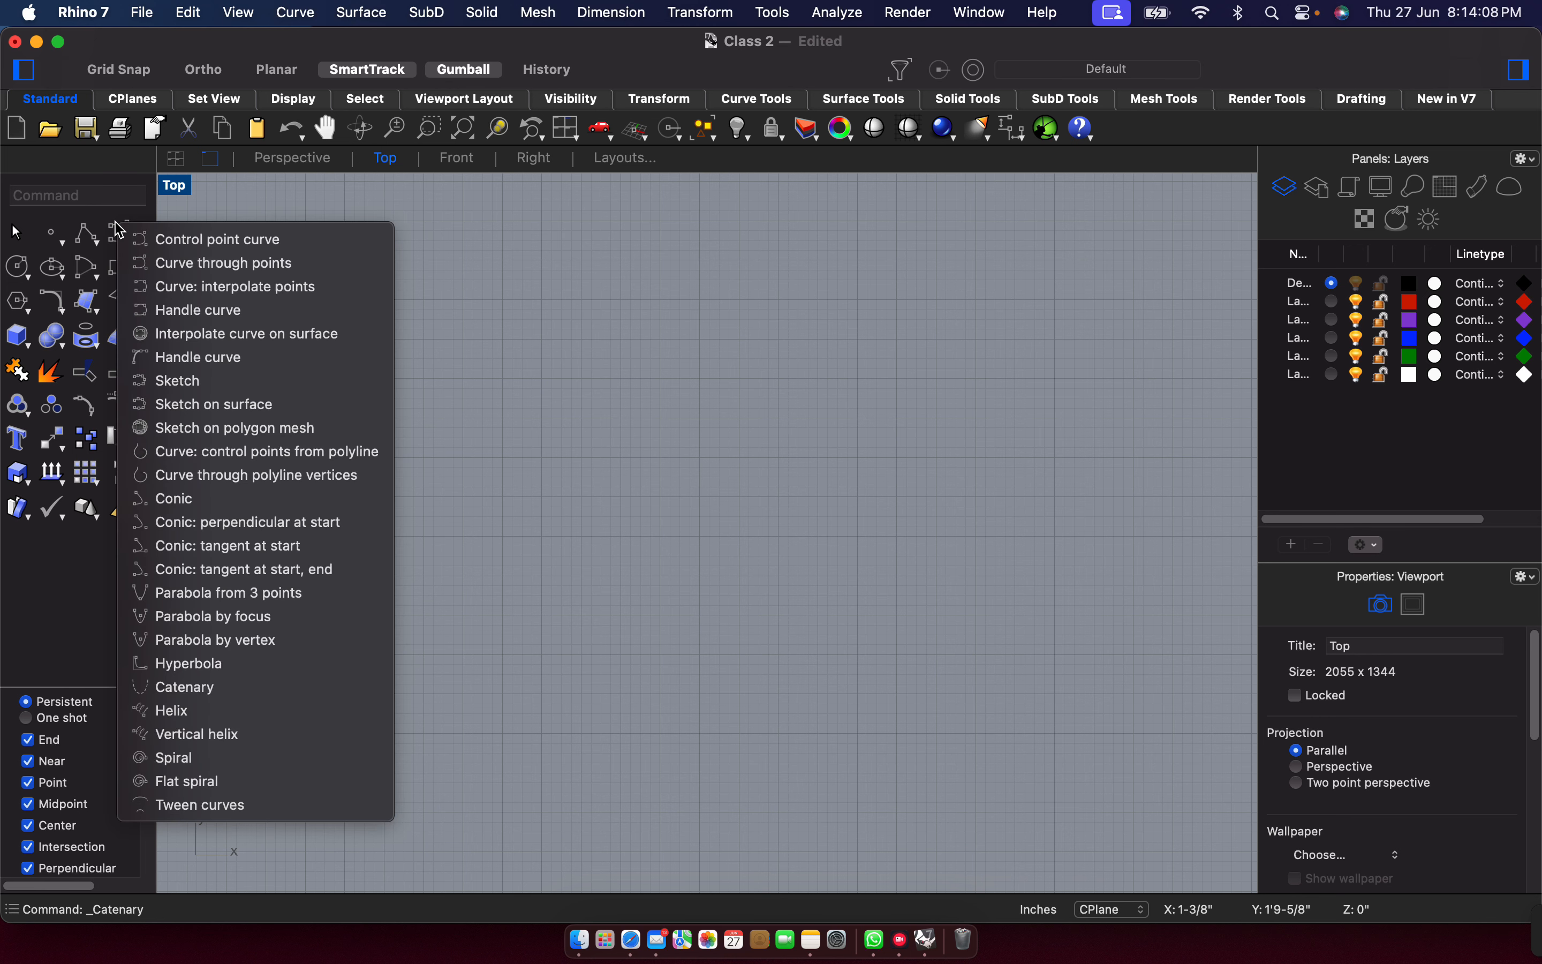
click(238, 710)
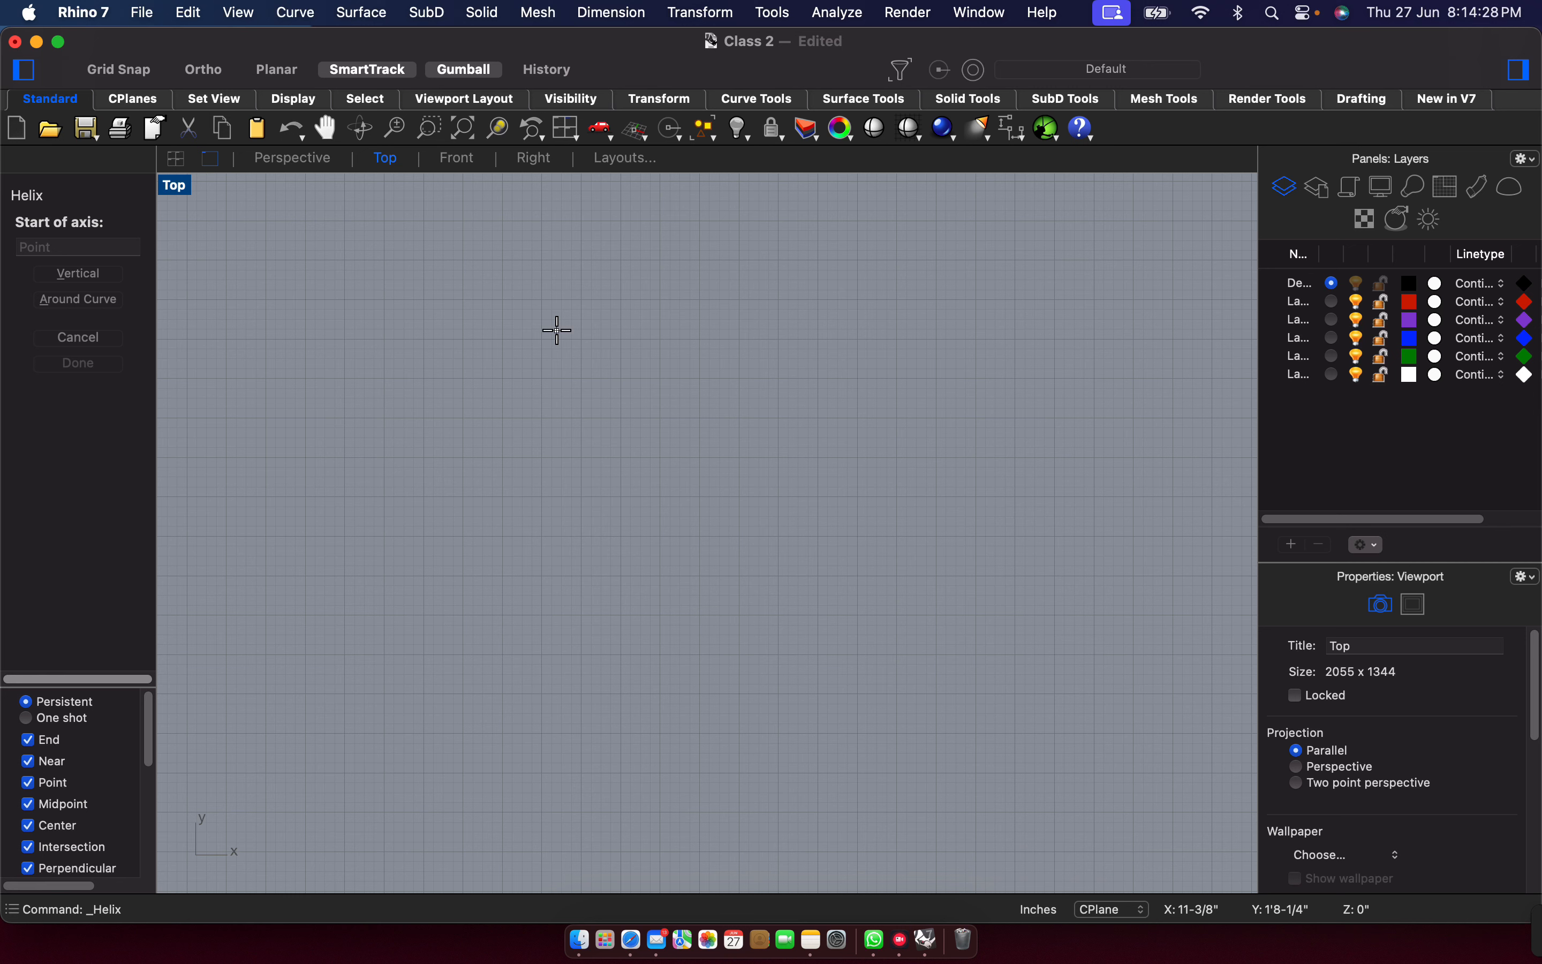
click(557, 331)
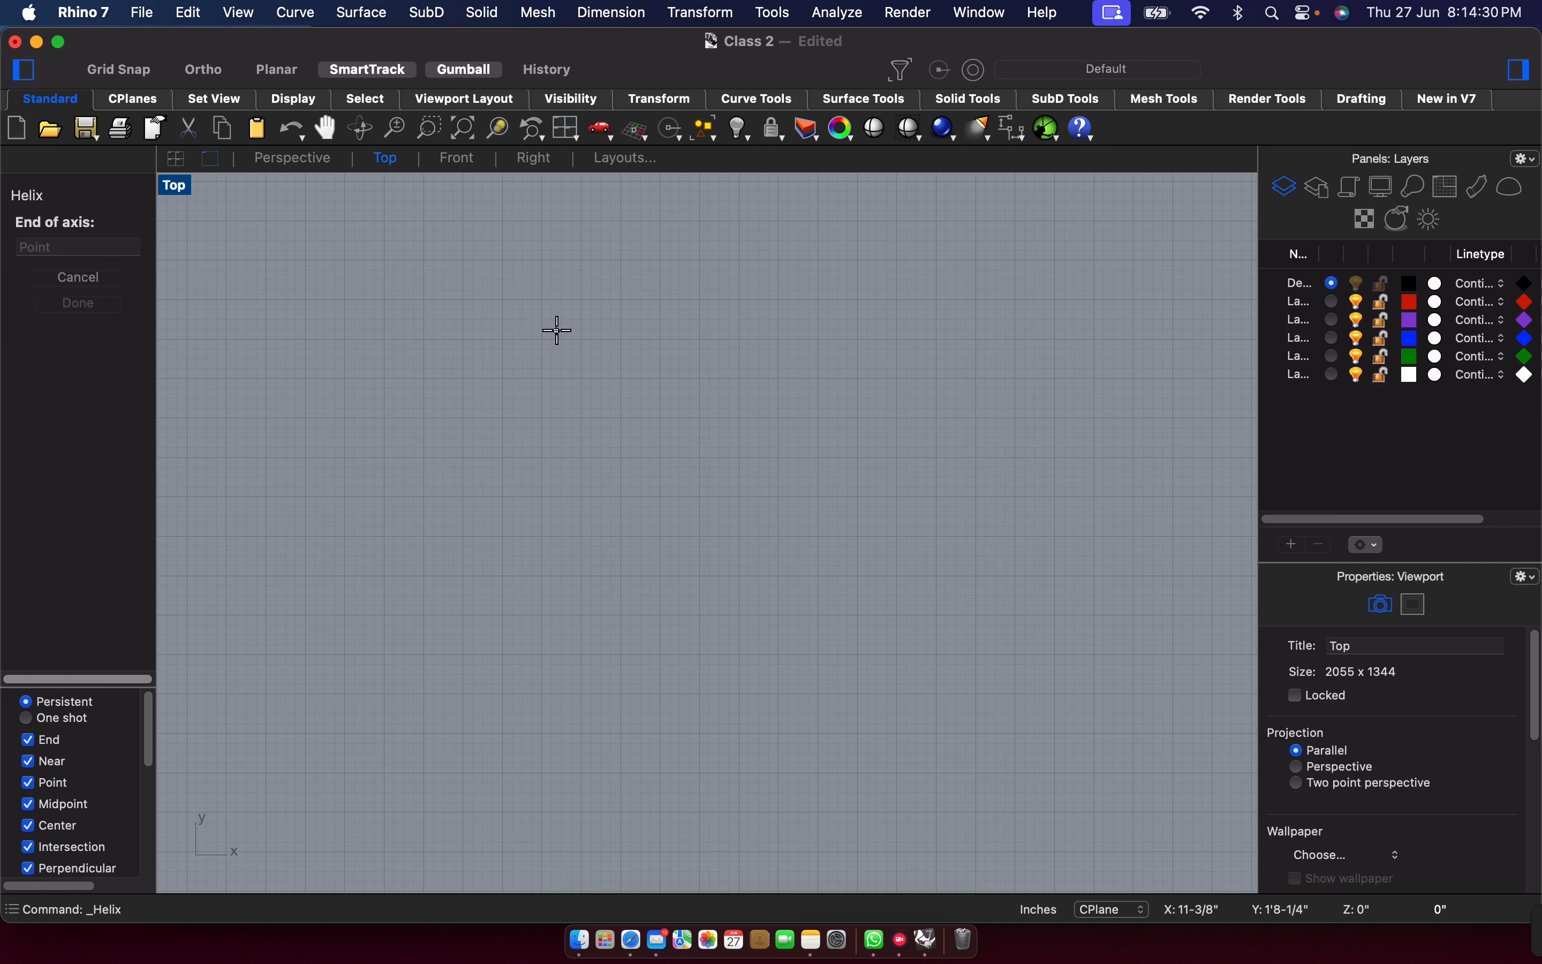
click(554, 657)
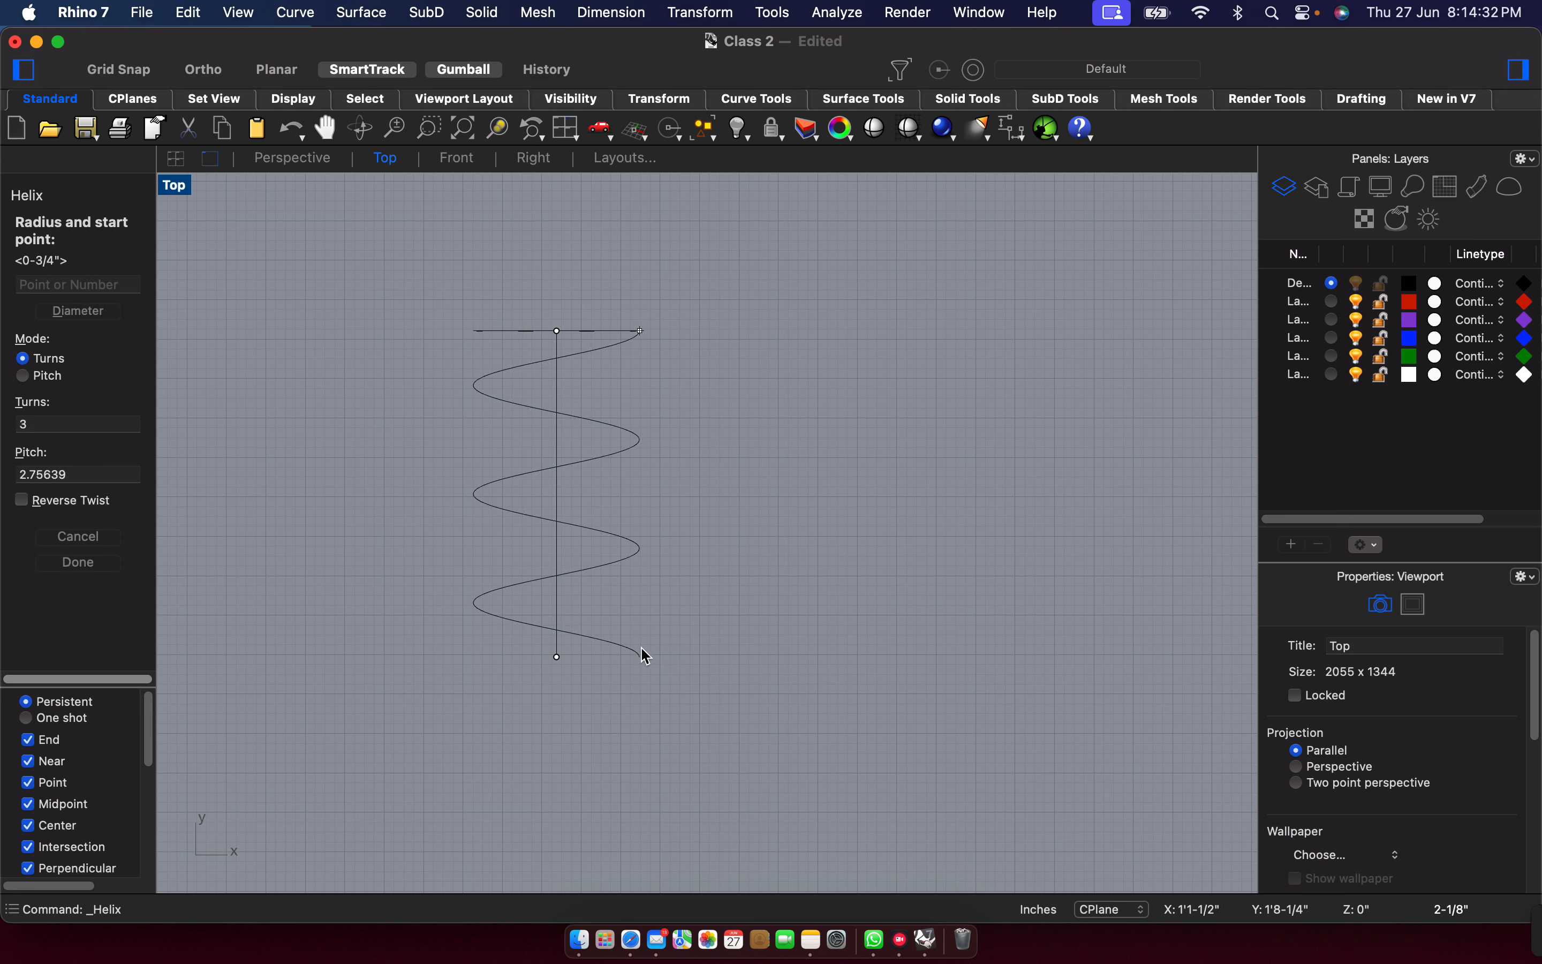
click(617, 633)
Select the whole helix with its control points and delete it.
click(526, 367)
drag(400, 195, 728, 686)
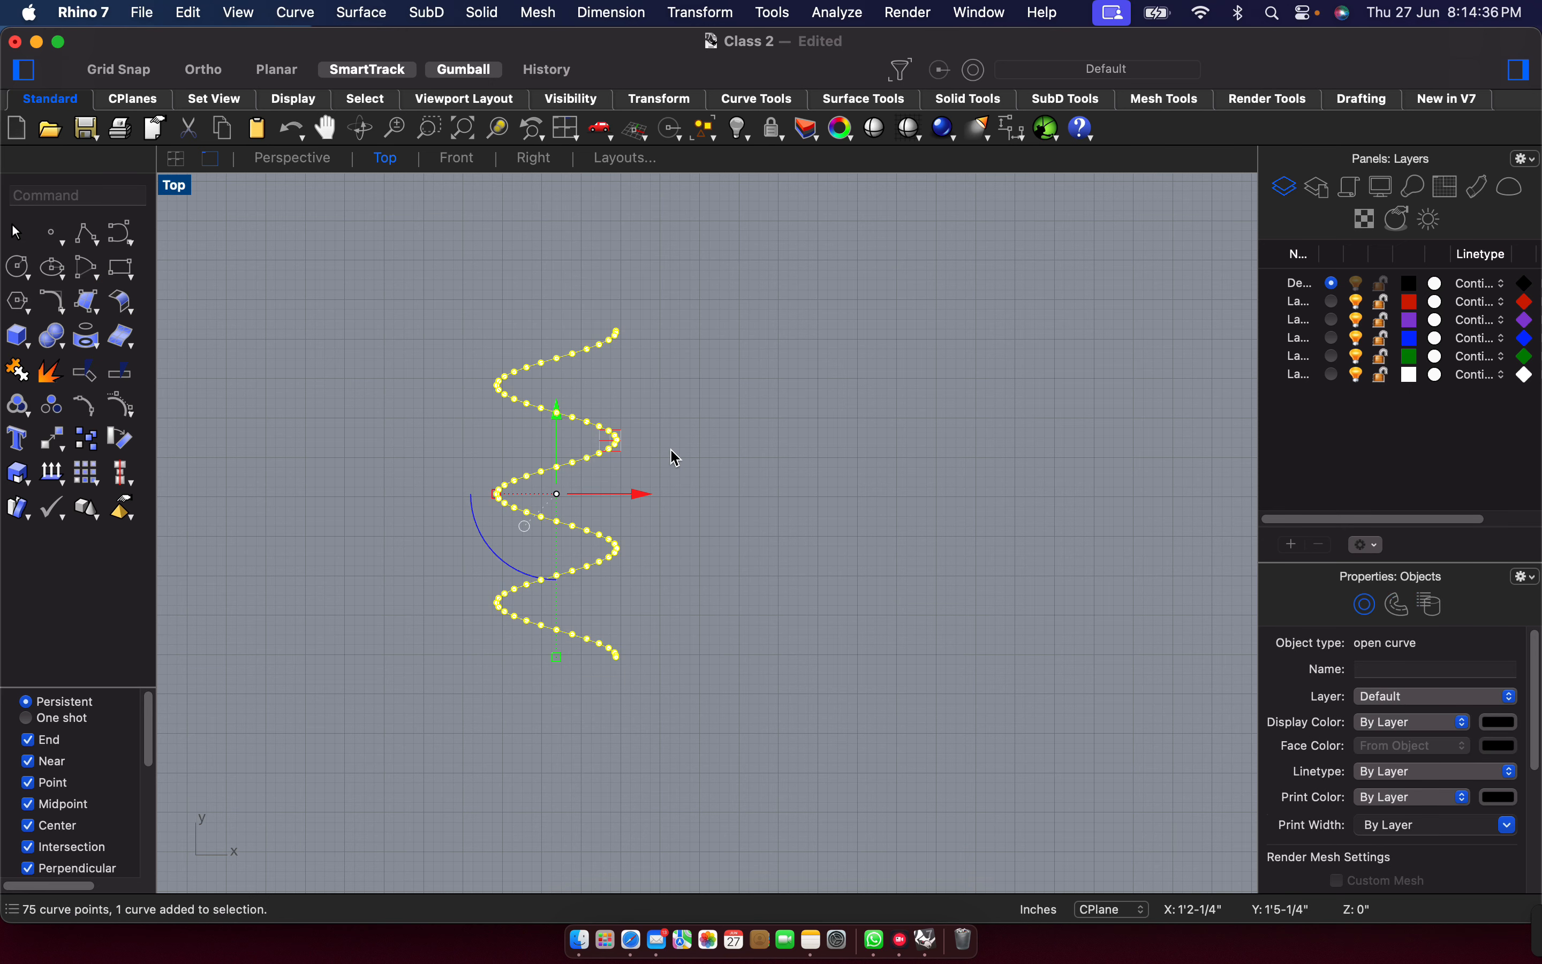
key(Delete)
Draw a second, narrower helix around a longer axis running down the Top view.
key(Return)
click(470, 349)
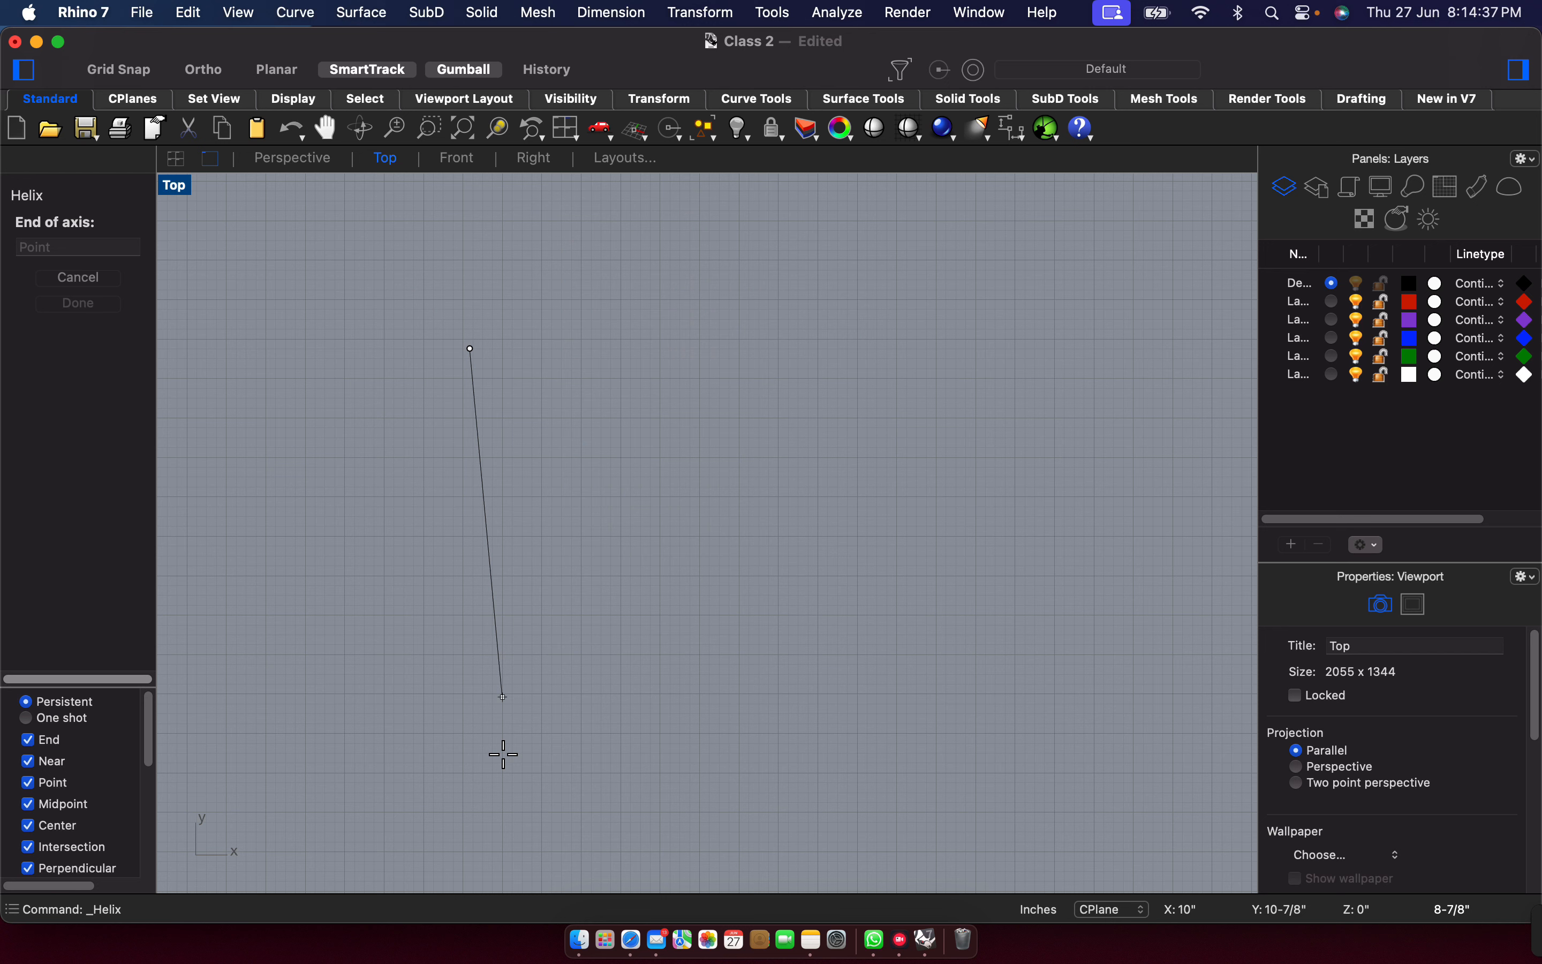
click(449, 768)
click(502, 510)
Reshape the helix by moving groups of its control points sideways, stretching alternate bends outward.
click(496, 487)
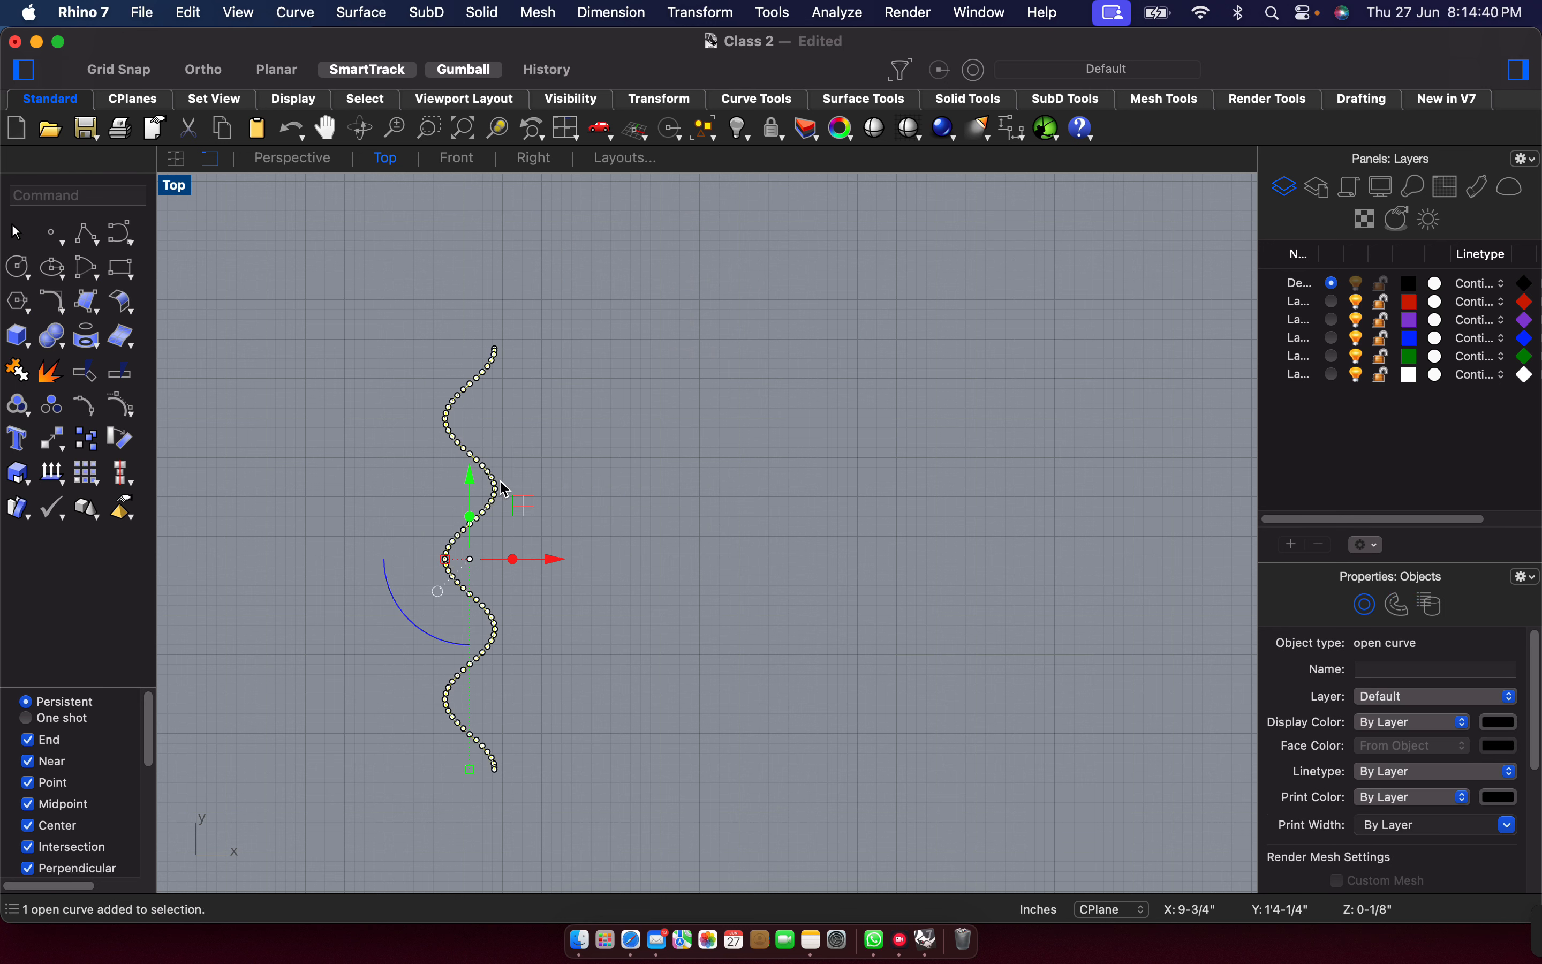
drag(516, 451, 480, 551)
drag(547, 489, 926, 494)
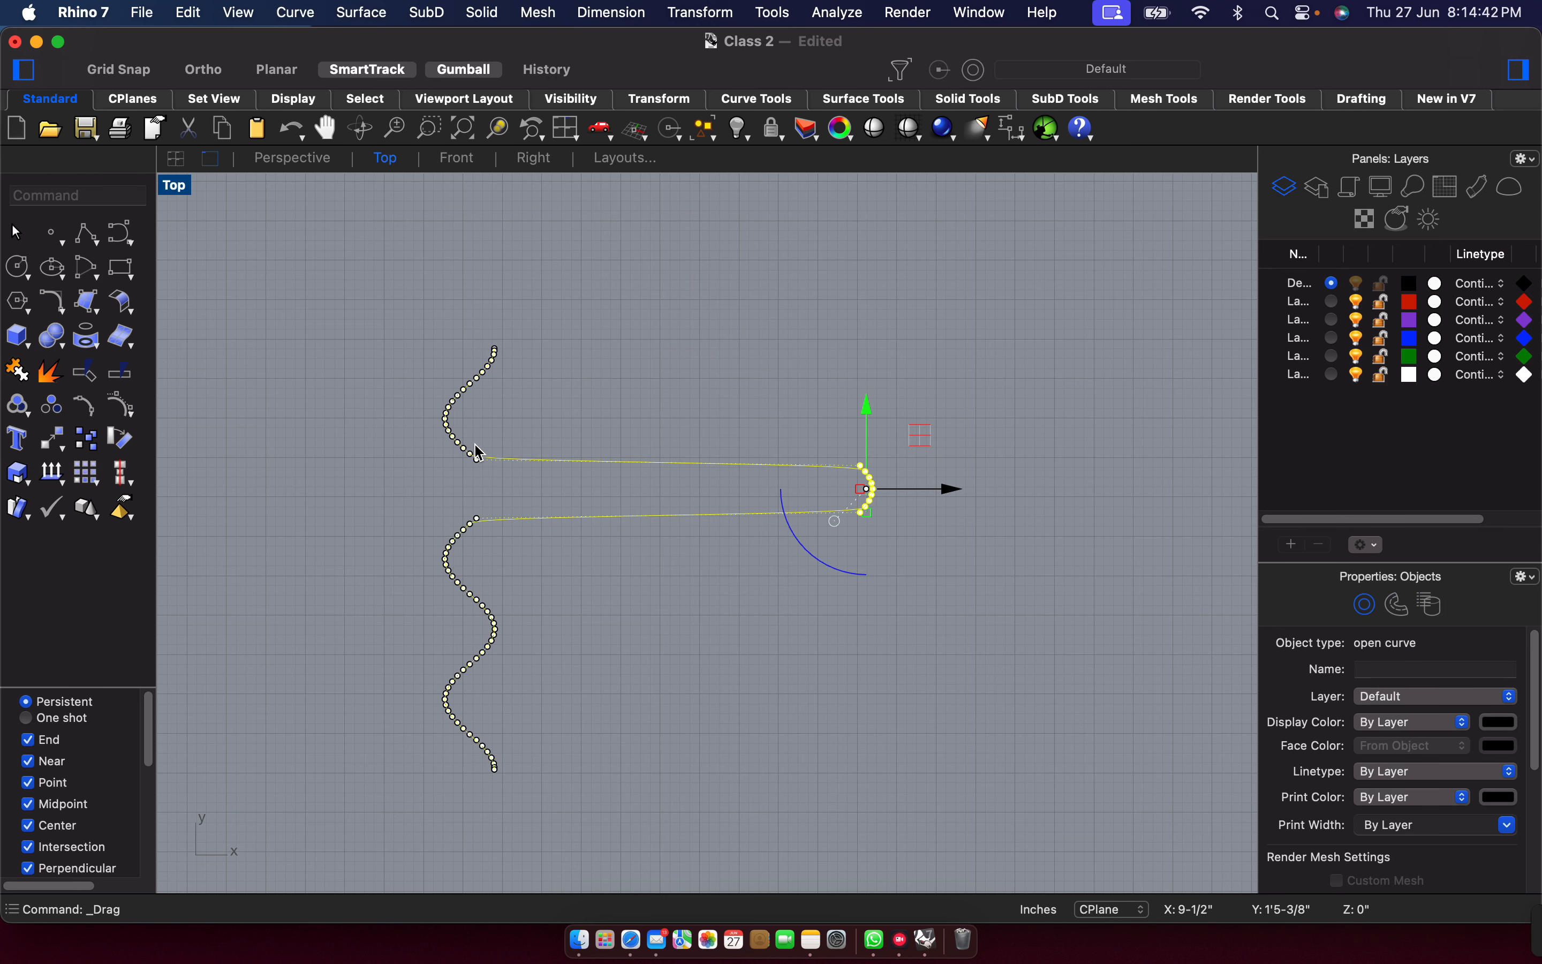
drag(418, 328, 335, 407)
drag(525, 602, 478, 689)
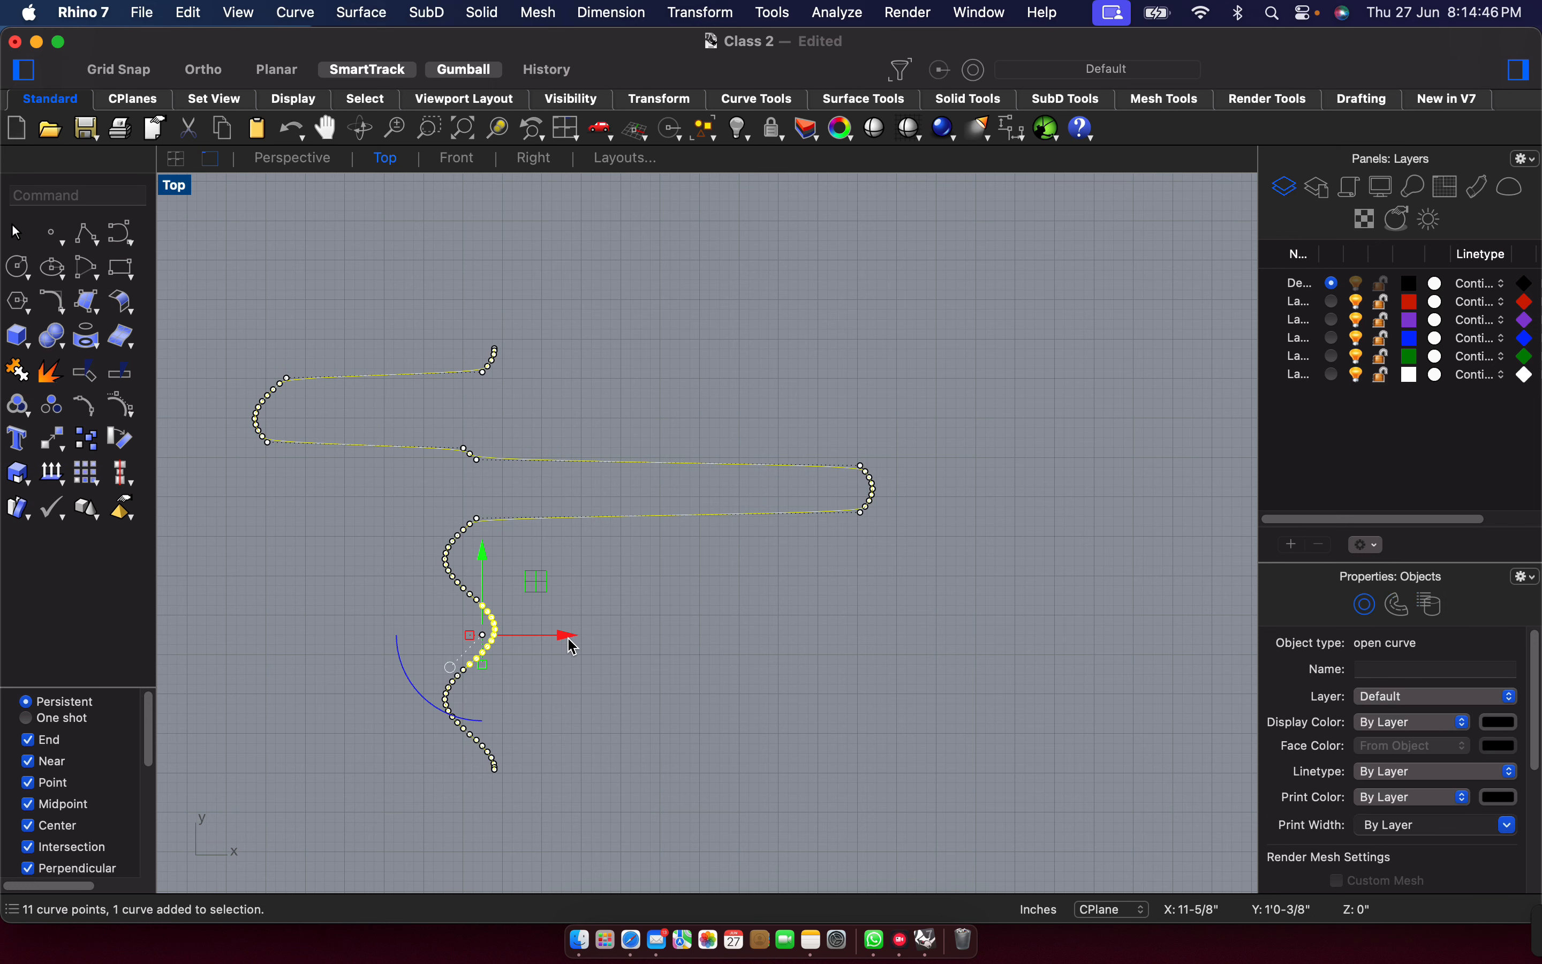
drag(560, 637, 841, 647)
Undo the control point moves and the creation of the second helix.
key(Escape)
key(Escape)
key(super+z)
key(super+z)
key(super+z)
key(super+z)
key(super+z)
key(super+z)
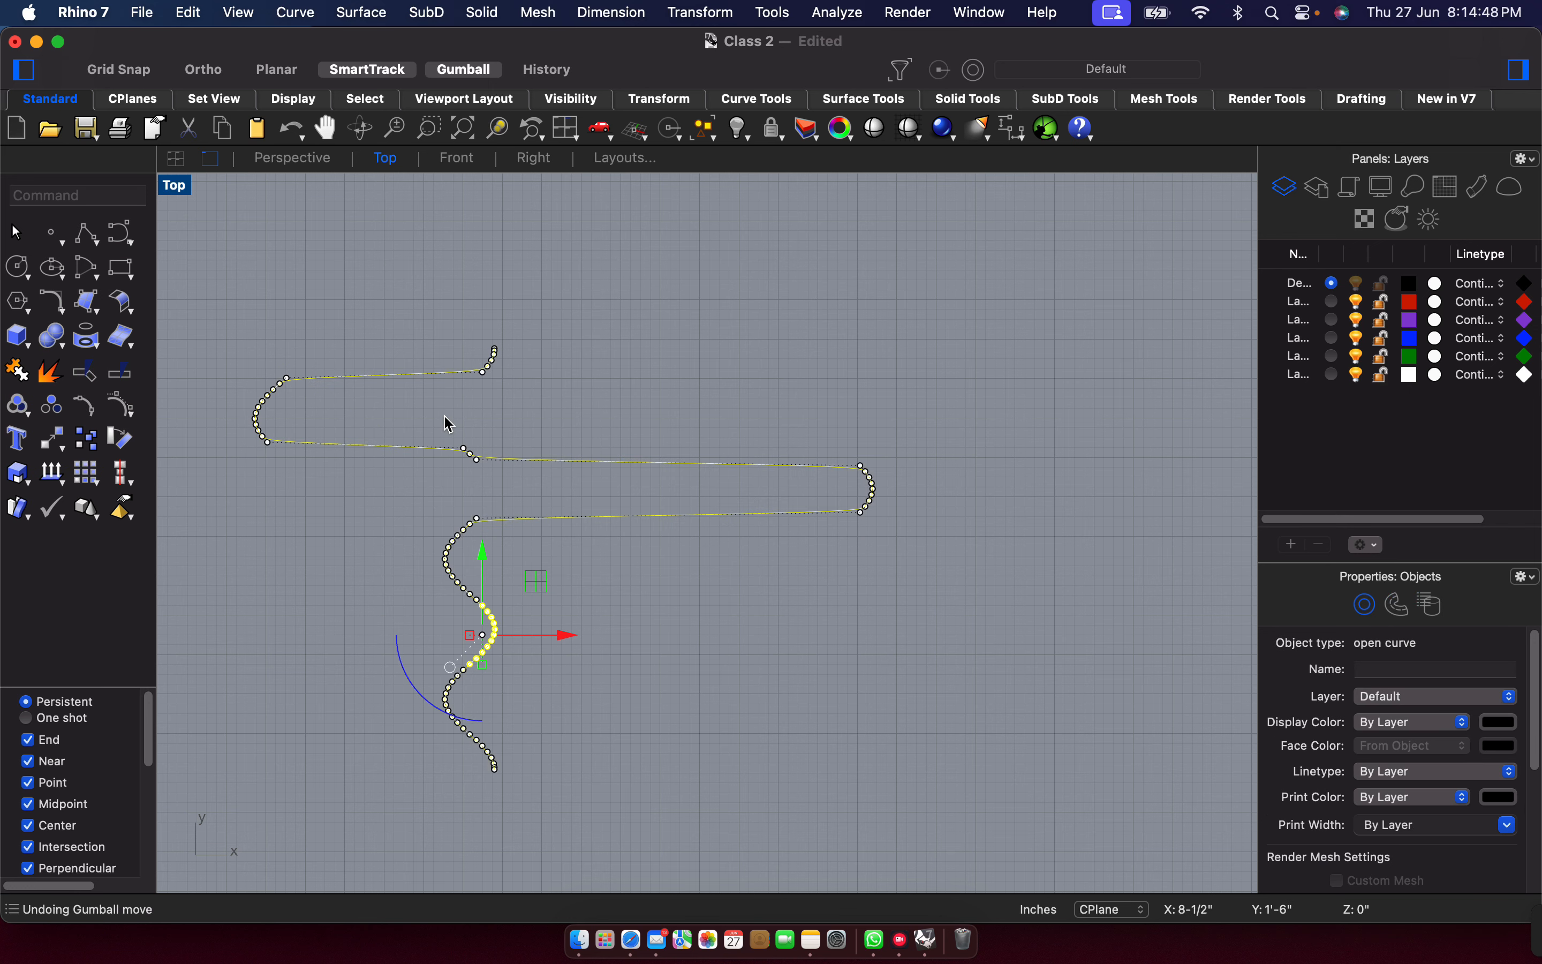
Draw a helix around an axis running down the Top view, sized by diameter at about 3 inches, with 10 turns.
click(107, 250)
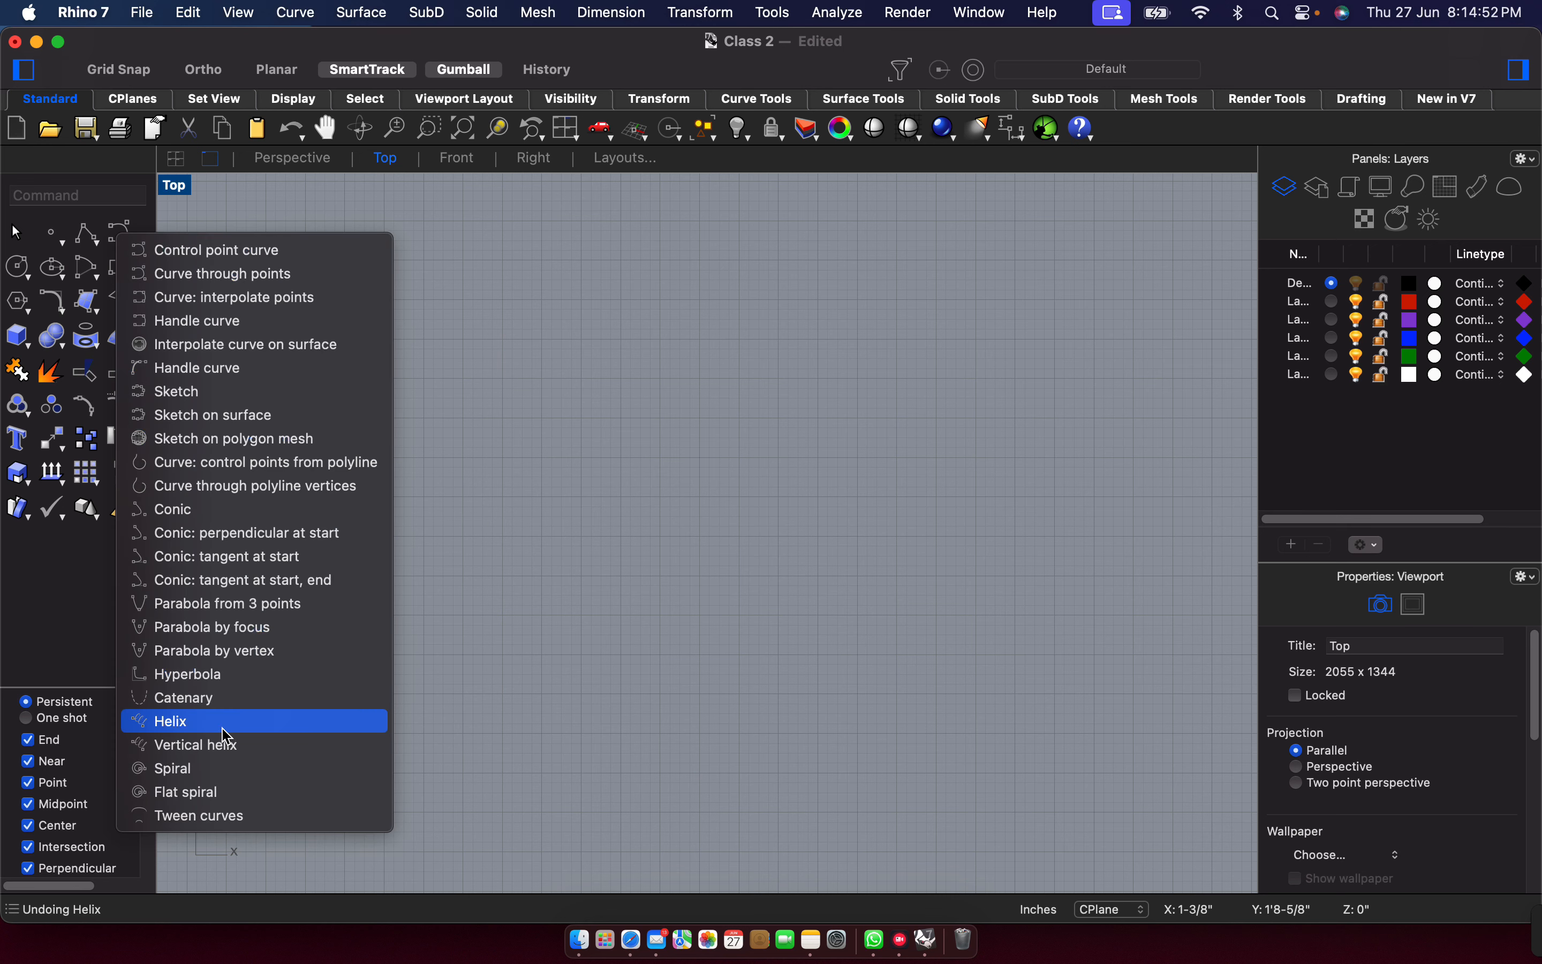
click(169, 721)
click(489, 304)
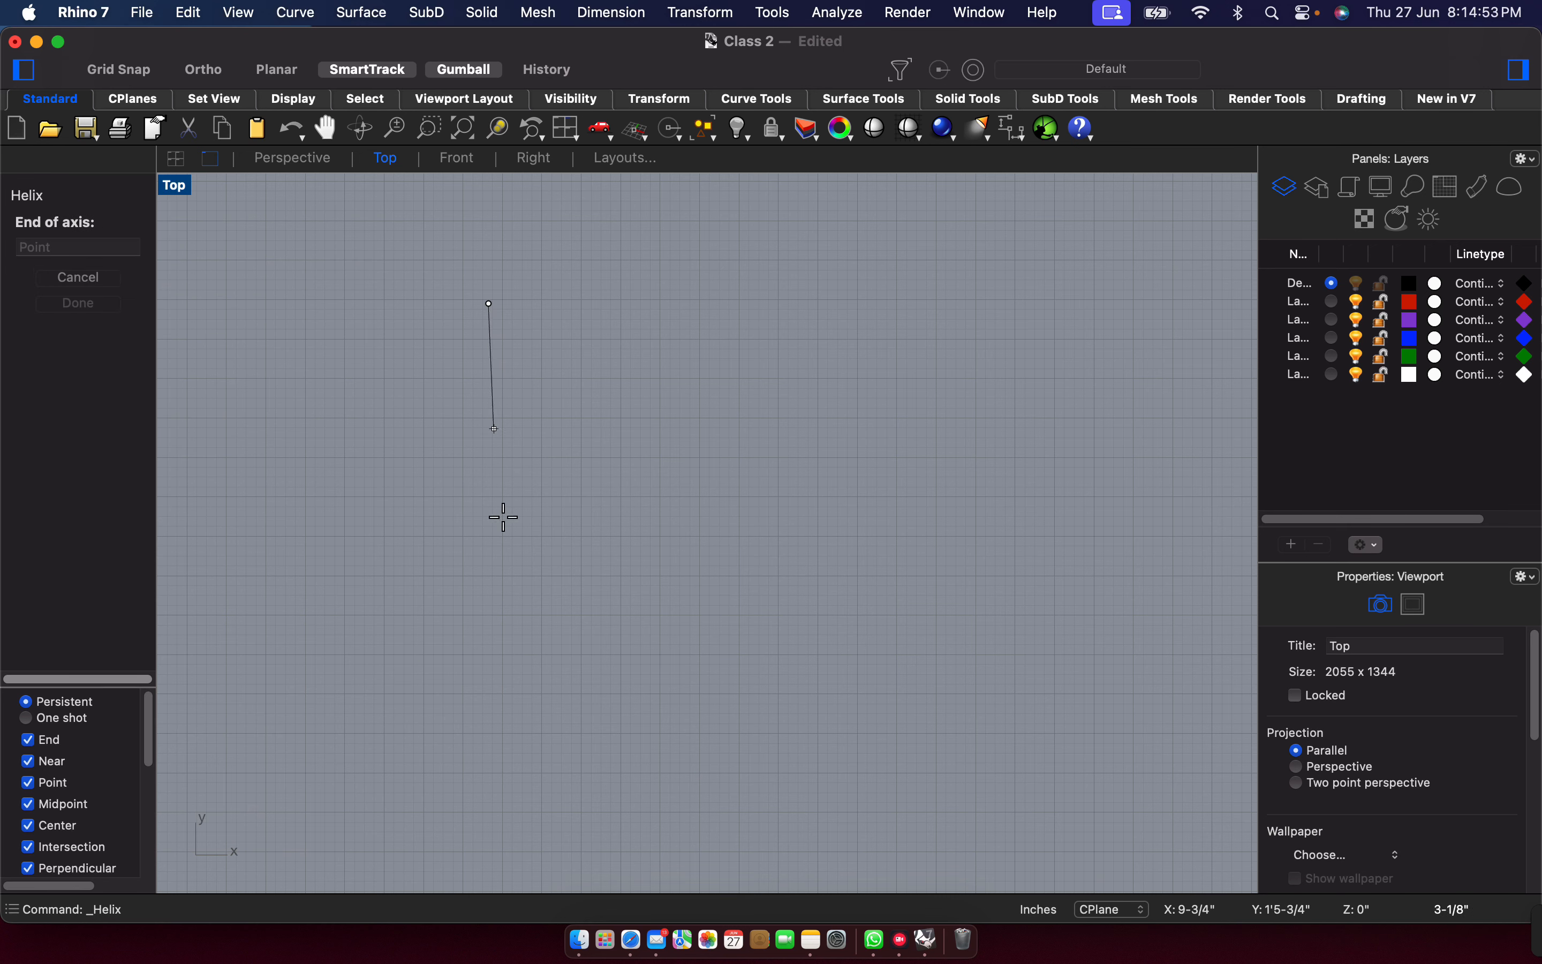
click(489, 637)
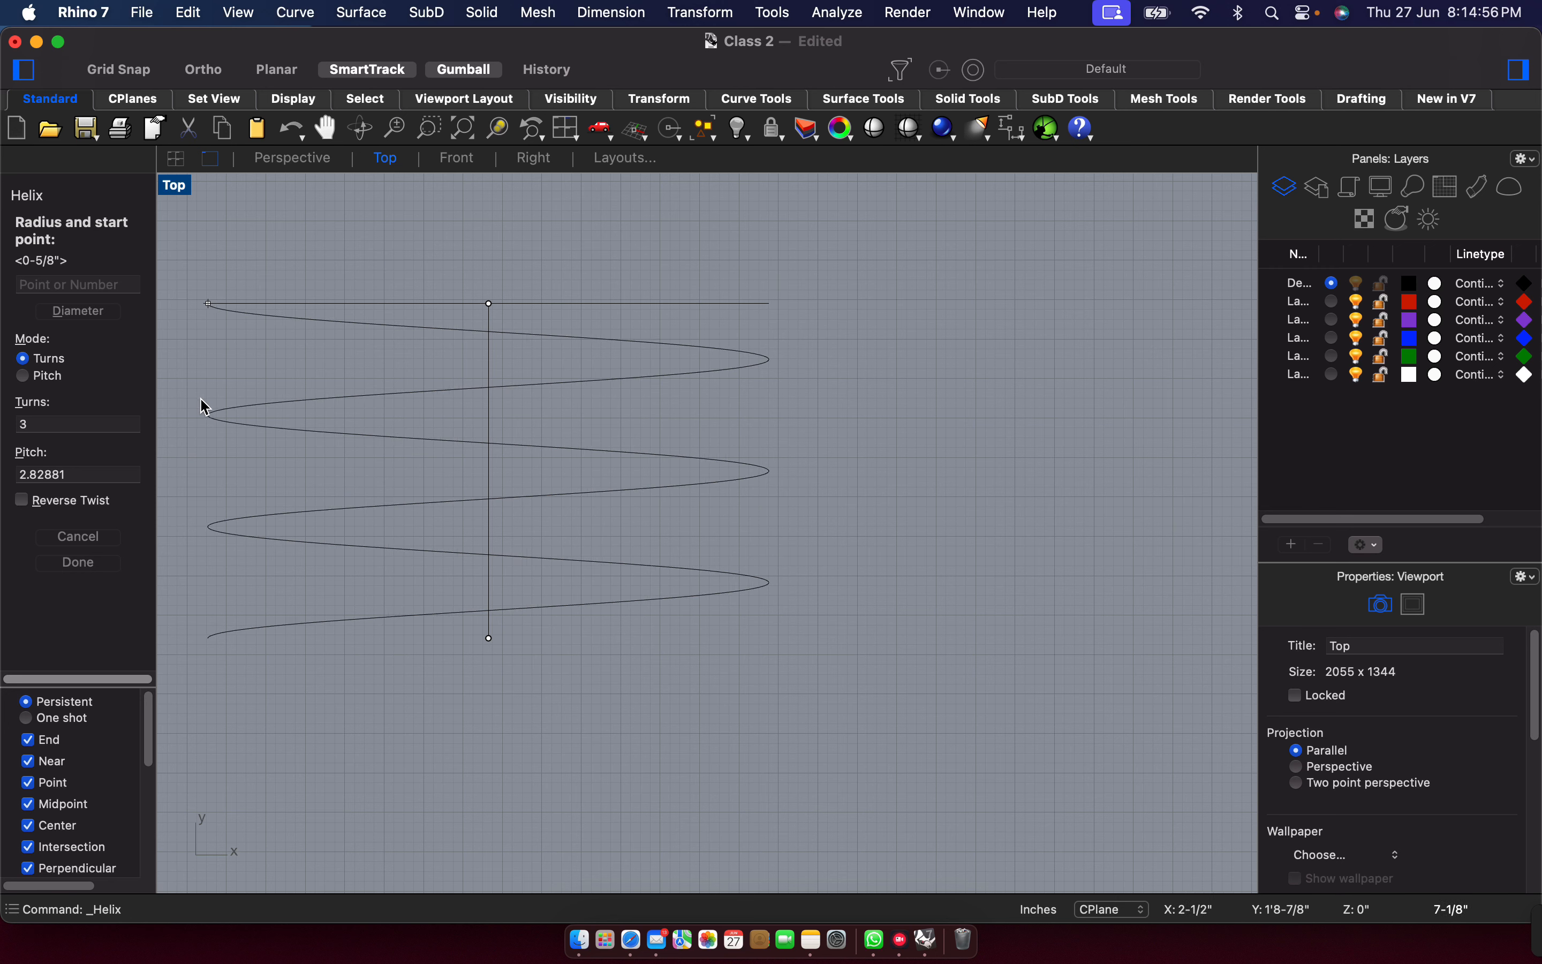
click(107, 311)
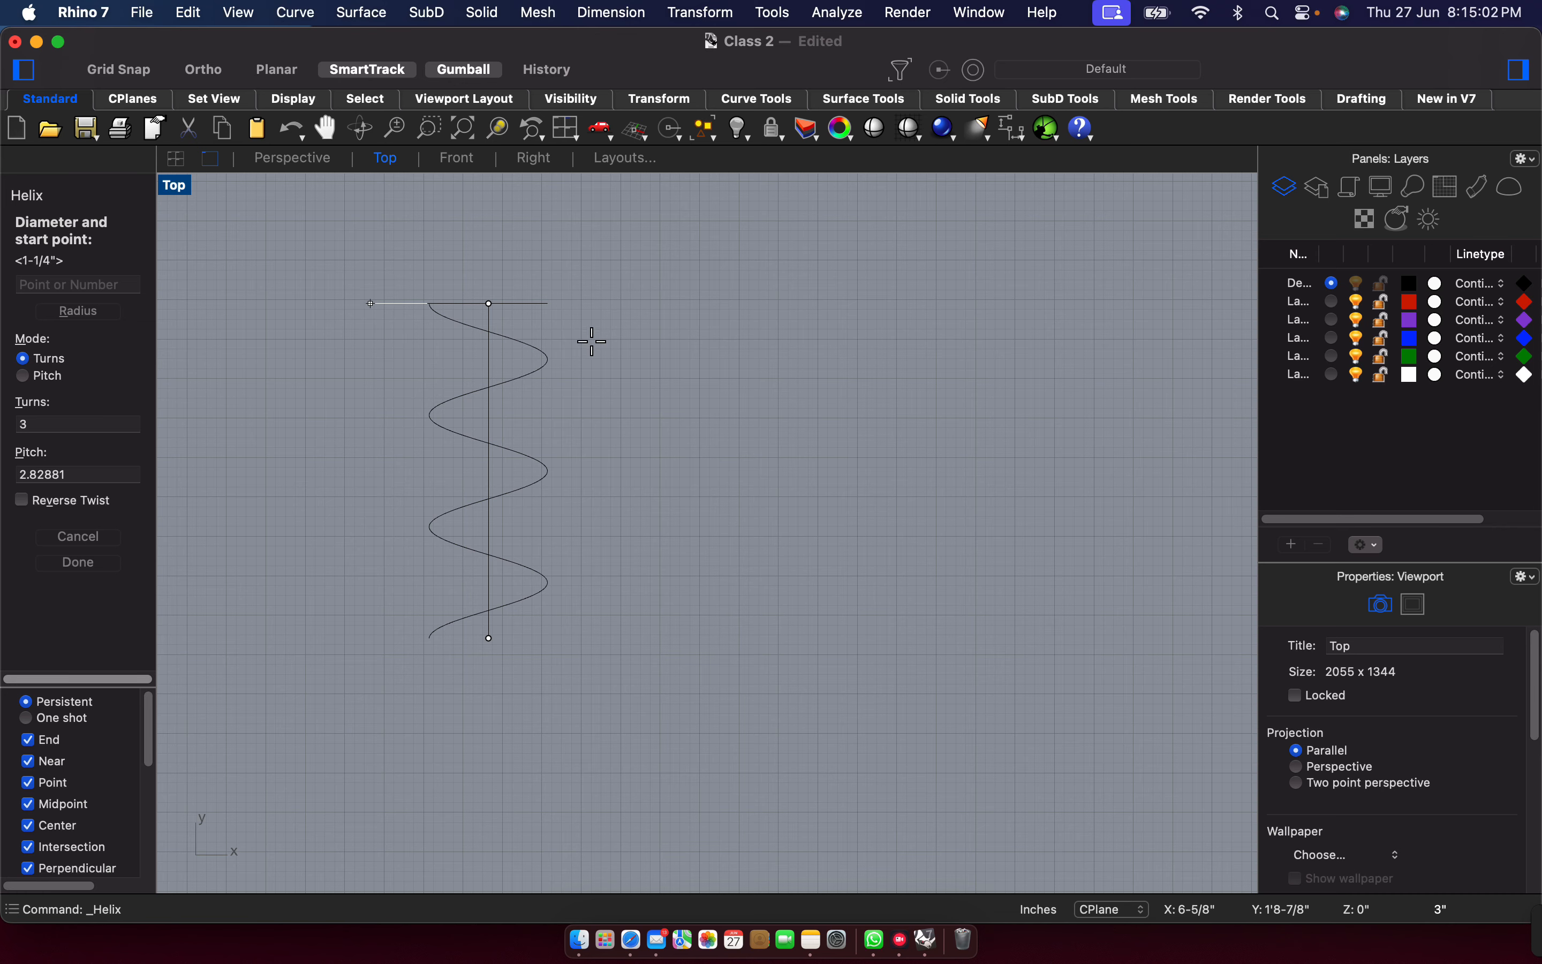
scroll(490, 291, up, 5)
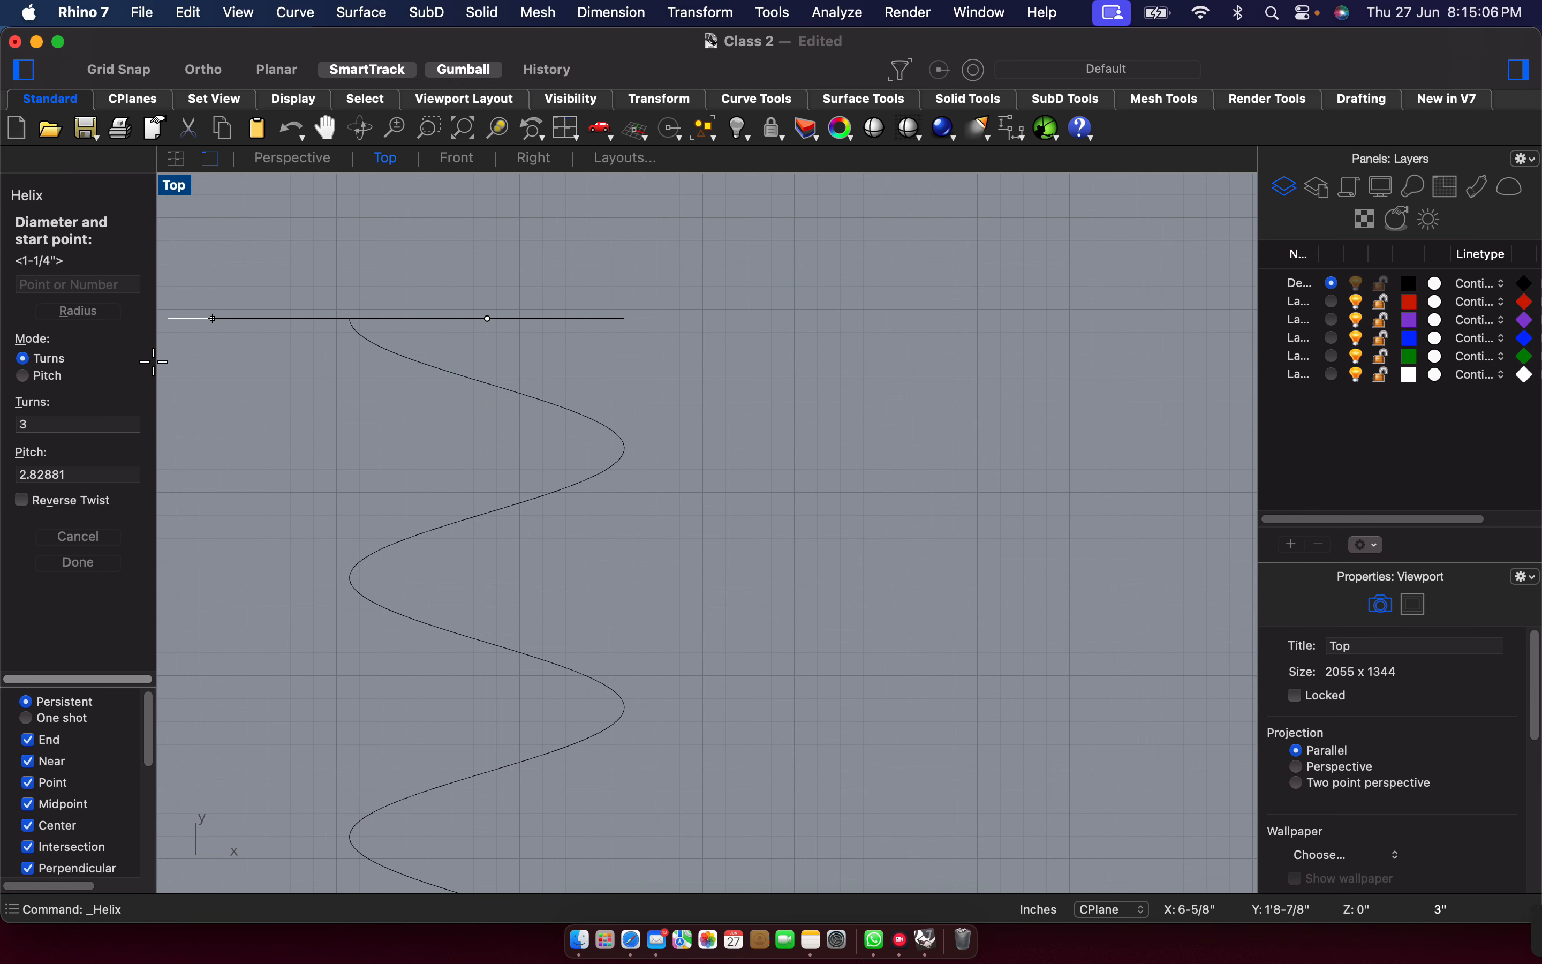
scroll(634, 382, down, 5)
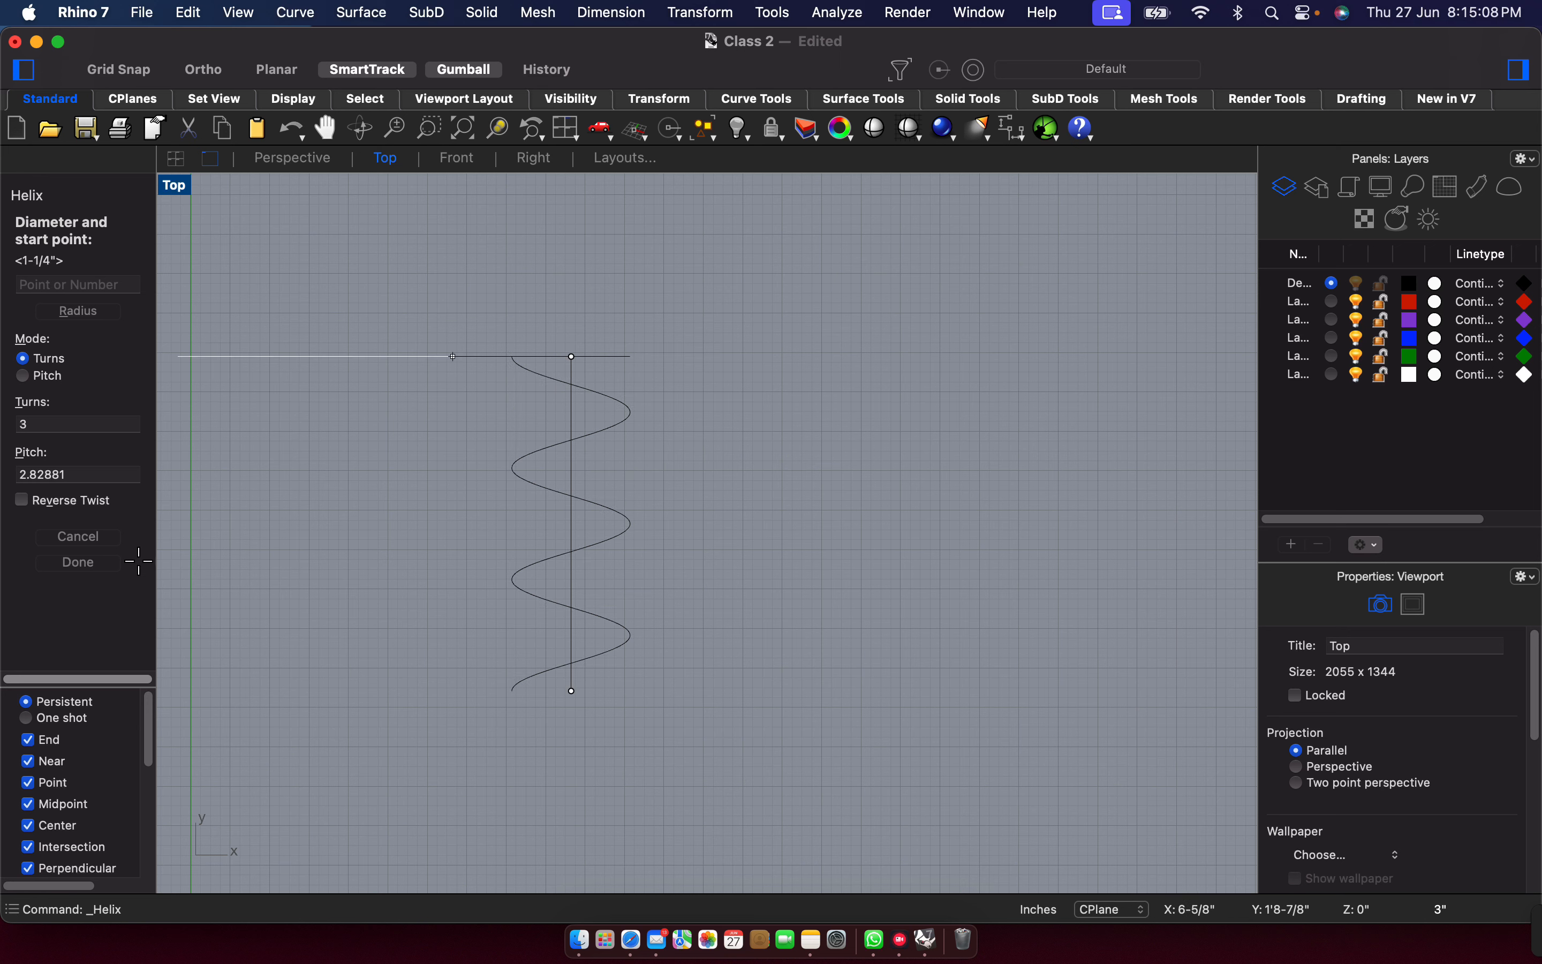
click(91, 431)
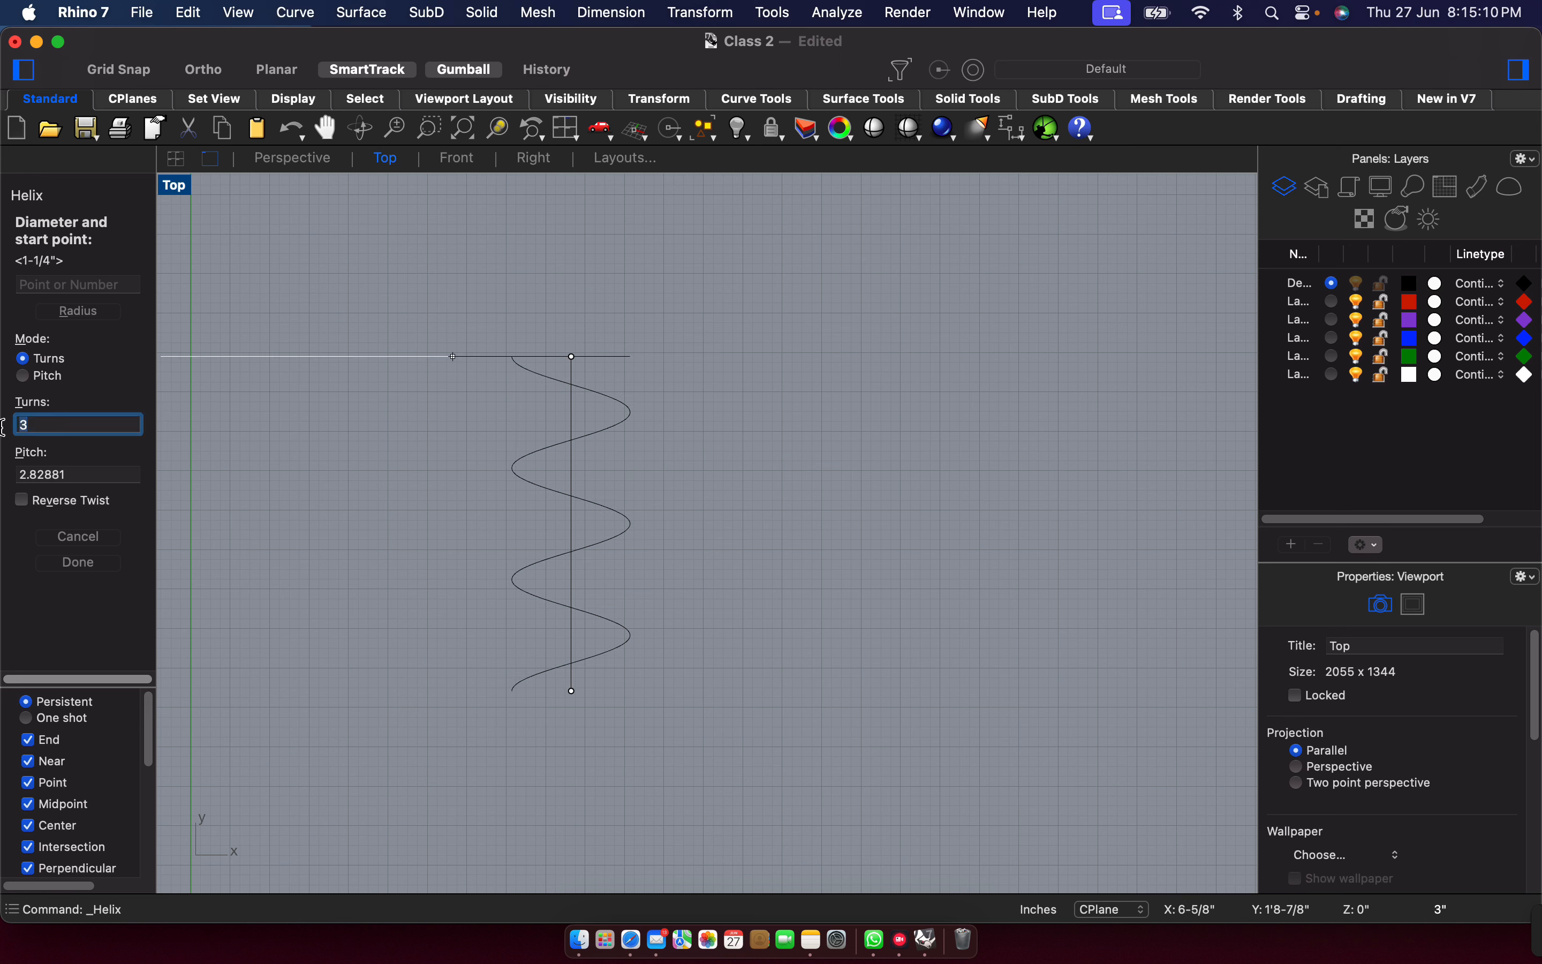
text(10)
key(Return)
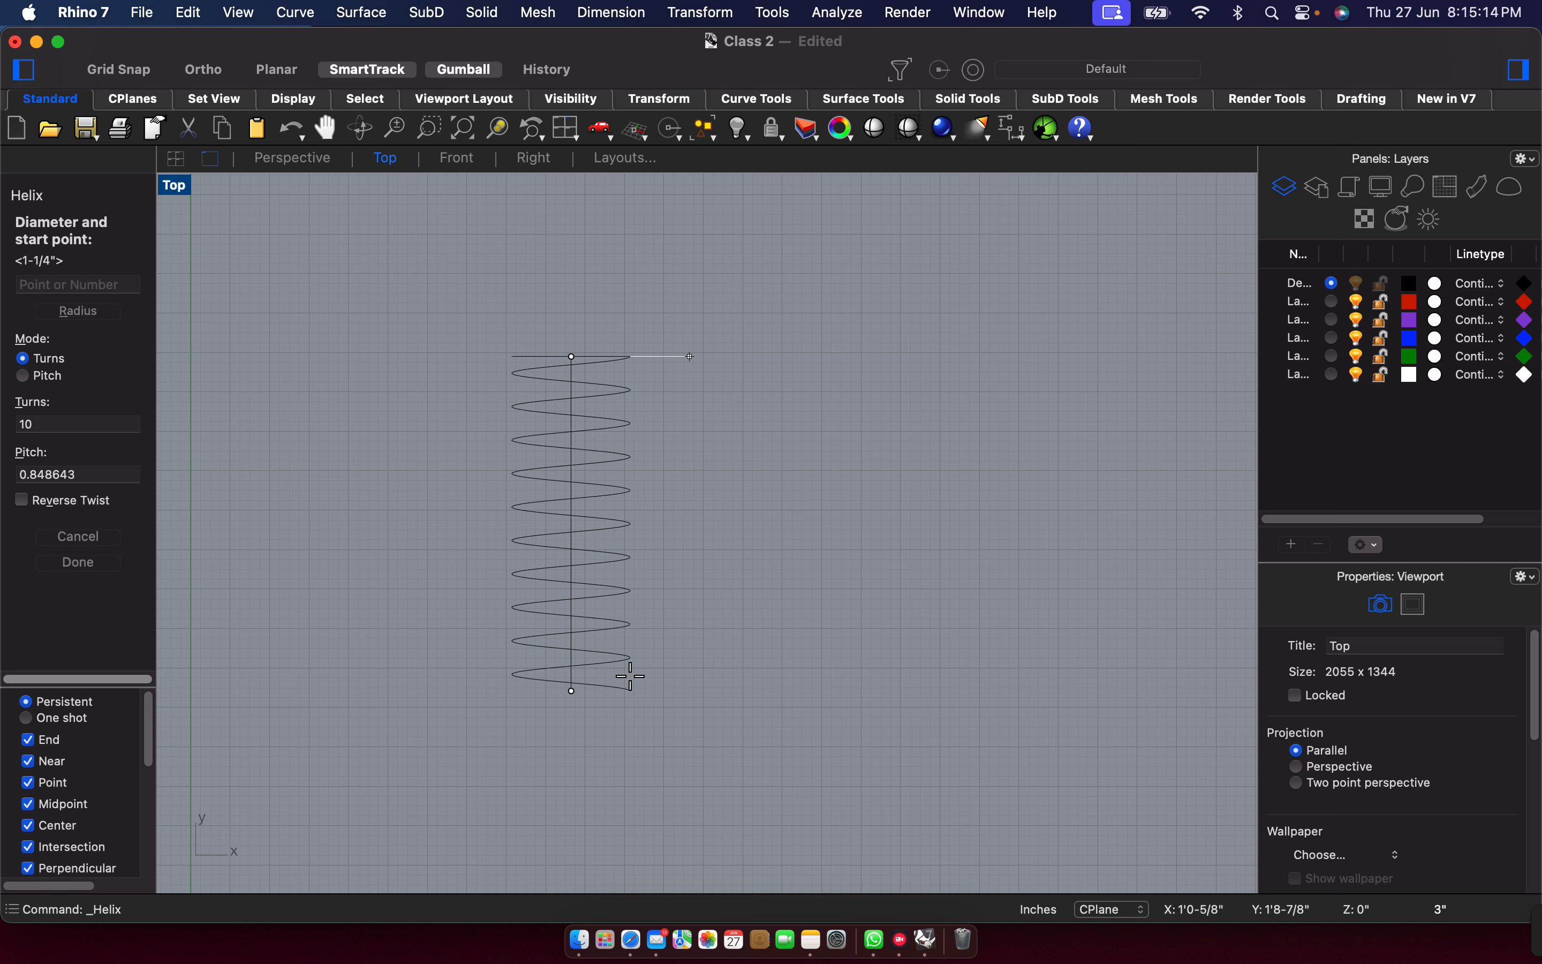
click(77, 561)
Select the finished 10-turn helix in the Top view and delete it.
drag(477, 300, 752, 702)
key(Delete)
key(backslash)
key(Return)
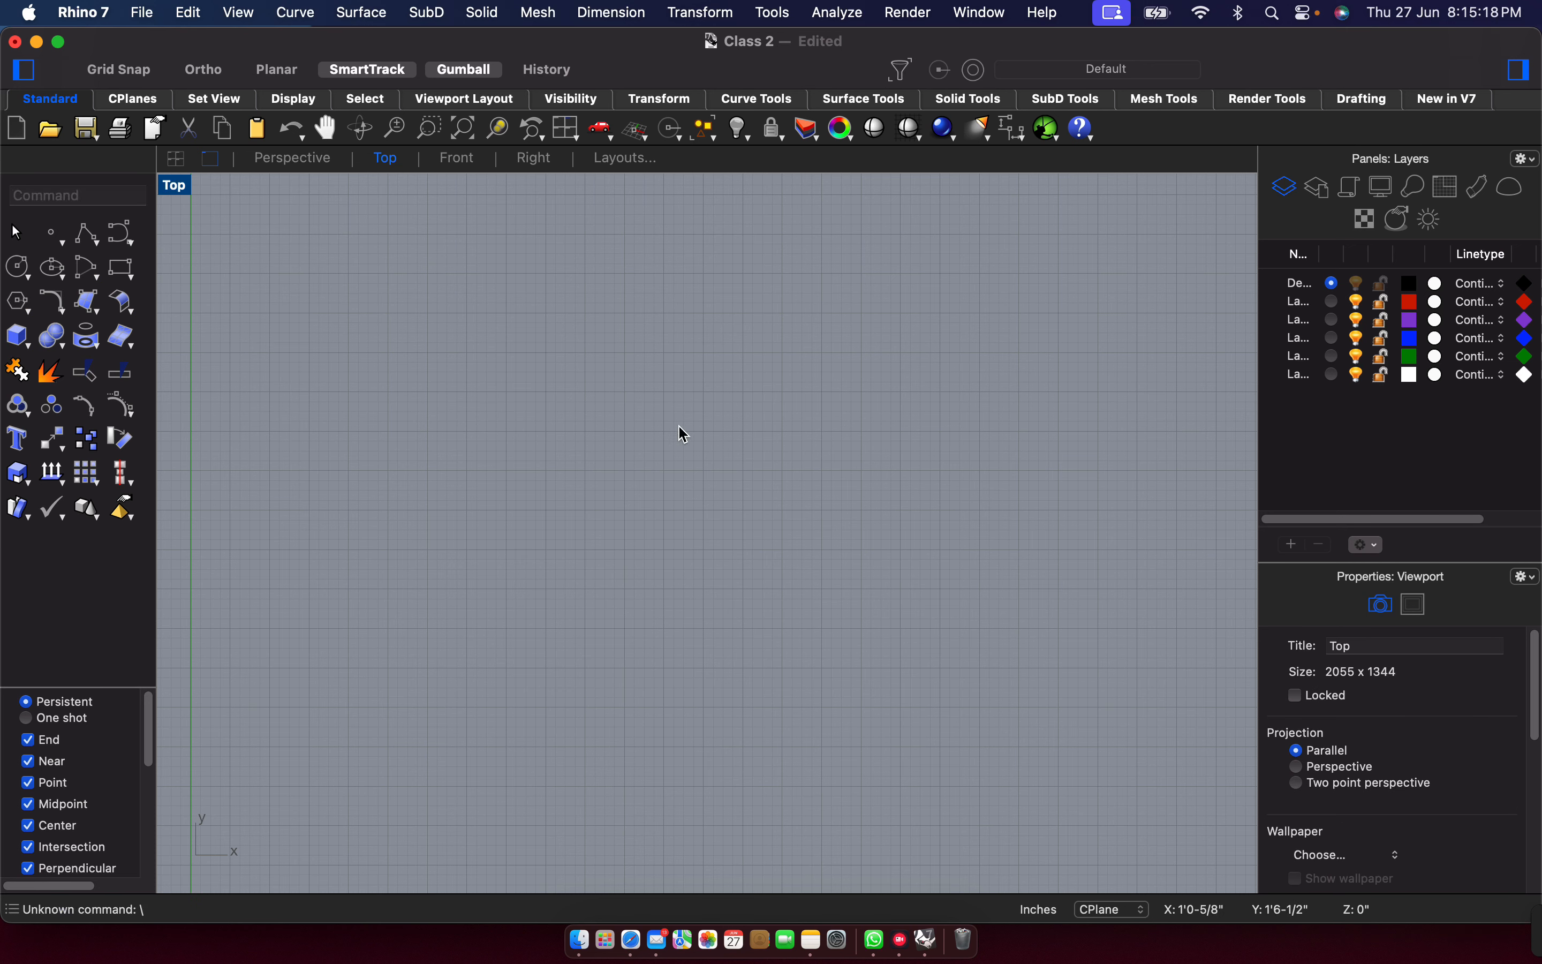
key(Return)
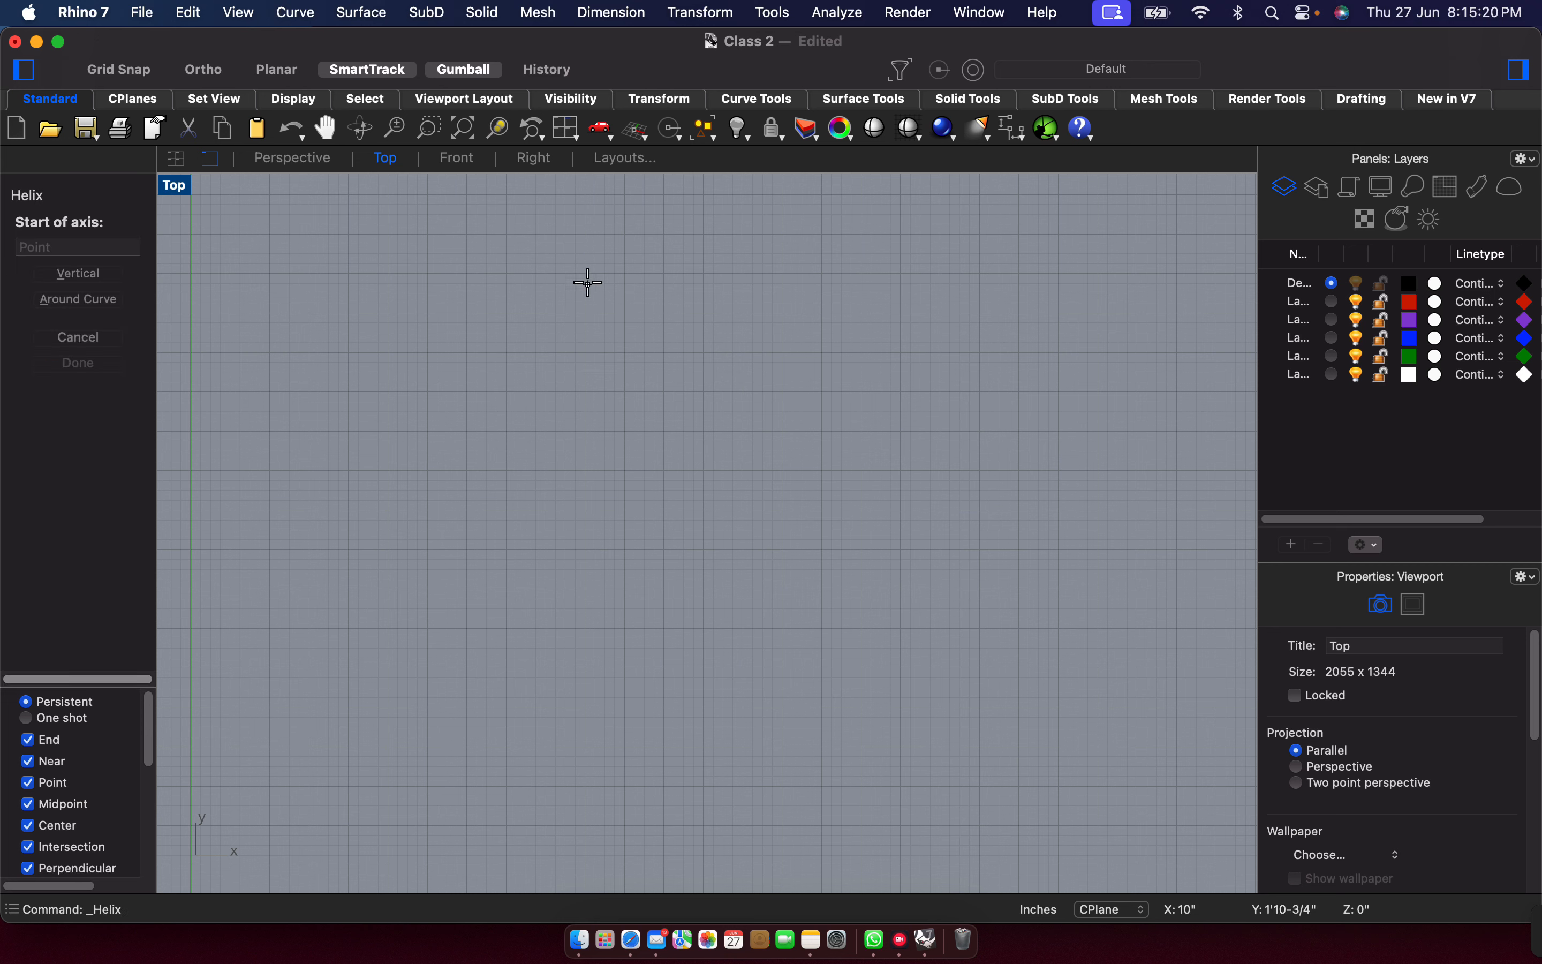
click(590, 309)
click(590, 706)
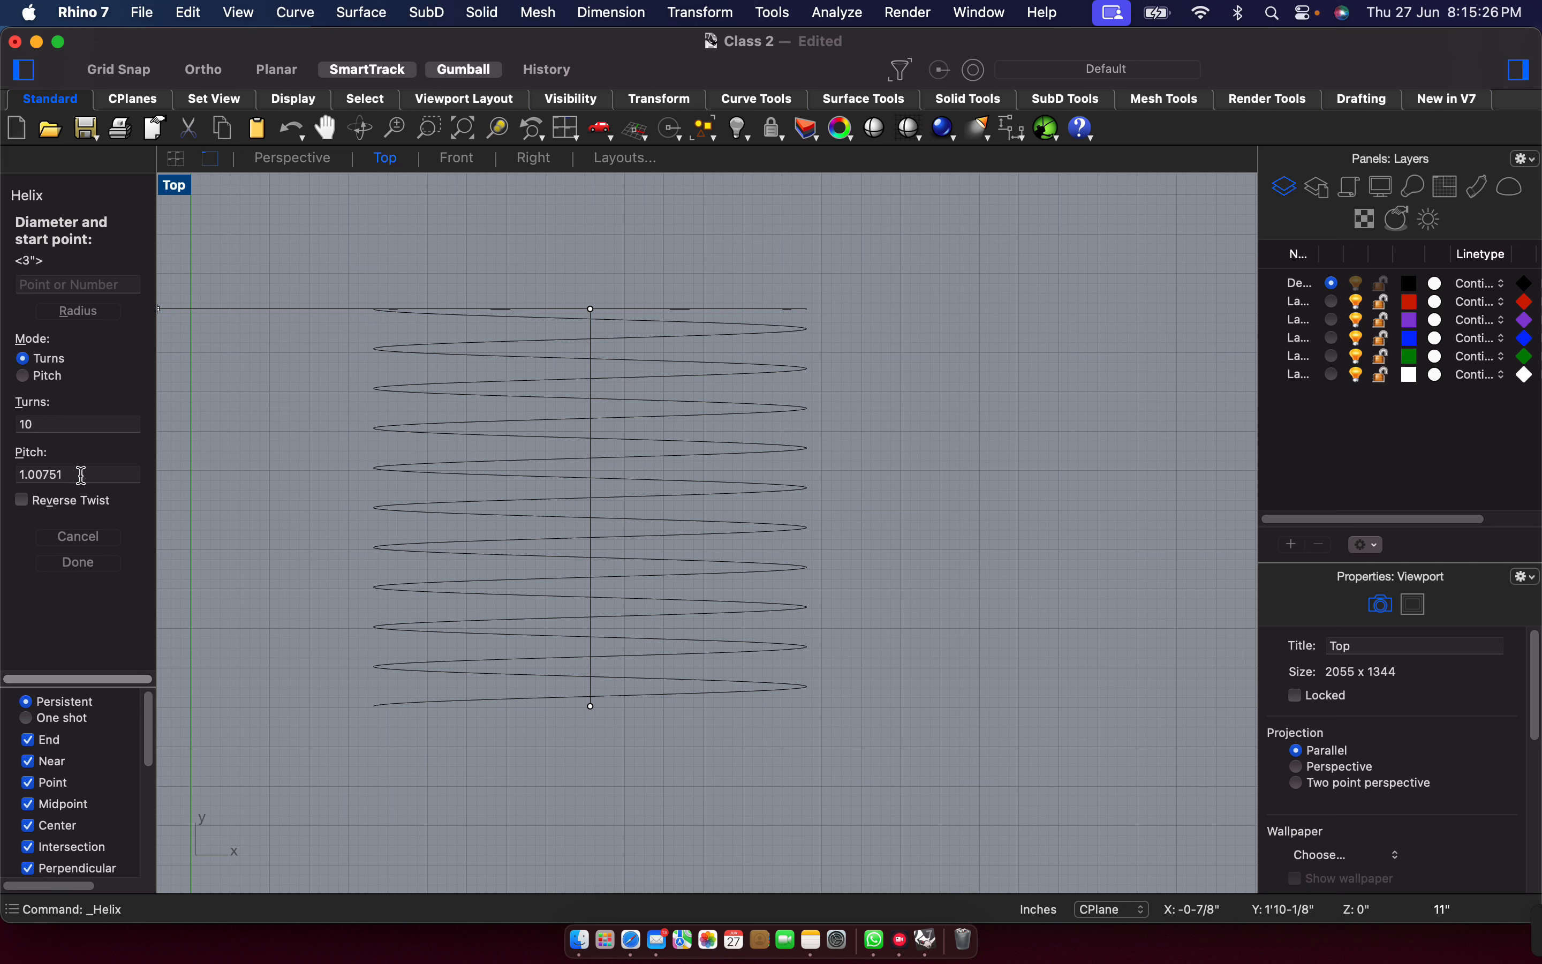
click(135, 475)
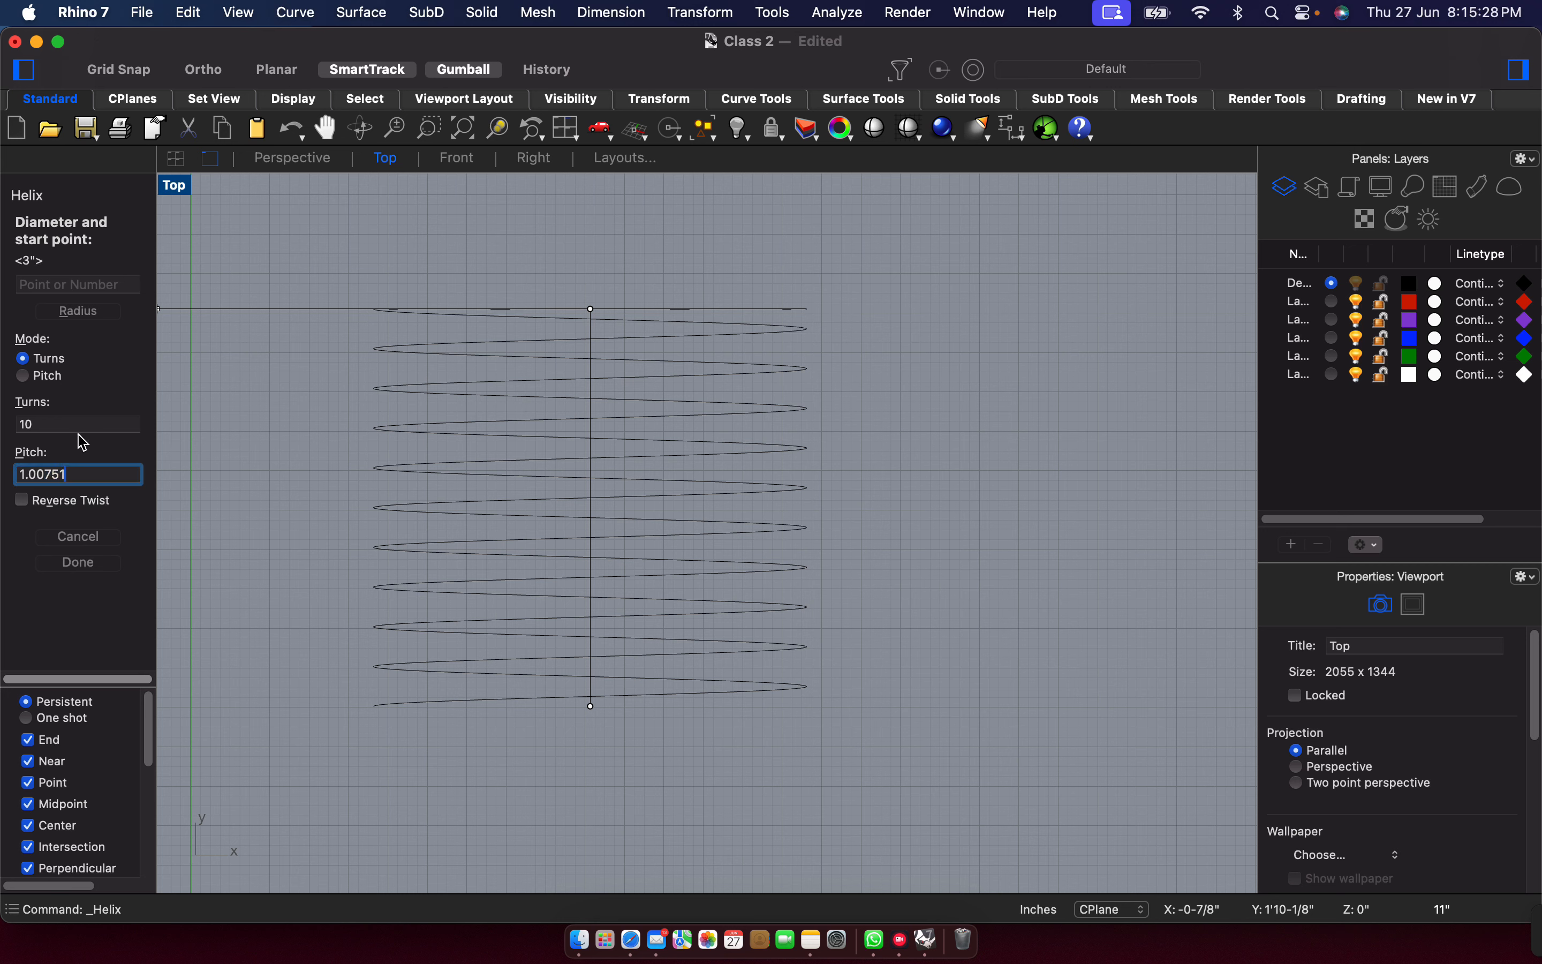
click(93, 311)
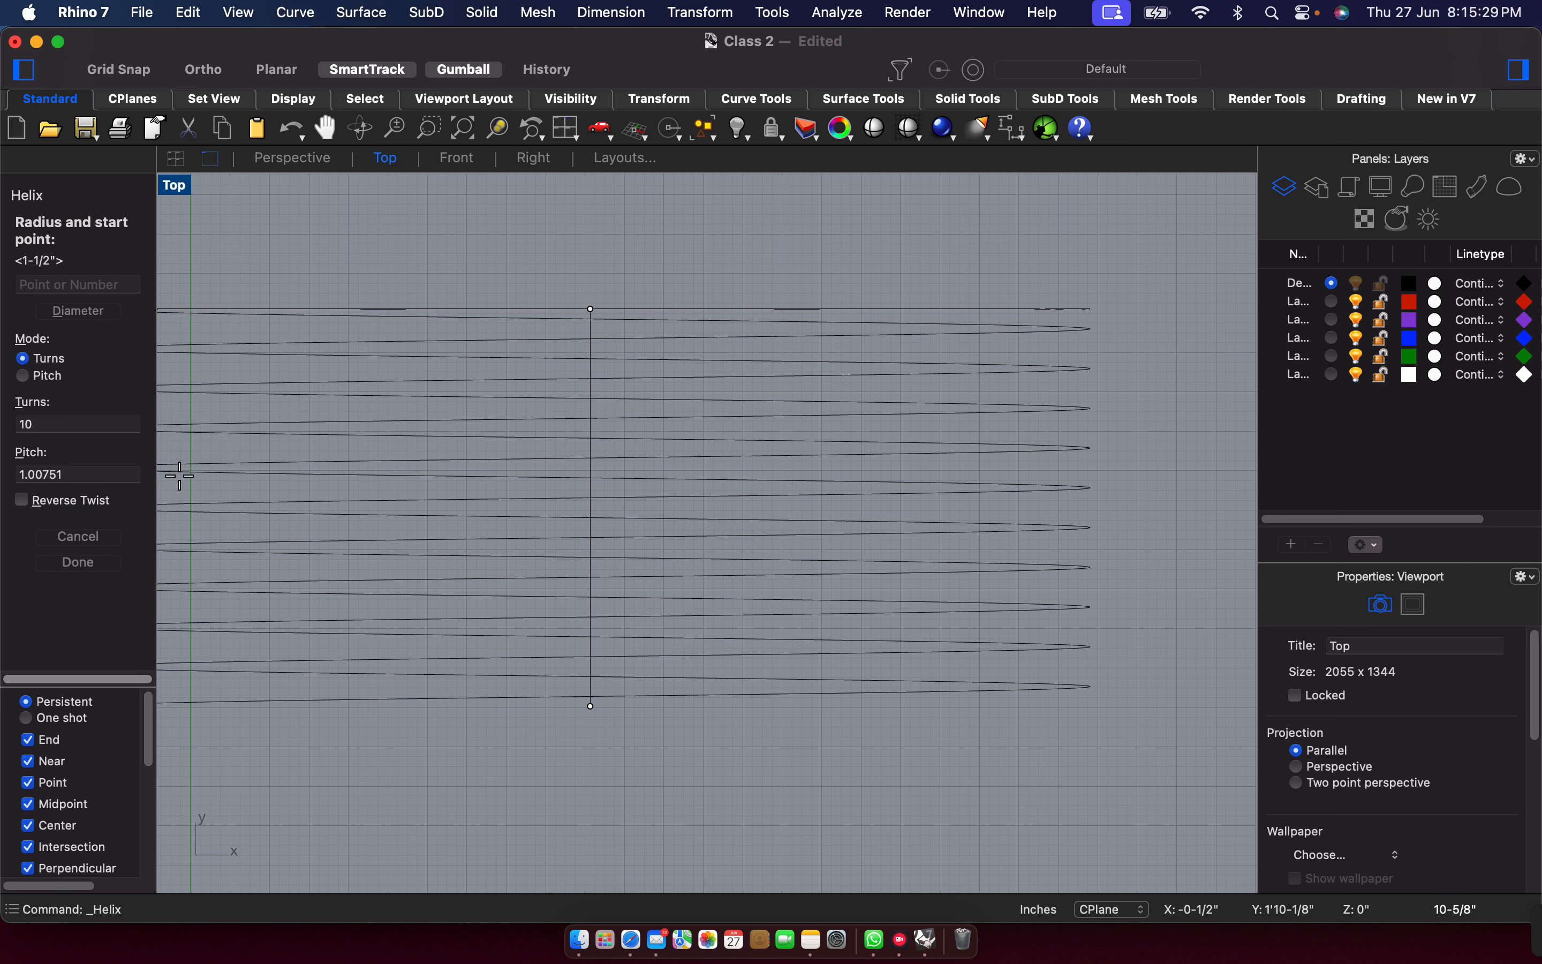
click(91, 475)
text(10)
Draw a vertical helix in the middle of the Top view and delete it.
click(610, 481)
click(749, 405)
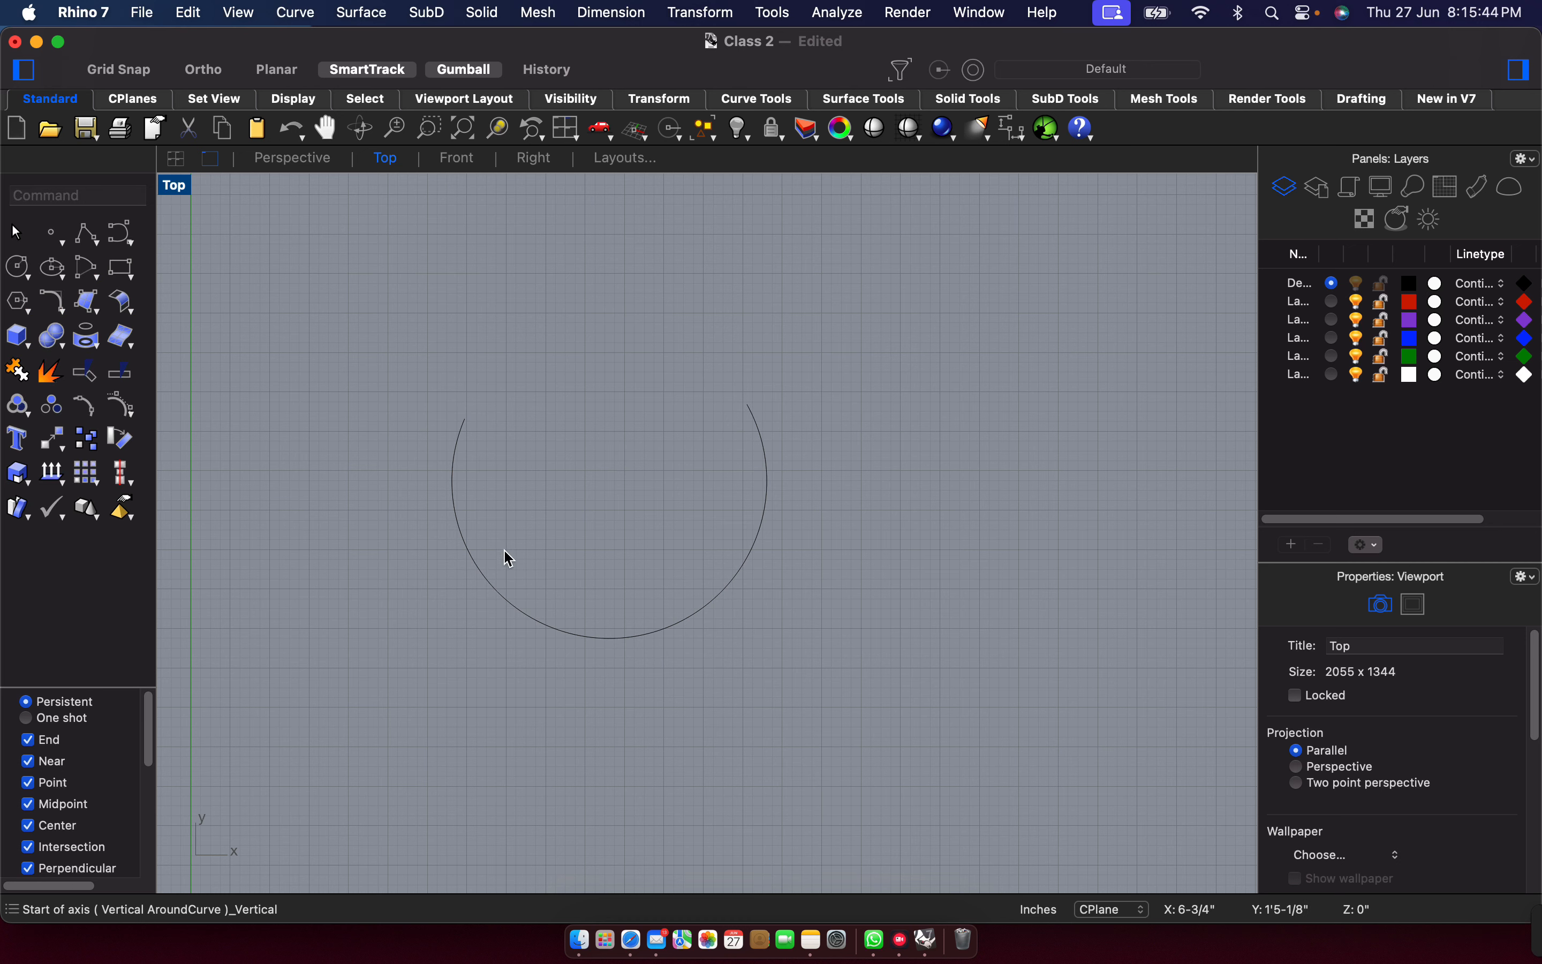
drag(386, 336, 841, 663)
key(Delete)
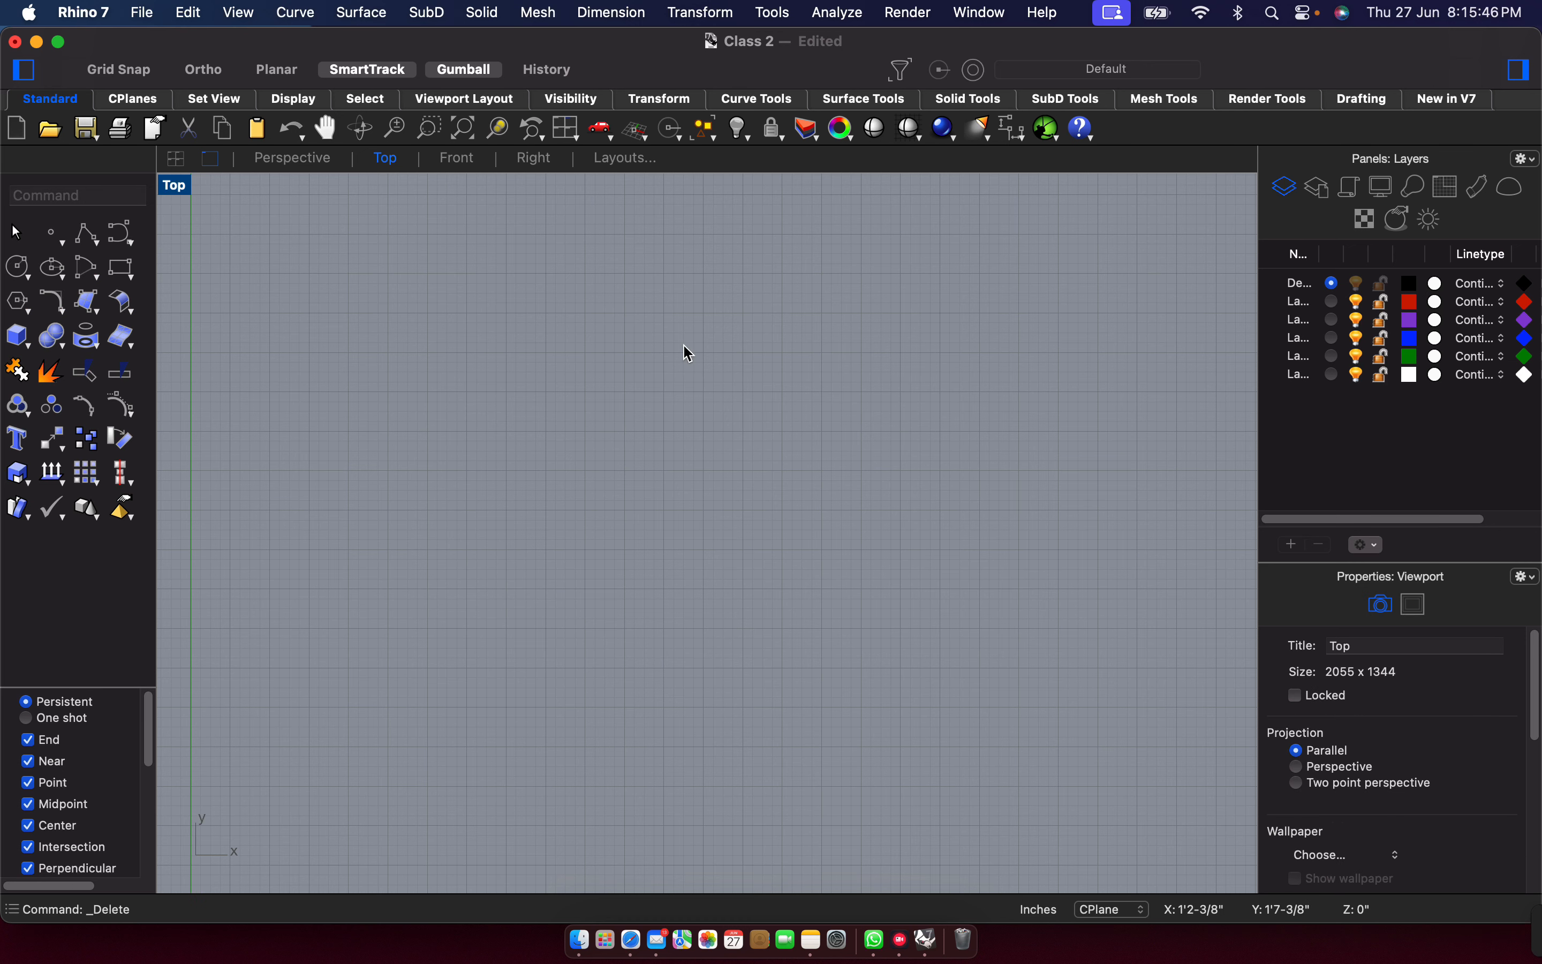
Draw a vertical helix with 5 turns in the Perspective view, standing on the ground plane in front of the sphere.
click(127, 238)
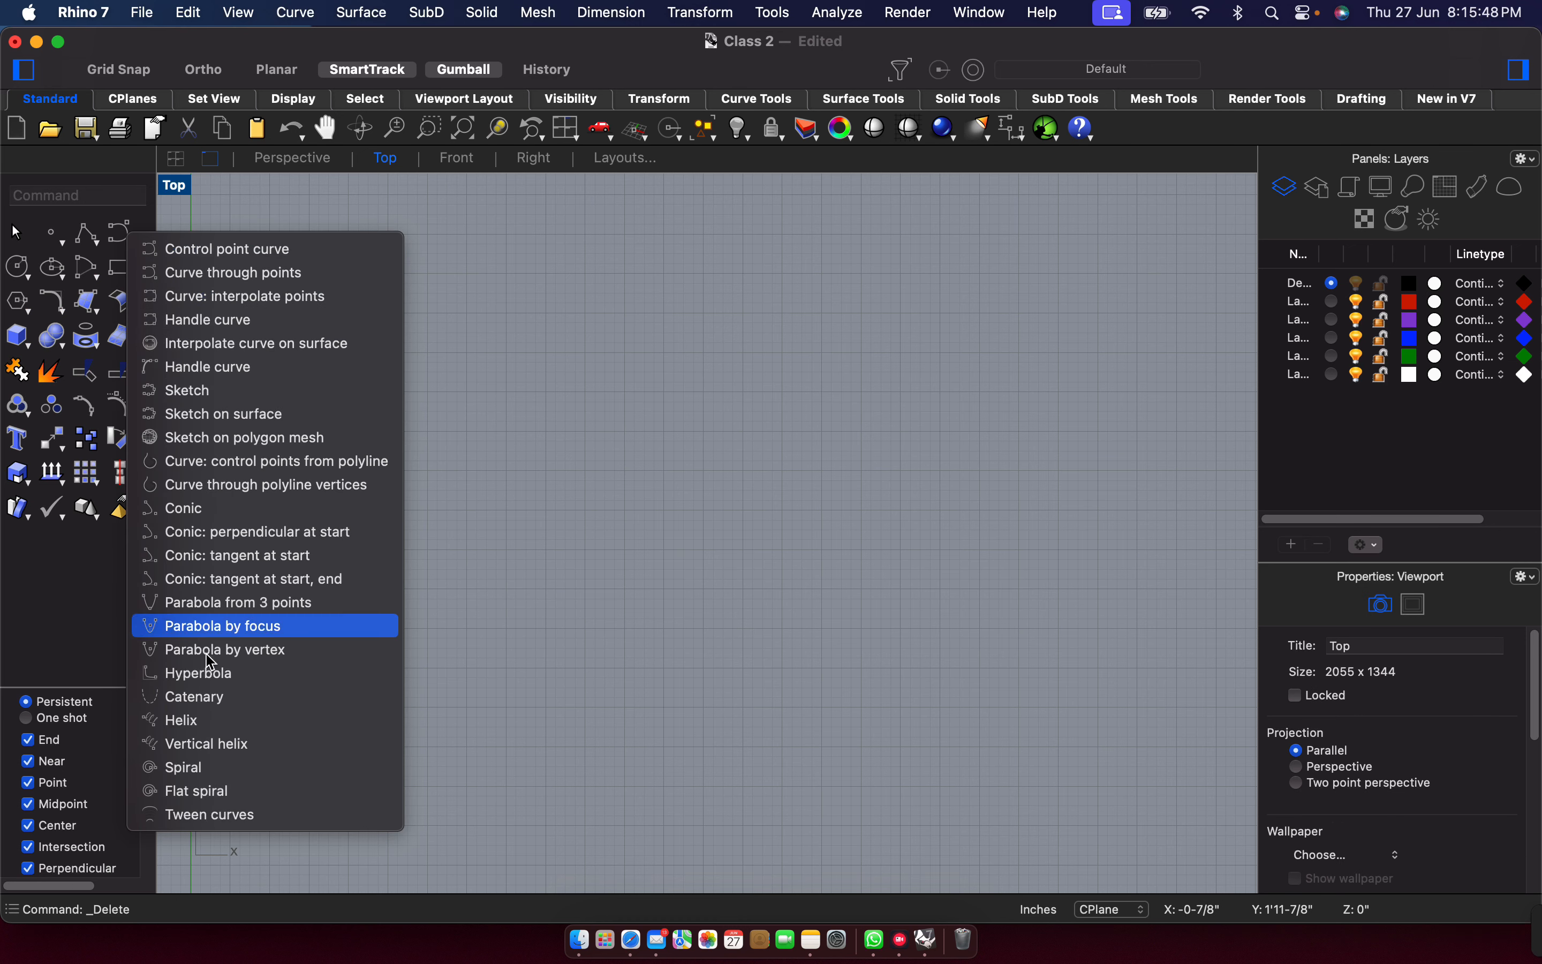
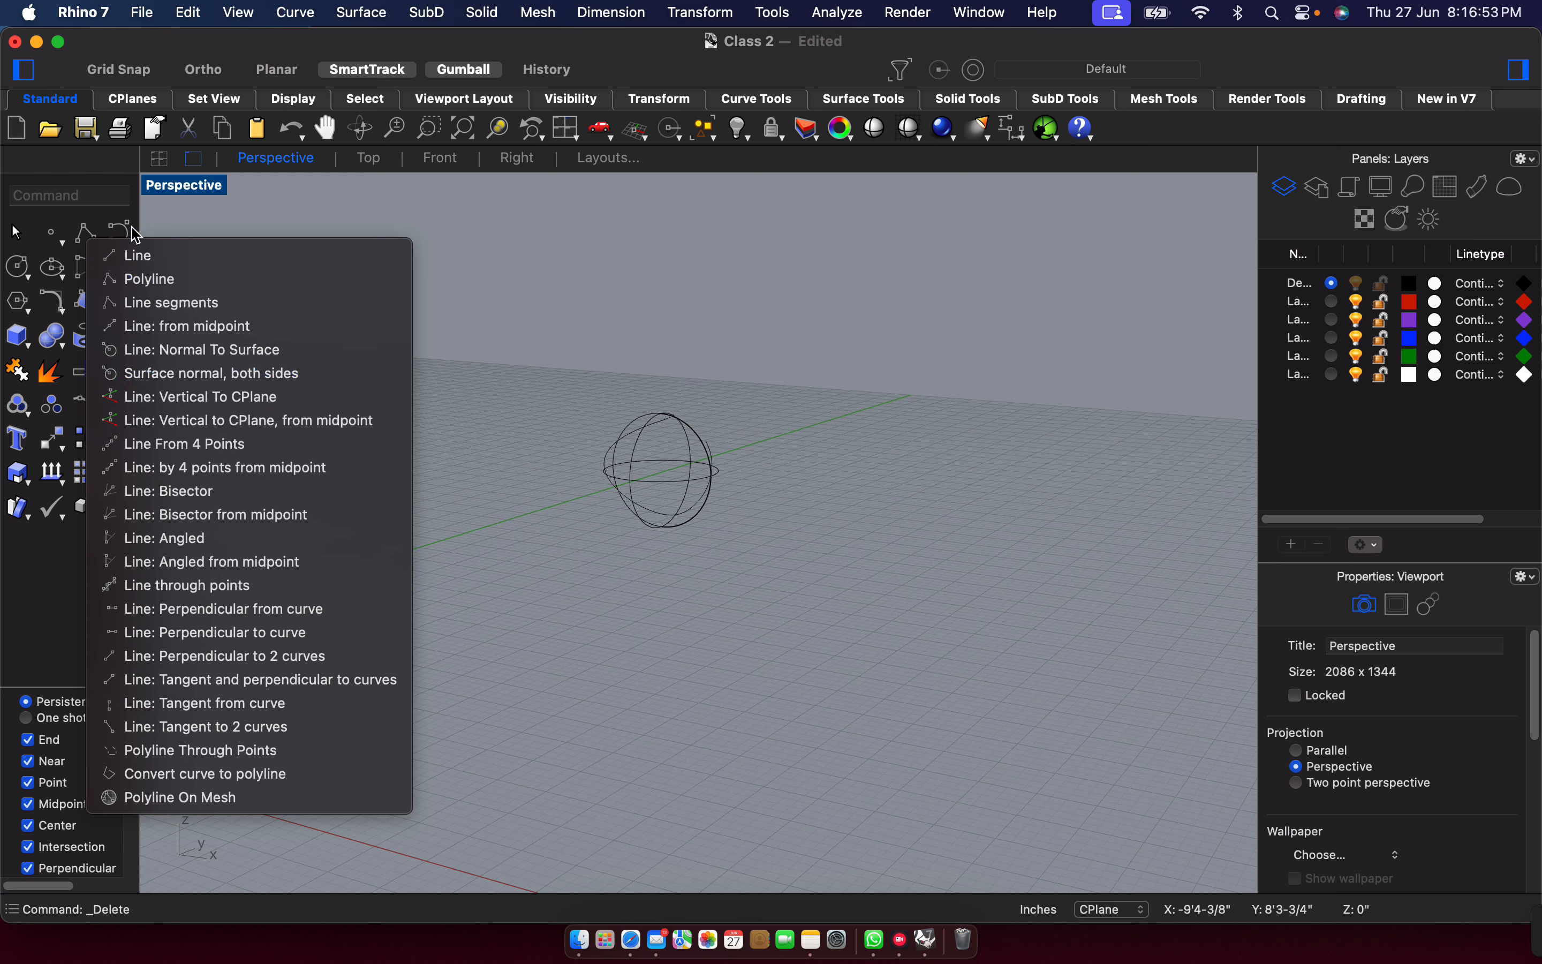
click(123, 230)
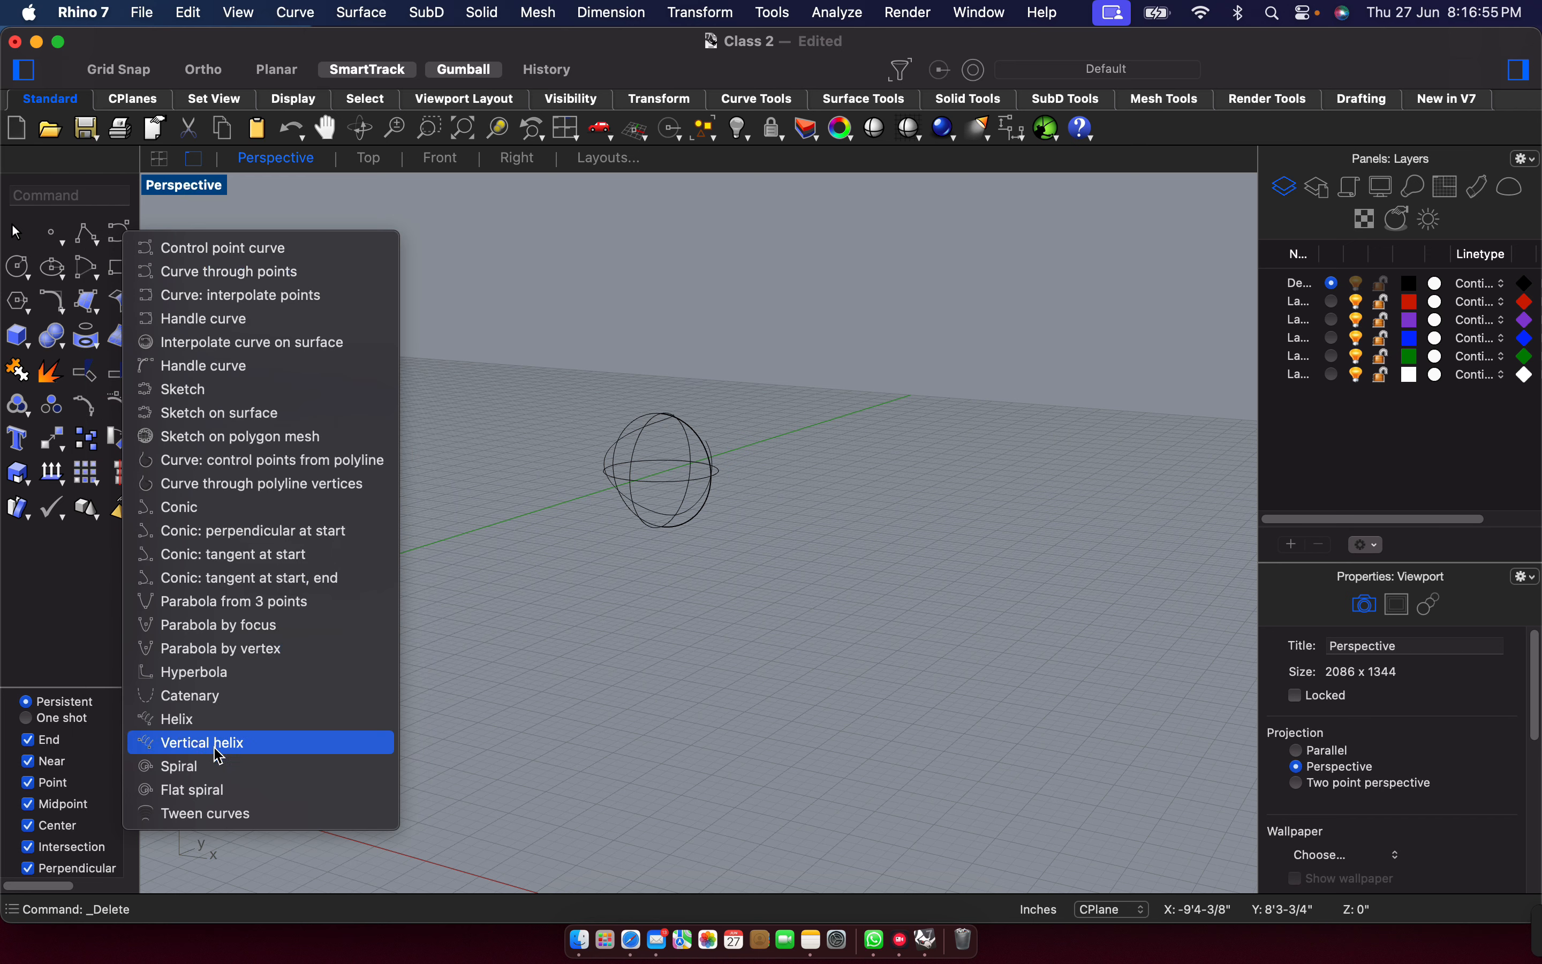
click(219, 757)
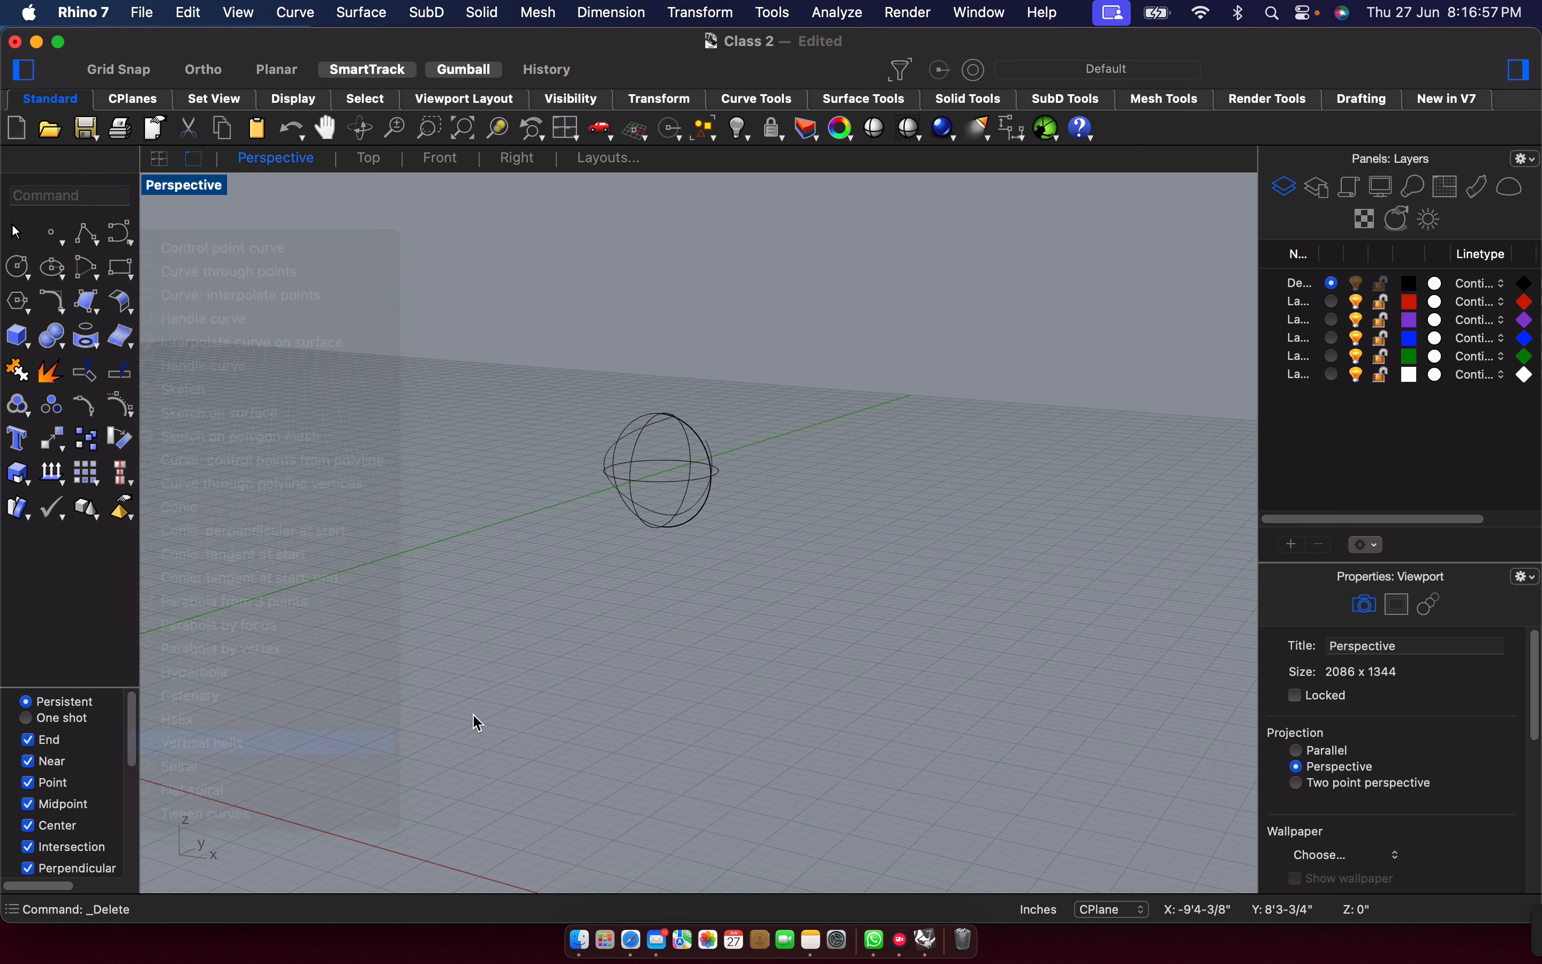
click(443, 725)
click(431, 422)
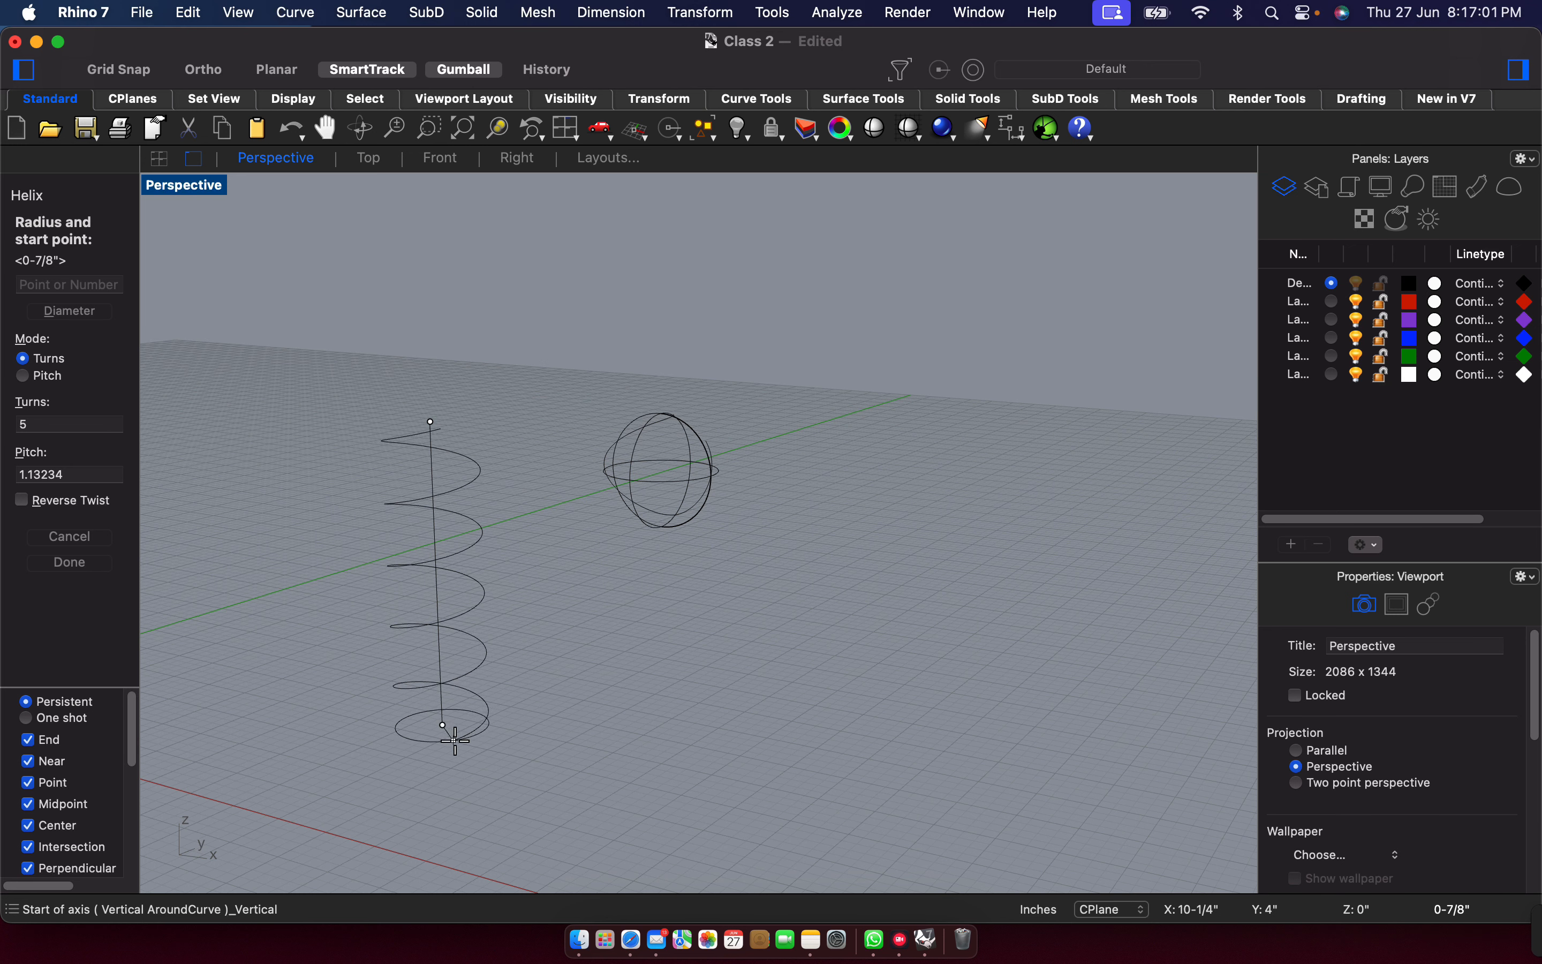
click(455, 713)
Select the whole vertical helix in the Perspective view and delete it, keeping the sphere.
drag(347, 387, 513, 675)
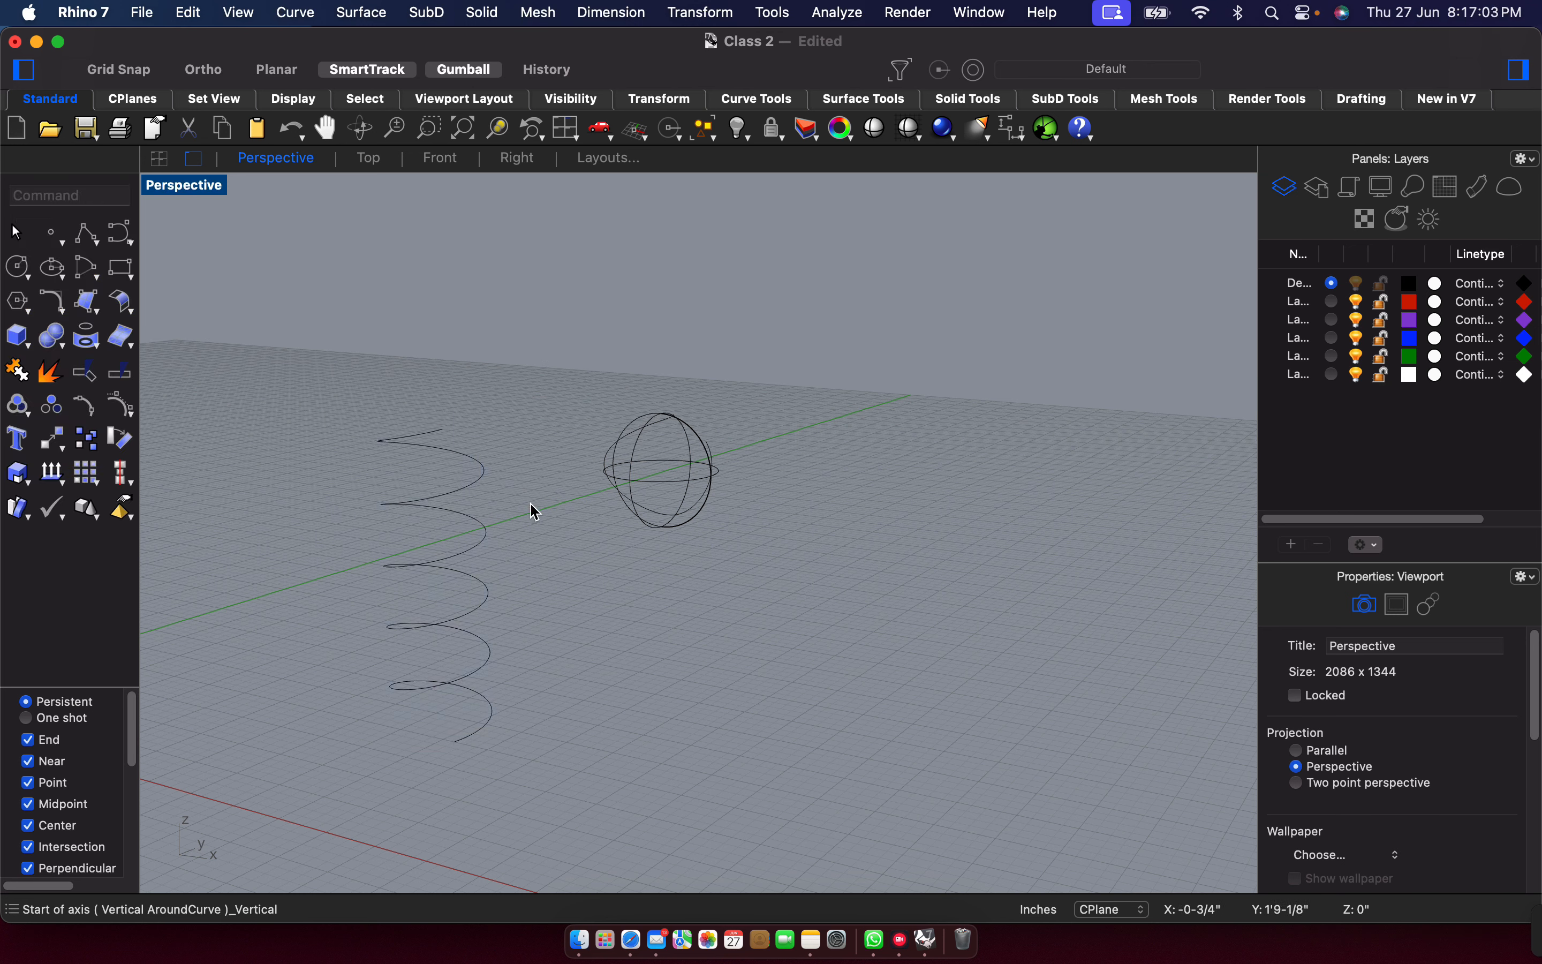
drag(345, 358, 524, 837)
key(Delete)
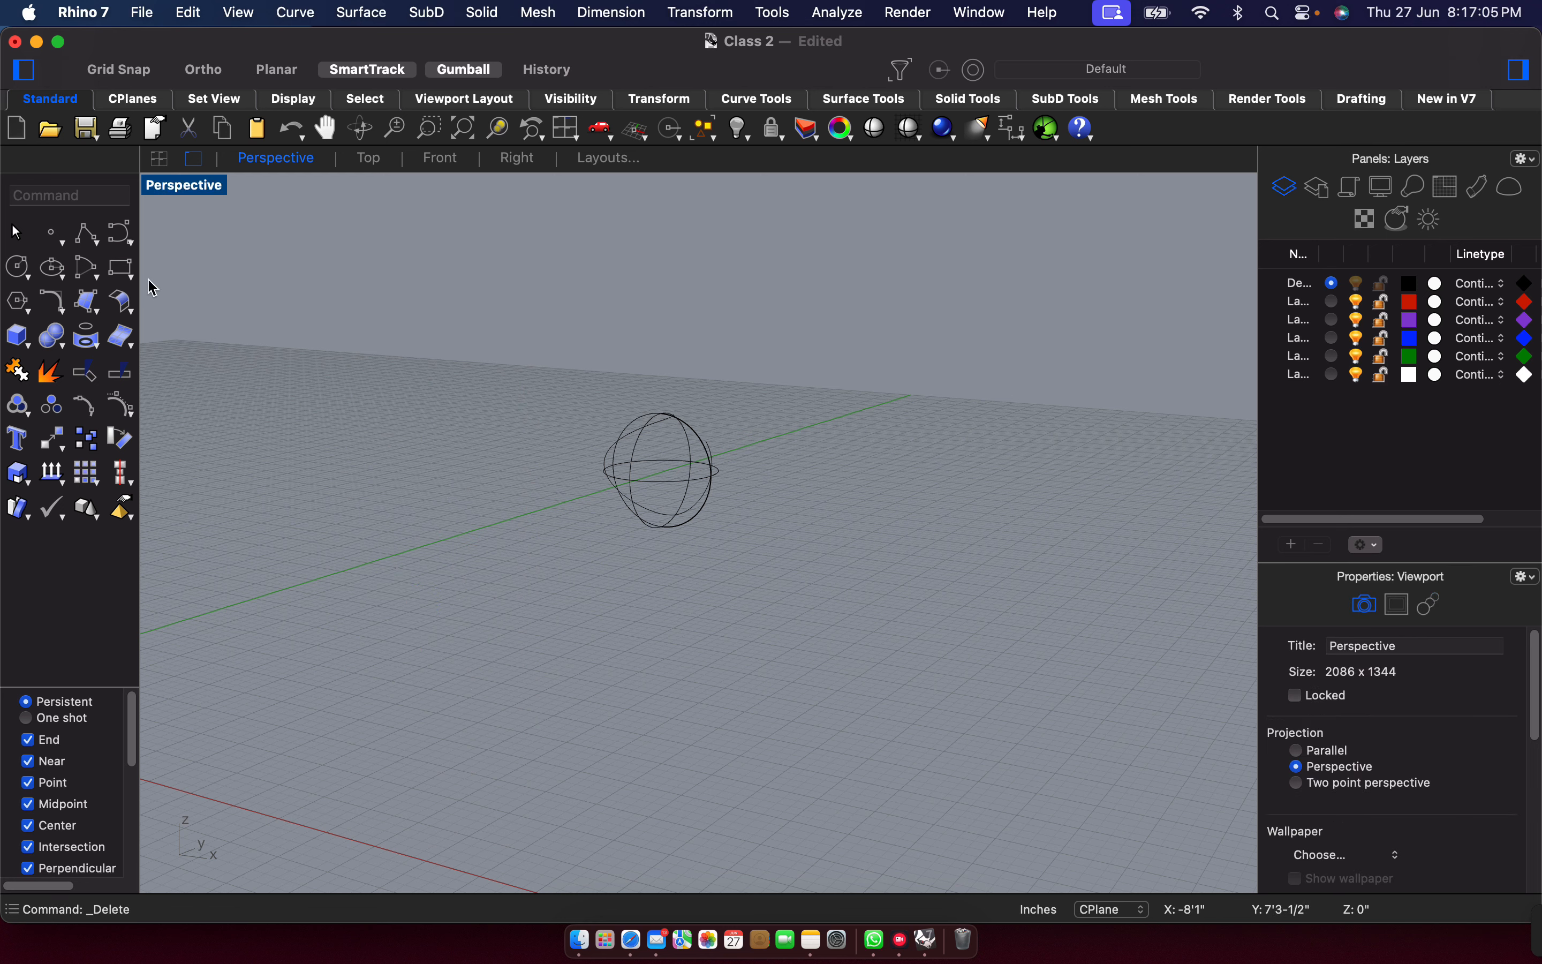
Draw a 5-turn helix of about 1 inch radius around an axis about 9 inches long lying on the ground plane in Perspective.
click(121, 233)
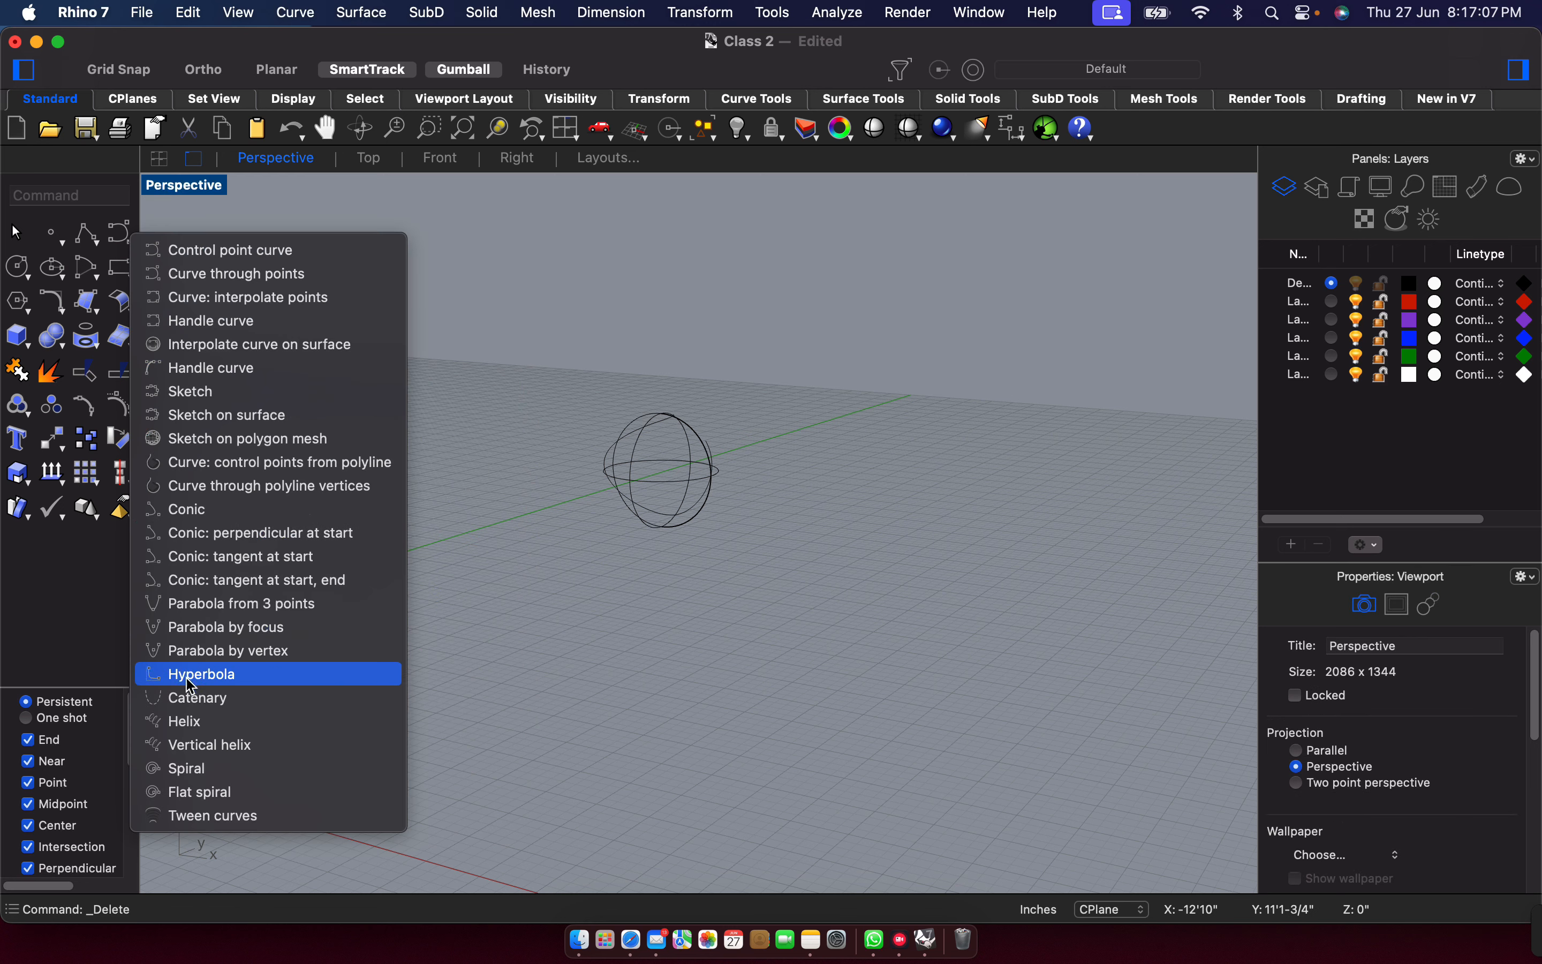
click(345, 674)
click(342, 649)
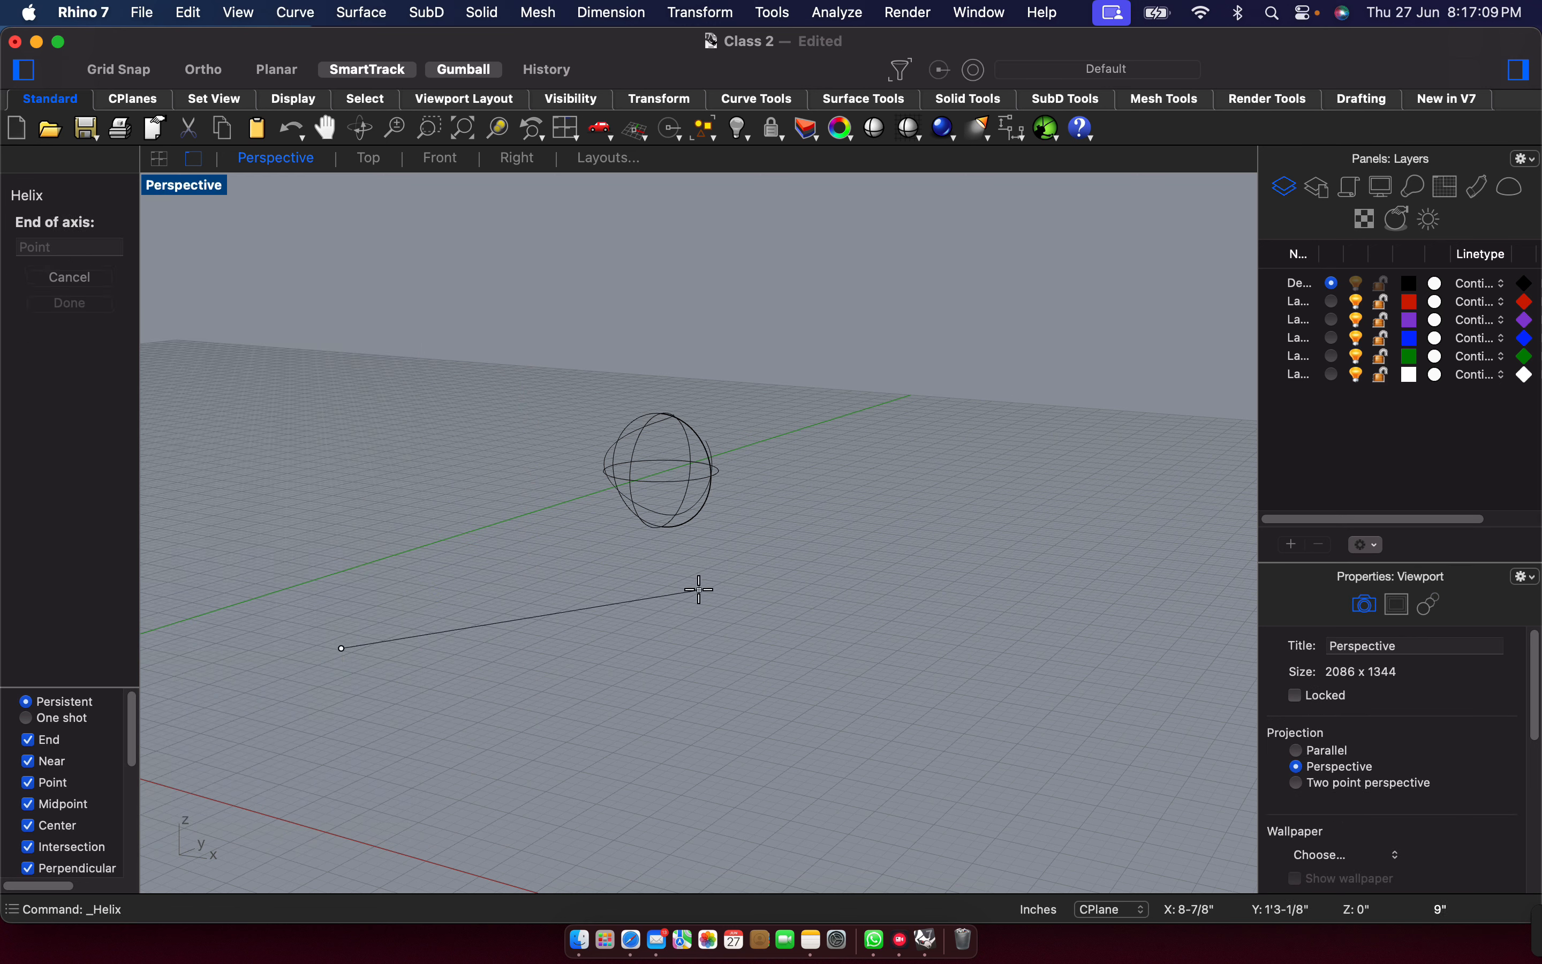
click(699, 589)
click(447, 660)
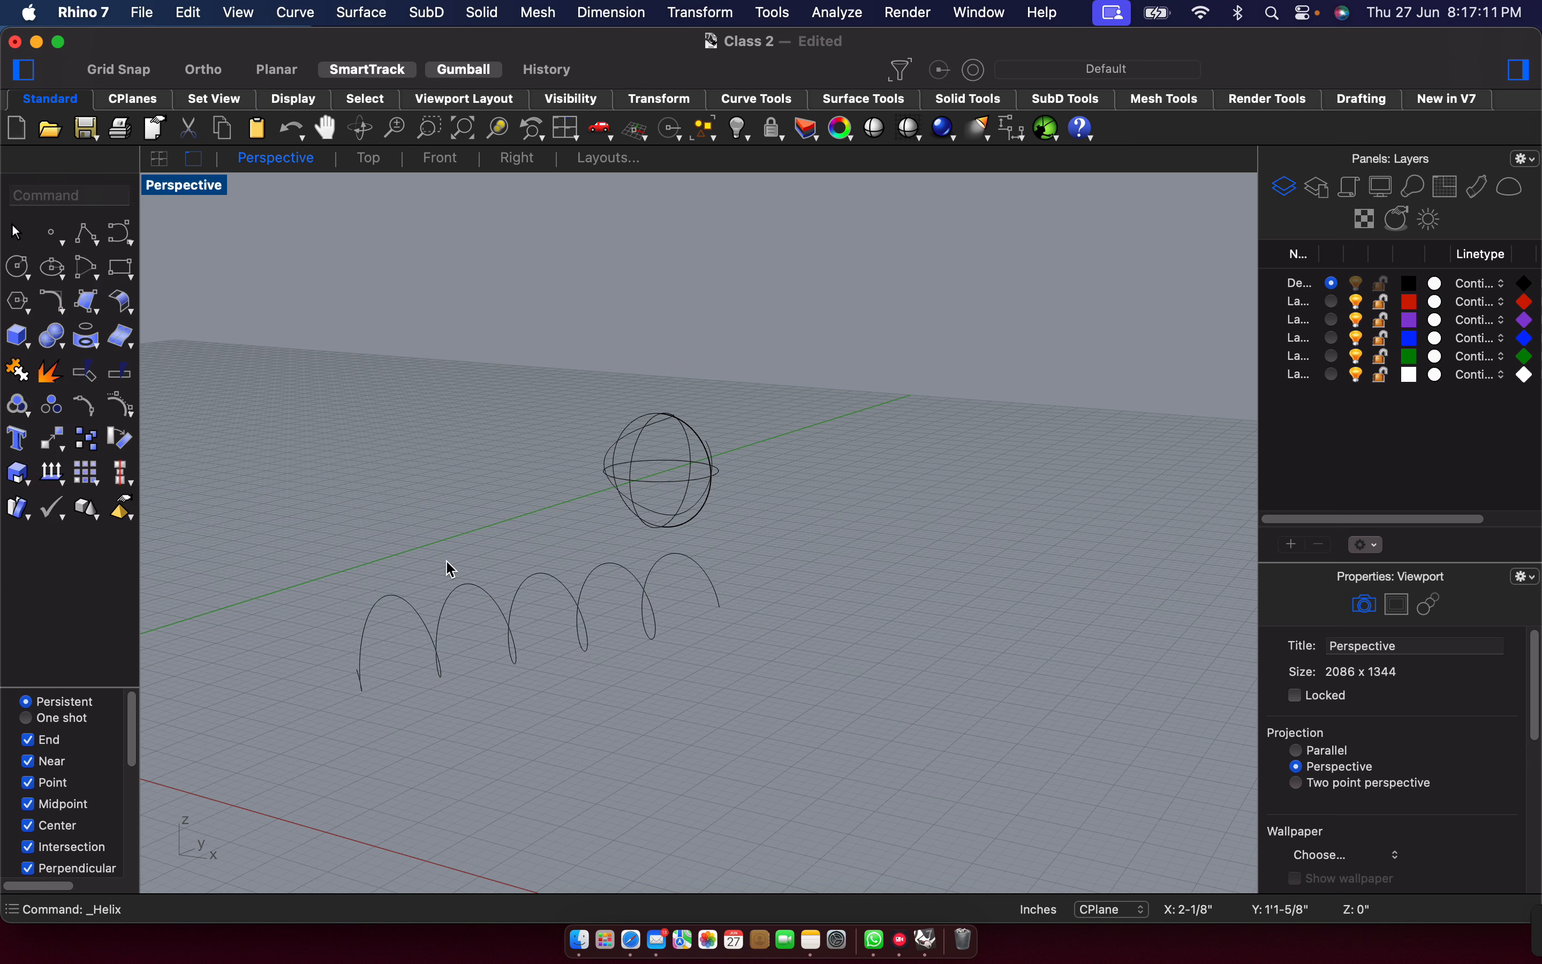
key(super+space)
key(Escape)
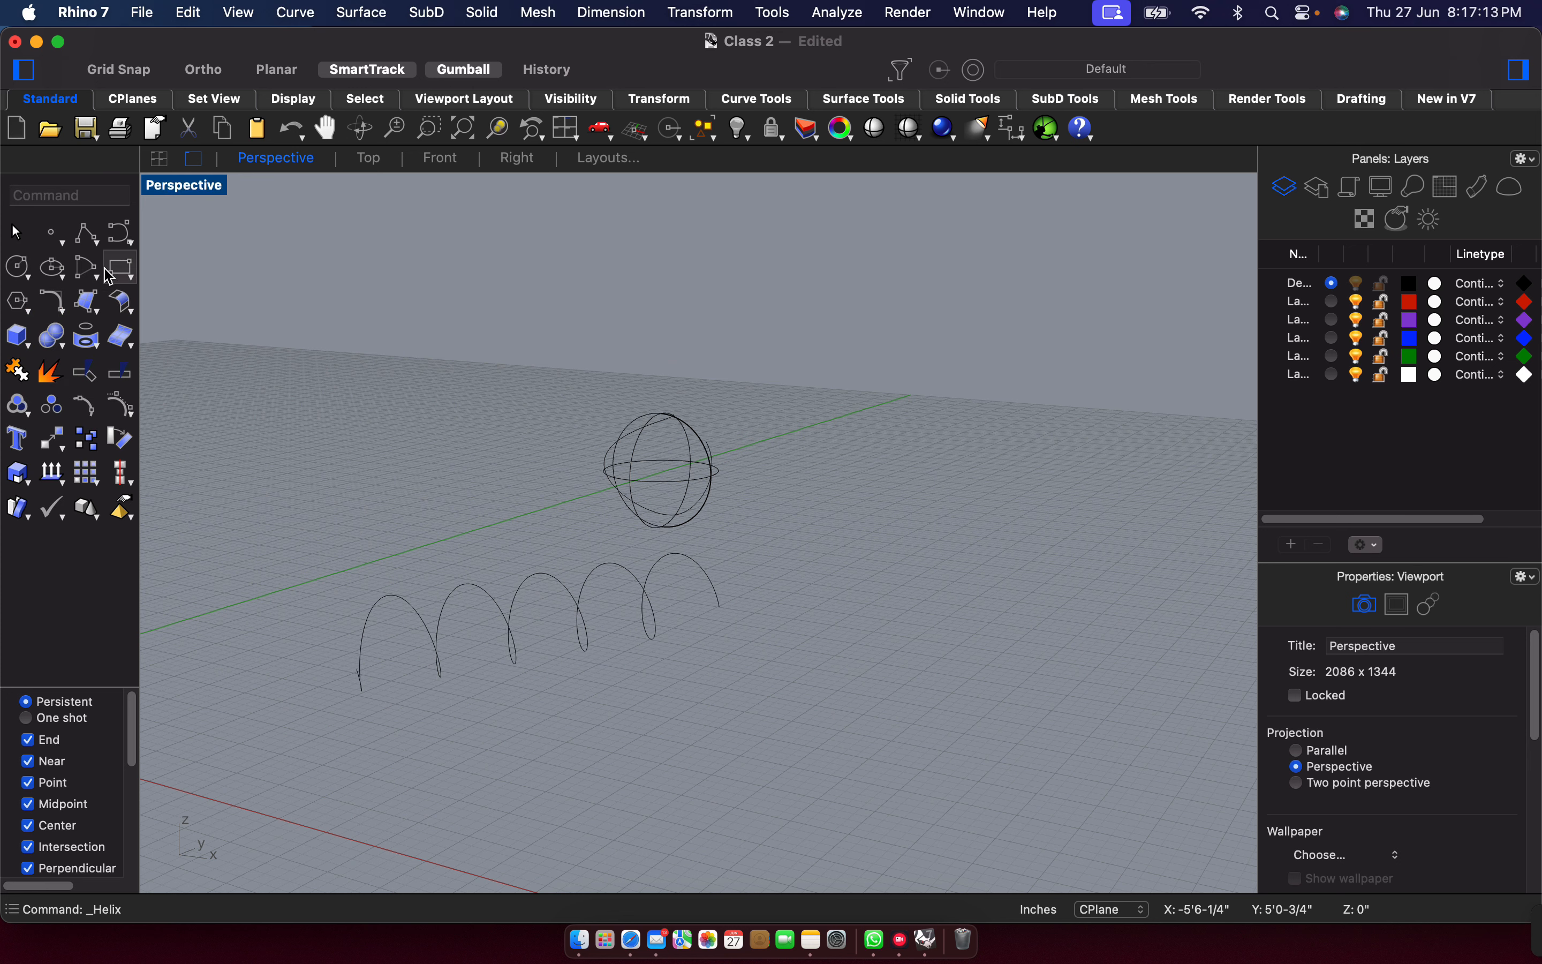
Draw a 5-turn vertical helix beside the horizontal helix in the Perspective view for comparison.
click(121, 232)
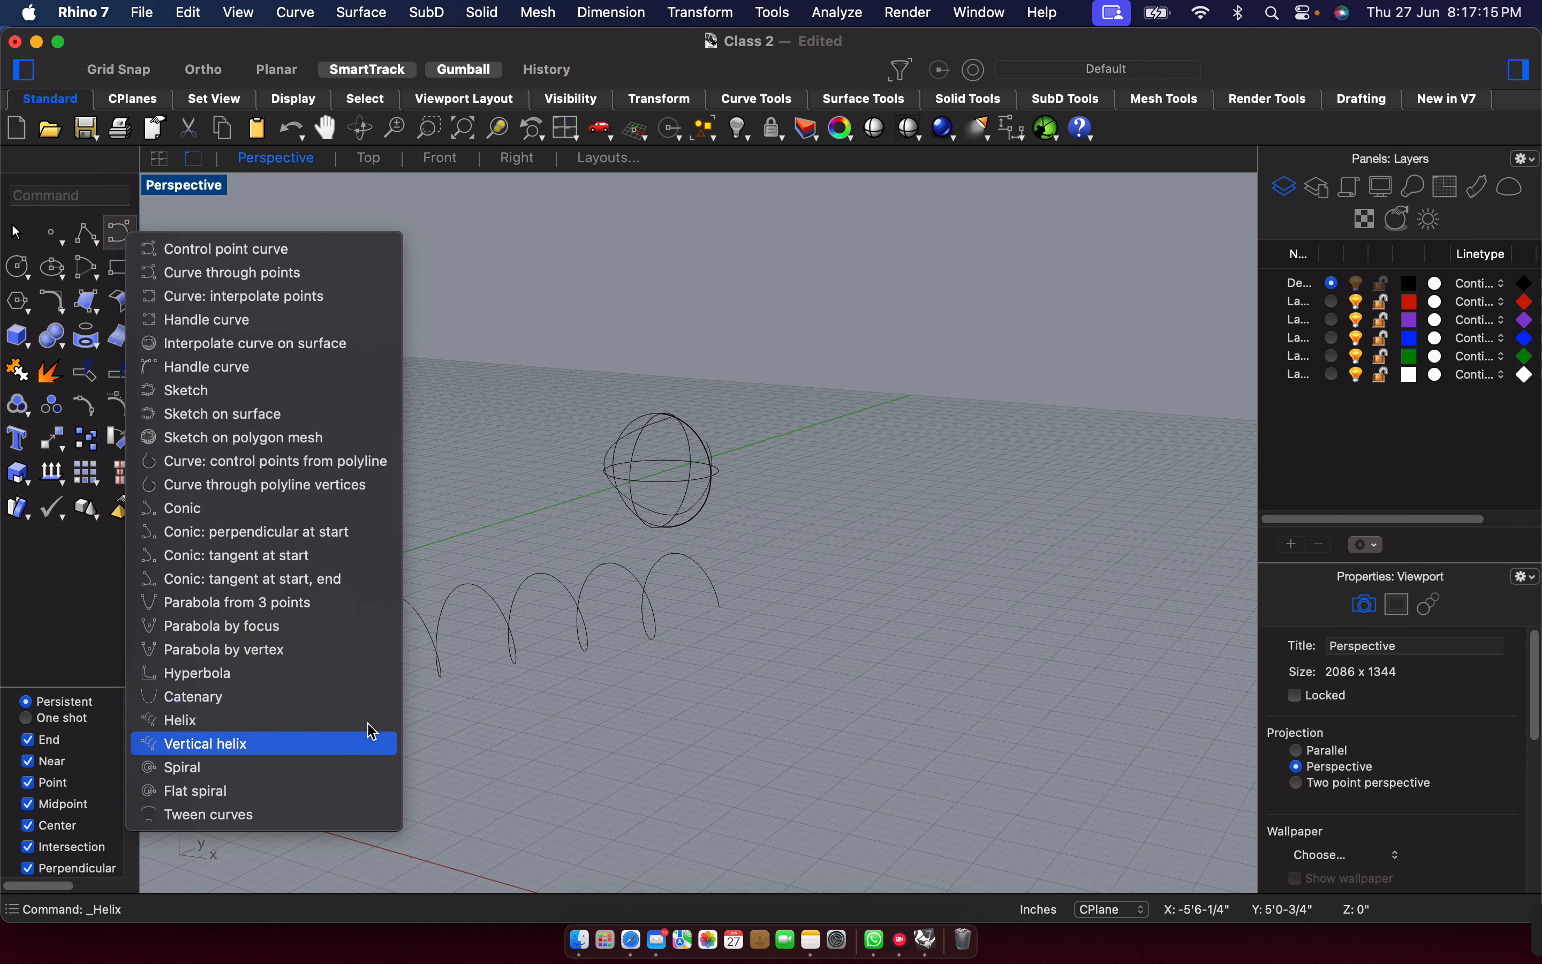
click(369, 741)
click(284, 649)
click(280, 402)
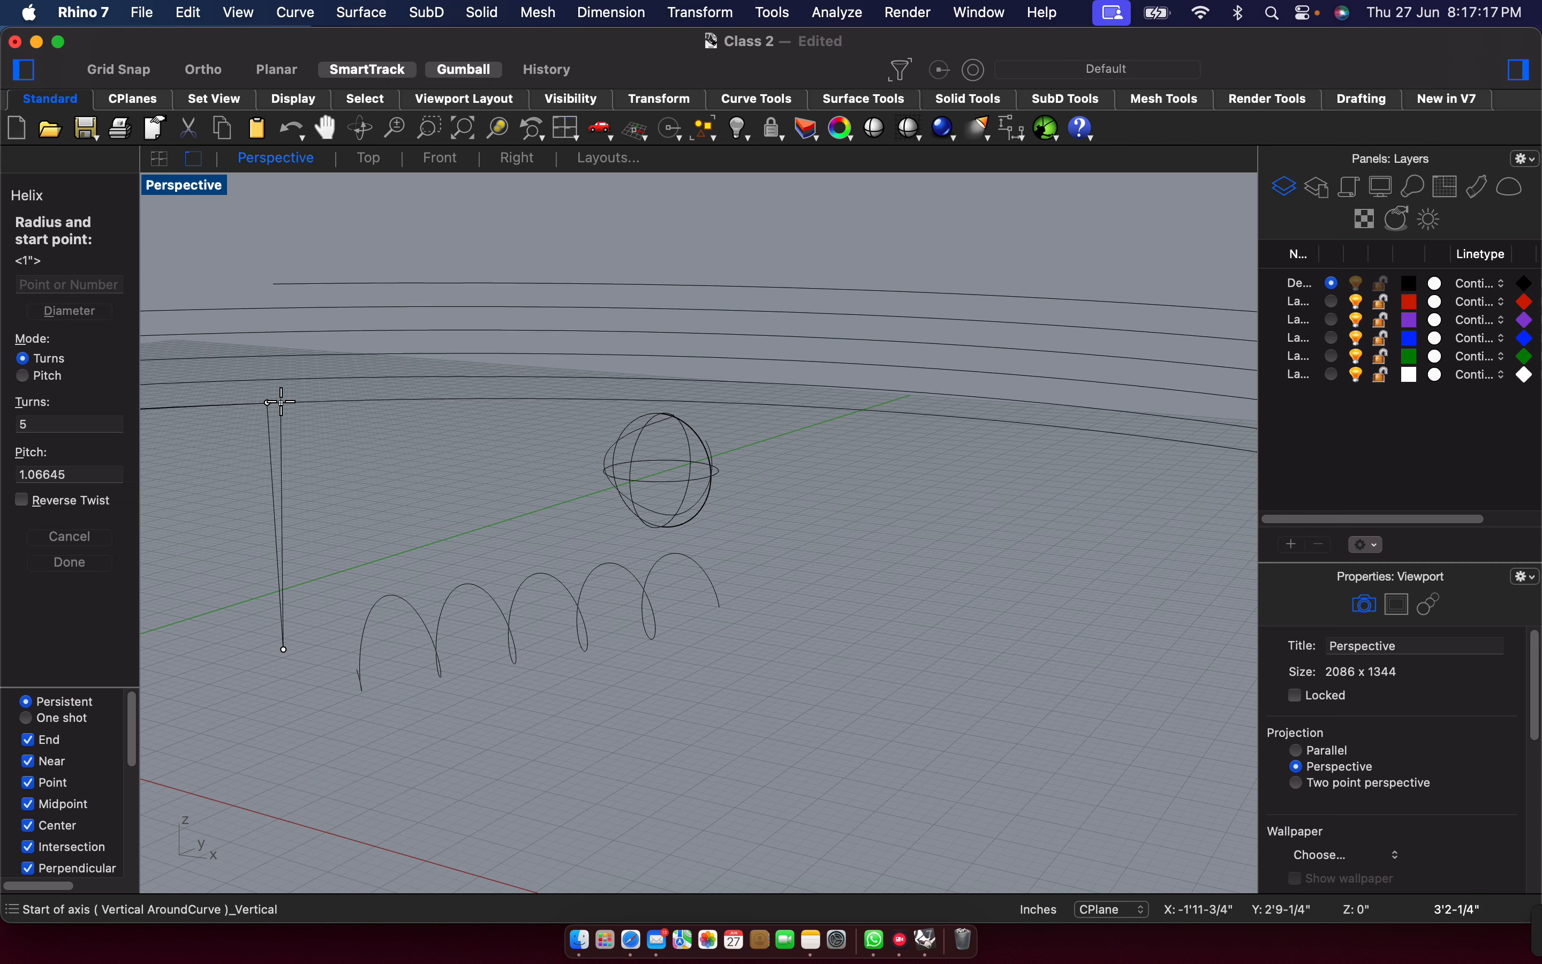
click(268, 622)
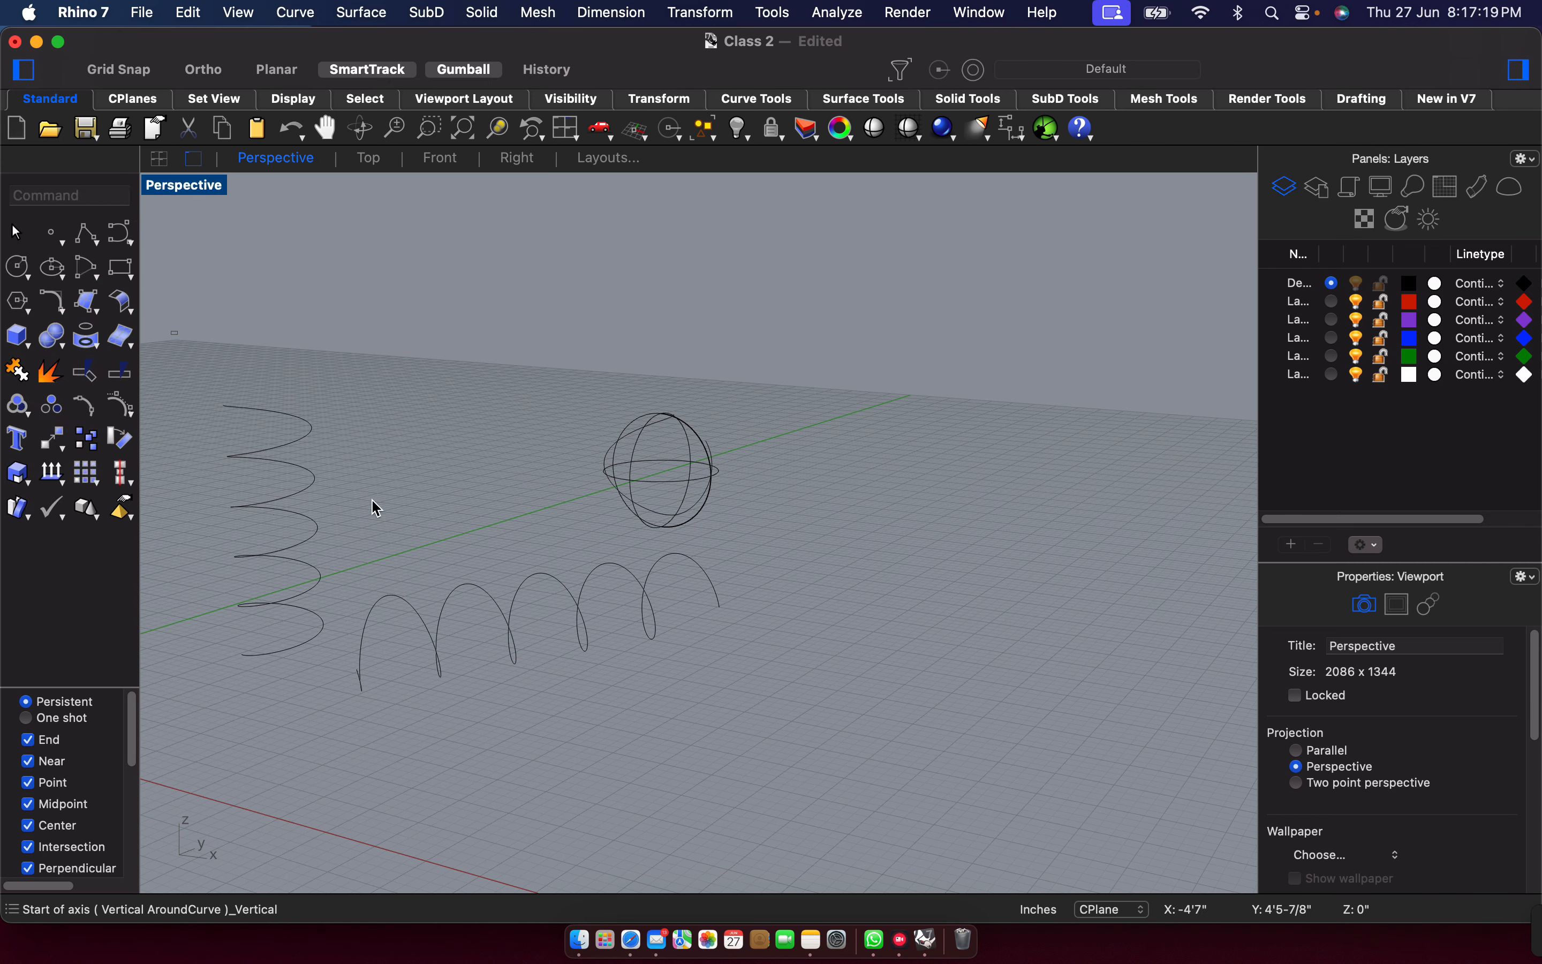
Select all objects in the model, including both helixes and the sphere, and delete them.
key(super+a)
key(Delete)
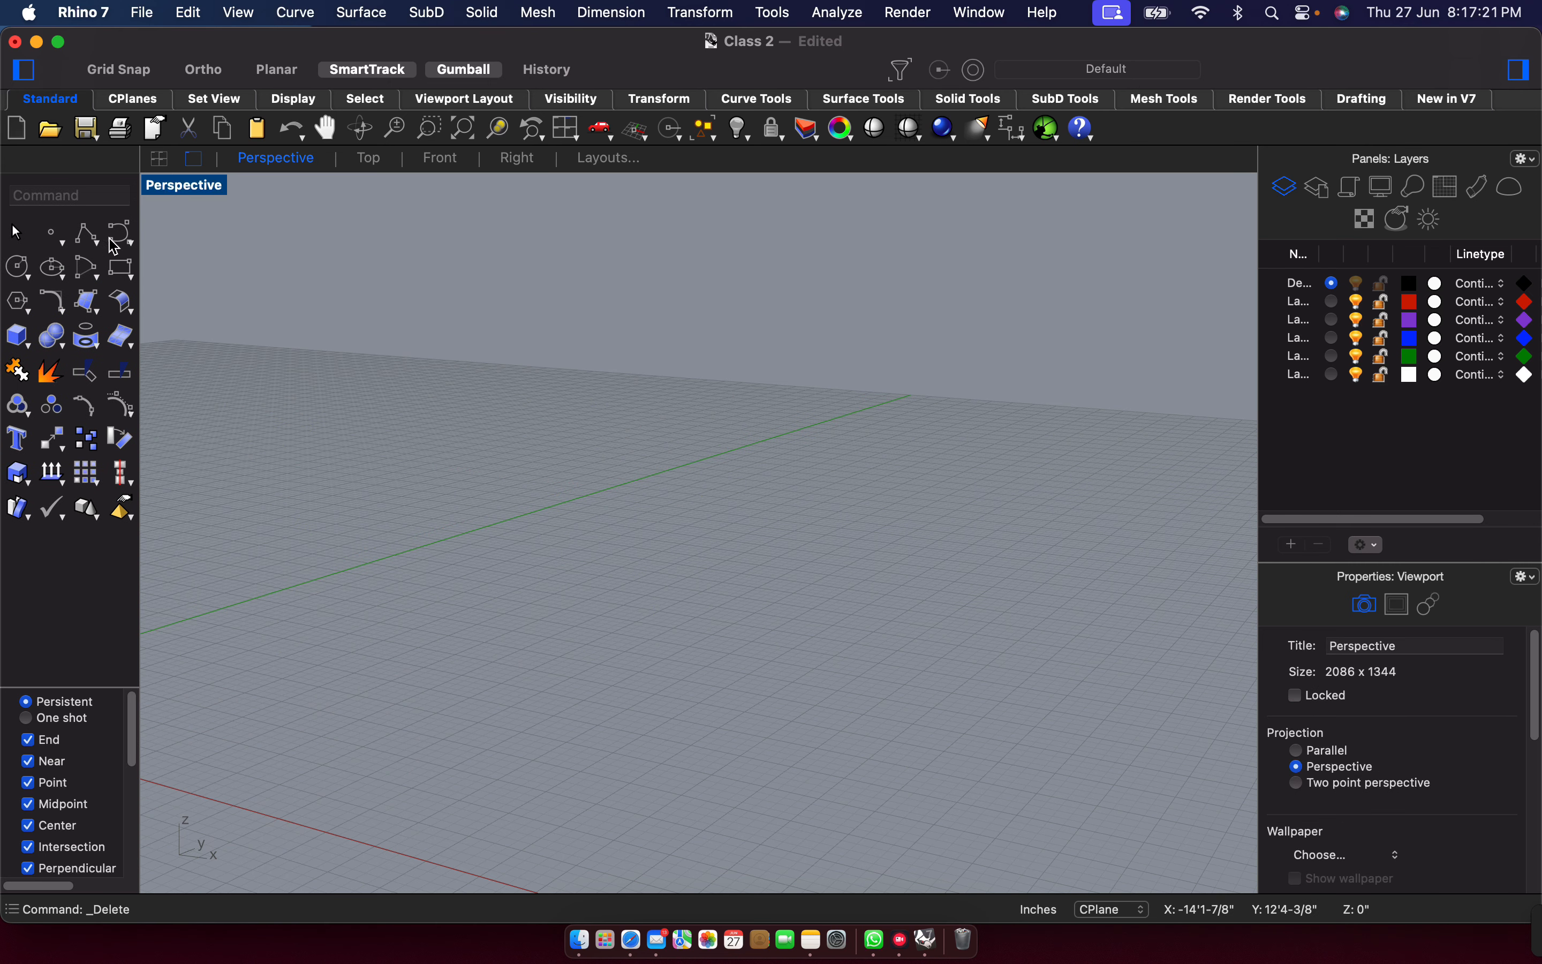
Draw a 10-turn spiral in the Perspective view around a short axis on the ground plane, picking its first and second radius.
click(114, 245)
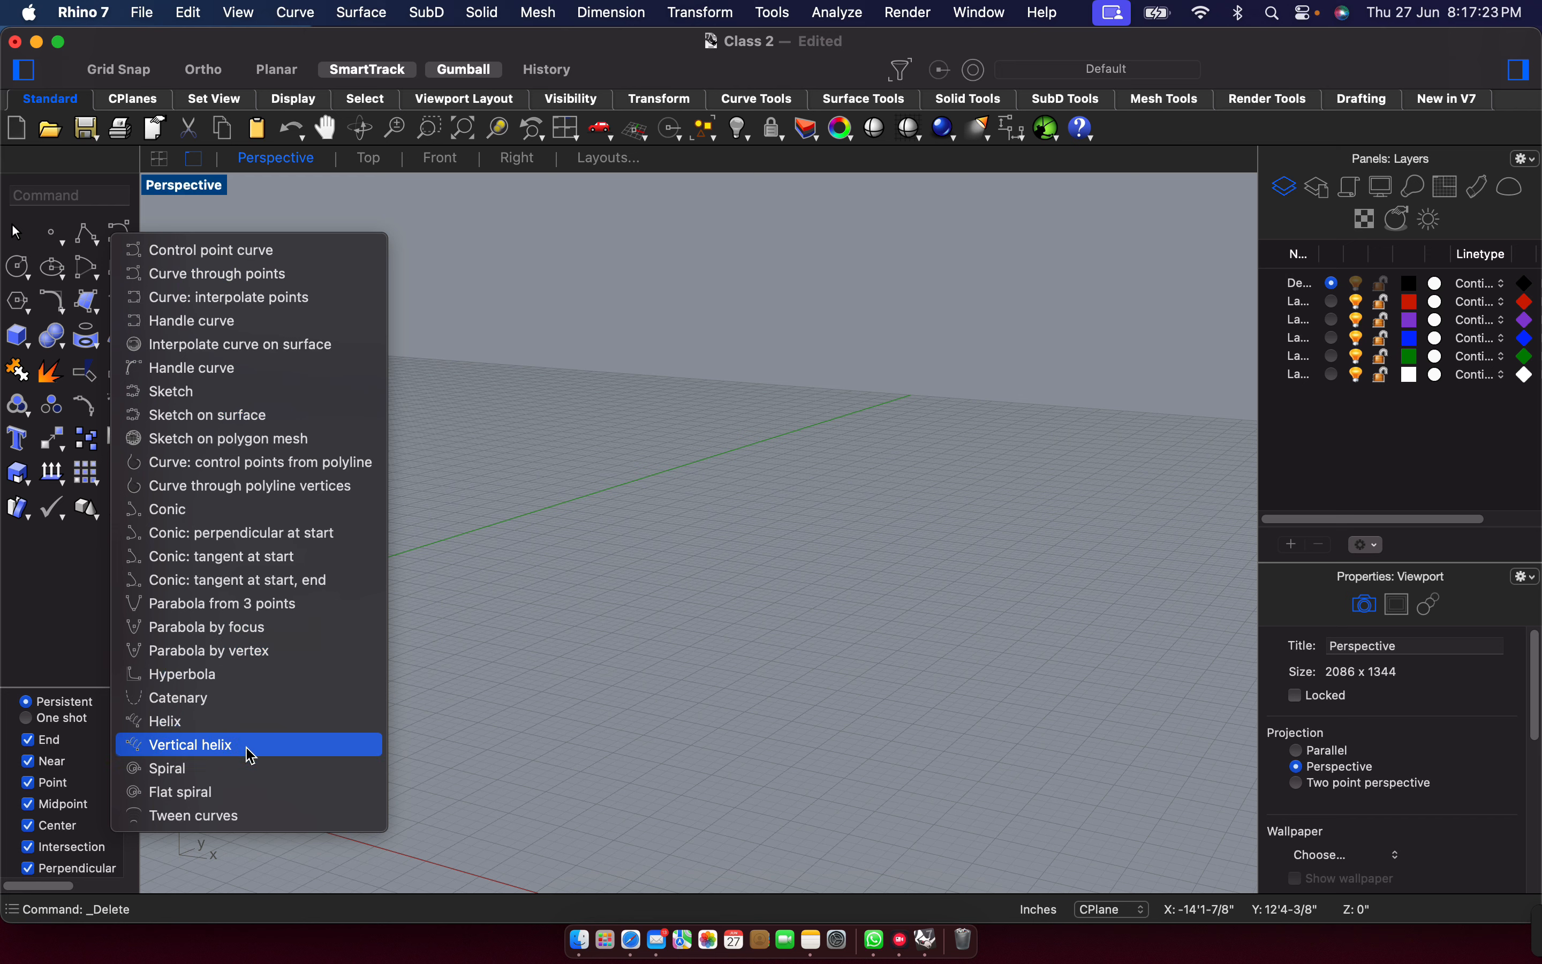
click(251, 774)
click(418, 623)
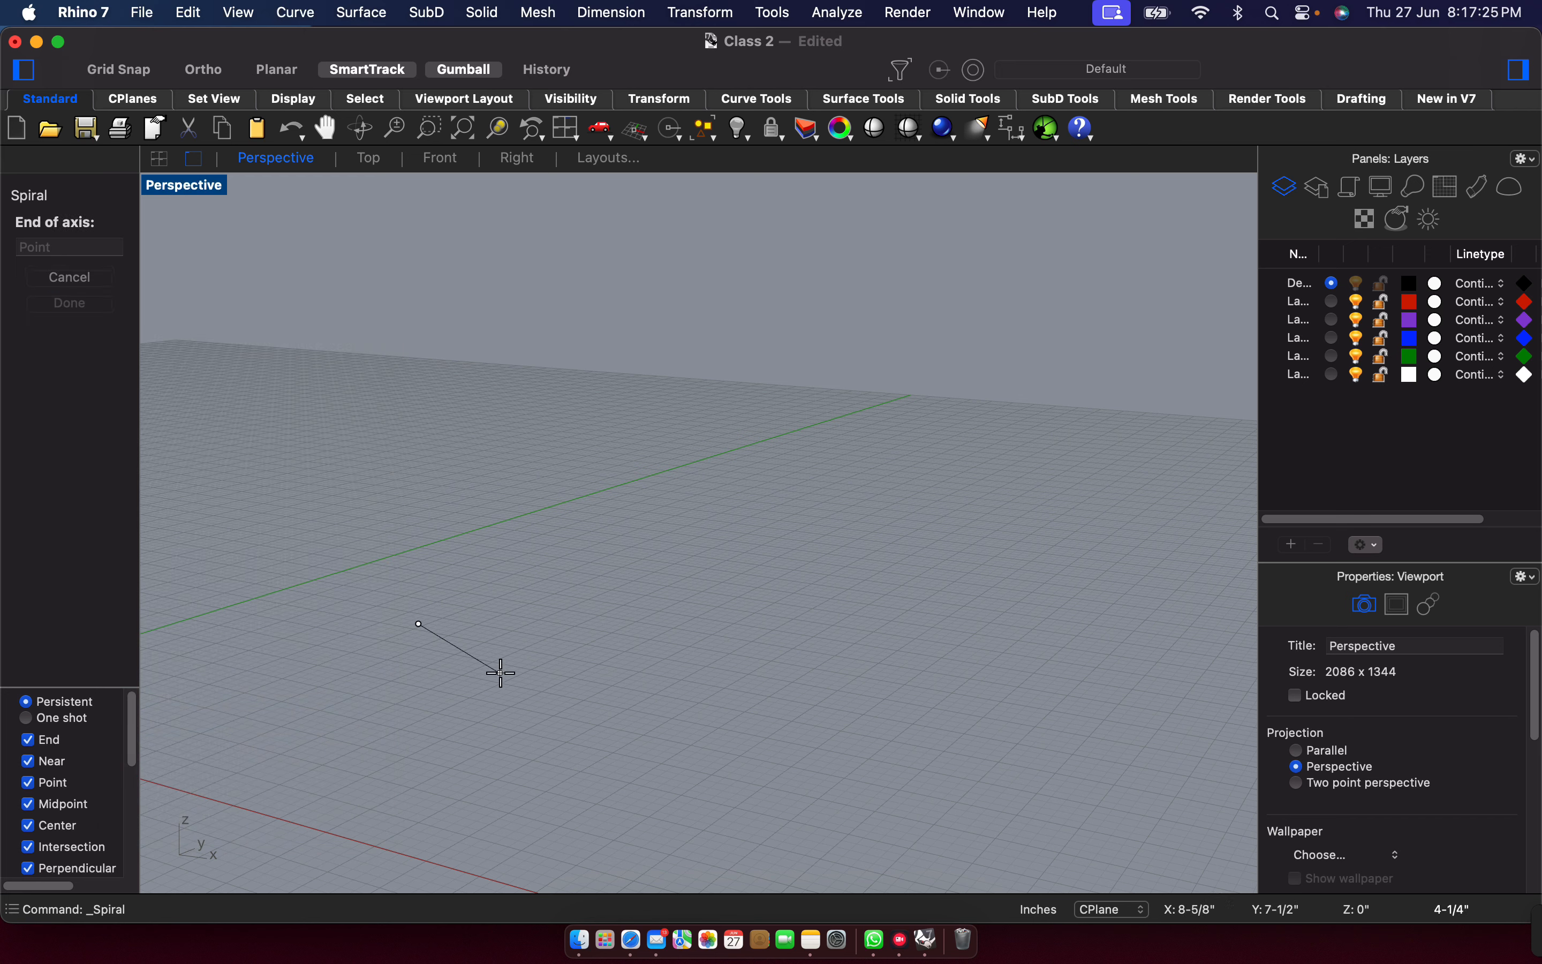
click(479, 673)
click(446, 609)
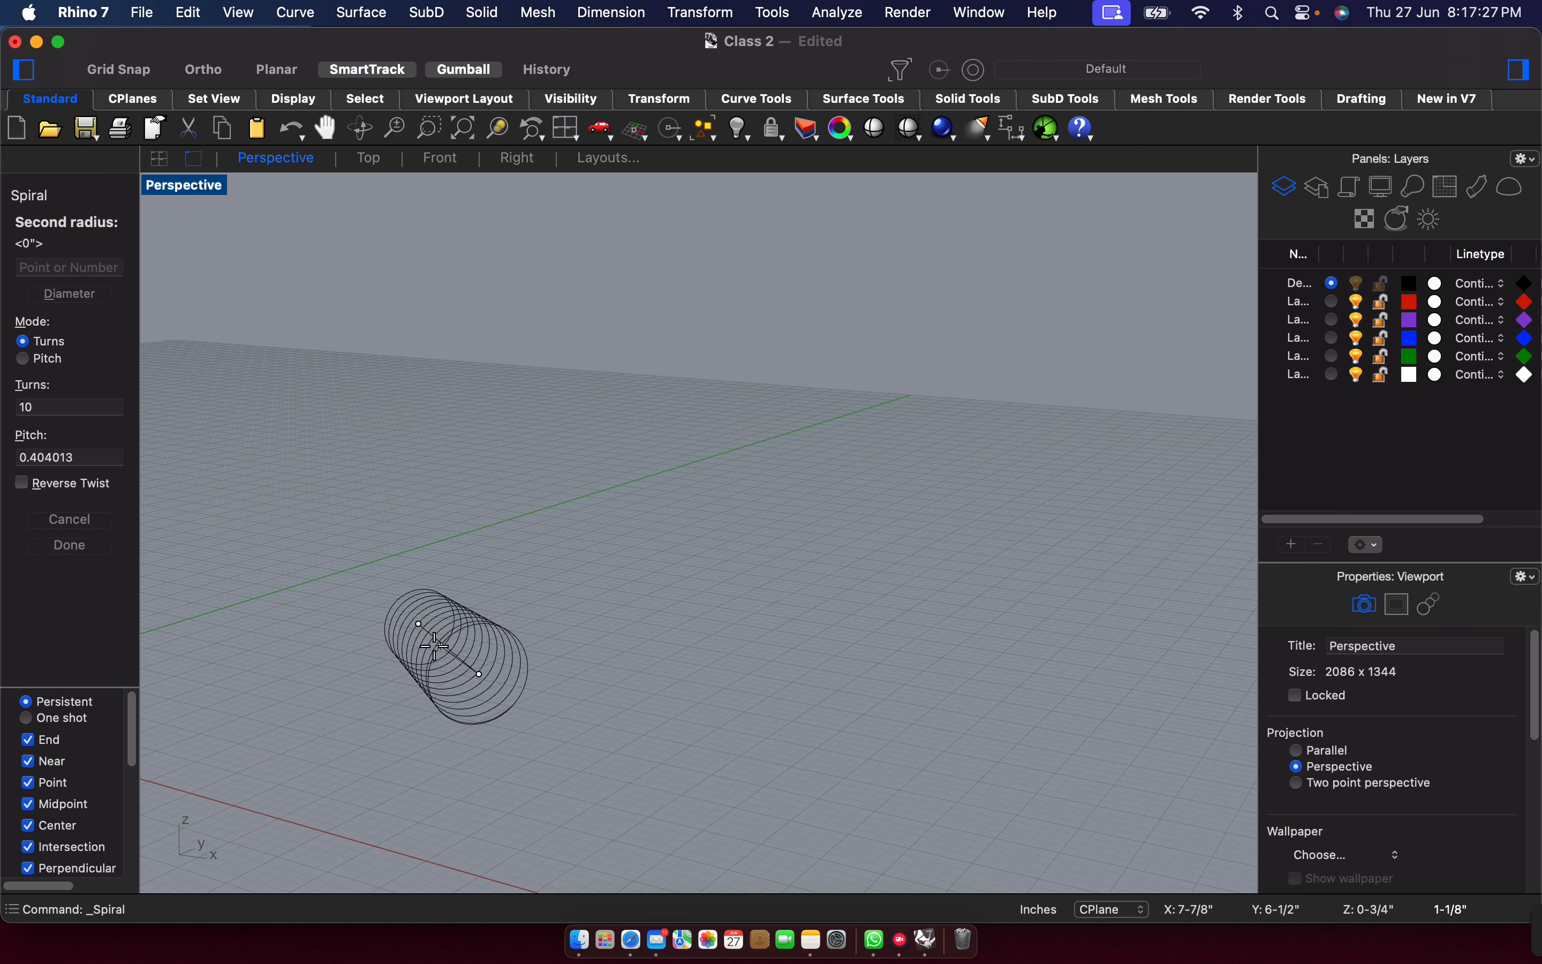
click(516, 613)
Delete the spiral and switch from the single Perspective view to the four-viewport layout.
click(457, 638)
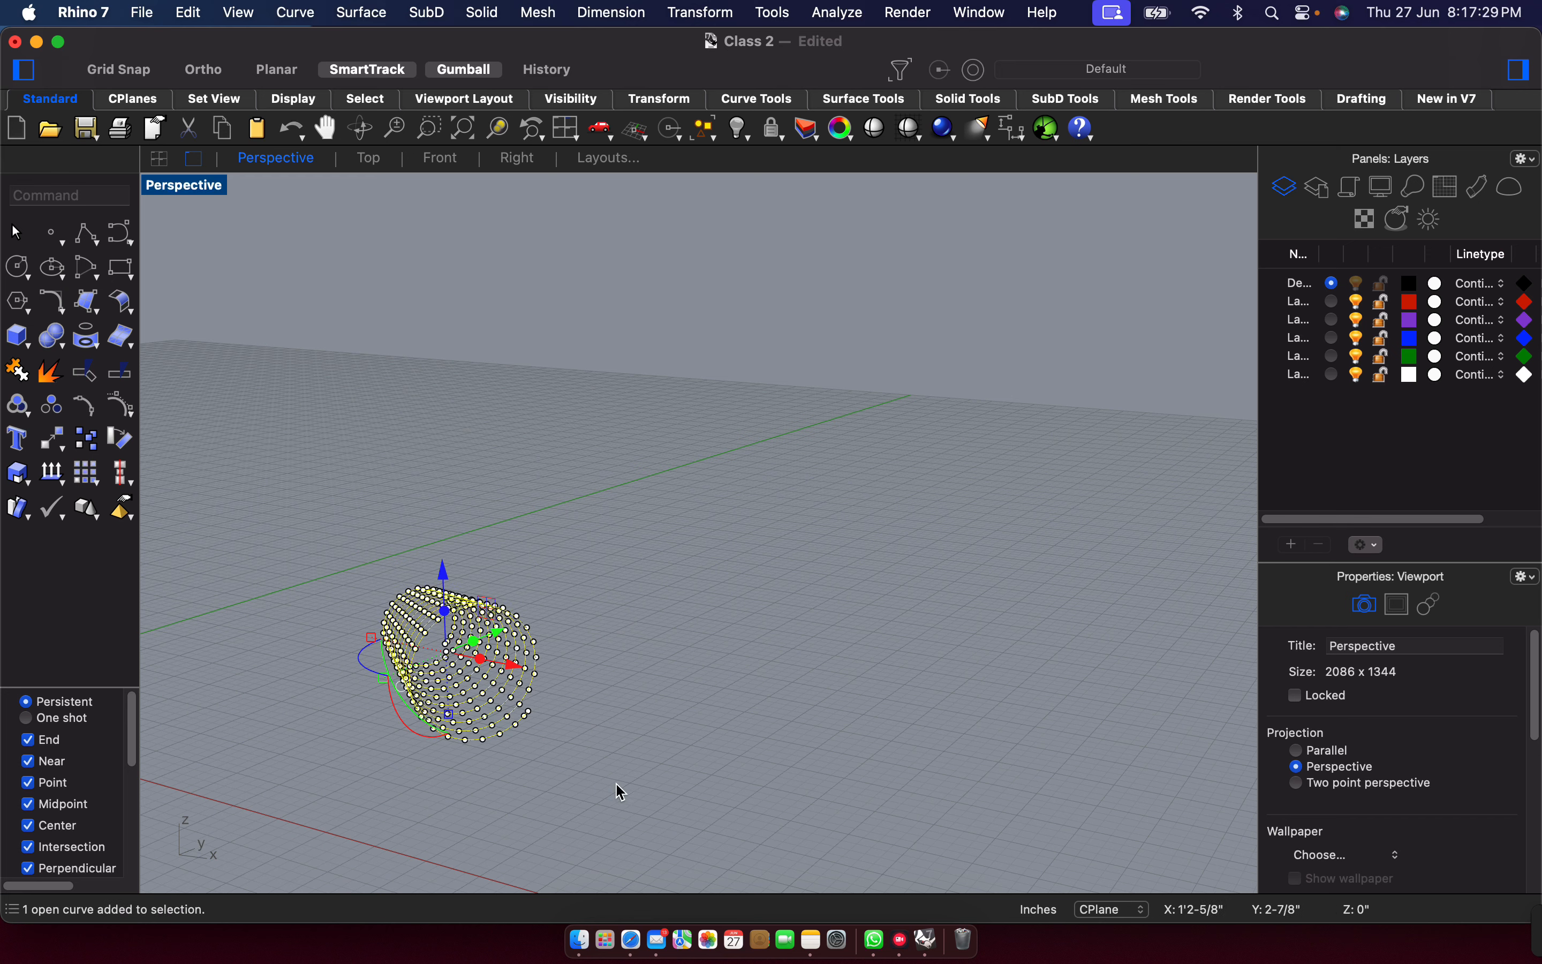
key(Delete)
double_click(194, 201)
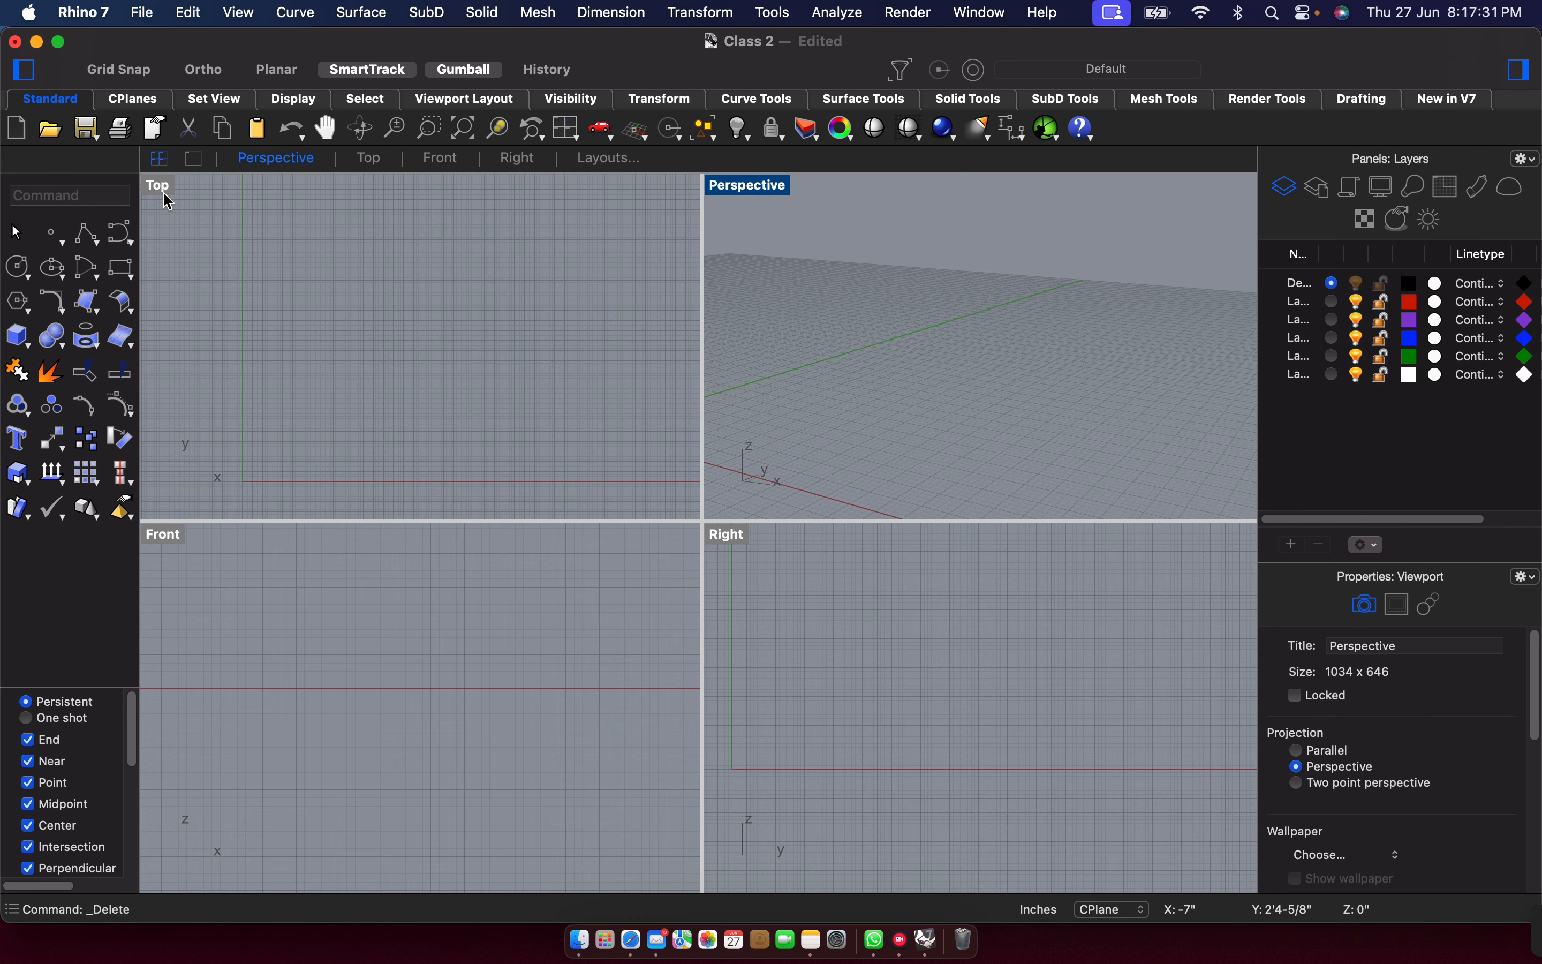
Draw a 10-turn spiral along a nearly horizontal axis in the maximized Top view, widening from a small radius to a large one.
double_click(165, 194)
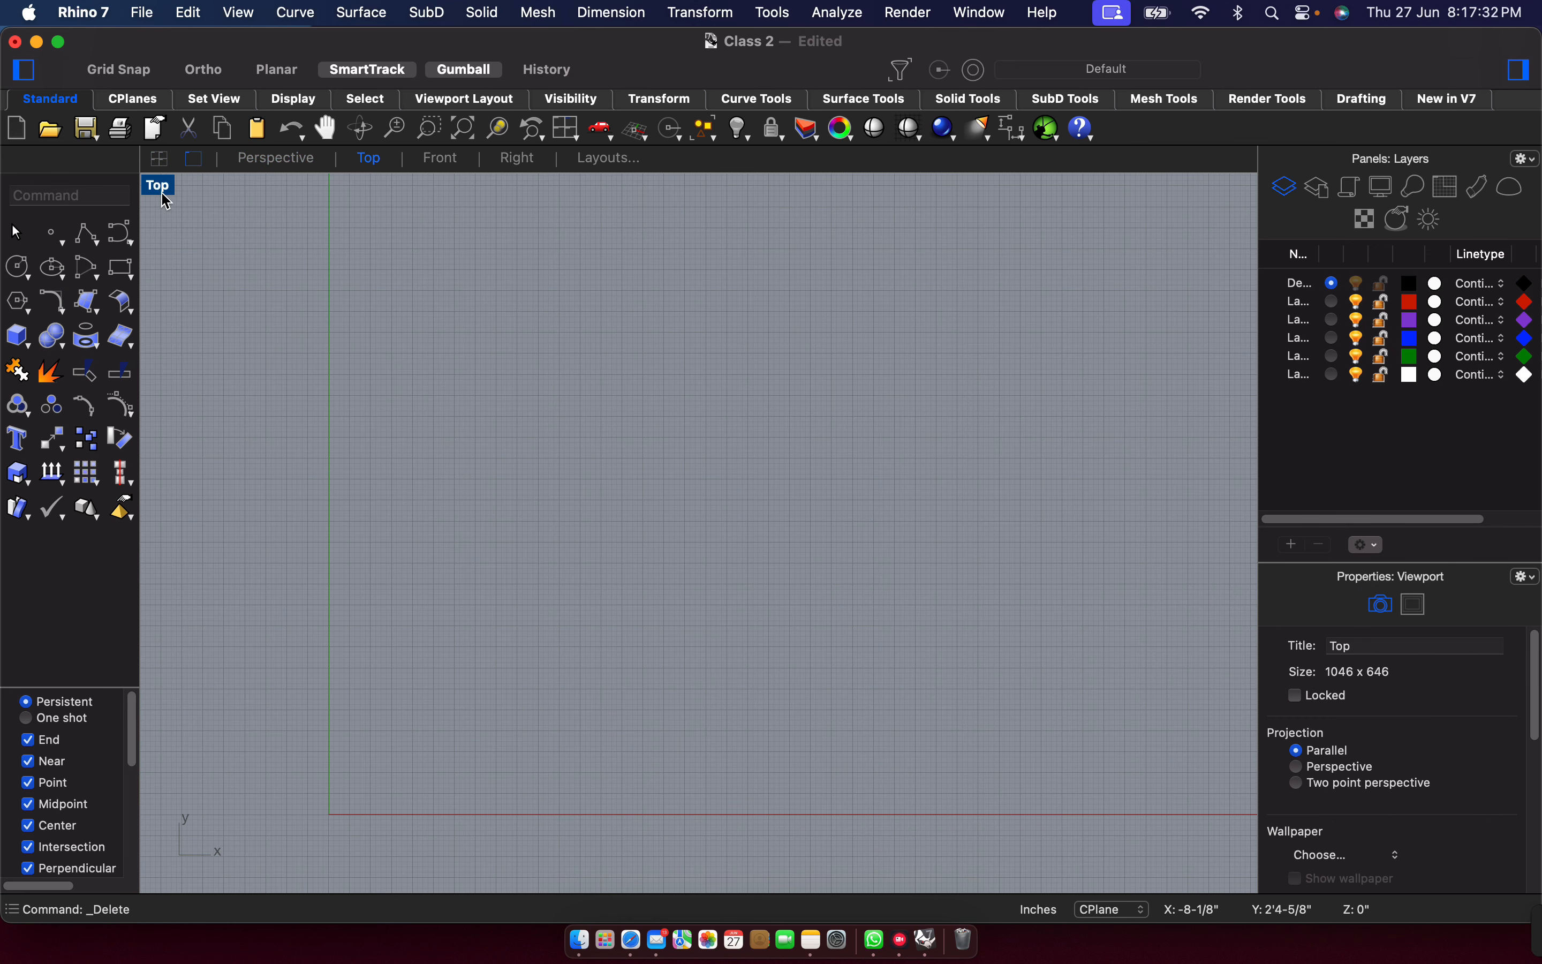
click(120, 245)
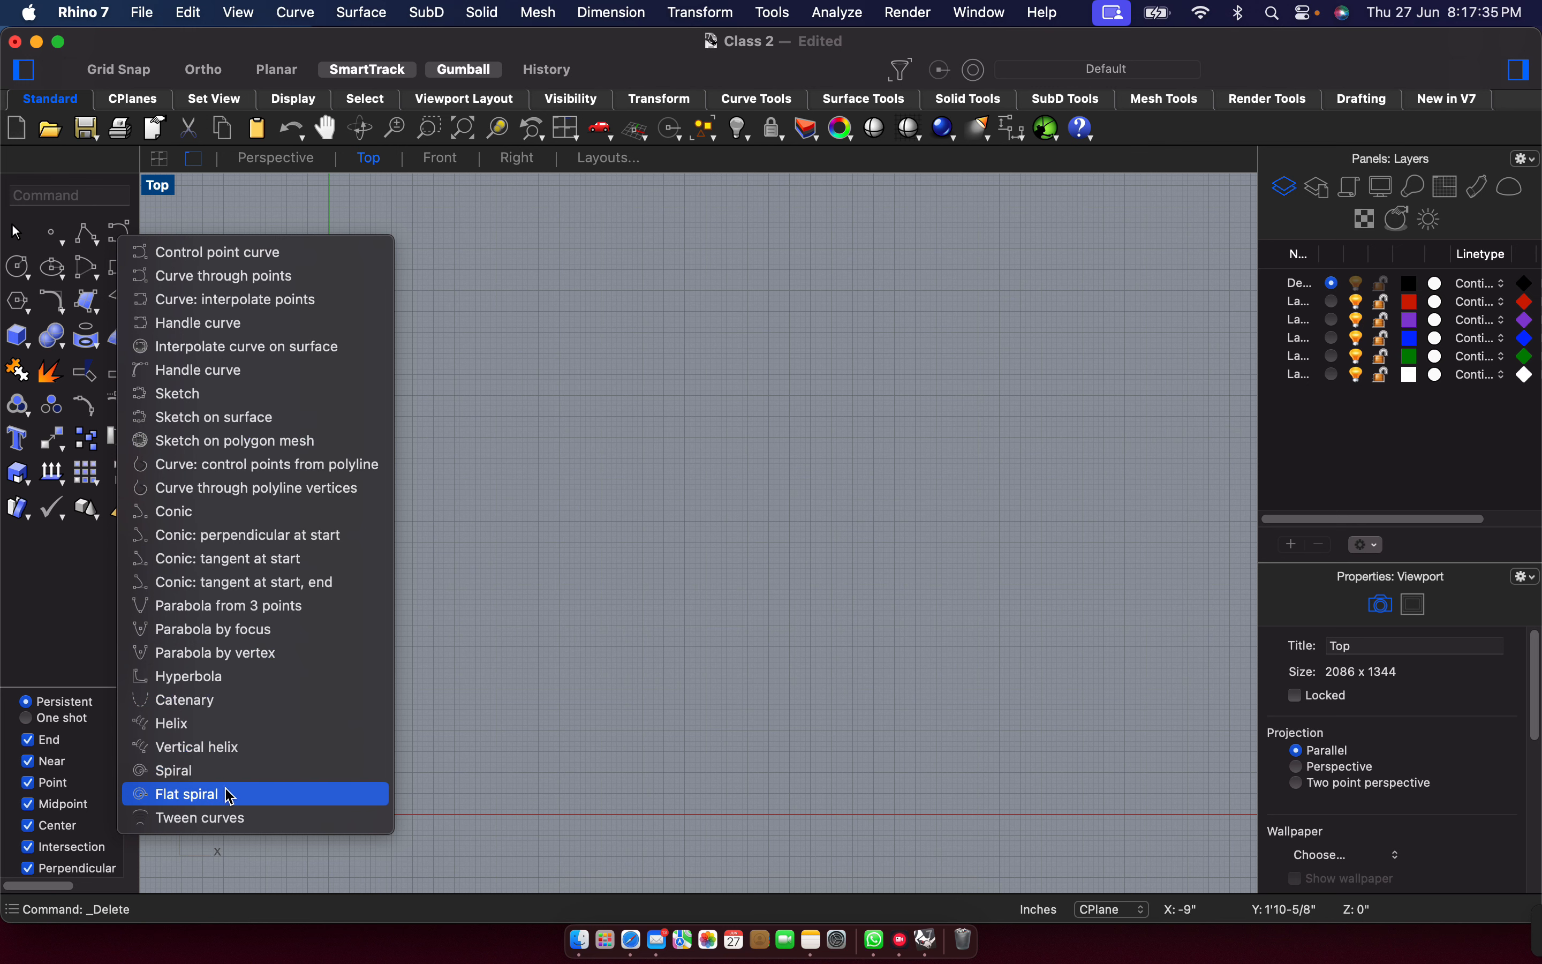
click(228, 771)
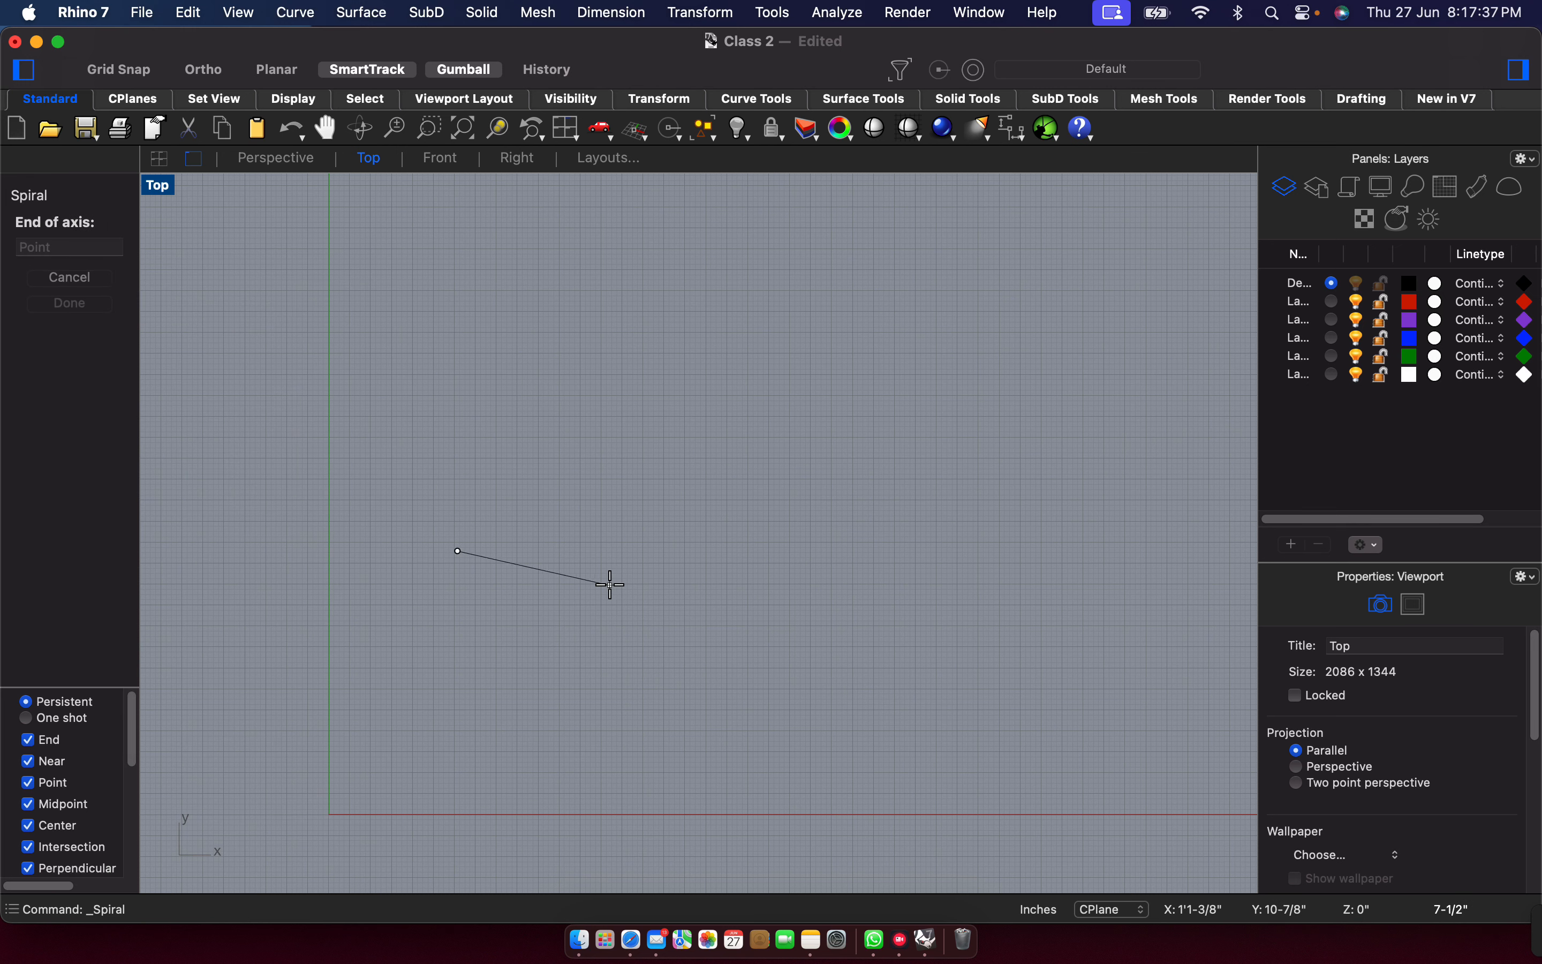
click(714, 579)
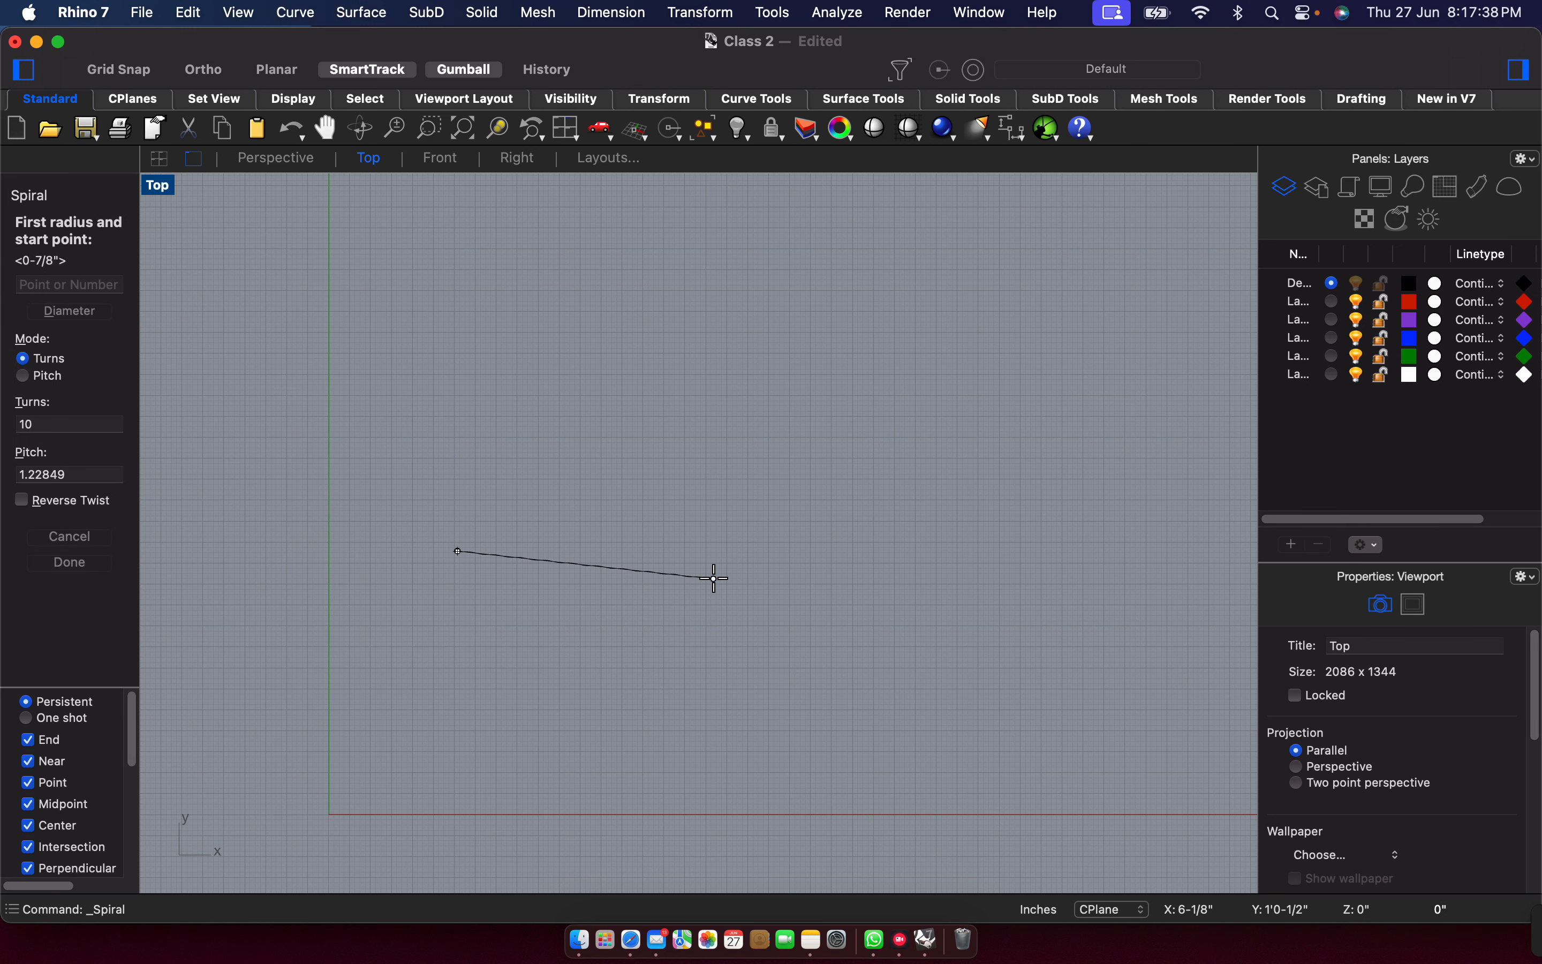
click(602, 551)
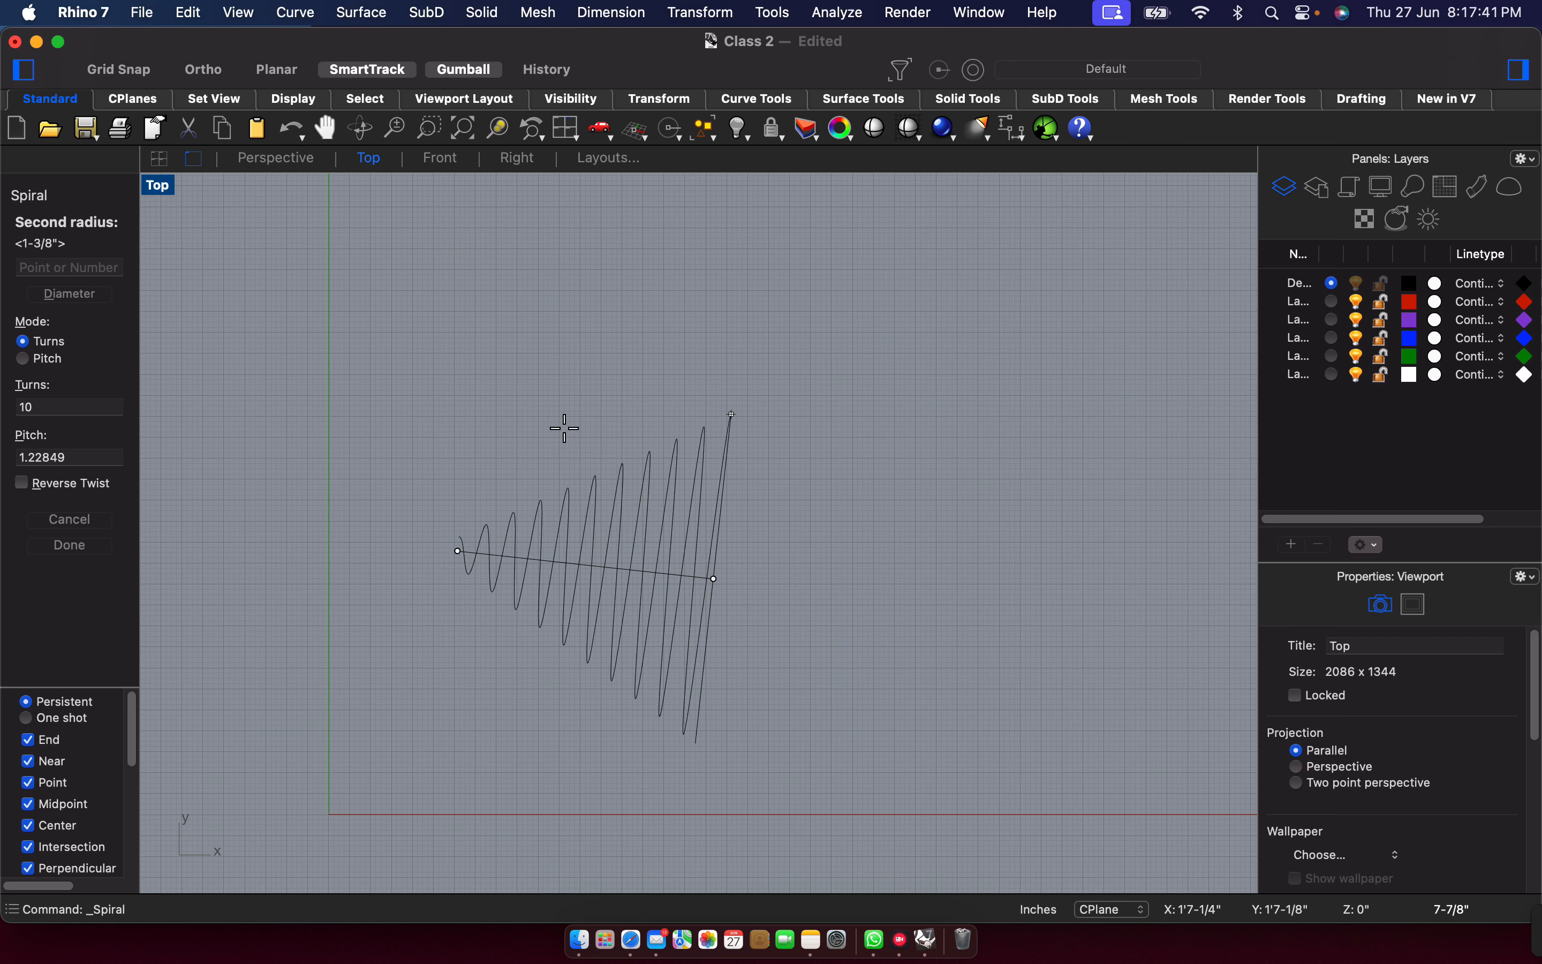
click(715, 415)
Select the conical spiral, inspect its shape in the maximized Perspective view, and delete it.
drag(365, 334, 843, 723)
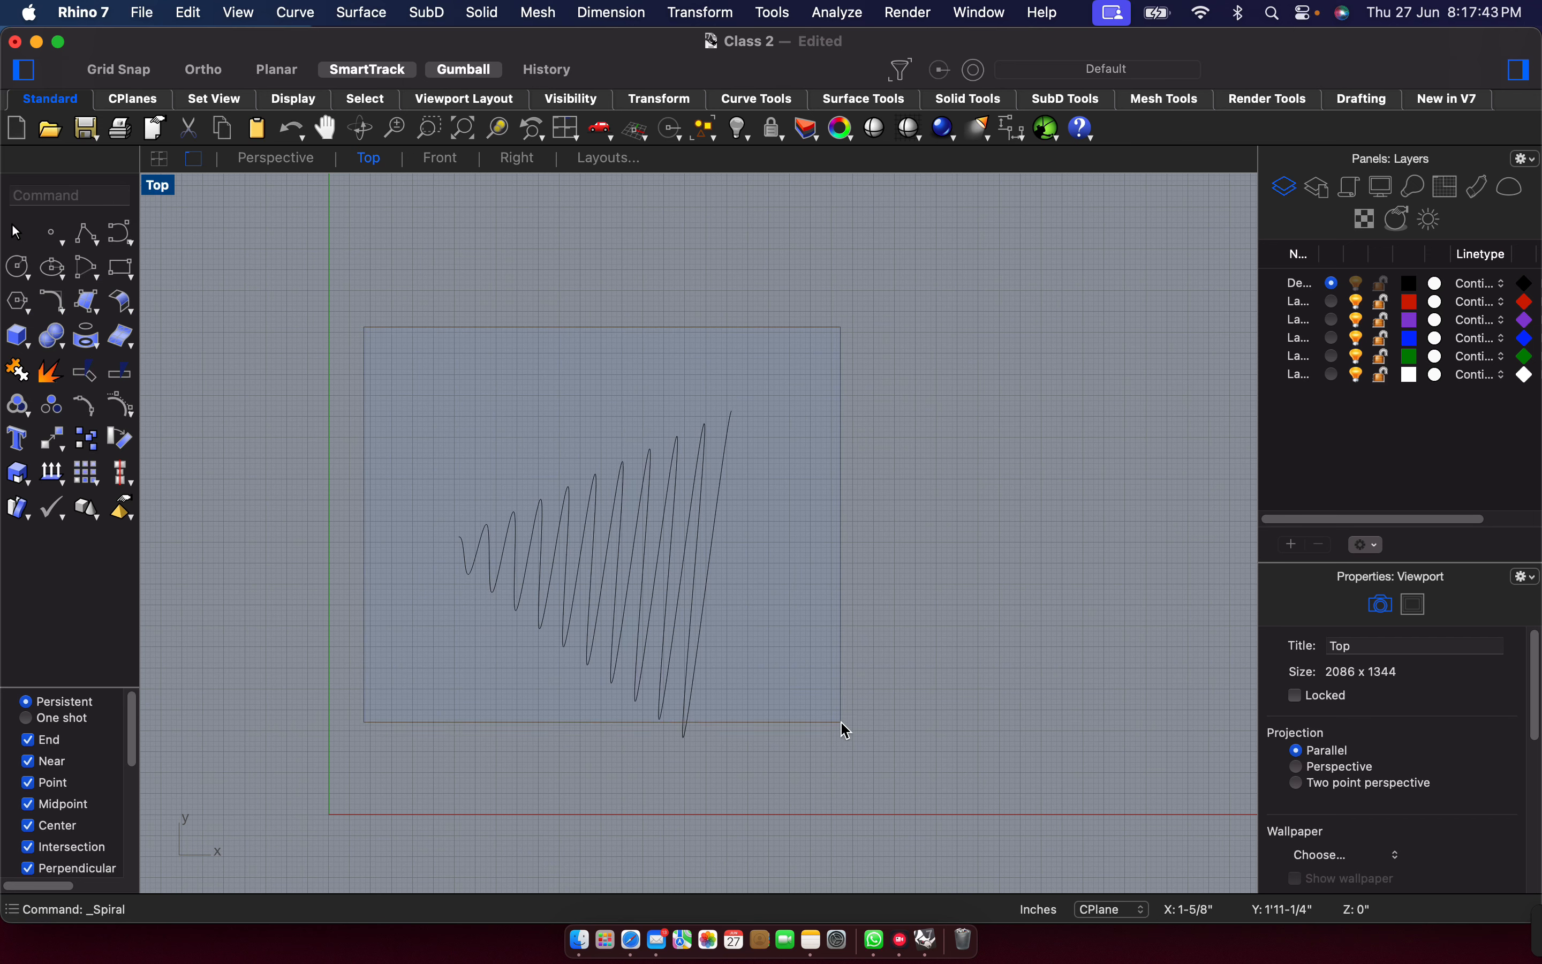
drag(396, 334, 861, 868)
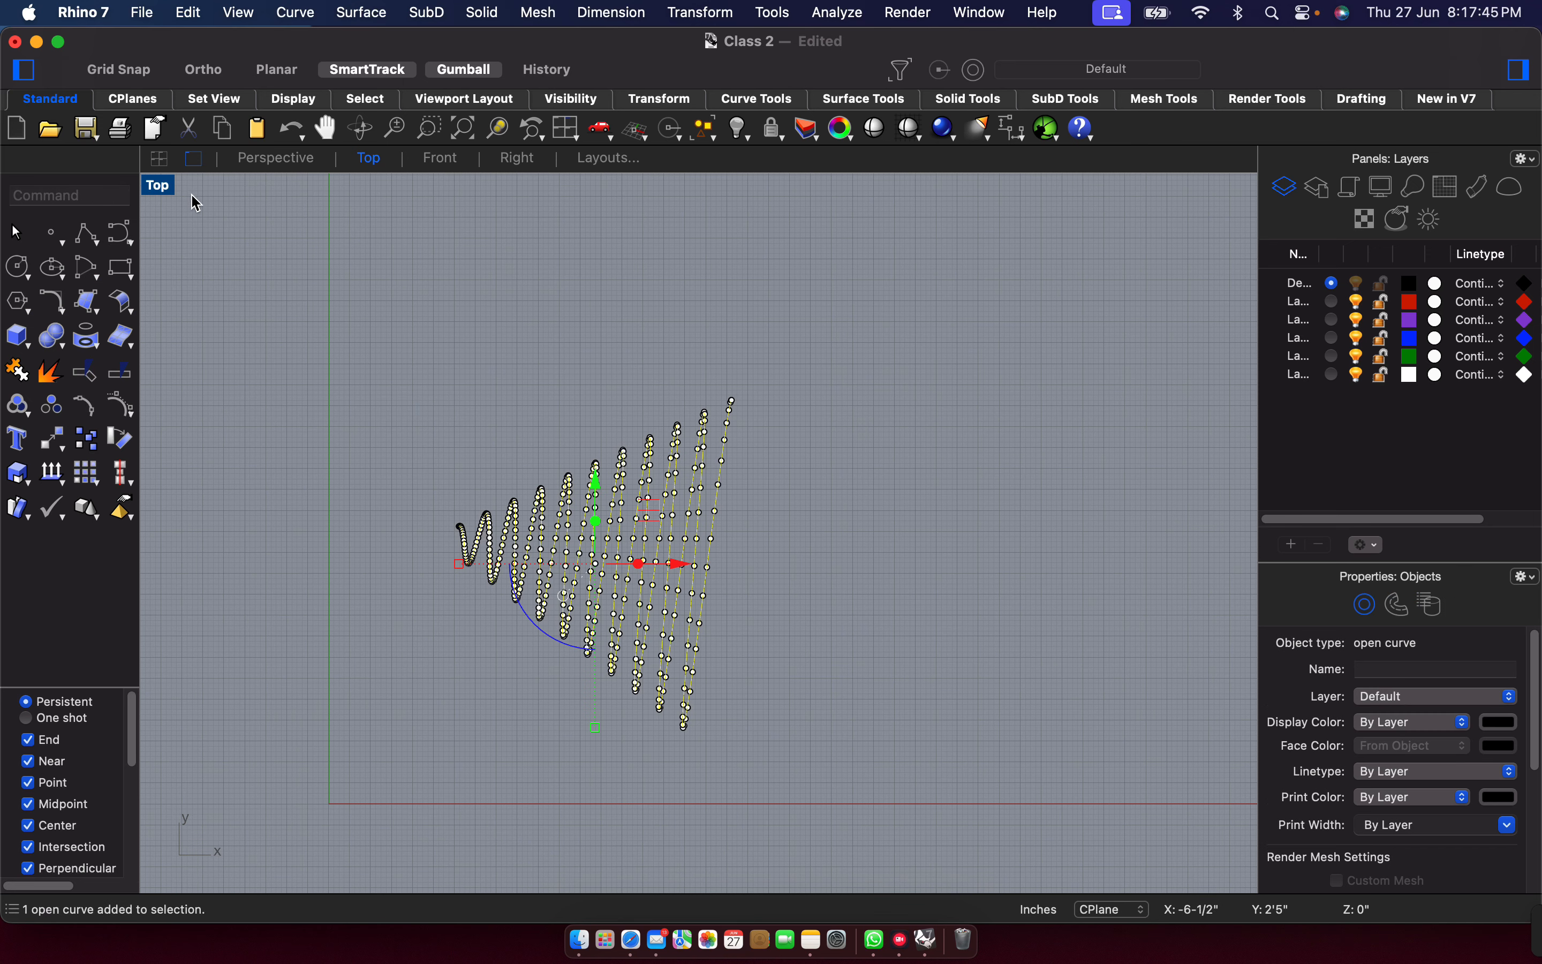
double_click(158, 188)
double_click(742, 188)
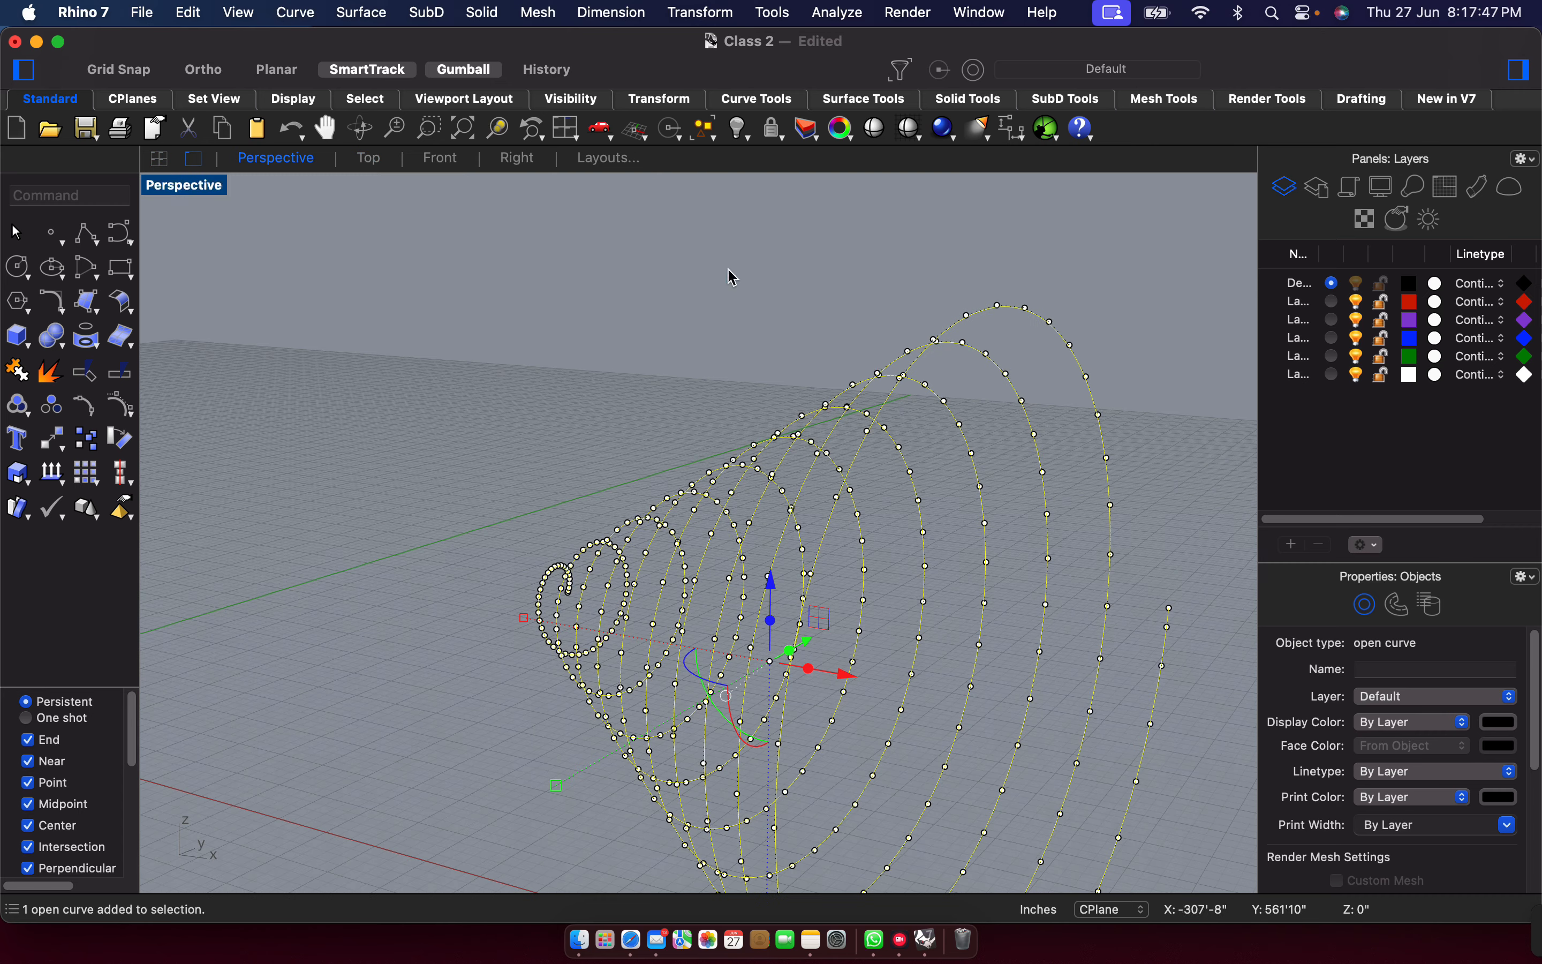
right_drag(730, 276, 661, 447)
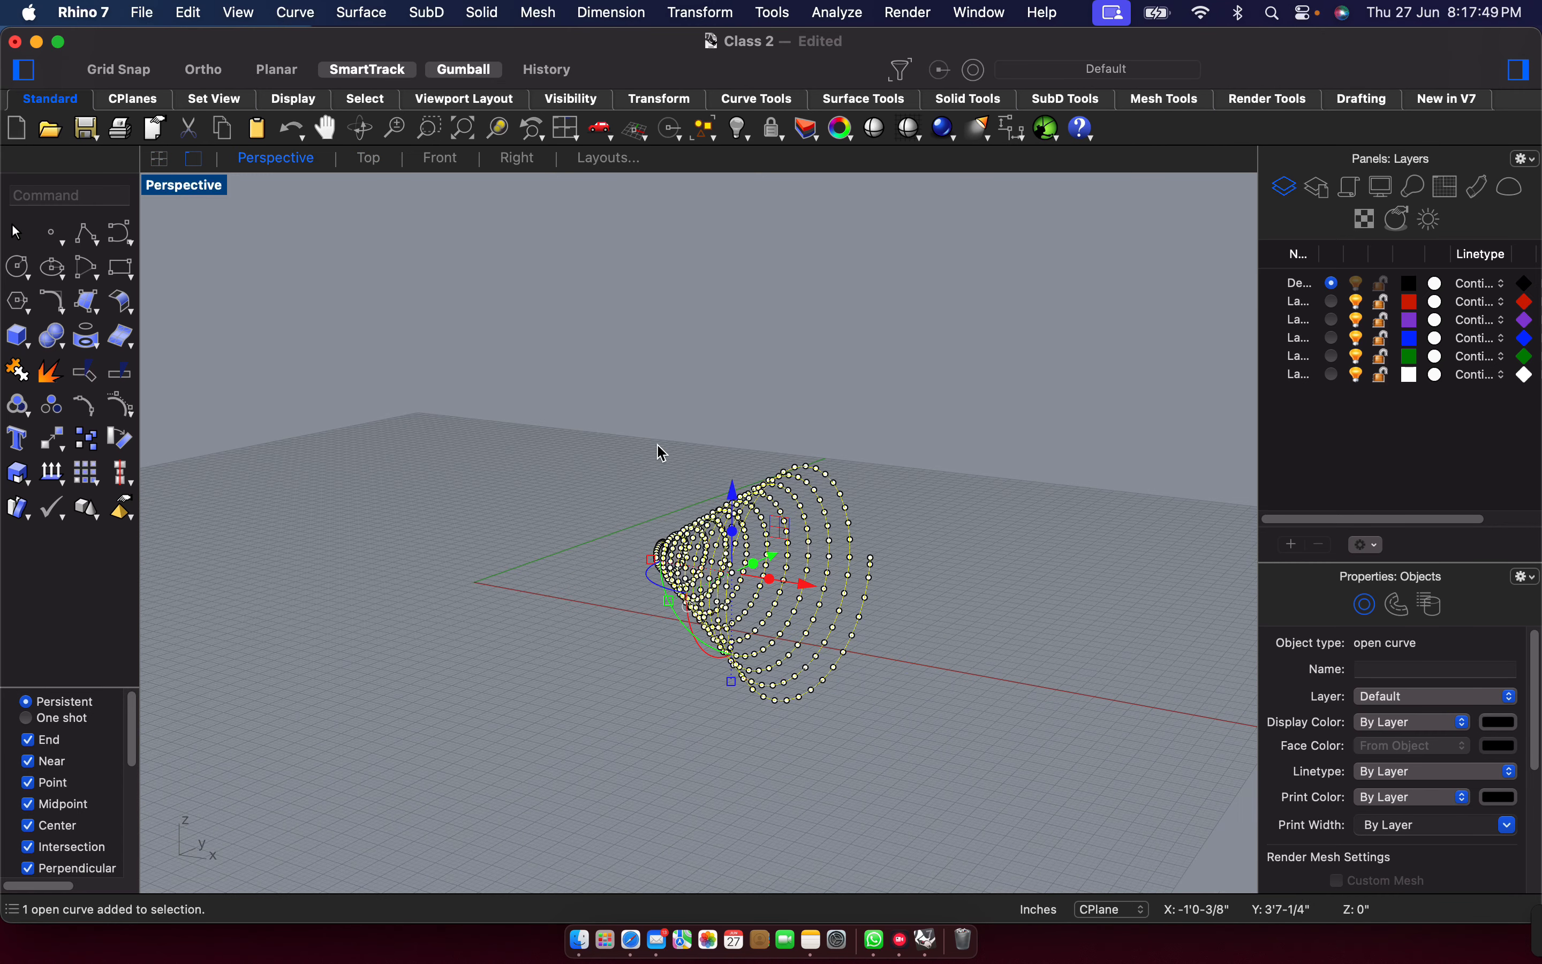
key(super+a)
key(Delete)
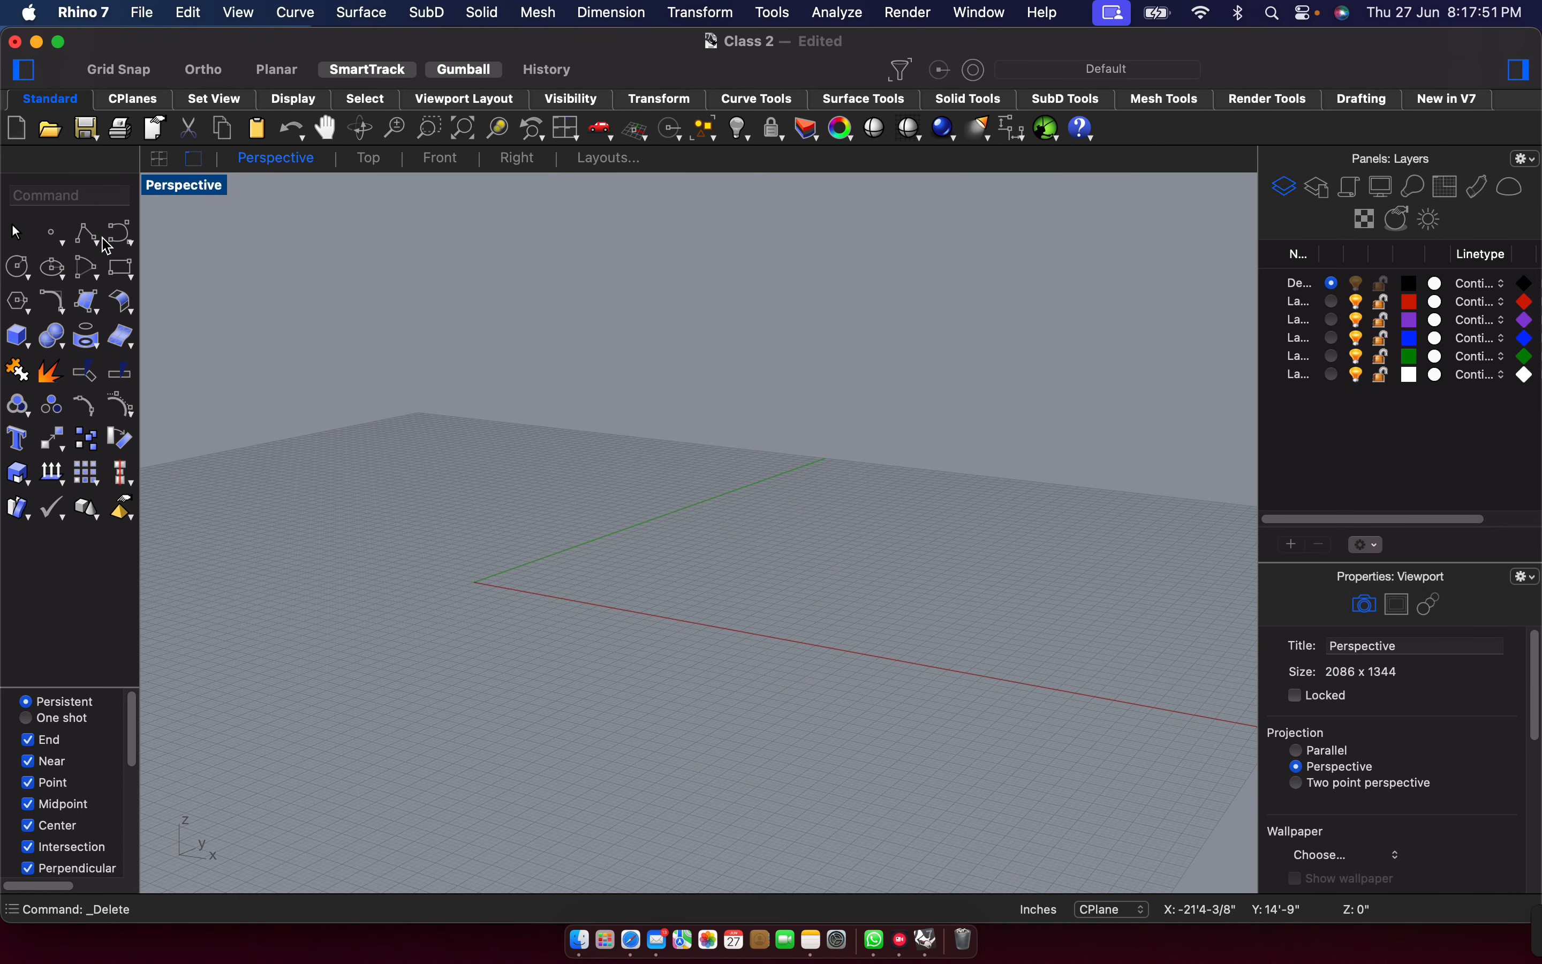
click(118, 228)
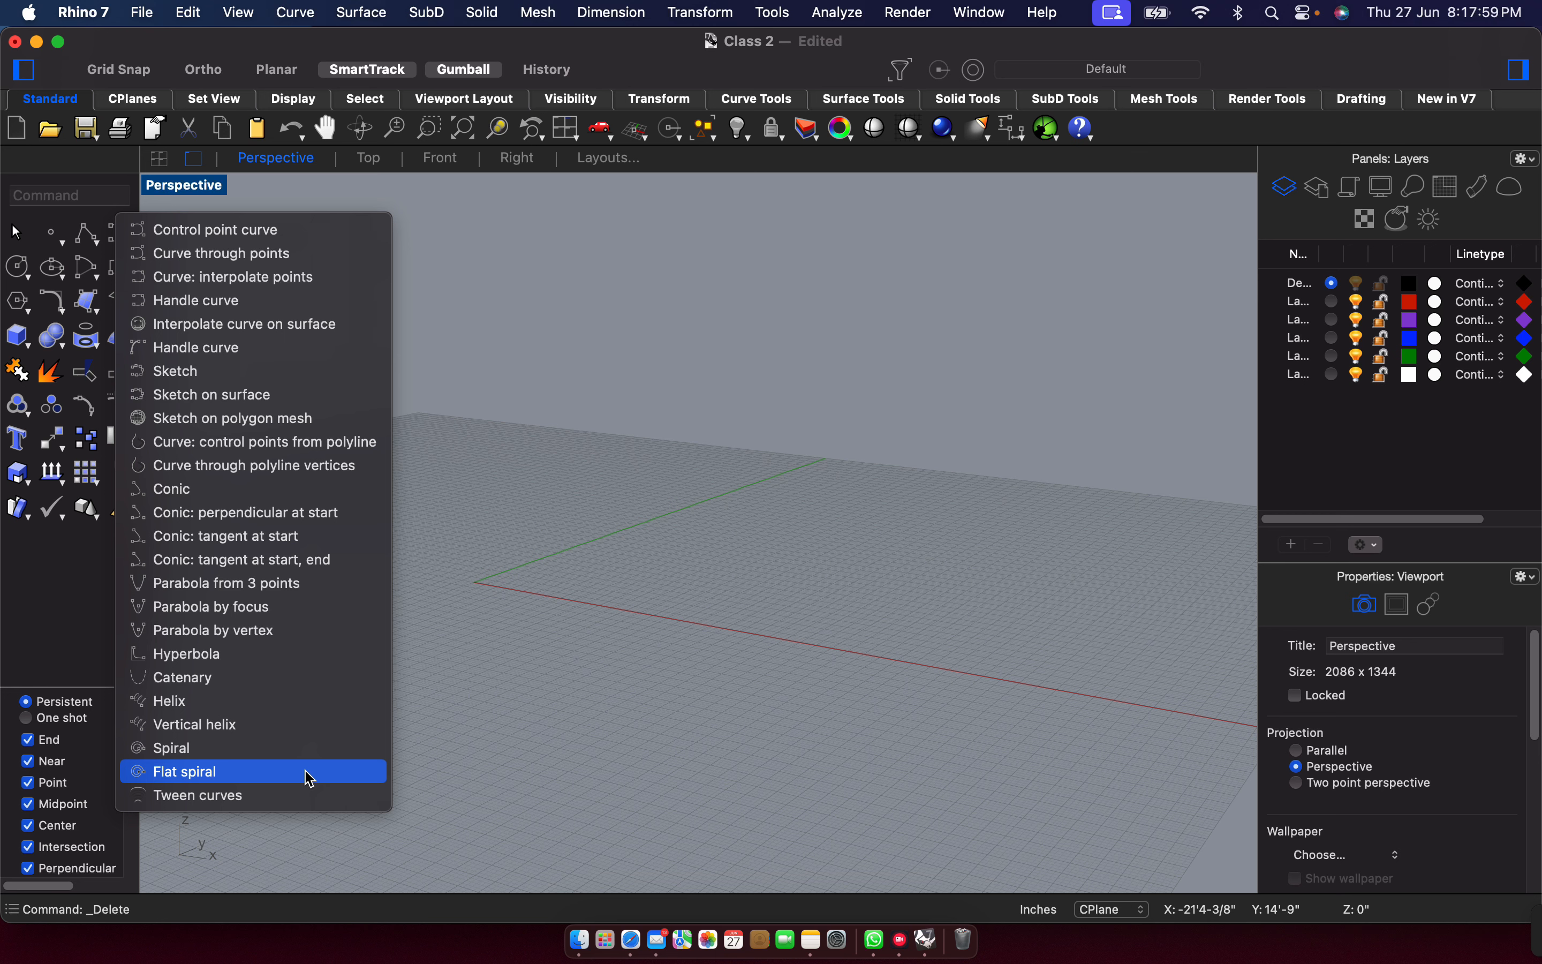
click(561, 632)
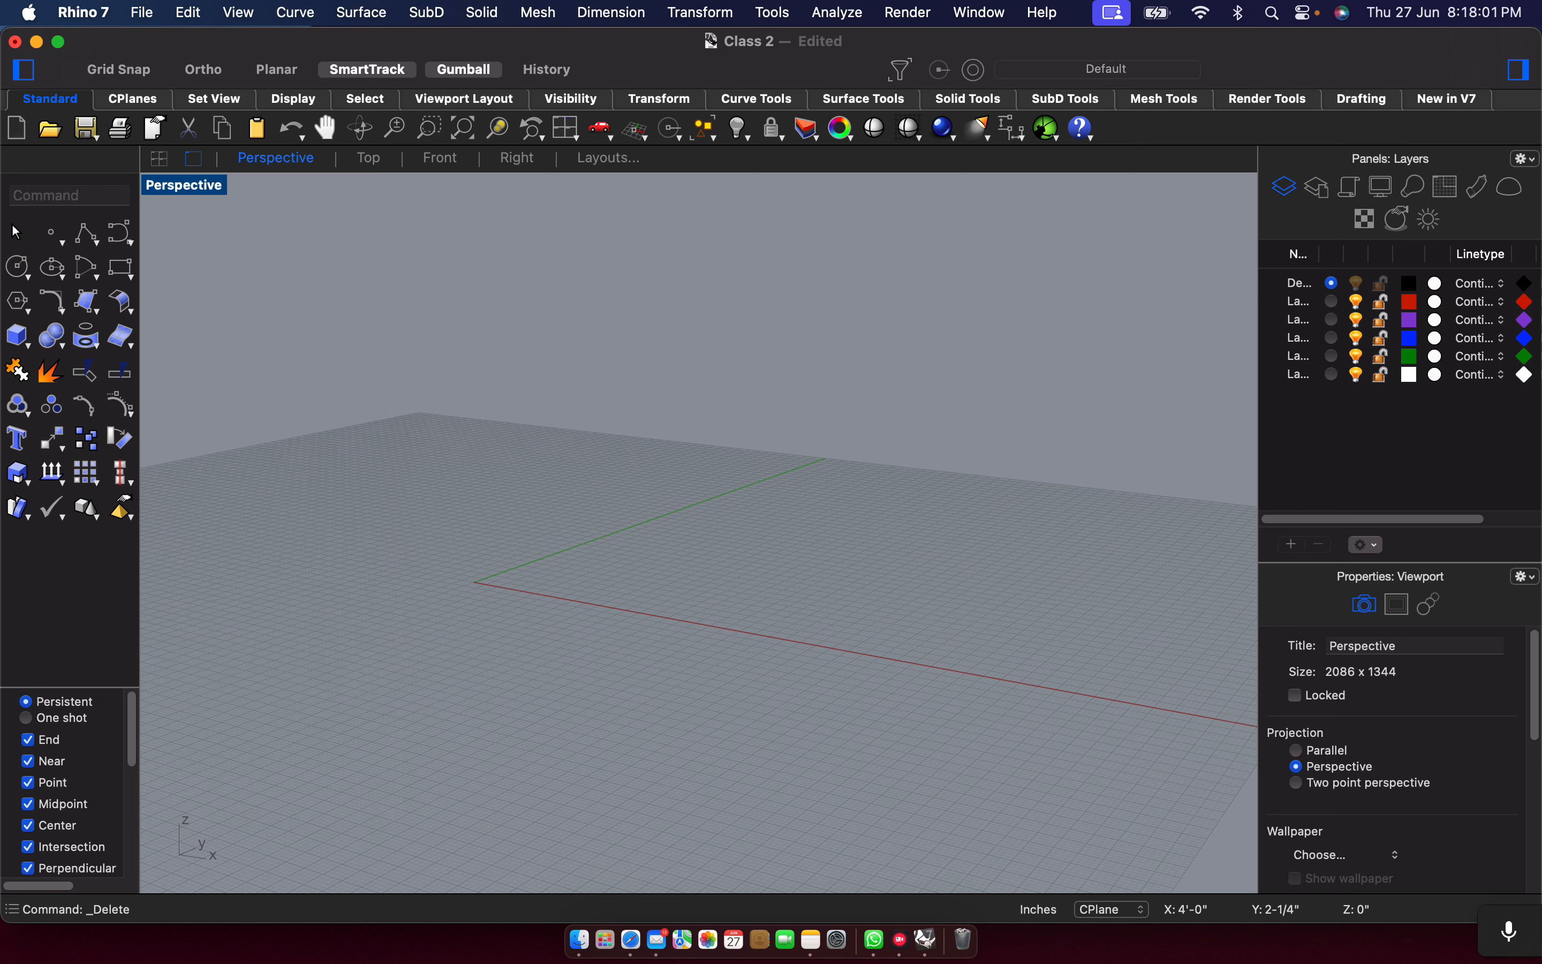
mouse_move(1459, 932)
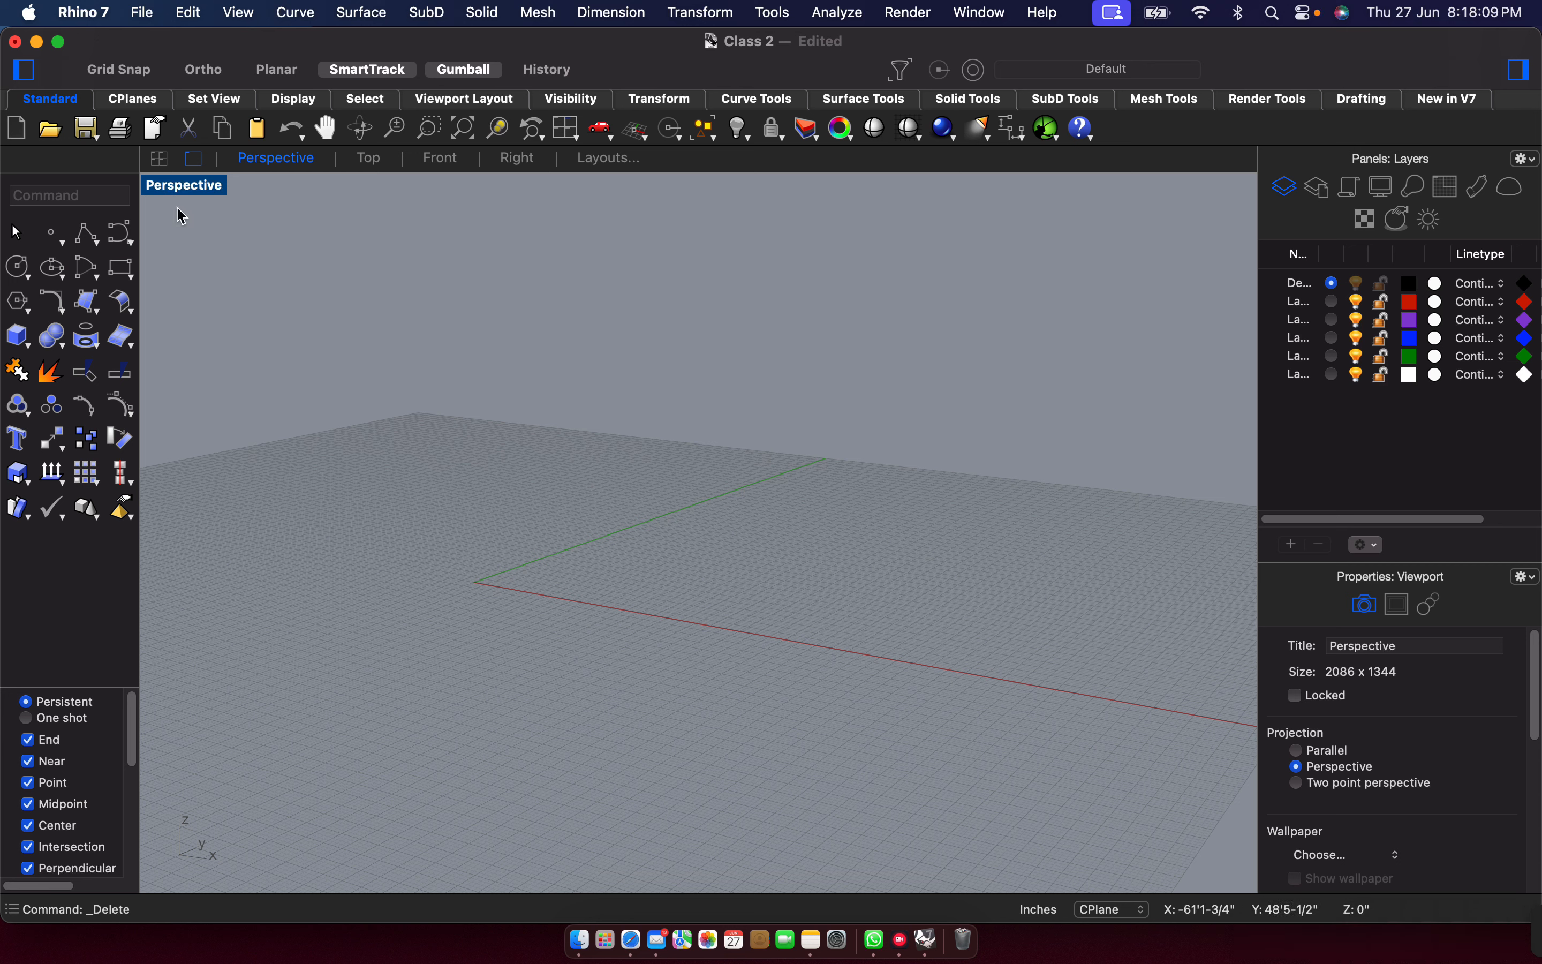
Draw a 10-turn spiral in the Perspective view from a short axis near the origin, picking both radii, and delete it.
click(123, 243)
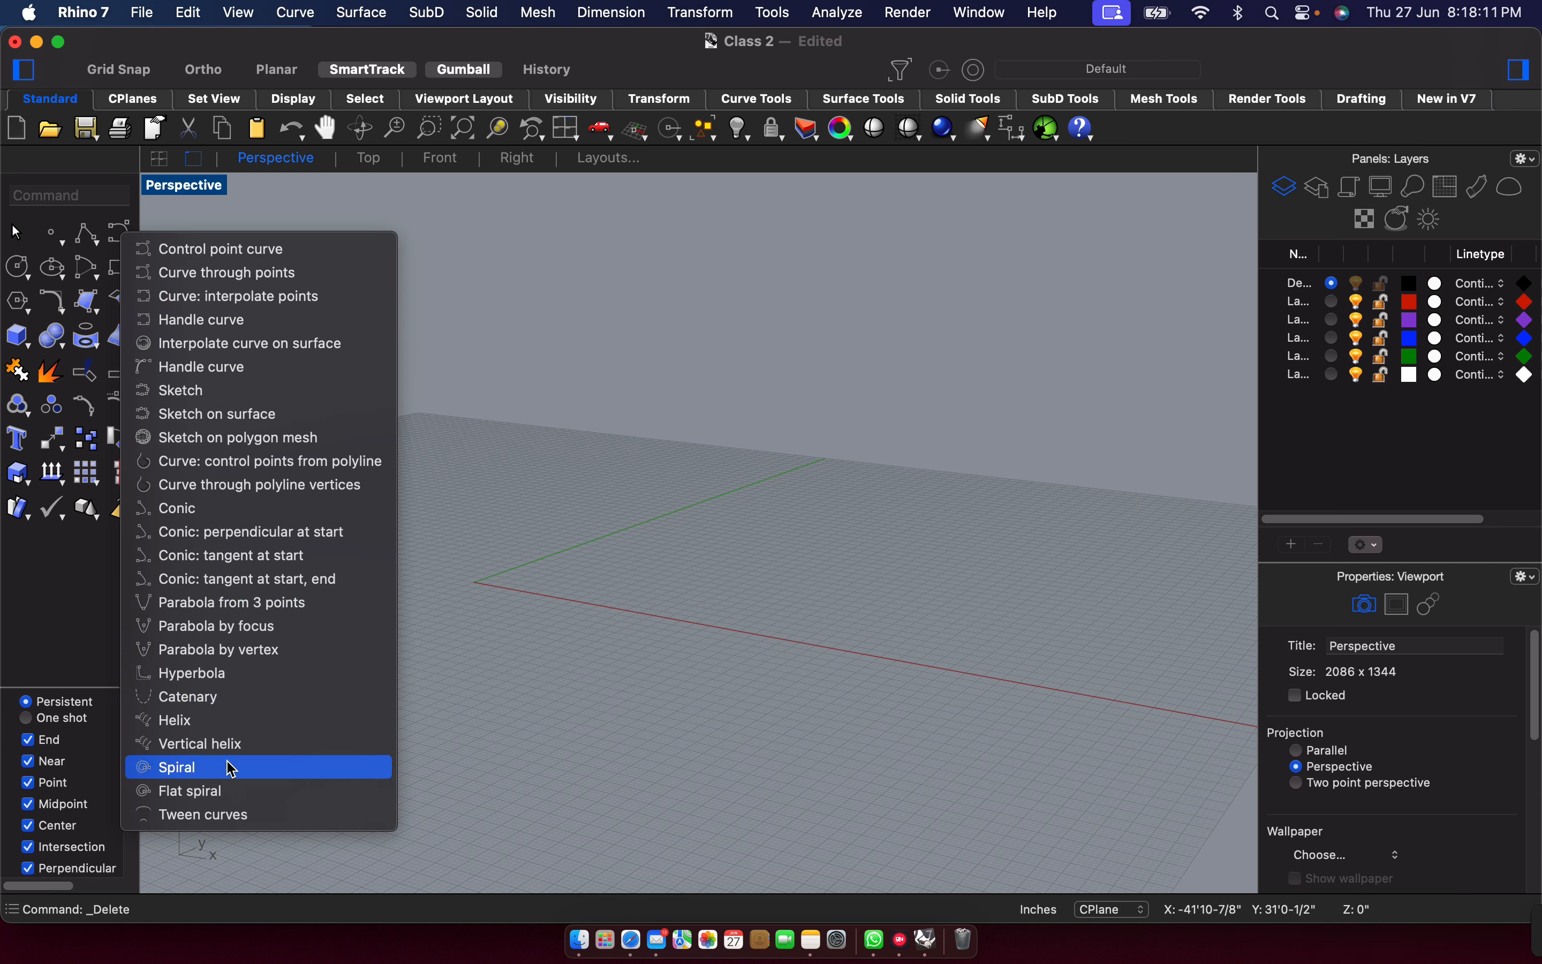
click(179, 767)
click(508, 565)
click(503, 433)
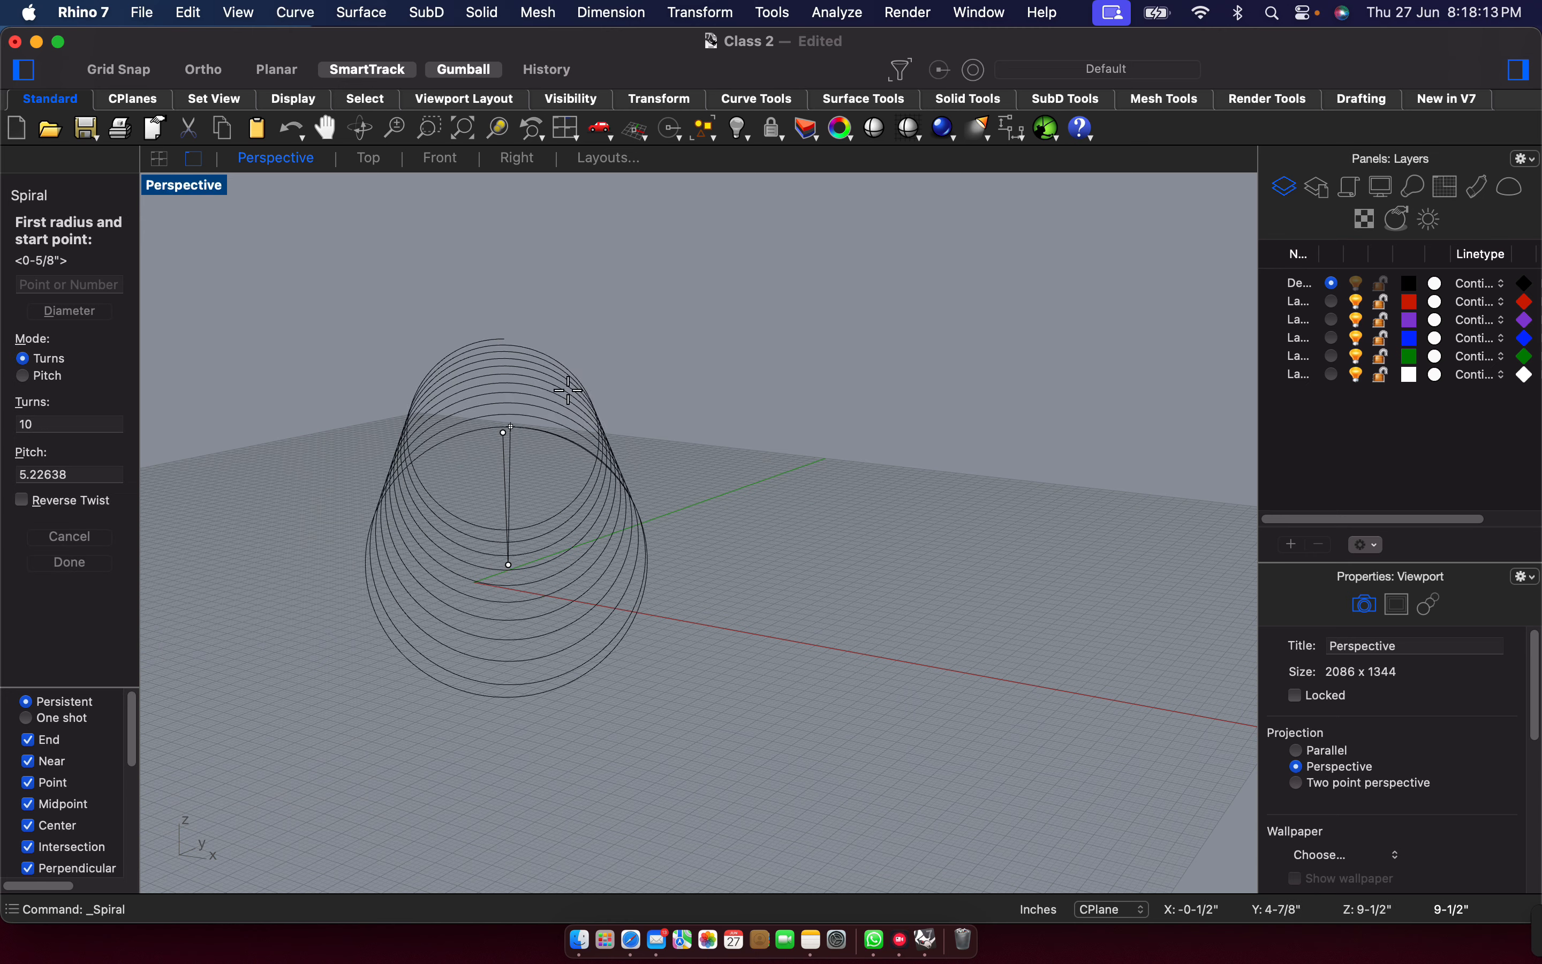
click(547, 520)
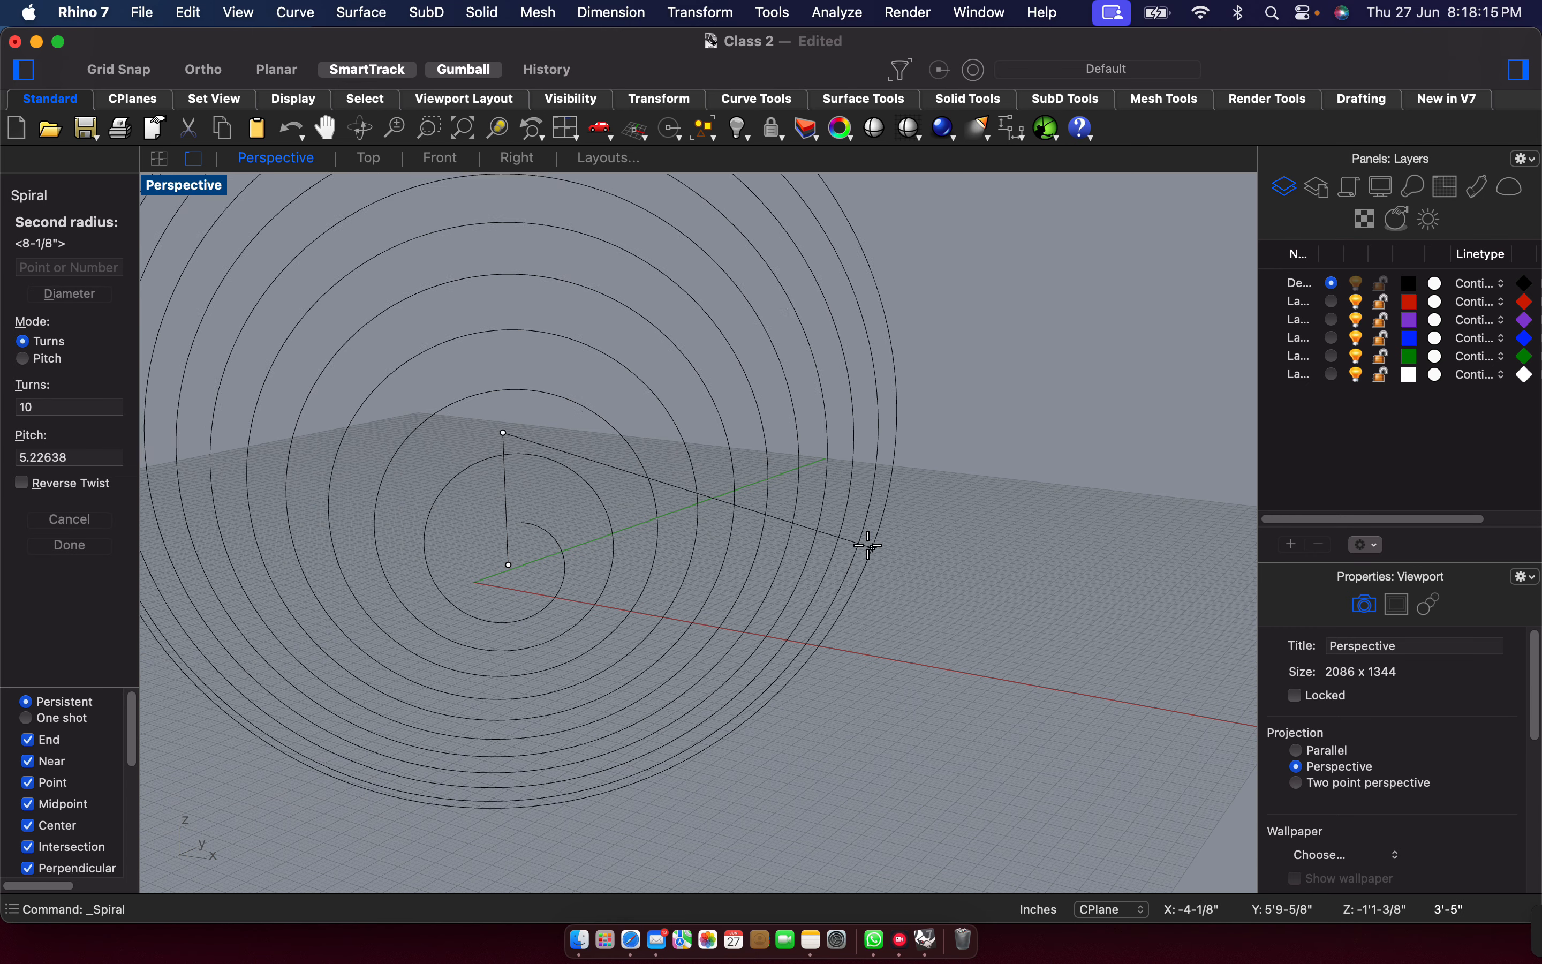
click(636, 524)
drag(334, 282, 929, 733)
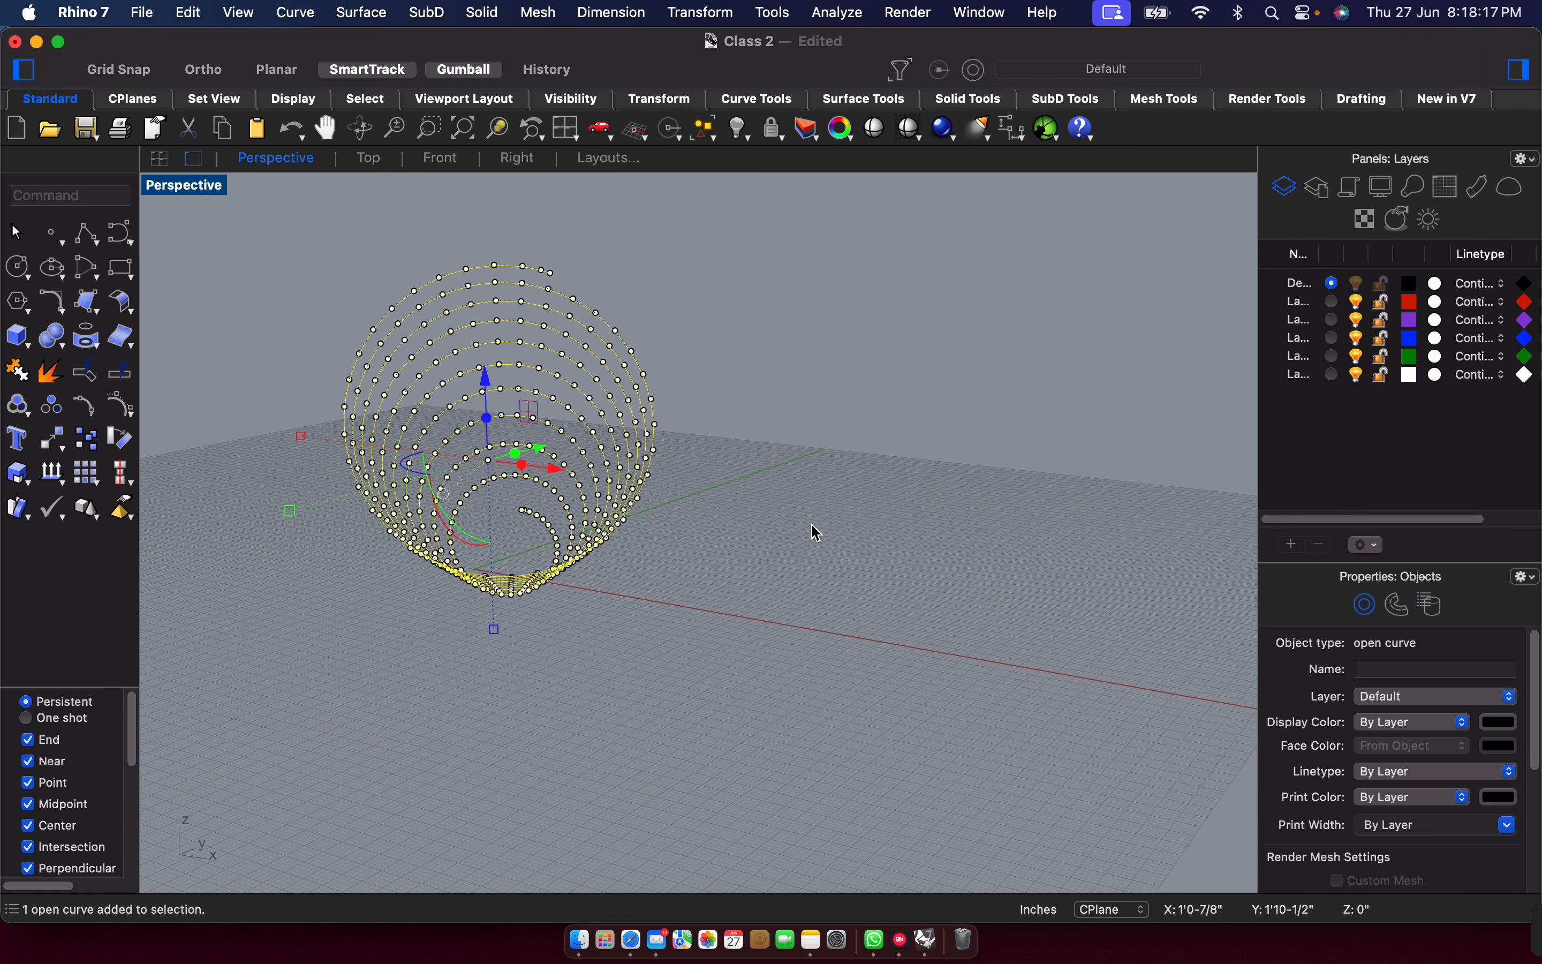
key(Delete)
Draw a 10-turn flat spiral on the ground plane near the origin in the Perspective view, winding in to its center, and delete it.
click(117, 234)
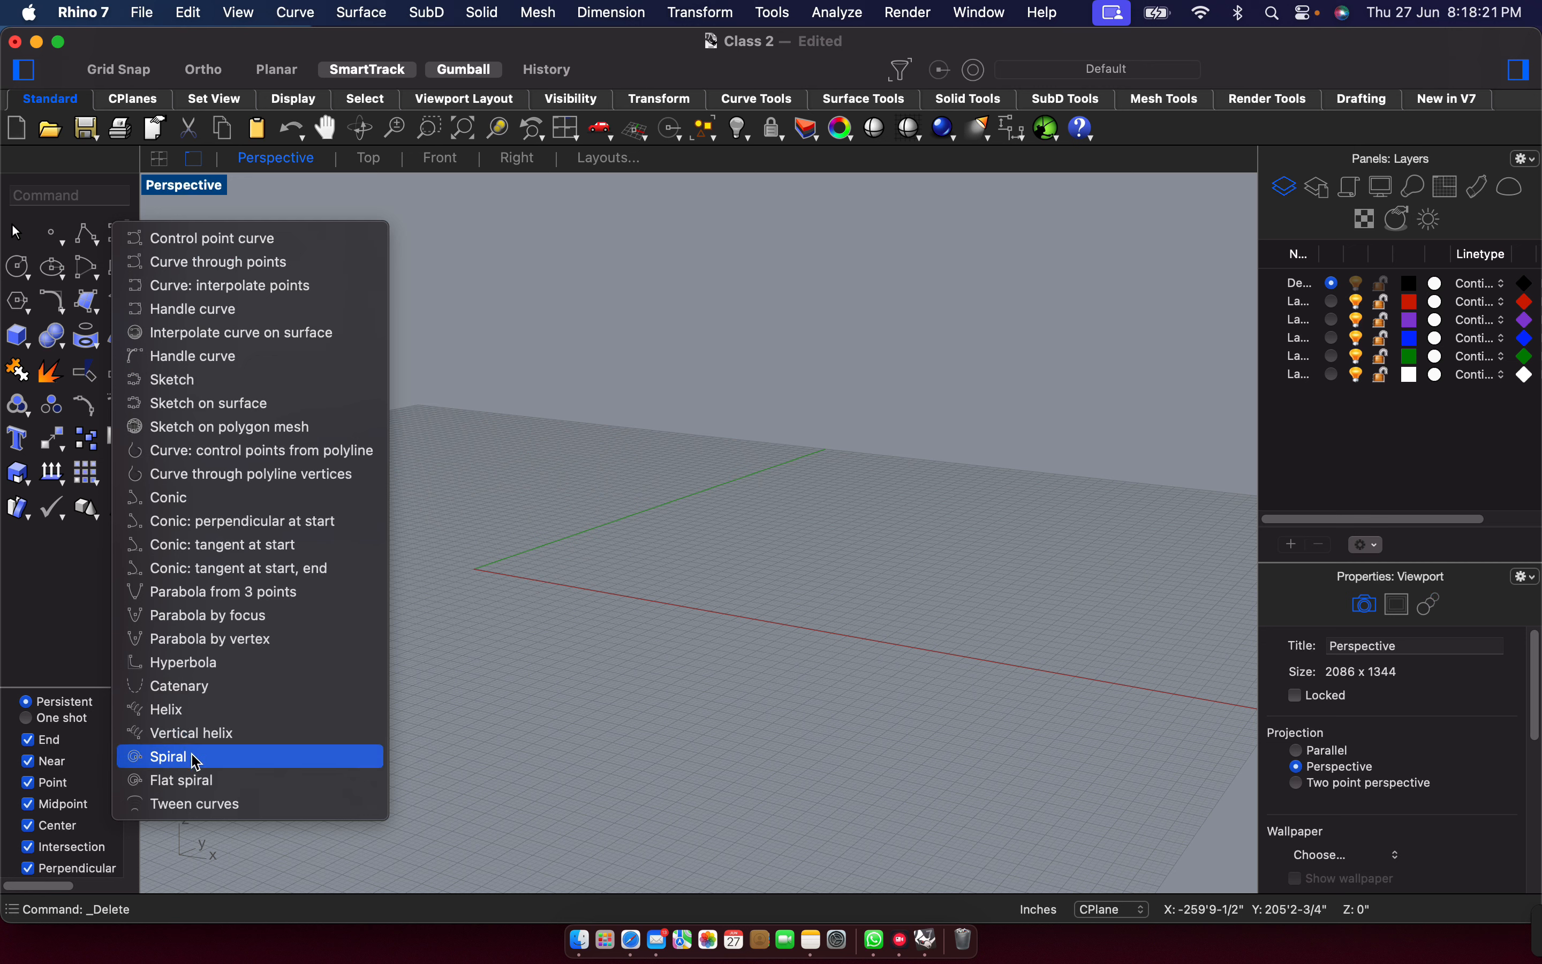
click(287, 782)
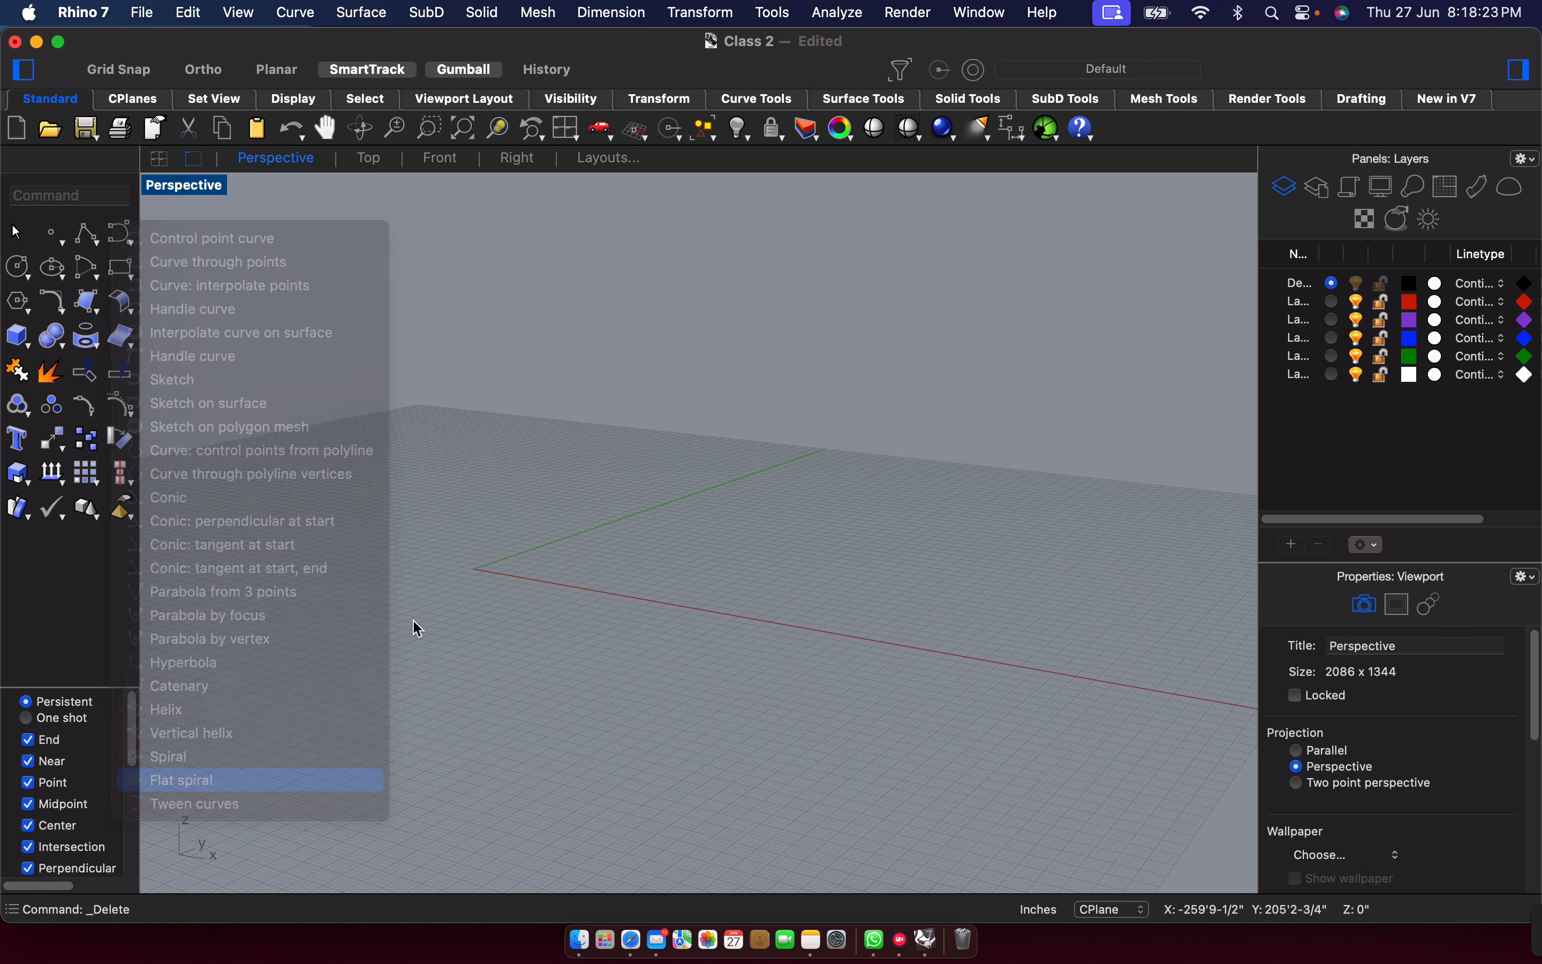
click(501, 529)
click(732, 632)
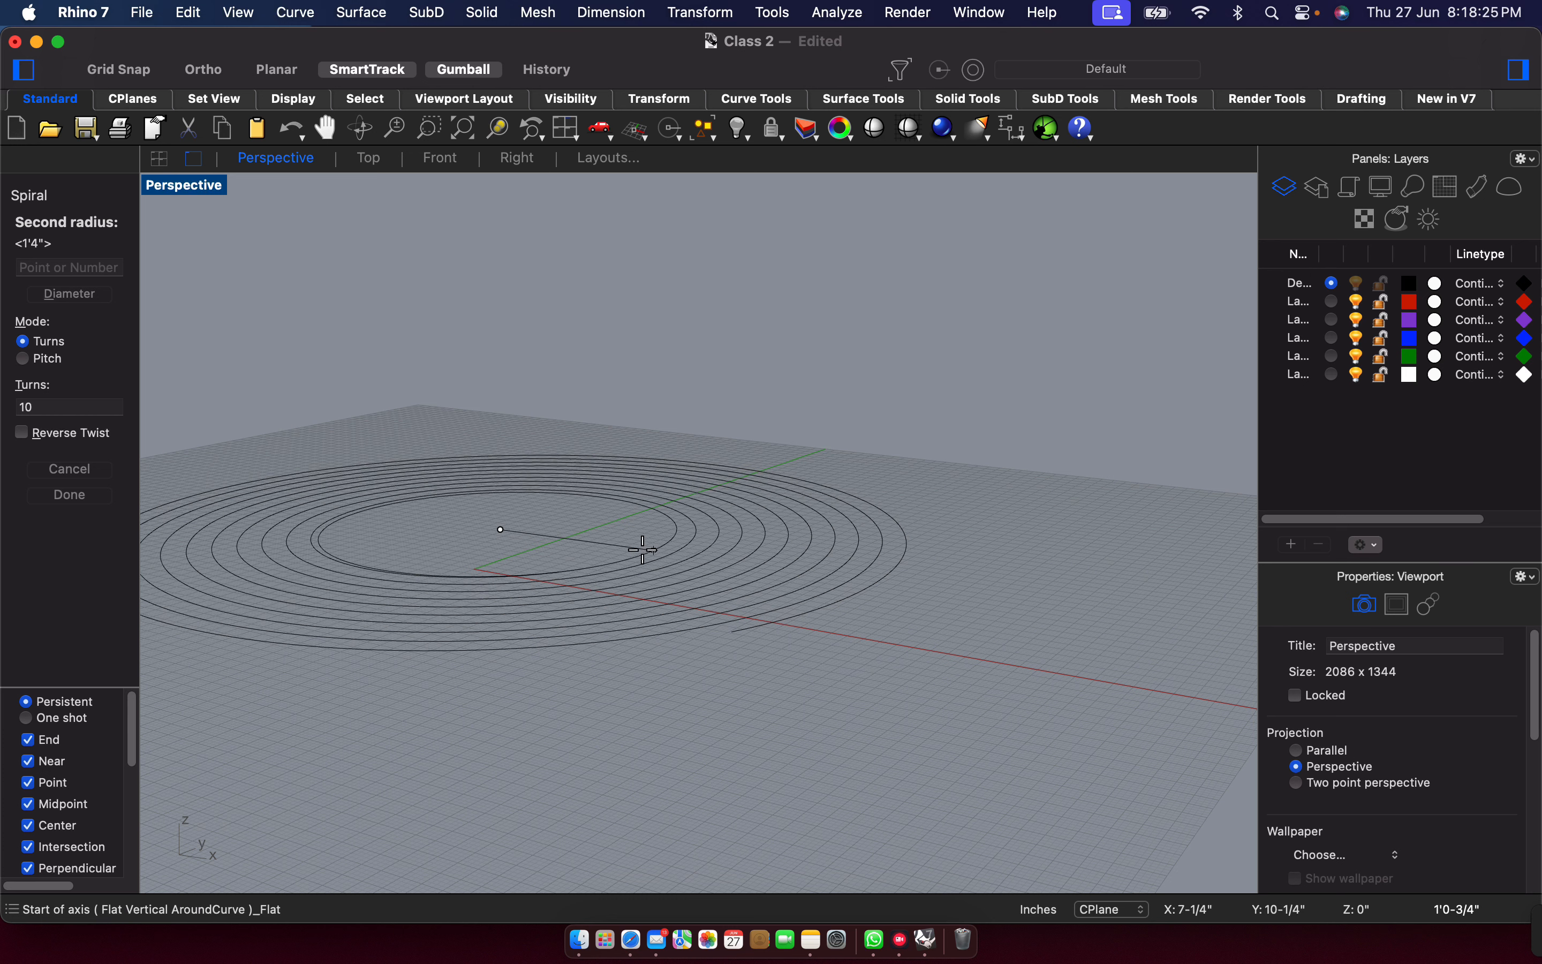
click(510, 560)
scroll(482, 489, down, 4)
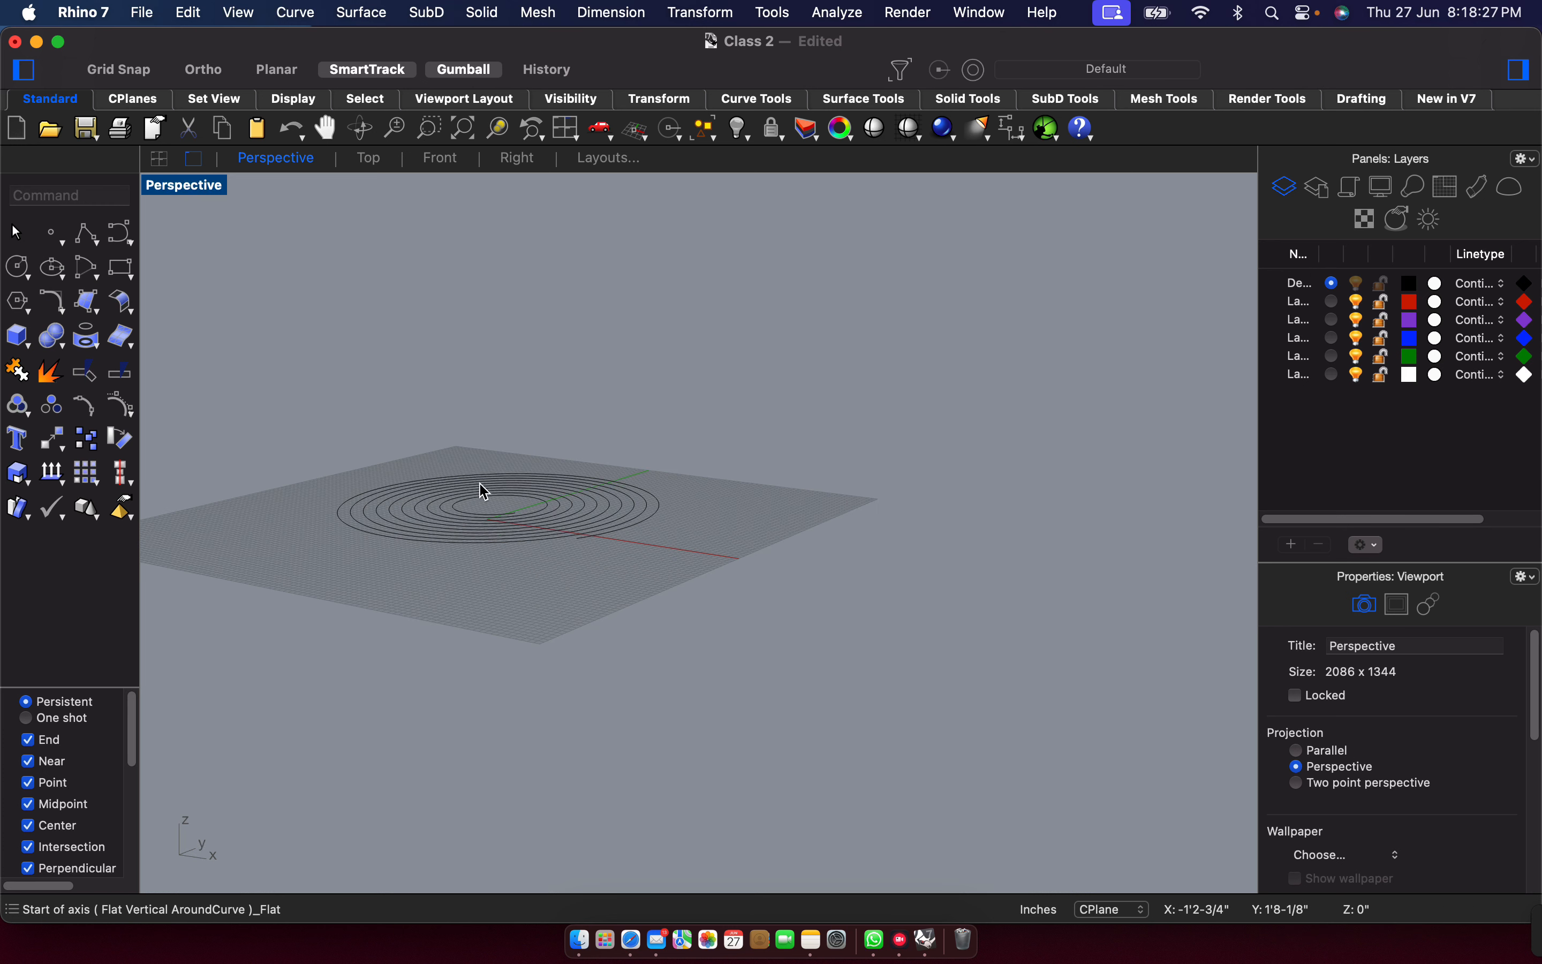
drag(291, 396, 804, 752)
key(Delete)
Repeat the 10-turn flat spiral just outside the grid in the Perspective view, using its center for the second radius, and delete it.
key(Return)
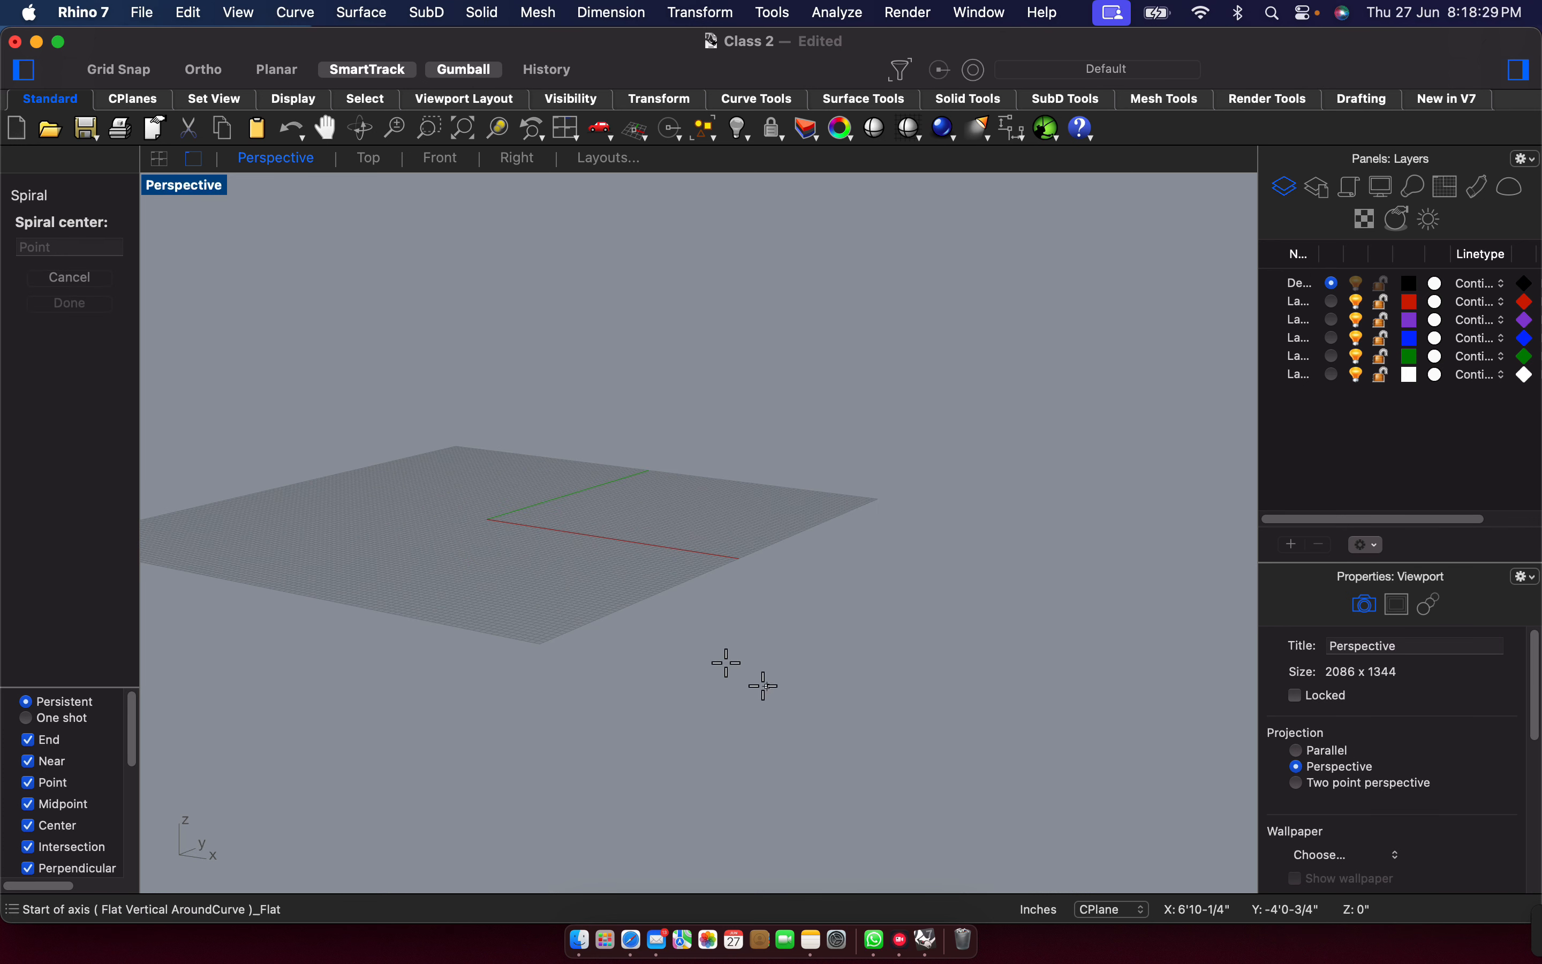
click(685, 628)
click(785, 633)
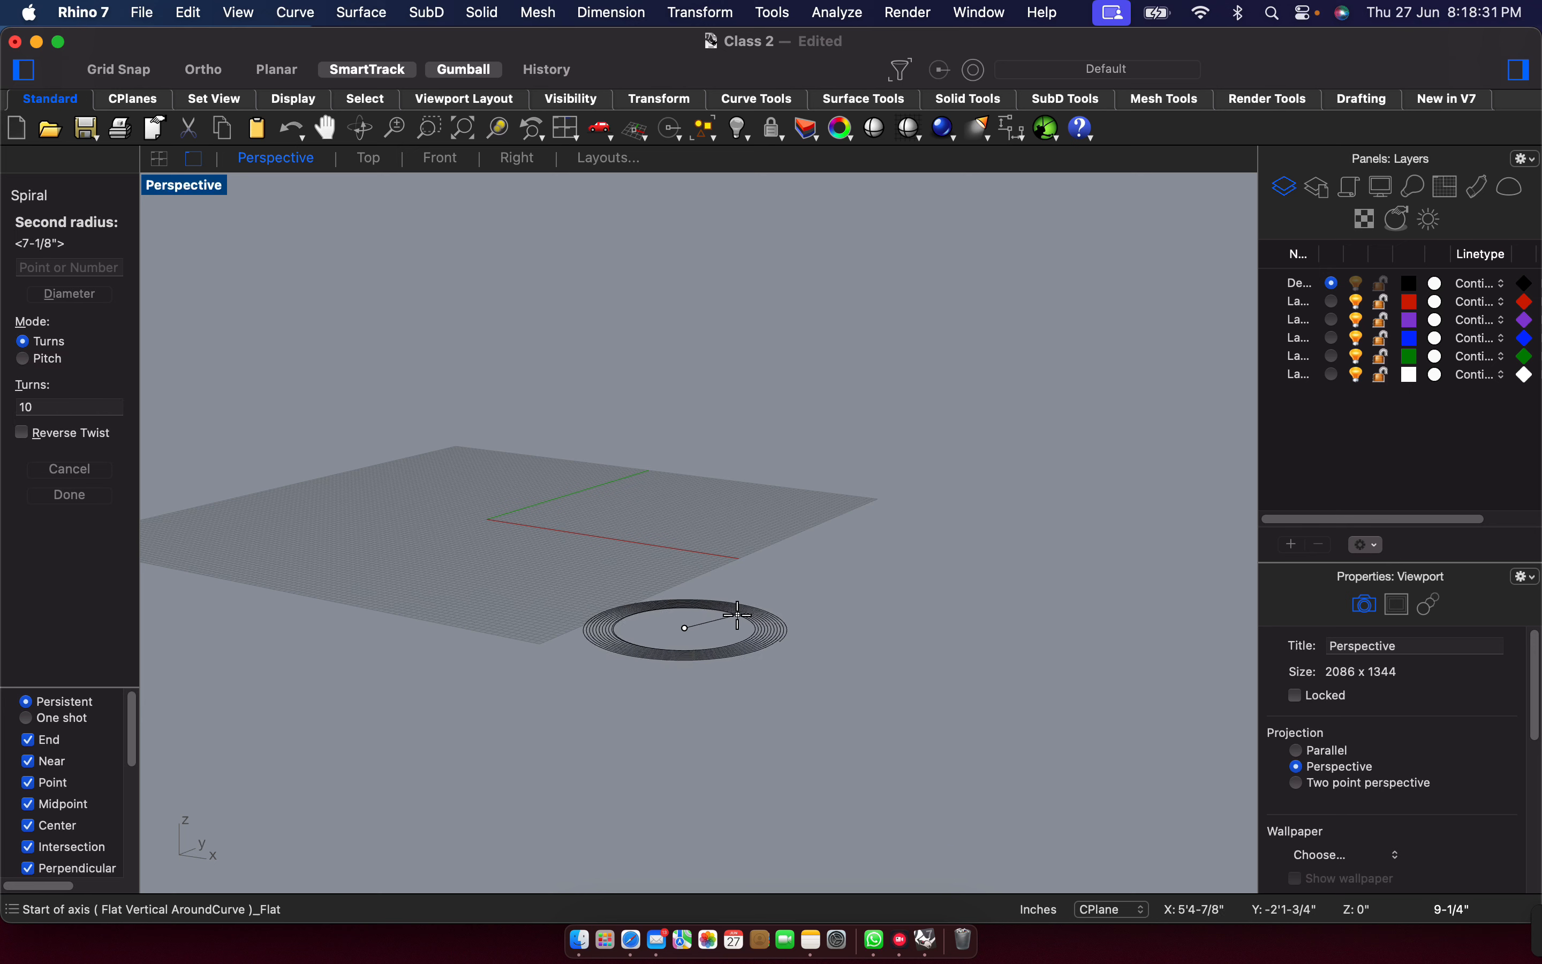
click(684, 627)
scroll(671, 597, up, 3)
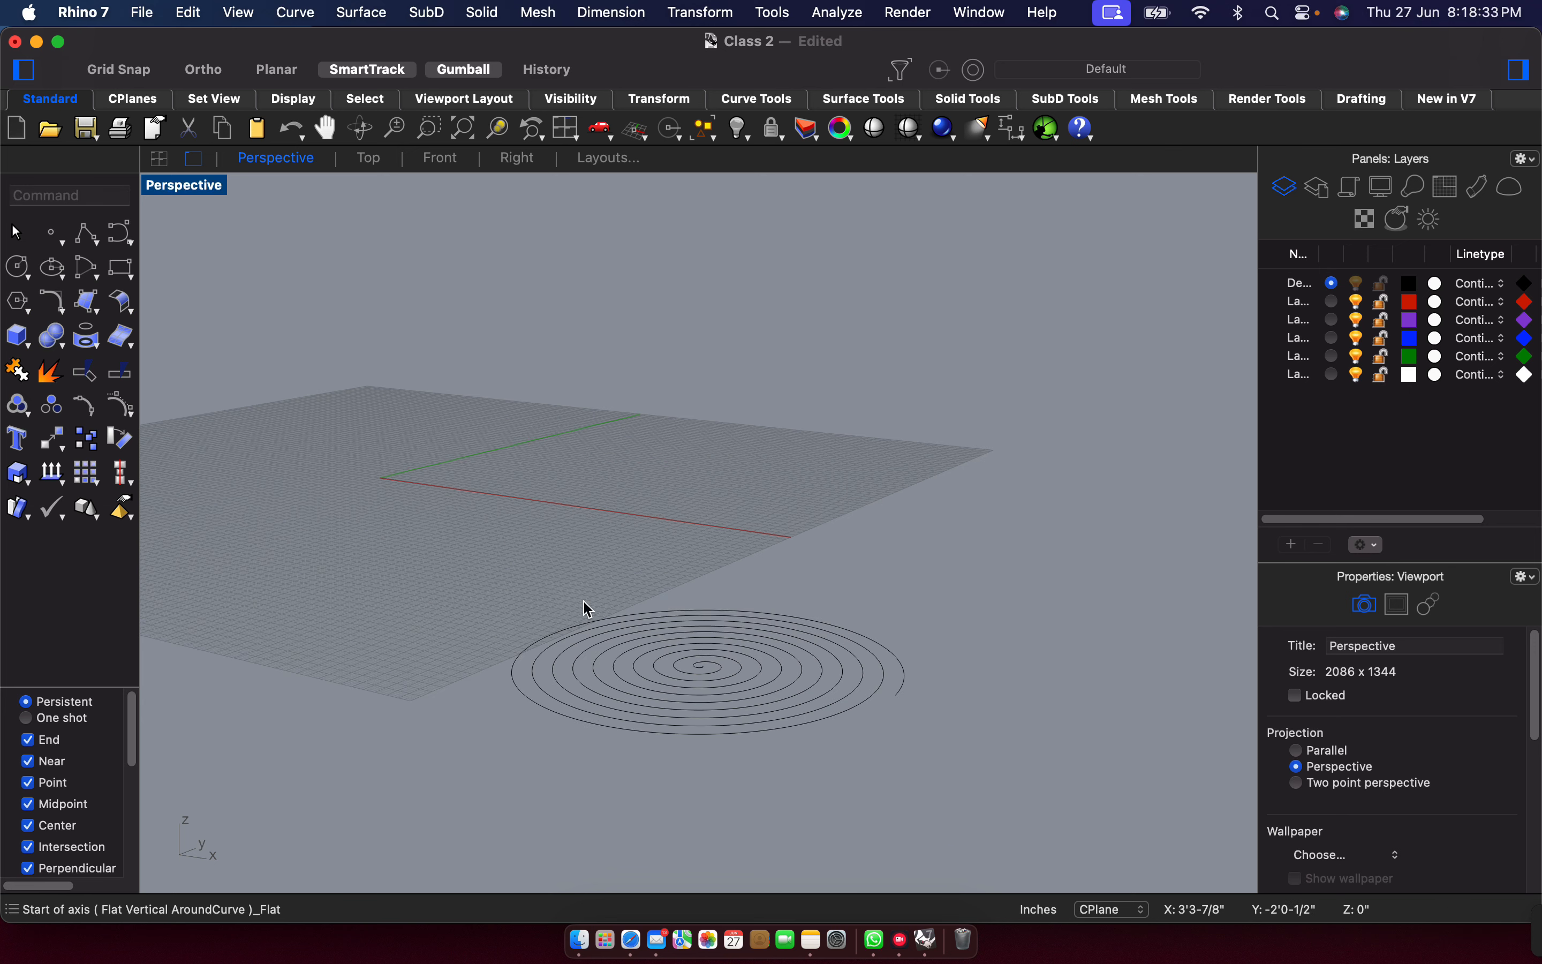
drag(463, 573, 936, 820)
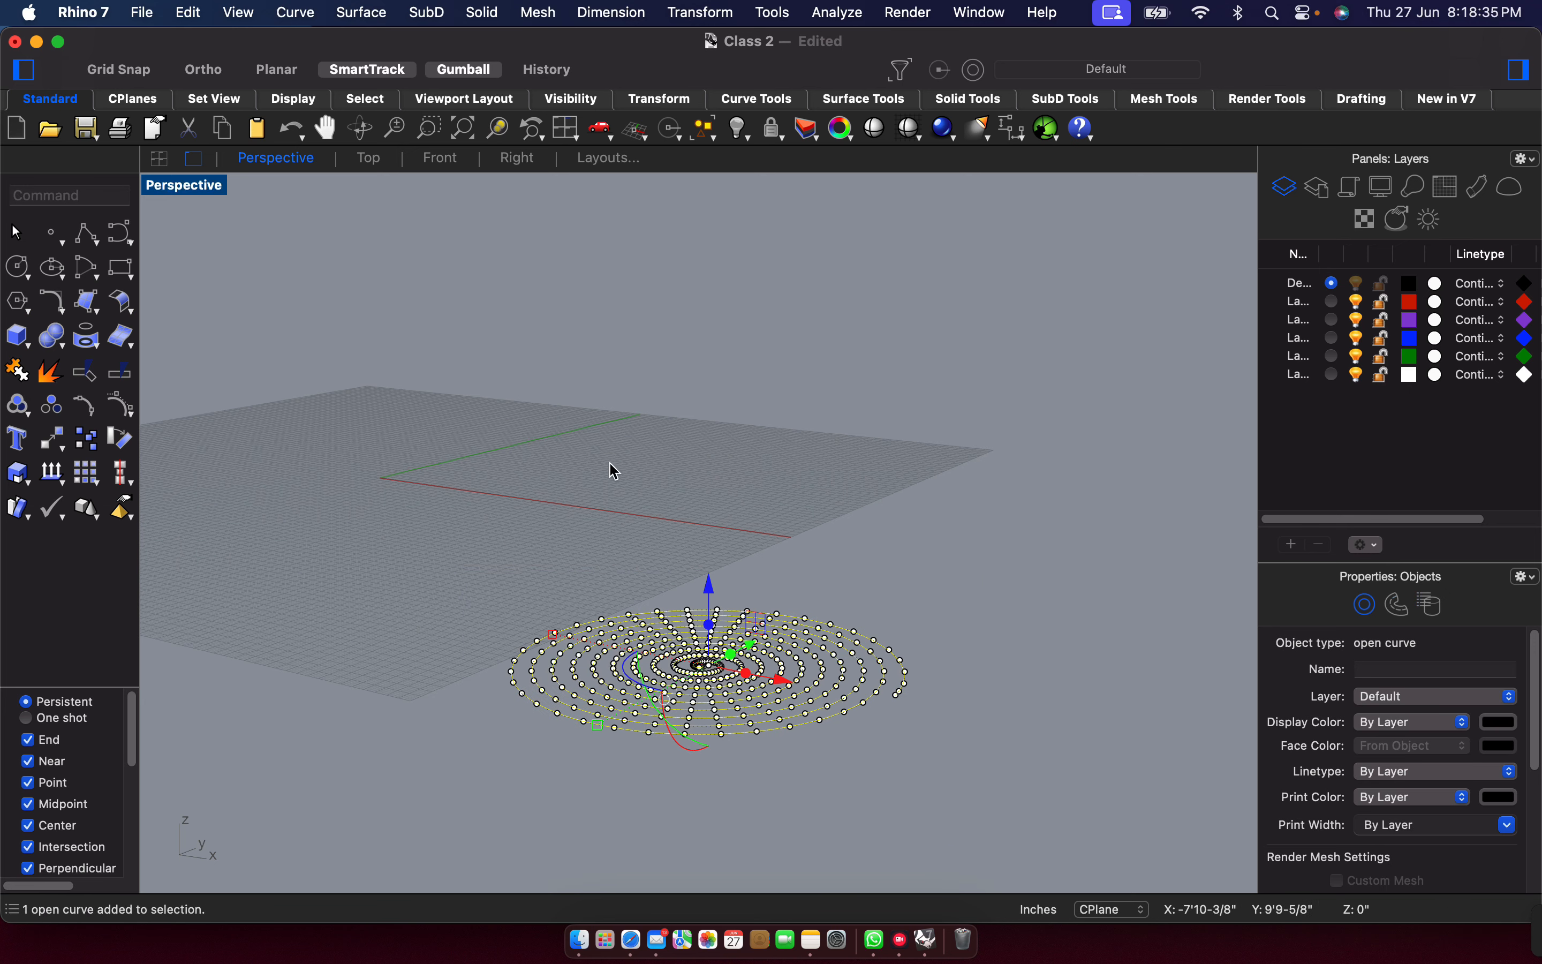
key(Delete)
Draw a 10-turn flat spiral in the maximized Top view, picking its center, outer radius and small inner radius, and delete it.
double_click(182, 186)
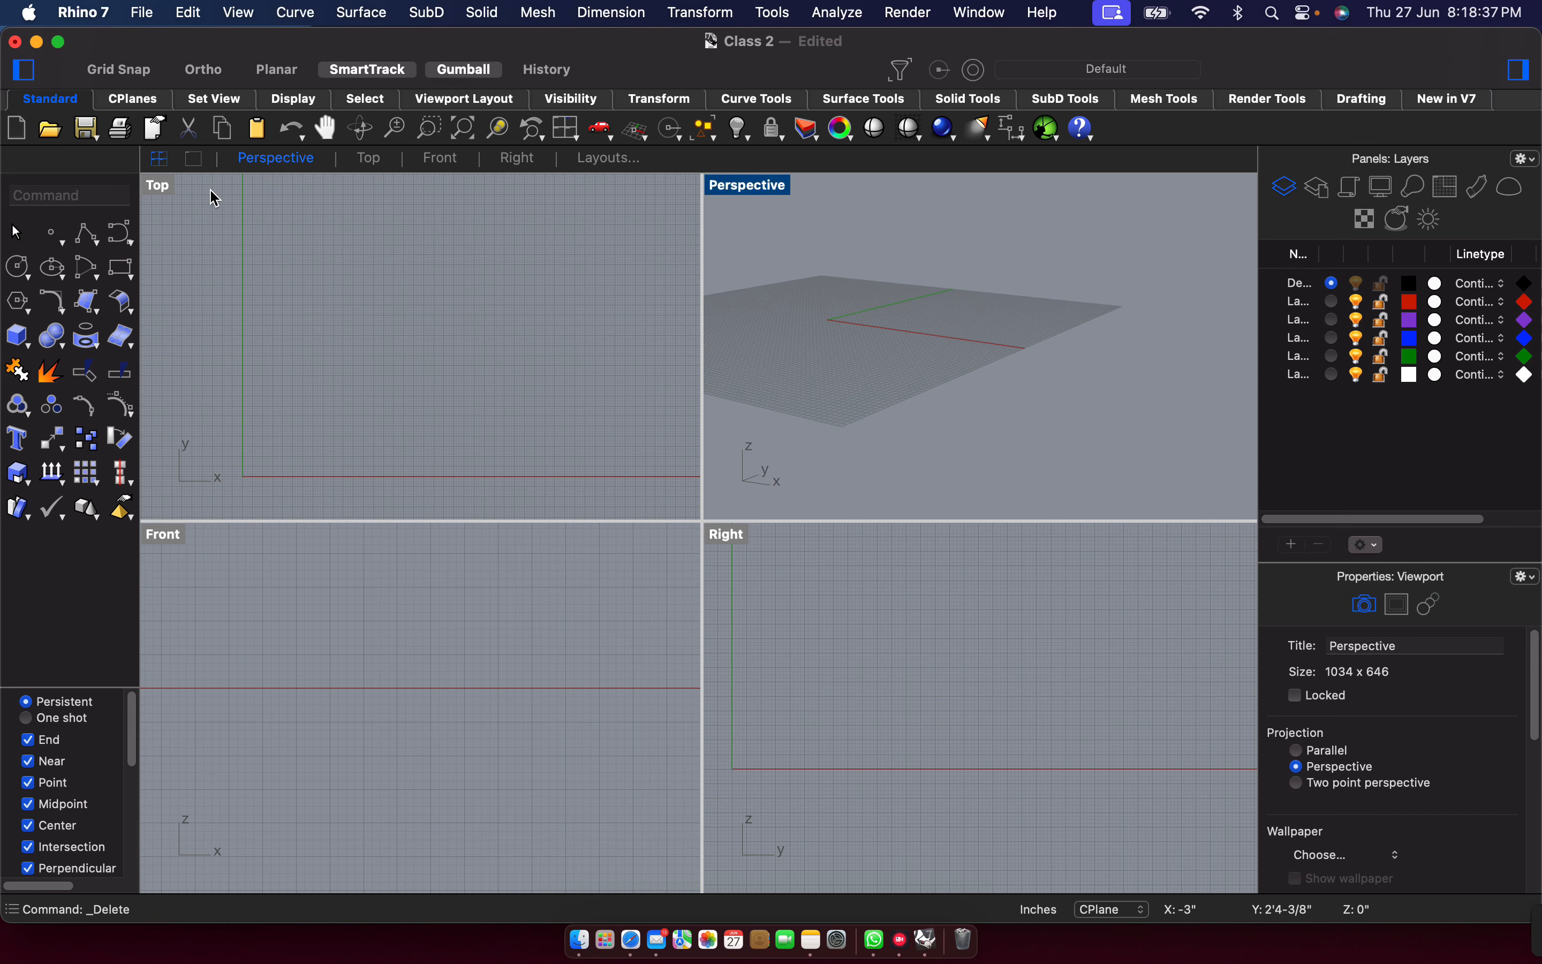
double_click(157, 191)
key(Return)
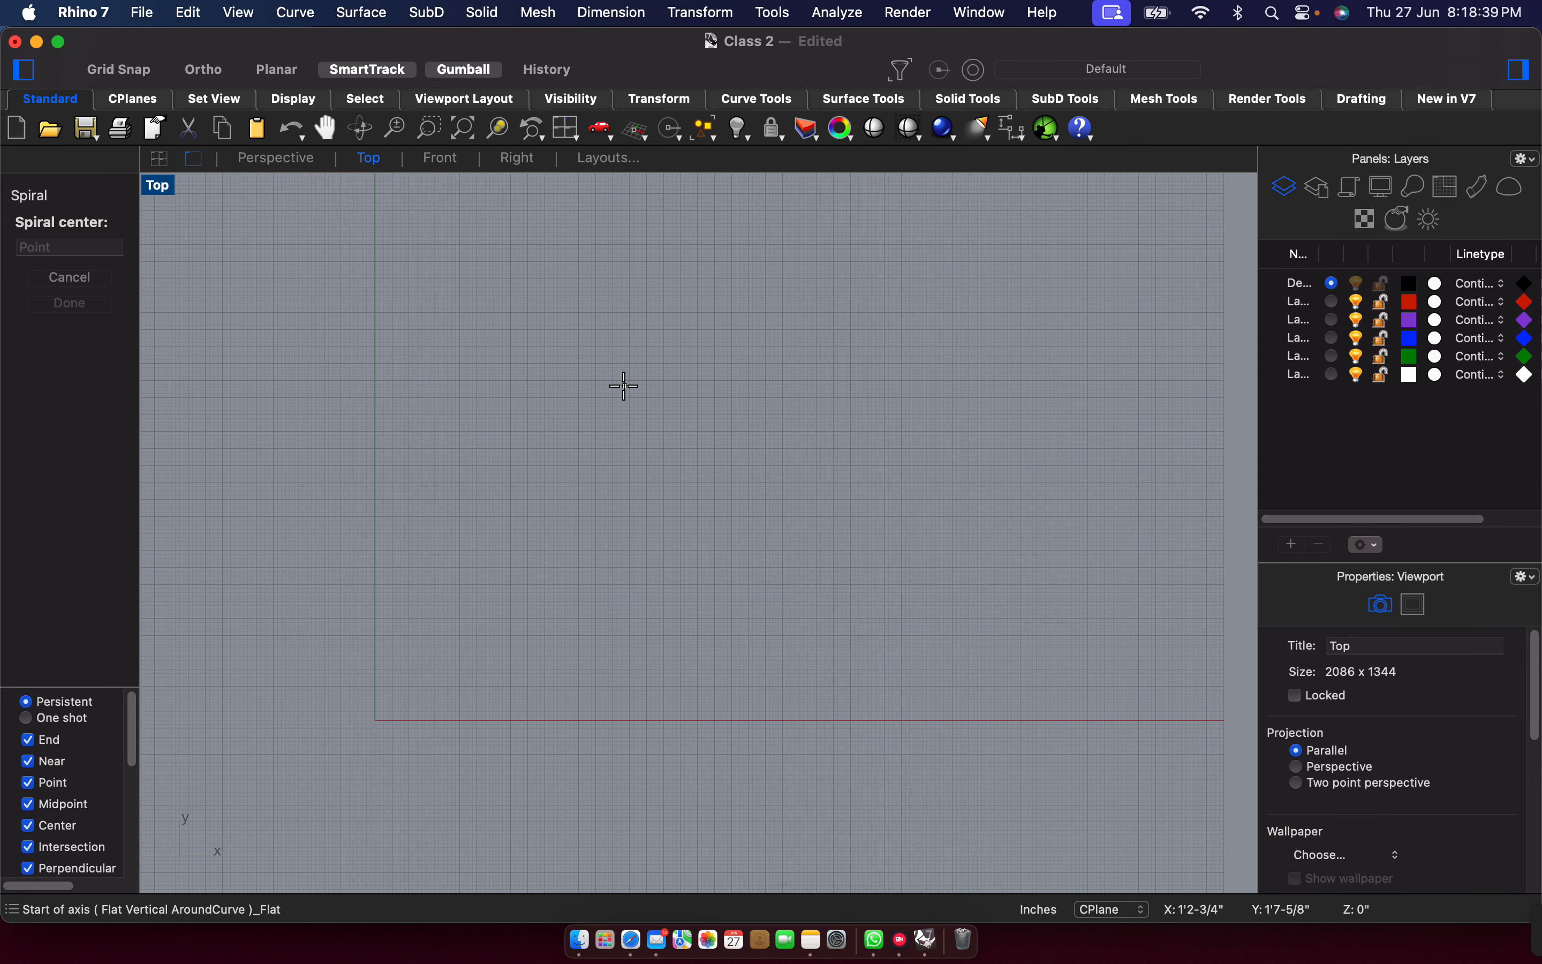
click(589, 432)
click(716, 452)
scroll(619, 433, up, 3)
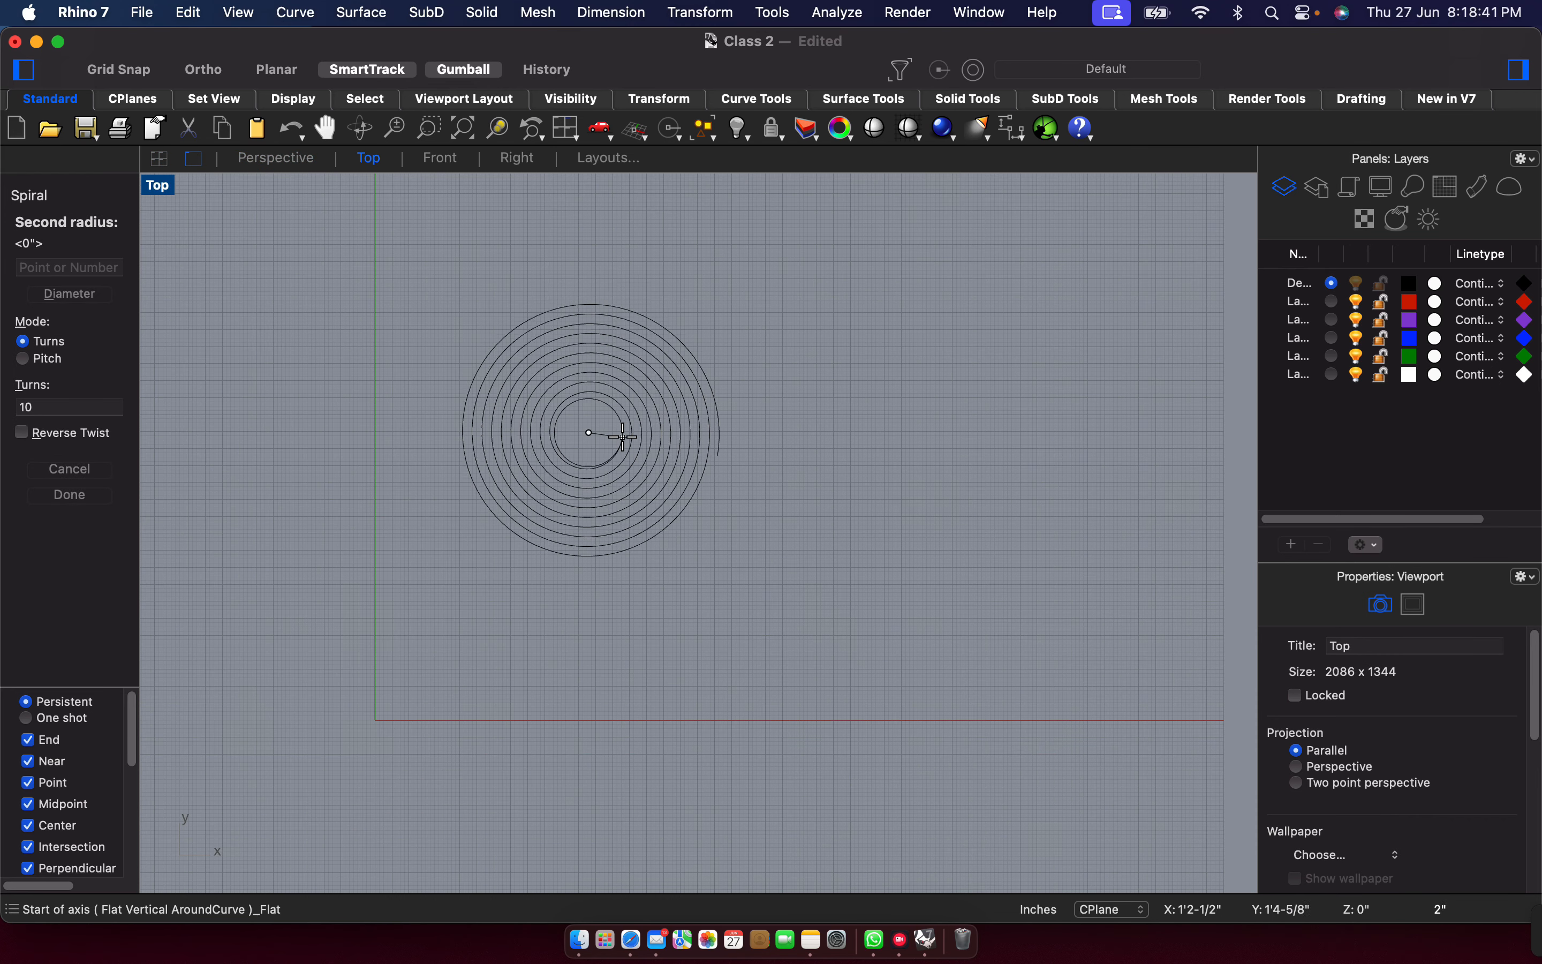
click(578, 431)
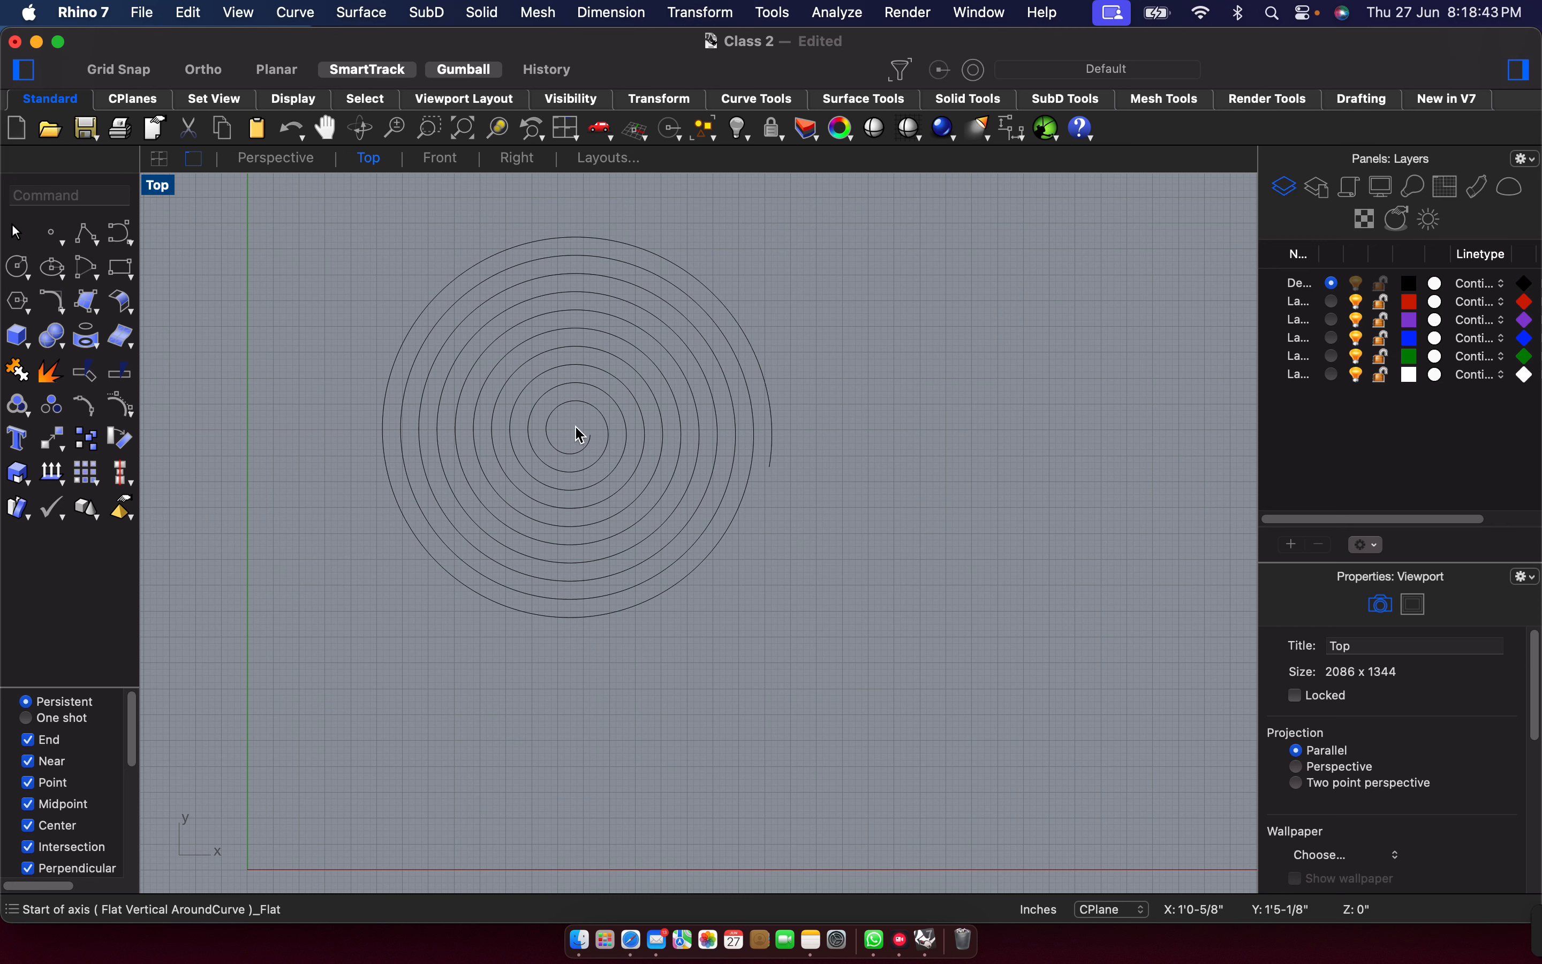
drag(303, 228, 988, 672)
key(Delete)
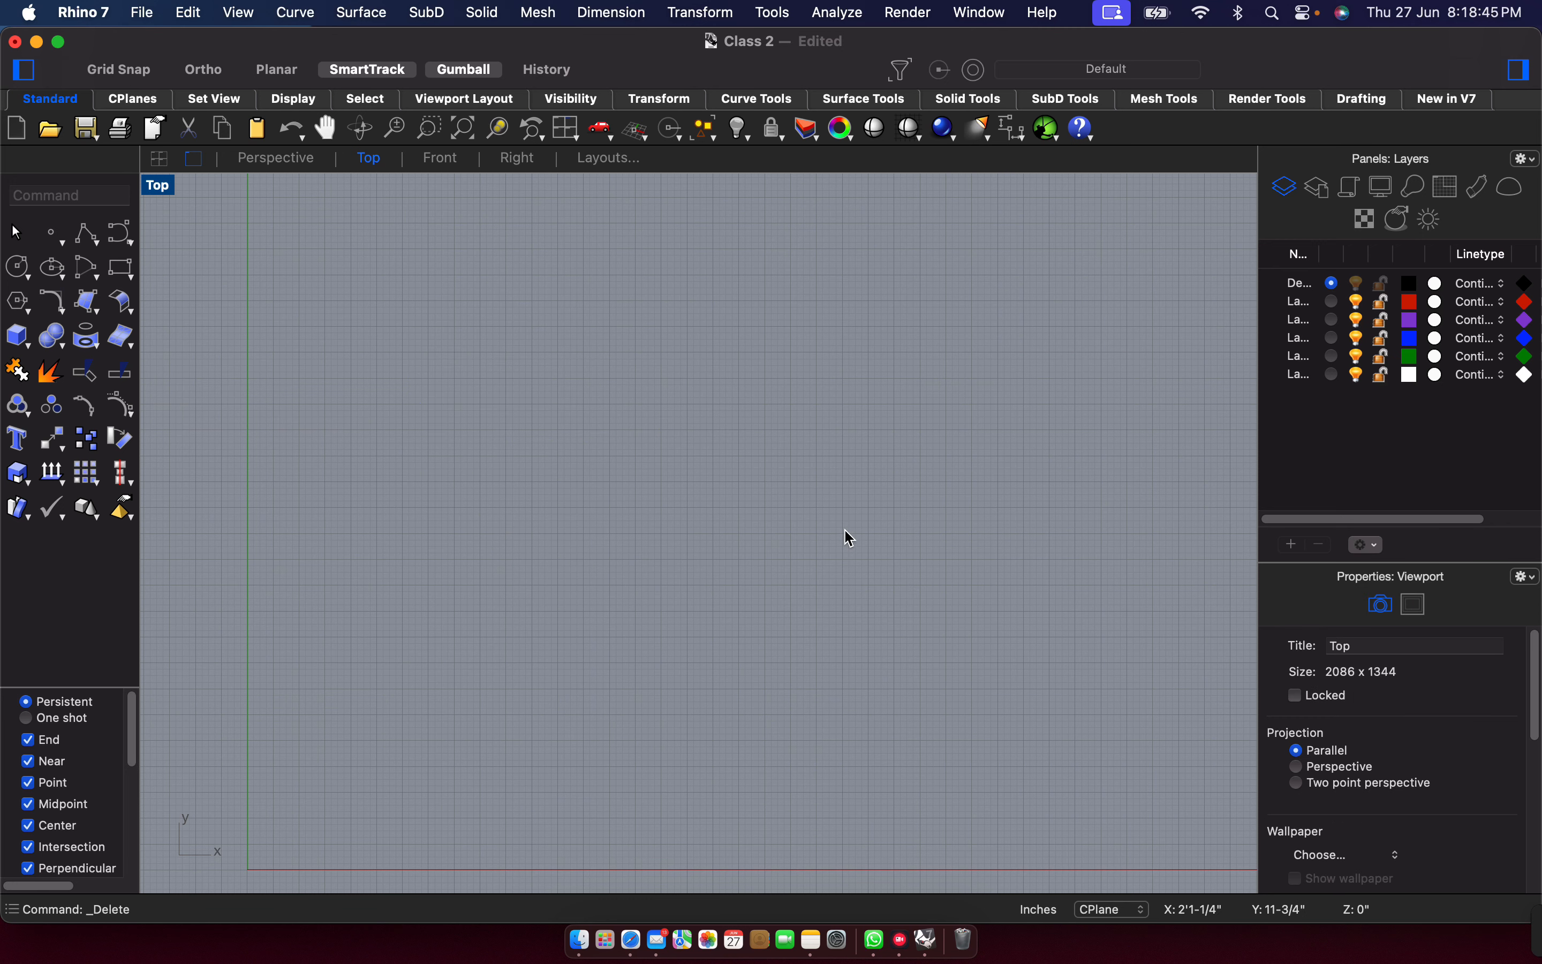
click(121, 233)
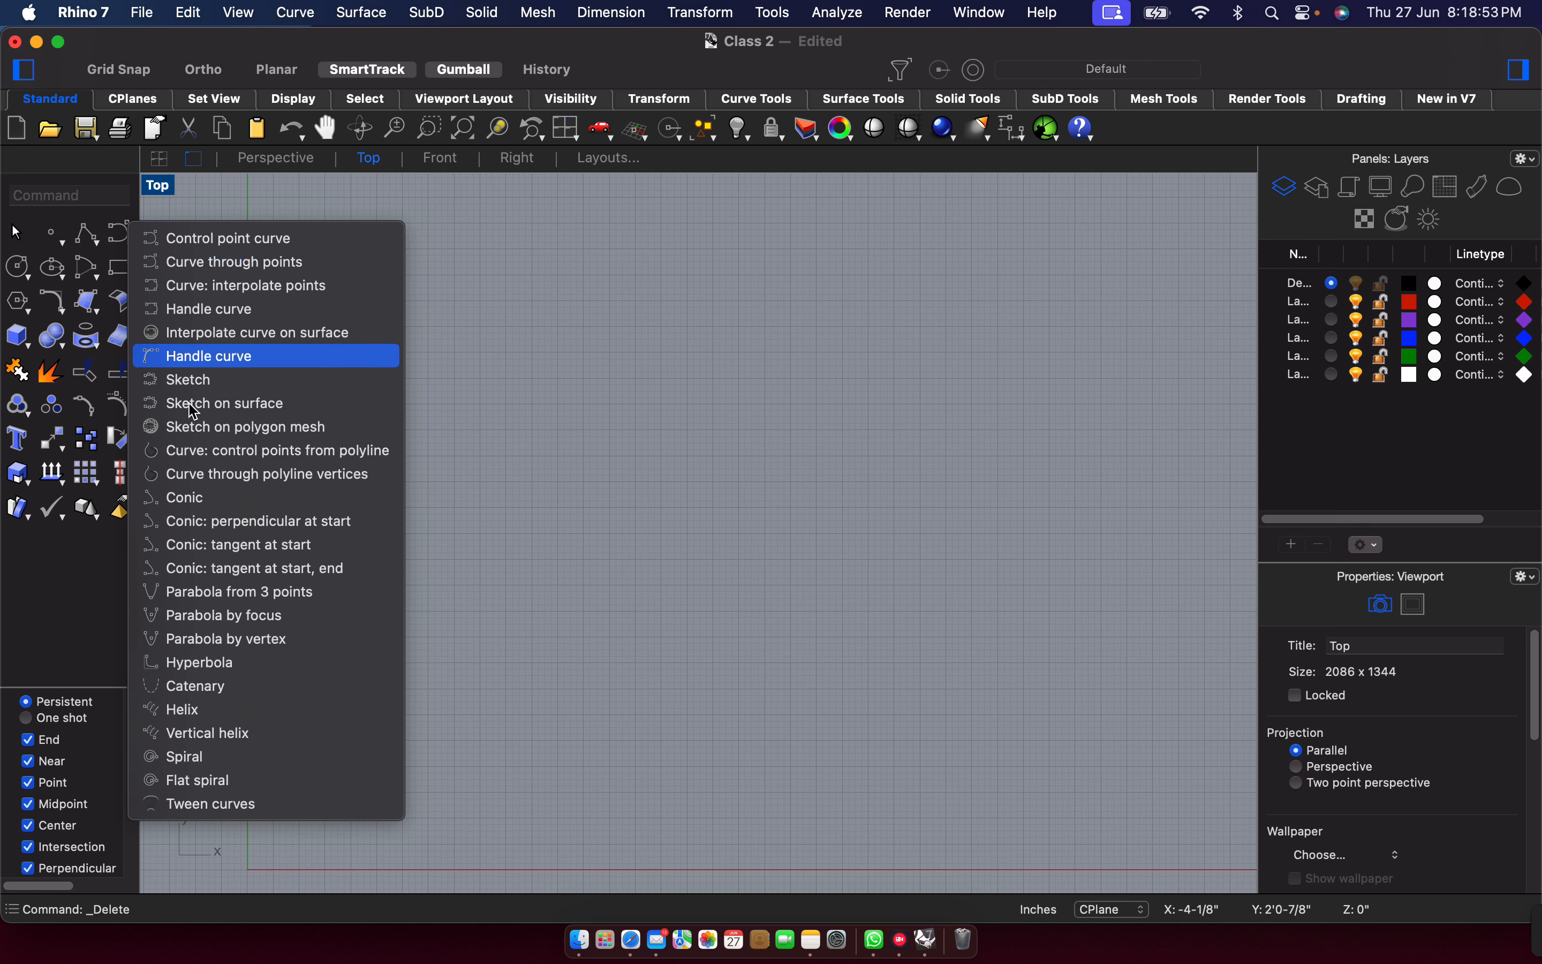
click(17, 268)
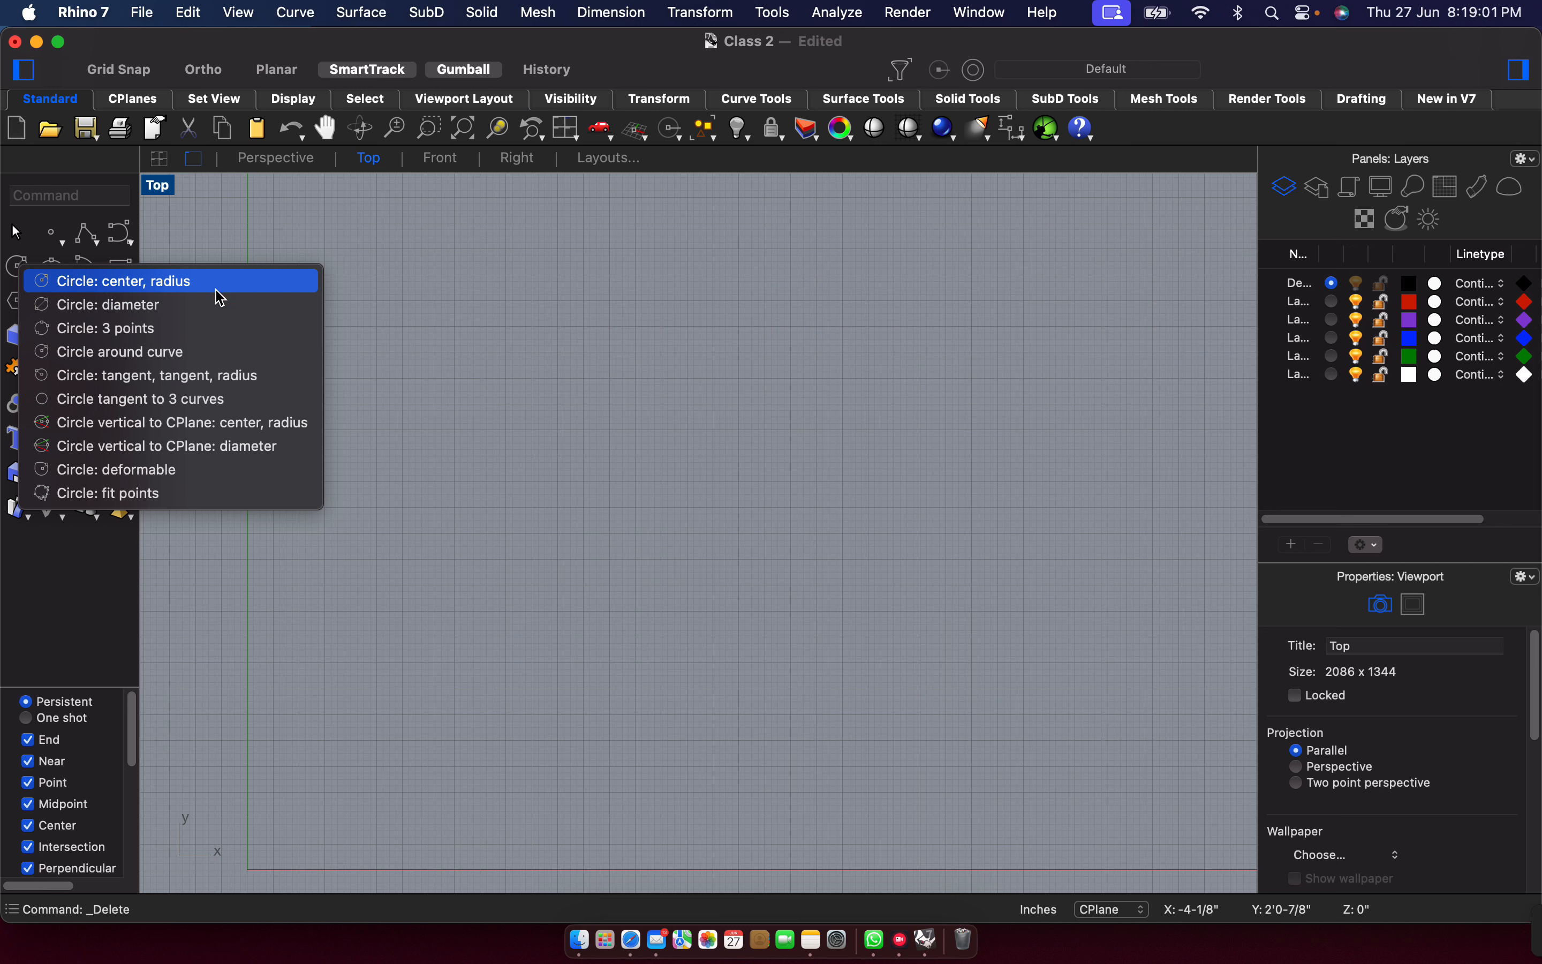
click(288, 353)
click(100, 281)
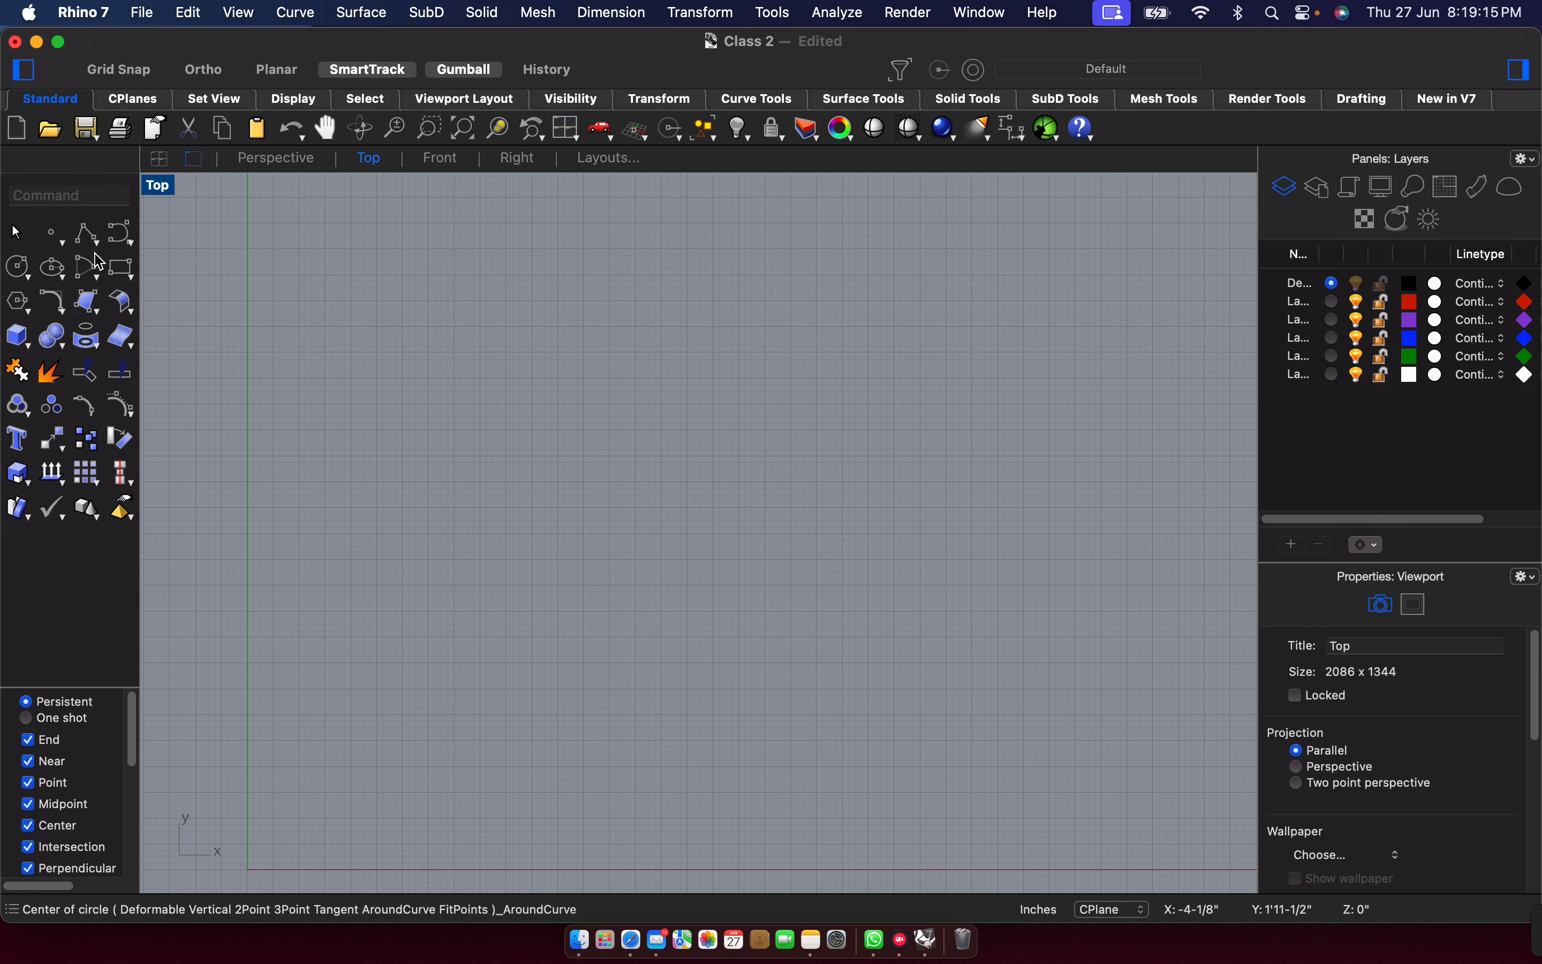
Draw a horizontal single-segment polyline across the Top view with Ortho, and select it.
click(89, 242)
click(404, 462)
click(824, 464)
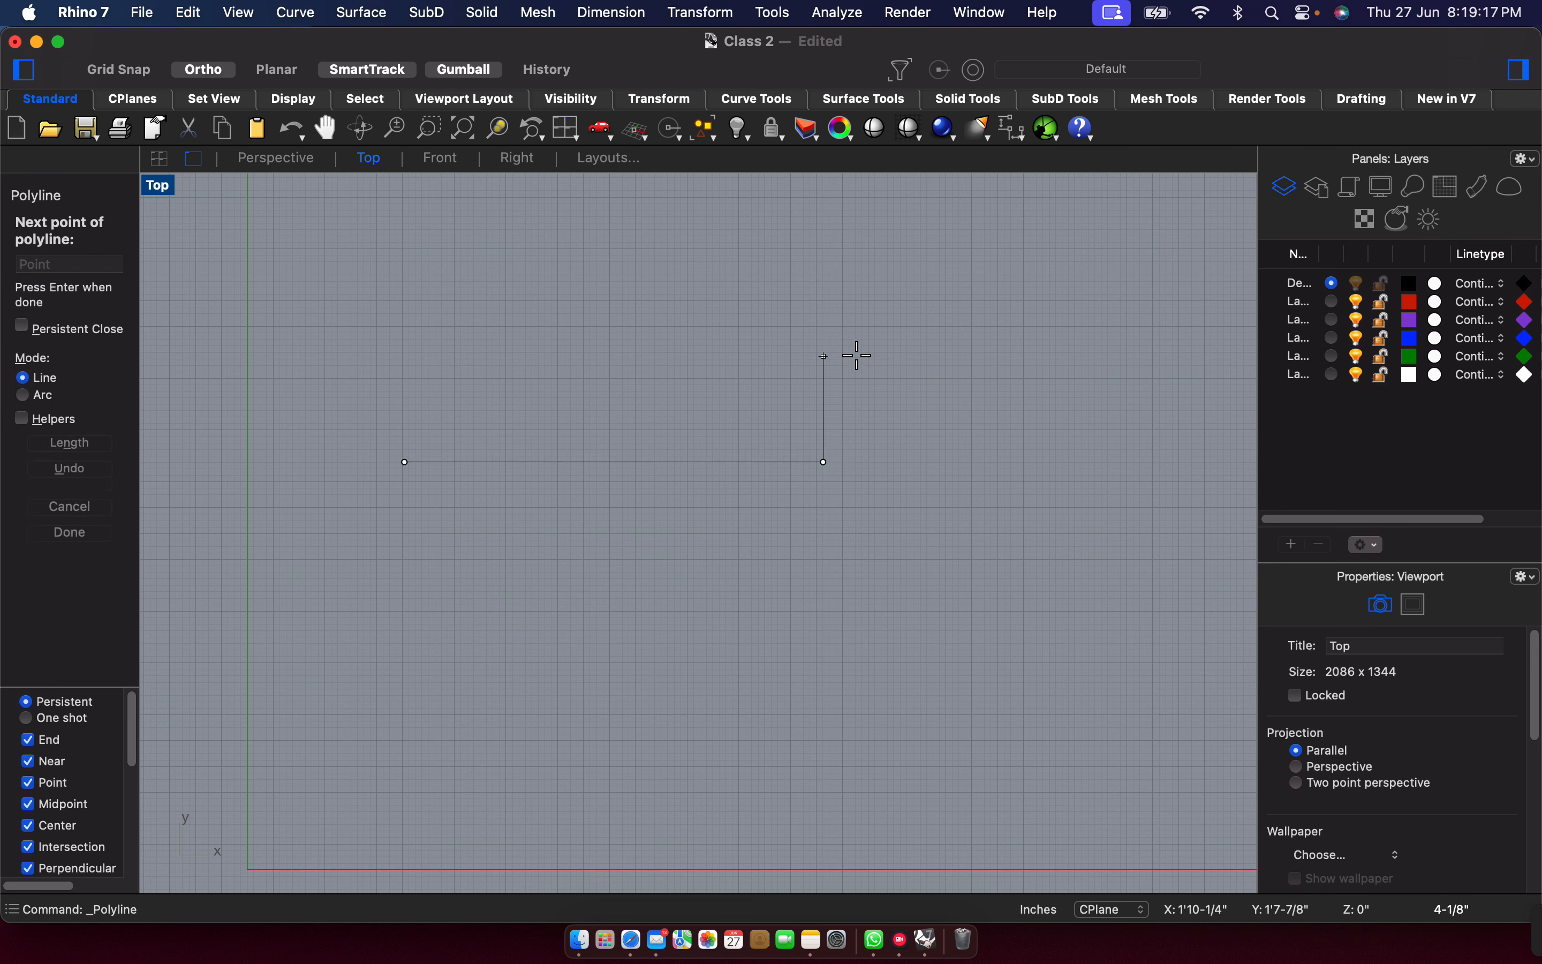
key(F8)
key(Return)
click(695, 464)
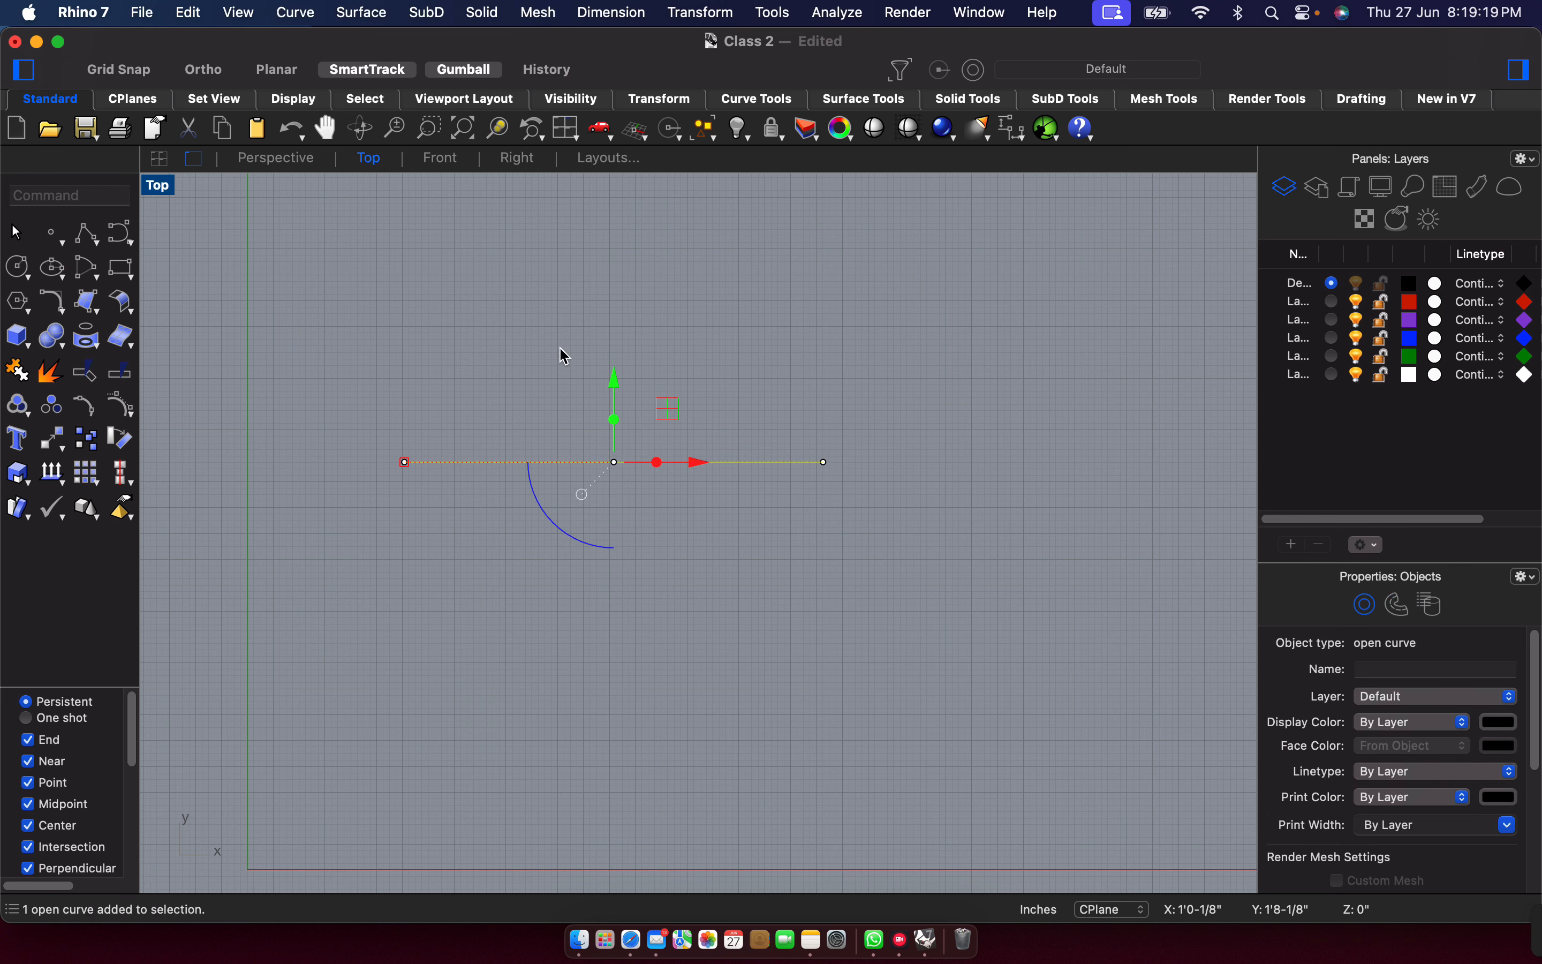
Maximize the Perspective view, zoom in on the selected line, and clear the selection.
double_click(167, 185)
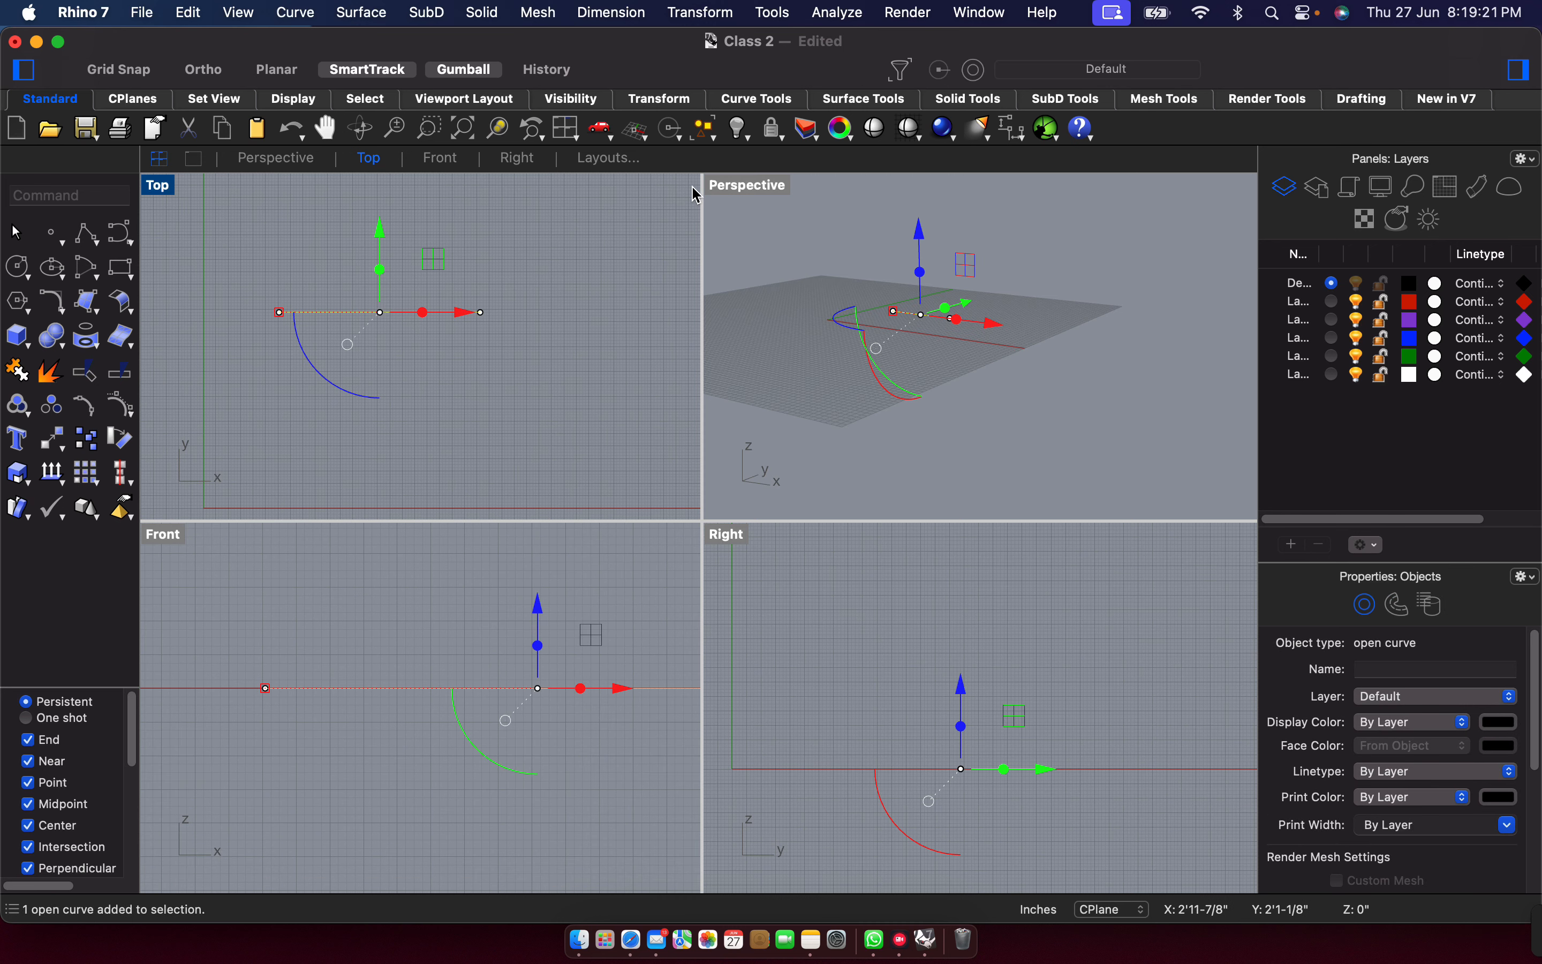
double_click(734, 185)
click(499, 129)
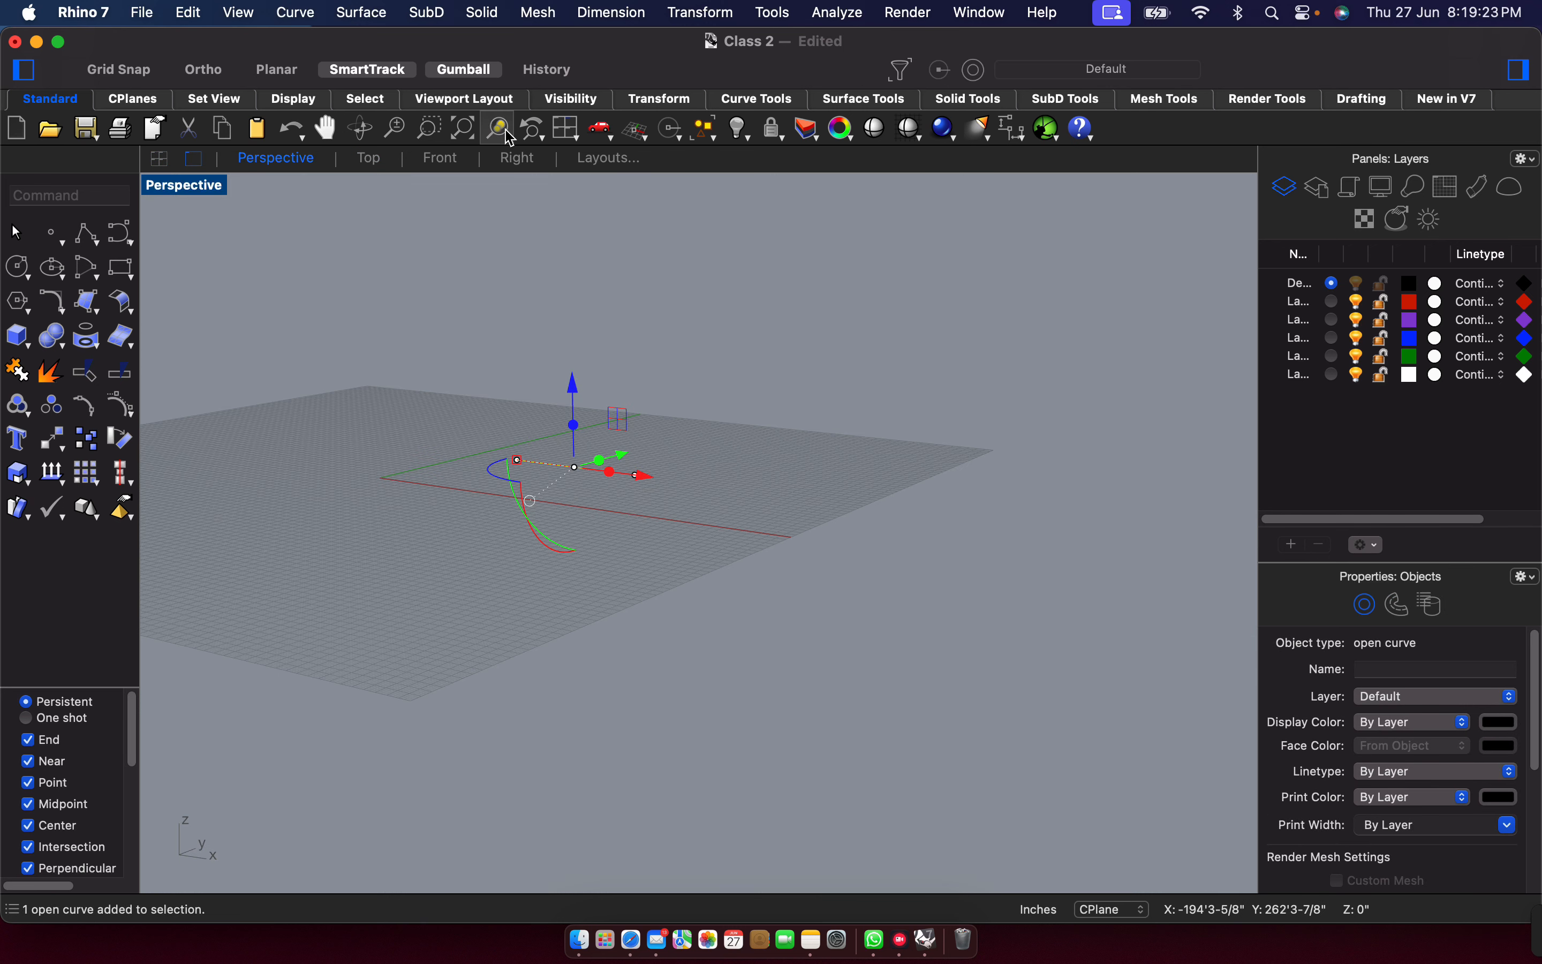
key(Escape)
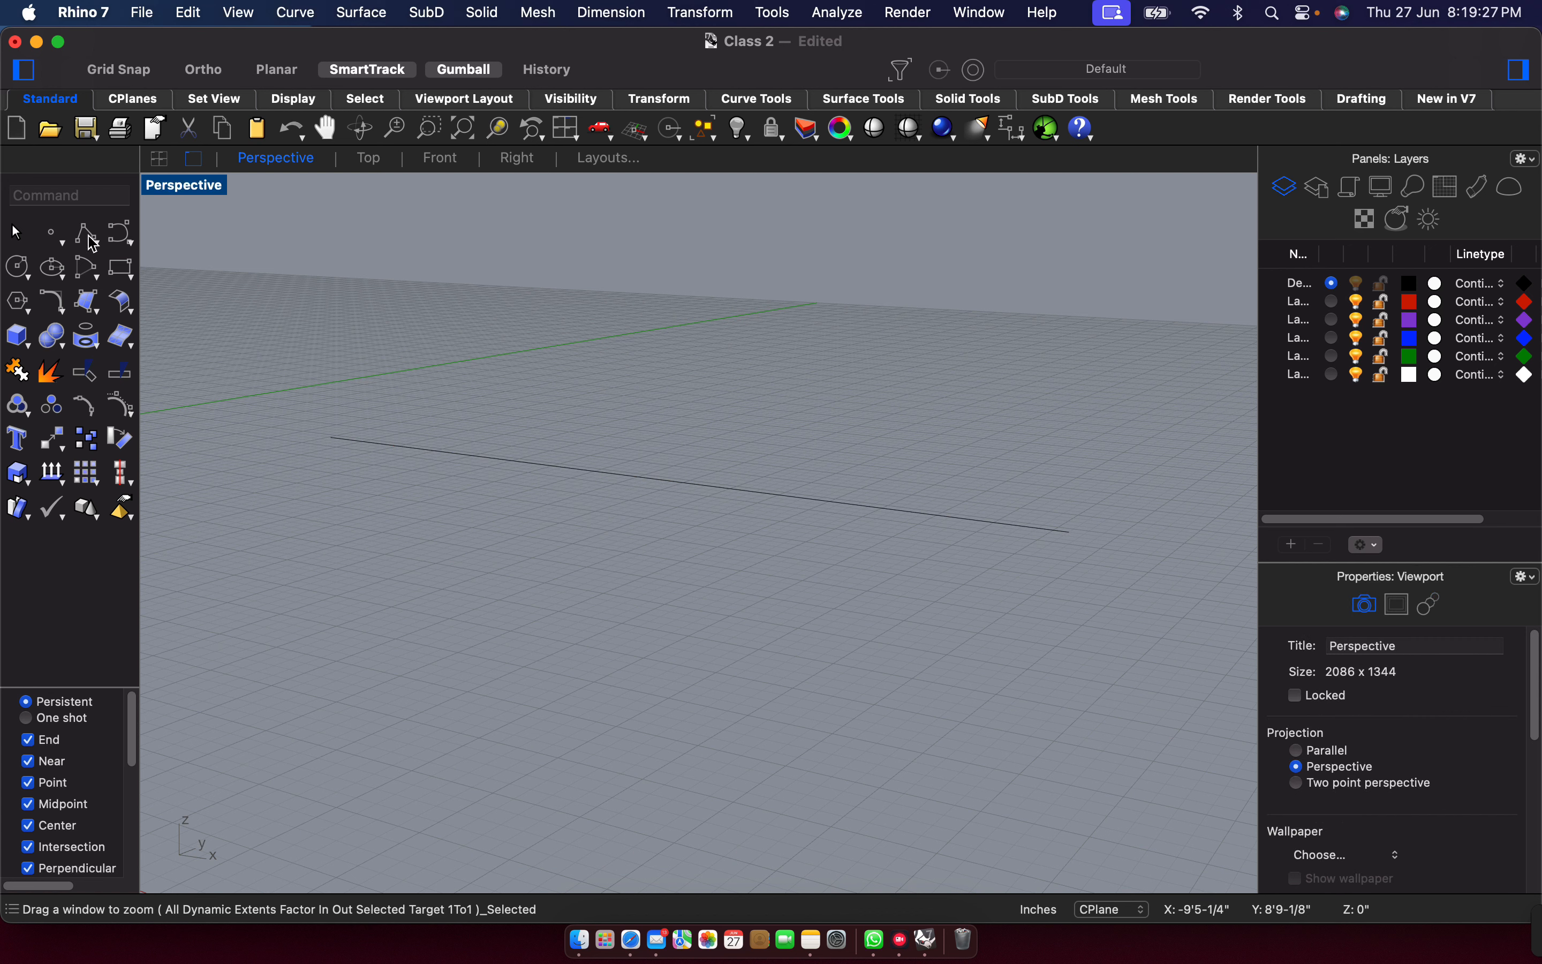
Draw a circle around the line as its curve, centered partway along it with a radius of about 4-3/4 inches, and delete it.
click(18, 268)
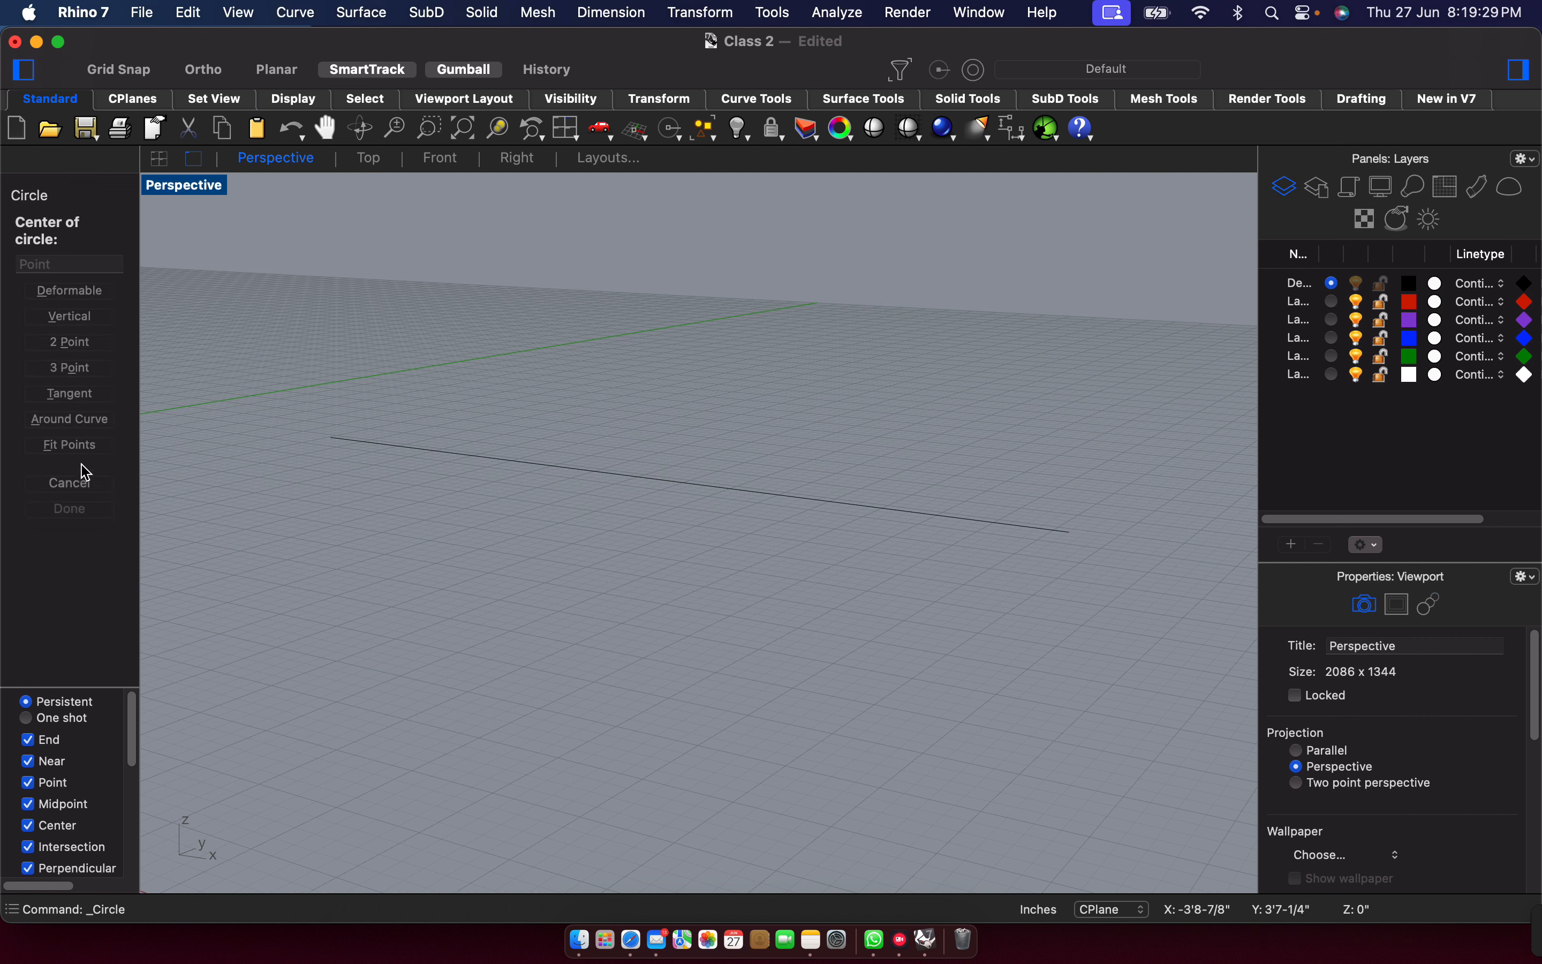
click(83, 483)
click(18, 280)
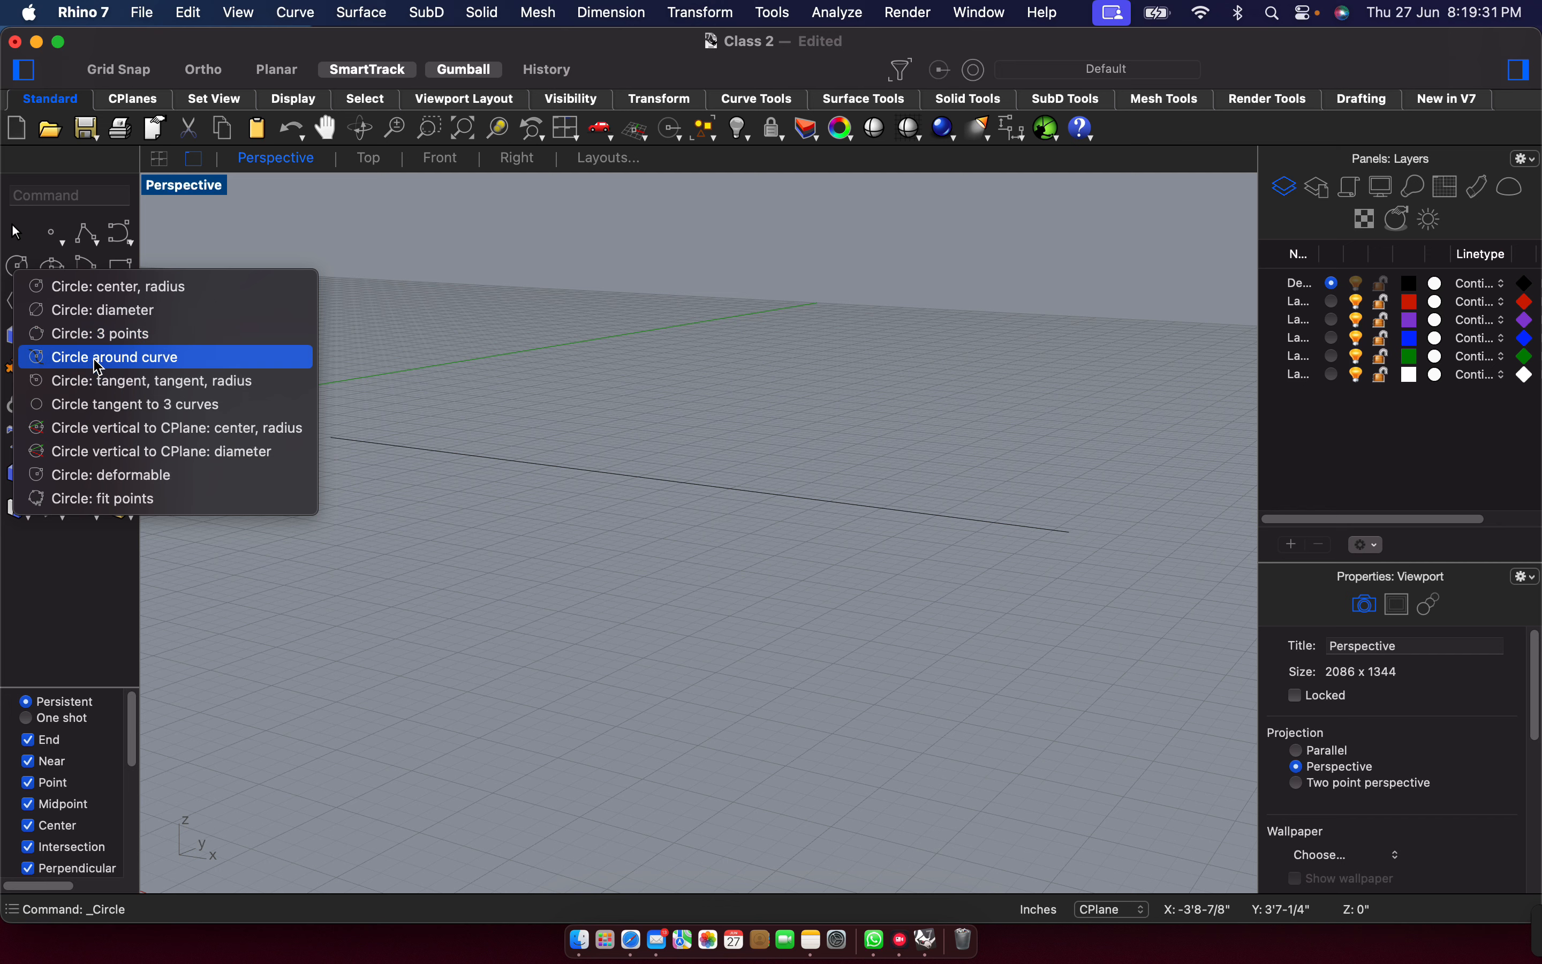
click(89, 354)
click(581, 472)
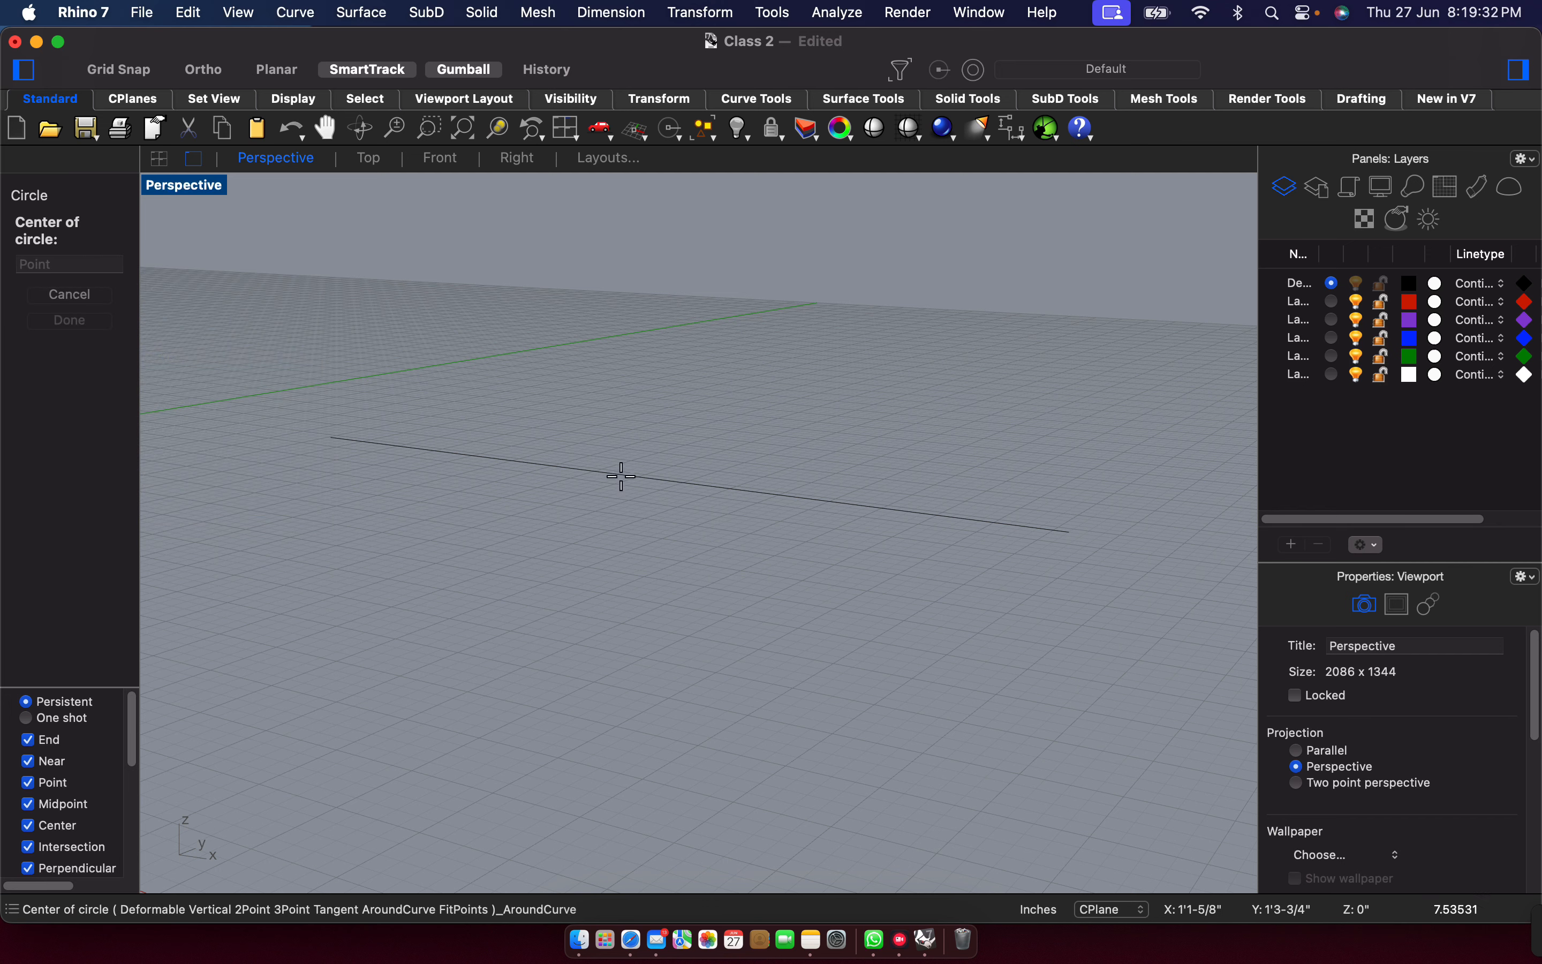
click(594, 472)
click(720, 451)
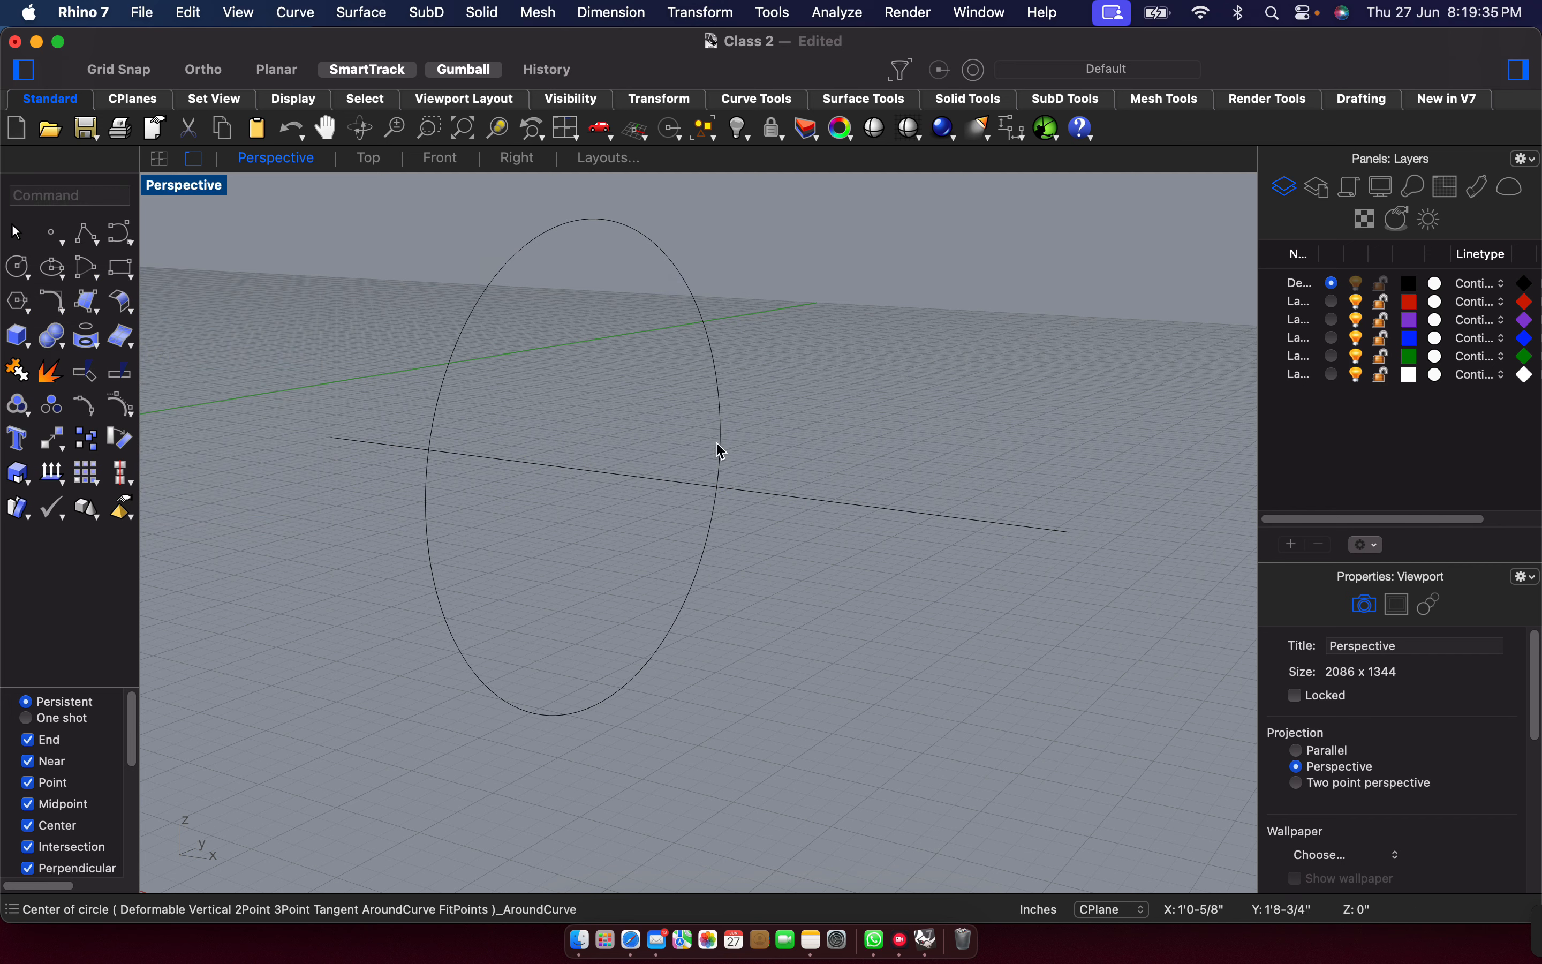
mouse_move(720, 451)
right_down()
mouse_move(717, 502)
mouse_move(735, 448)
mouse_move(721, 465)
right_up()
right_drag(584, 454, 685, 485)
click(715, 419)
key(Delete)
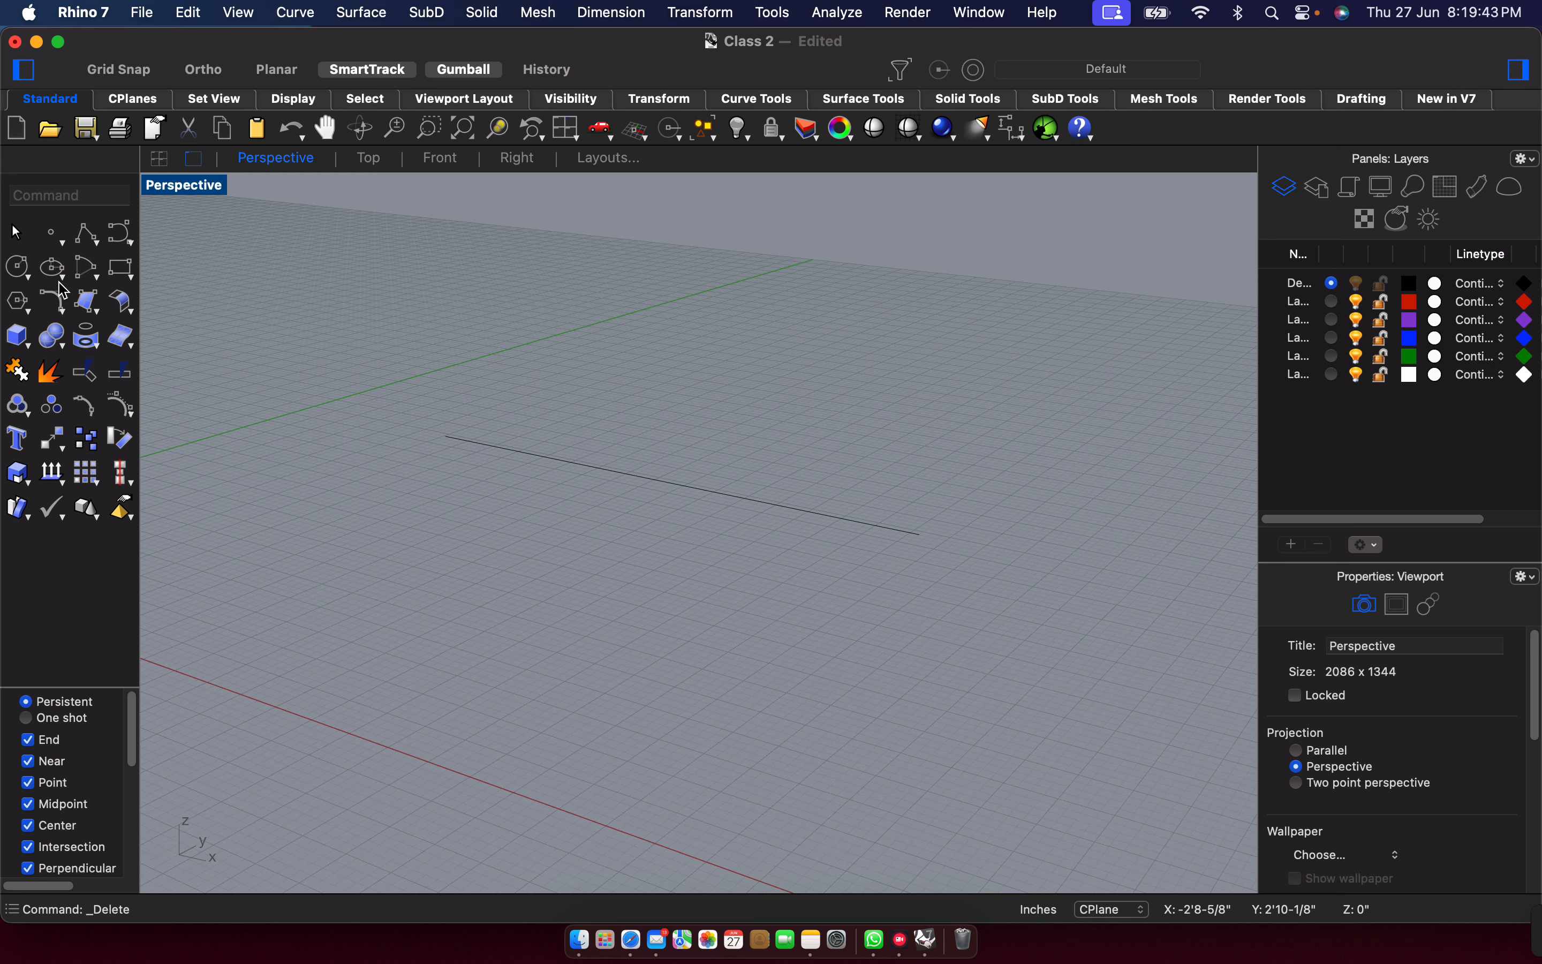
Draw a deformable circle in the Perspective view, centered beside the line's far end, and show its control points.
click(23, 276)
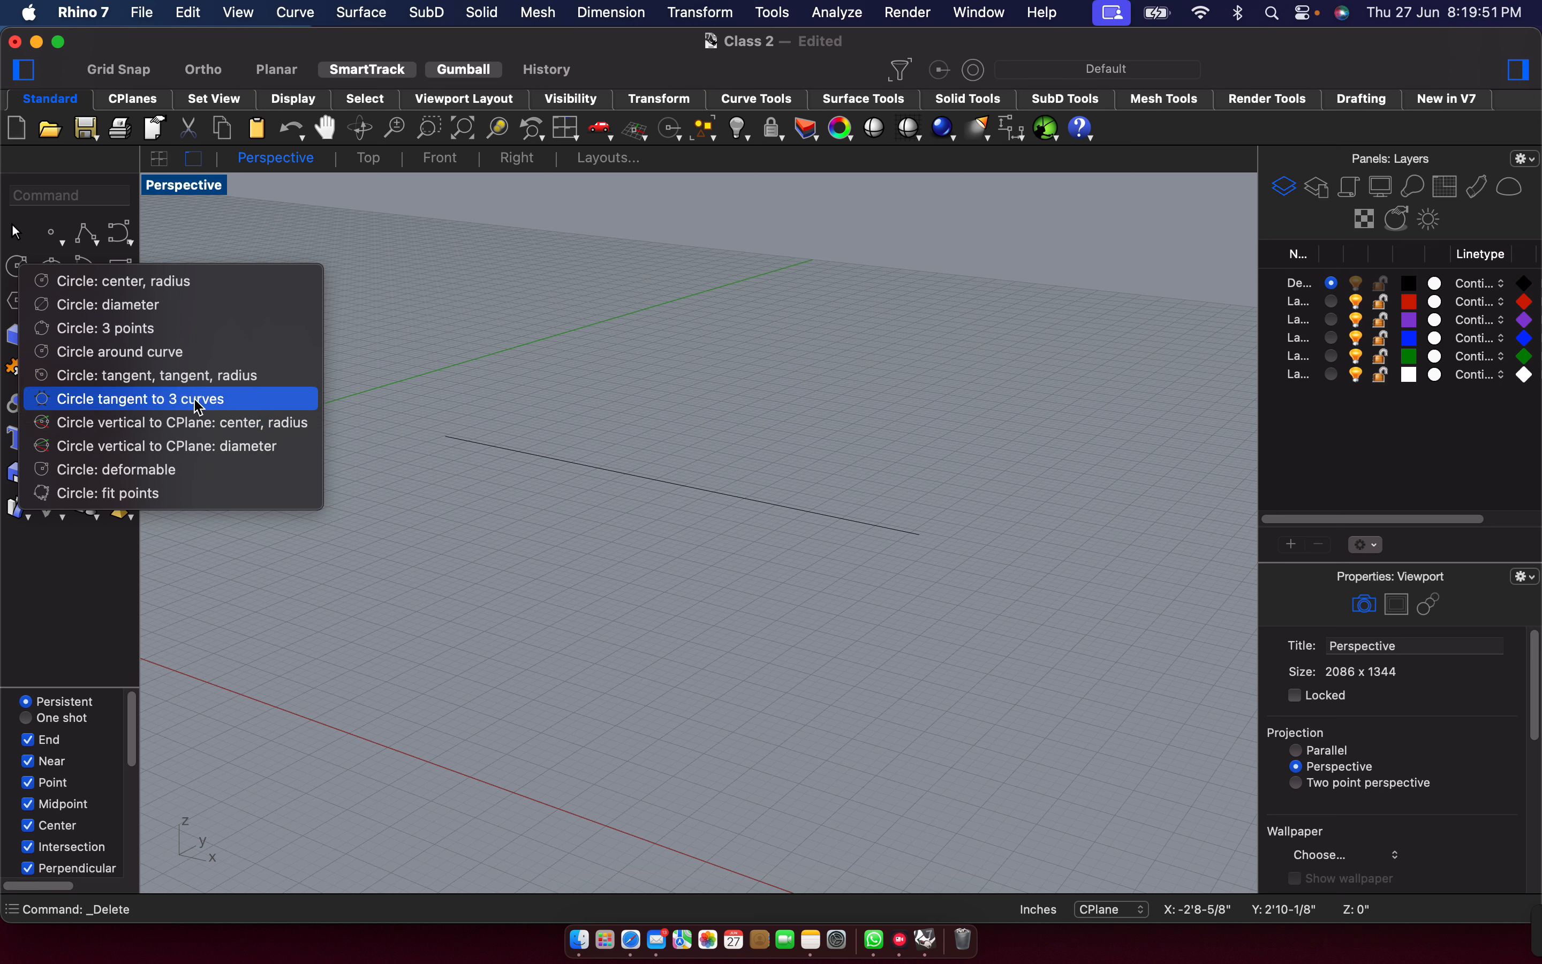
click(168, 469)
click(418, 394)
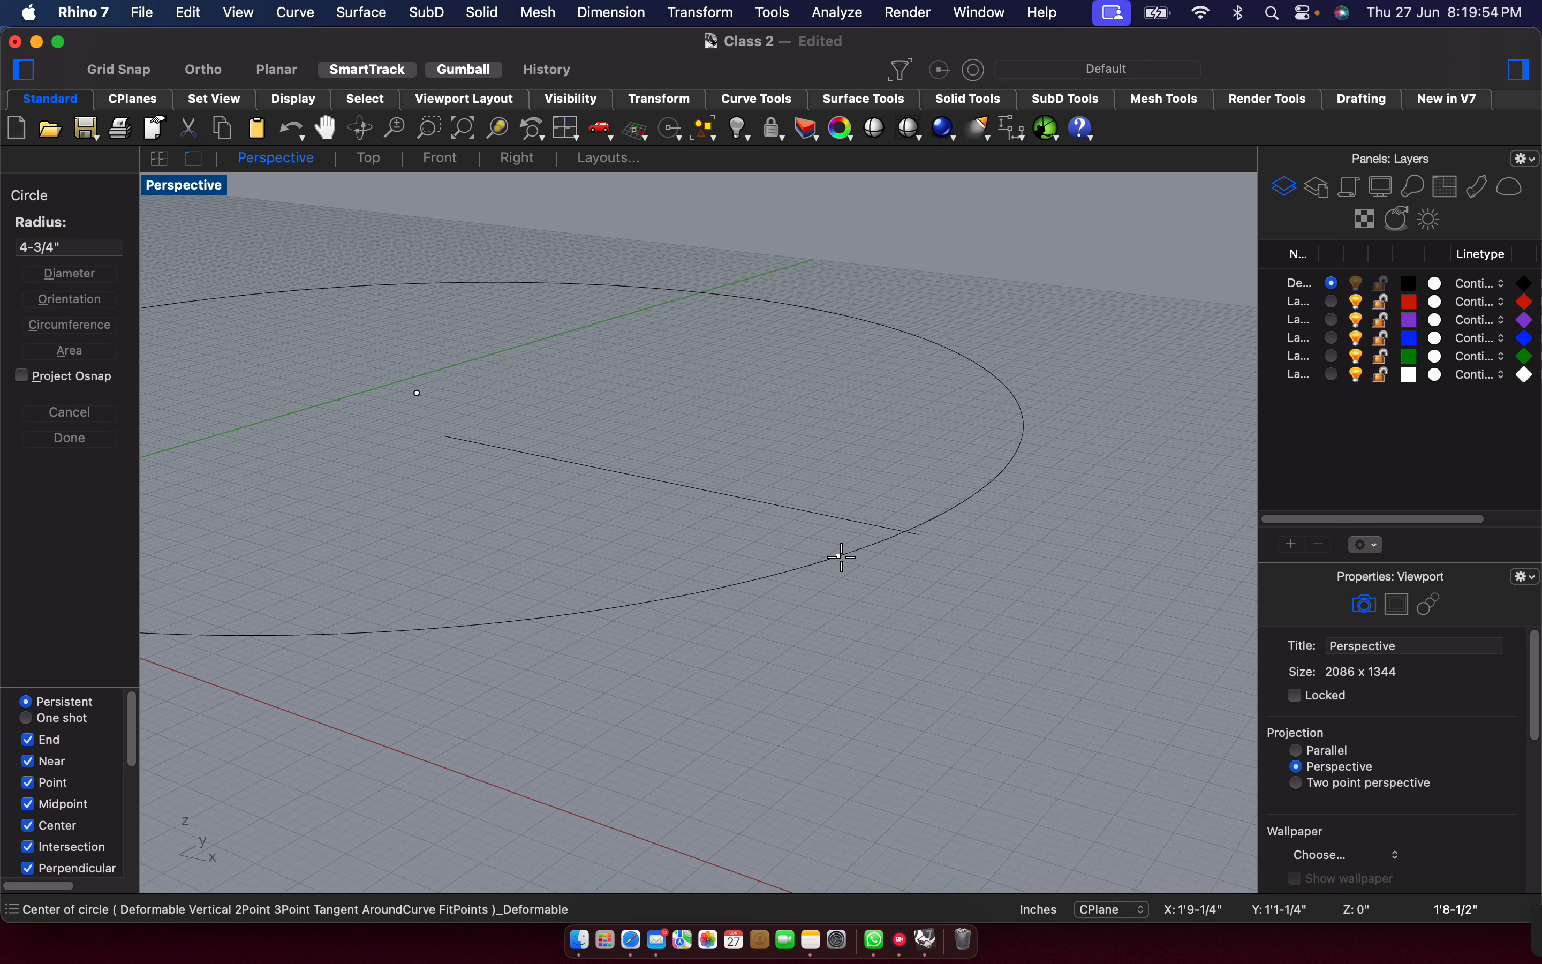
click(656, 472)
click(745, 416)
key(F10)
drag(716, 304, 876, 328)
Delete the deformable circle together with the line, and maximize the Top view.
scroll(701, 294, down, 3)
drag(509, 248, 1002, 558)
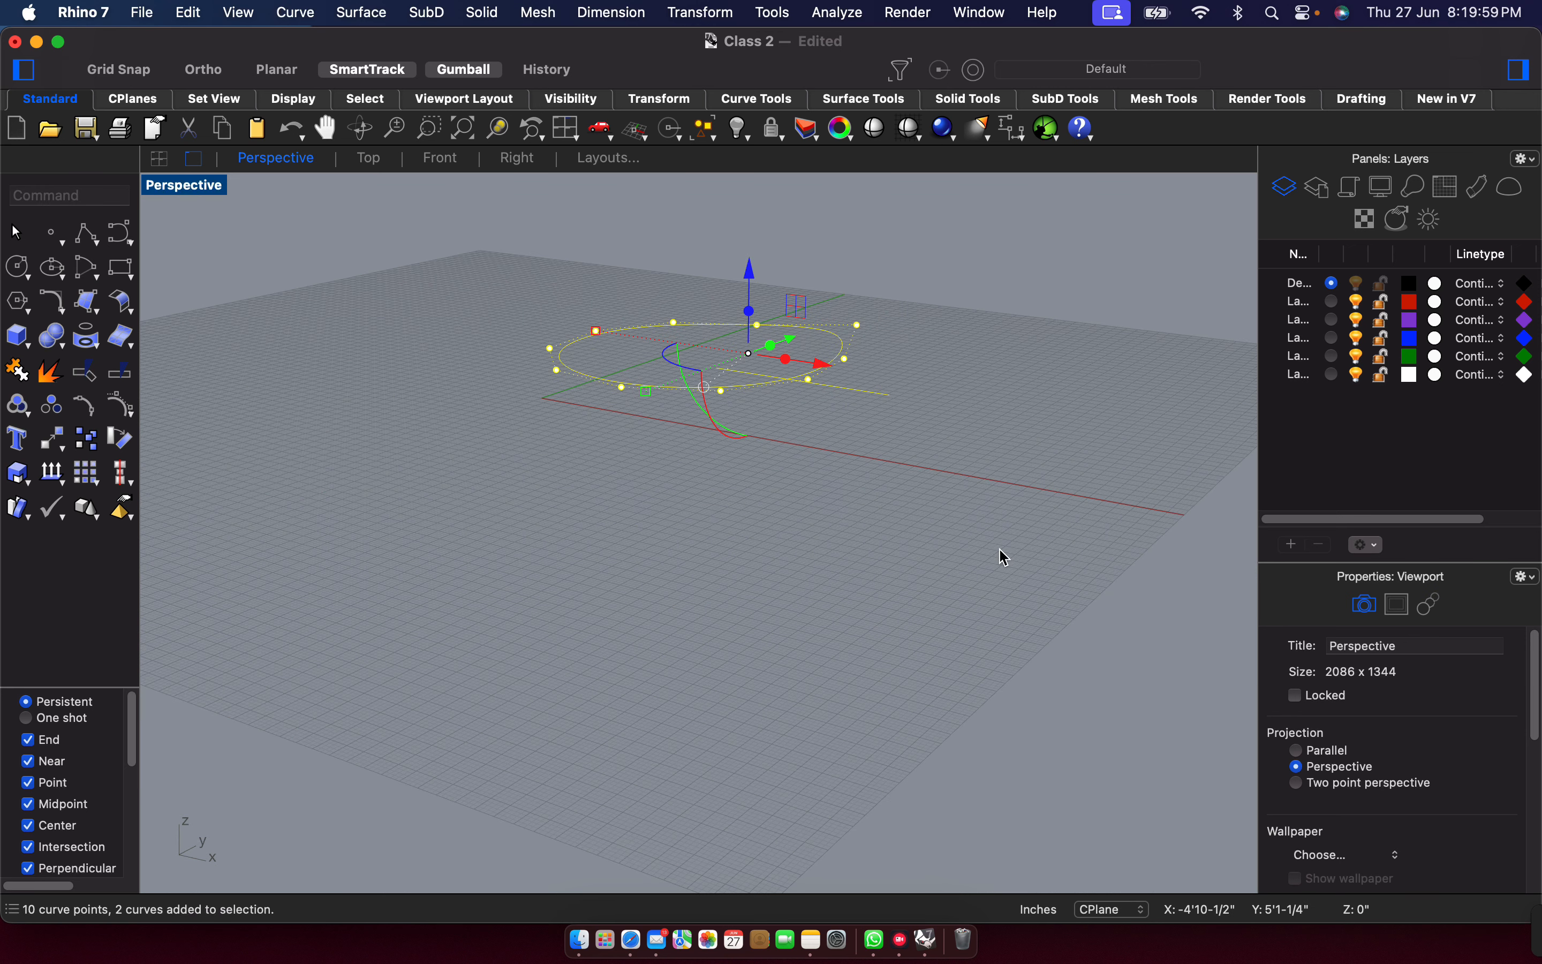
key(Delete)
double_click(202, 188)
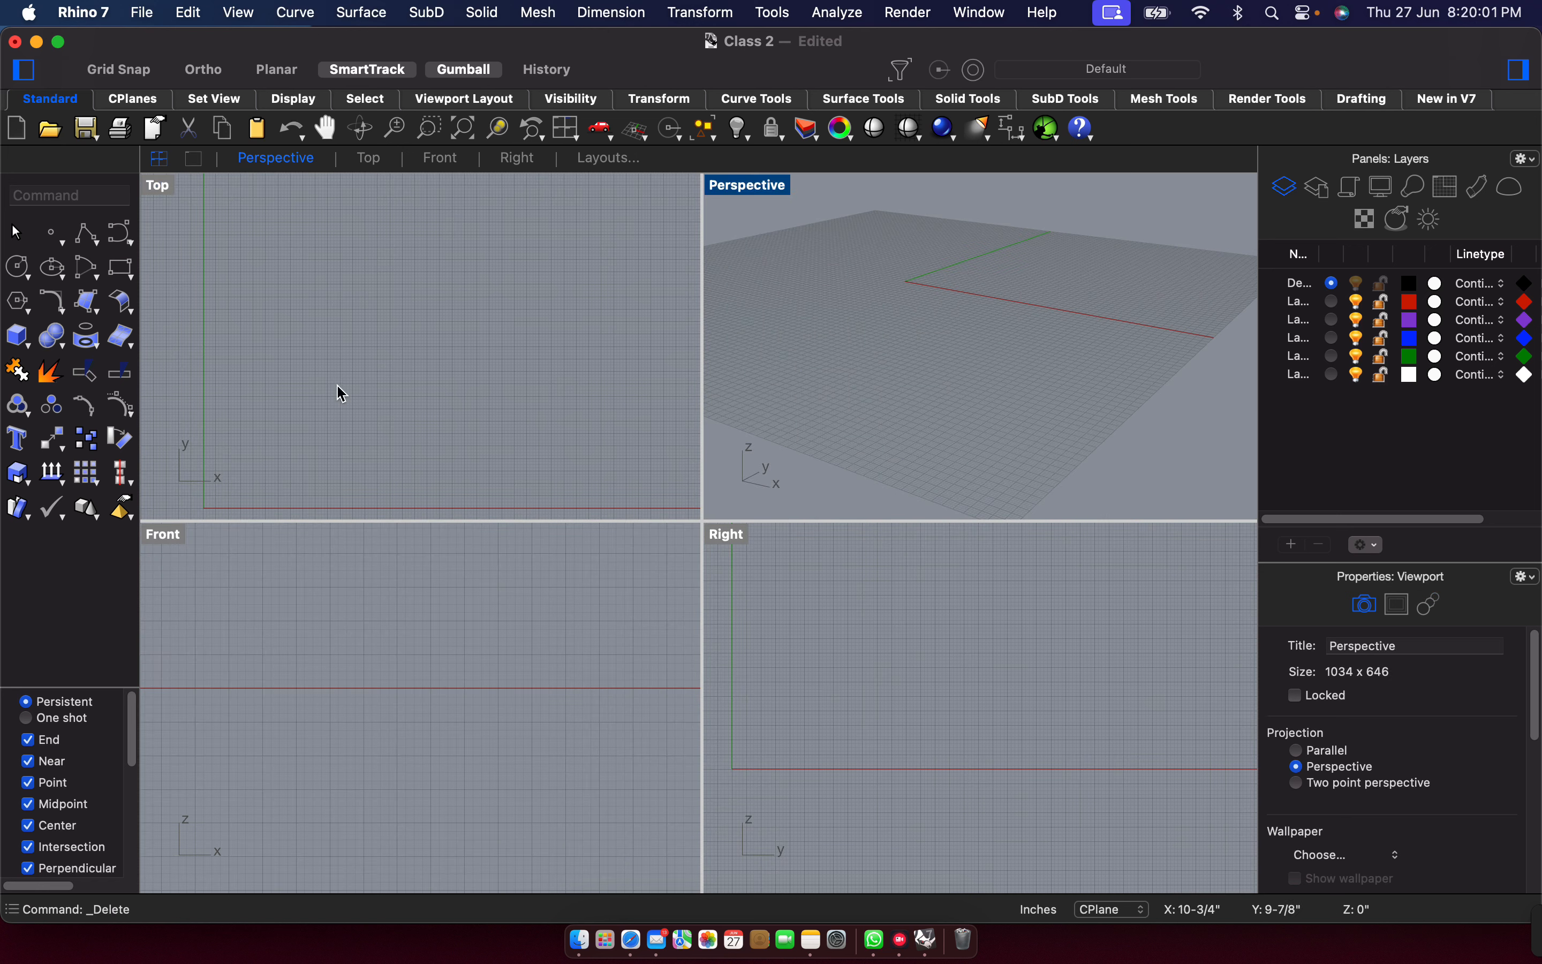
double_click(158, 187)
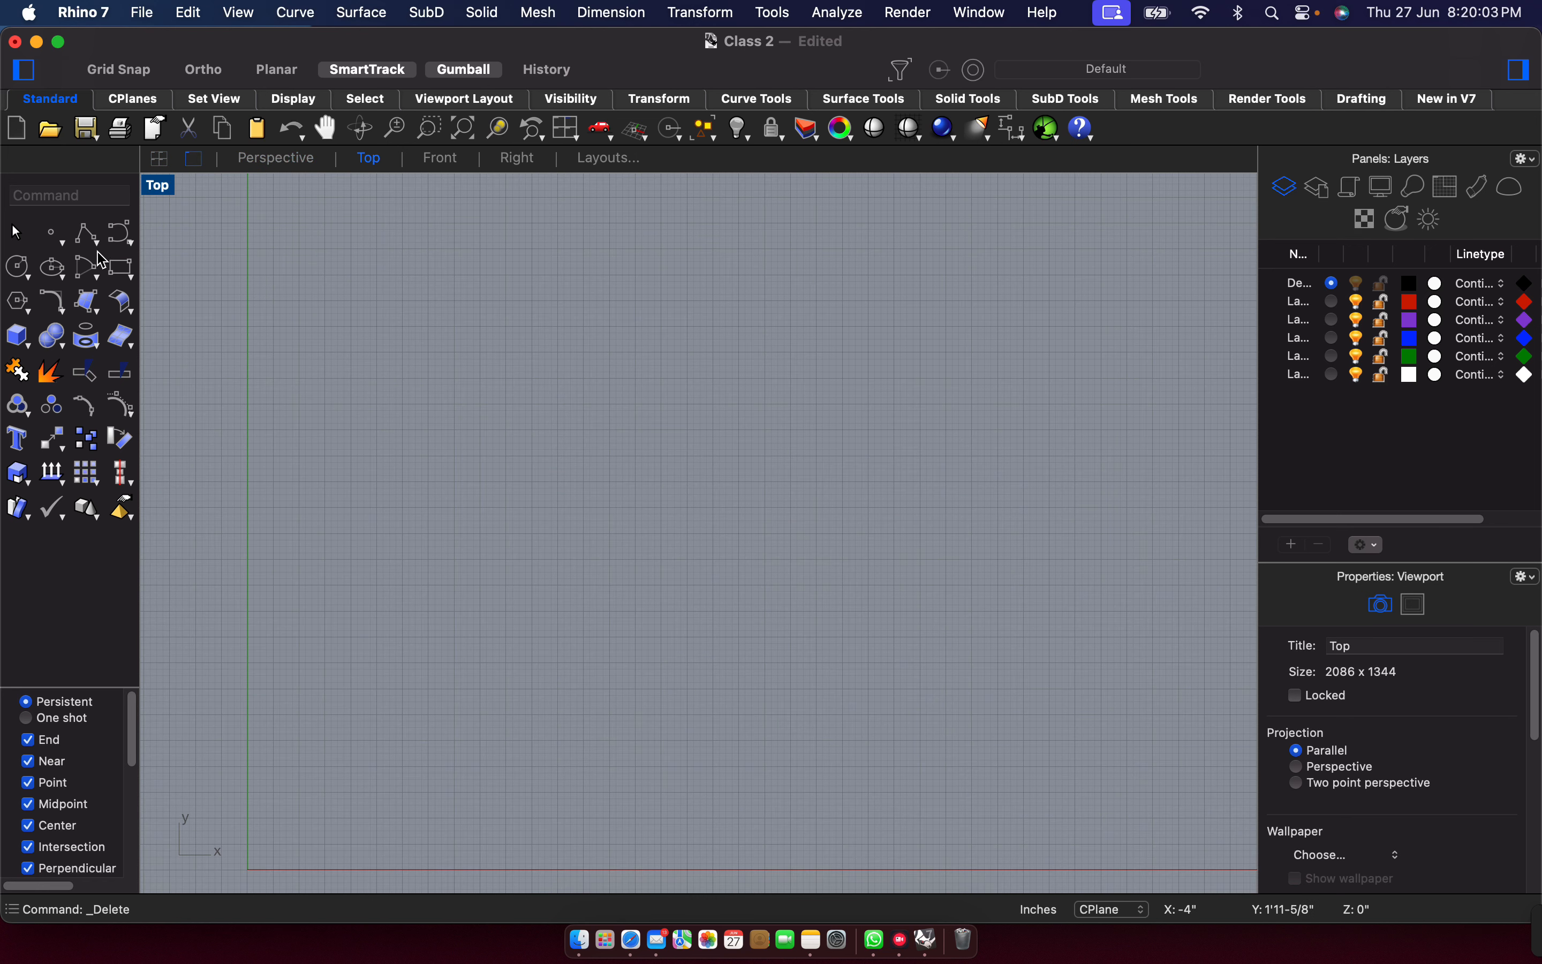
Draw a center-radius circle with a radius of about 6 inches, touching the Y axis in the Top view.
click(37, 275)
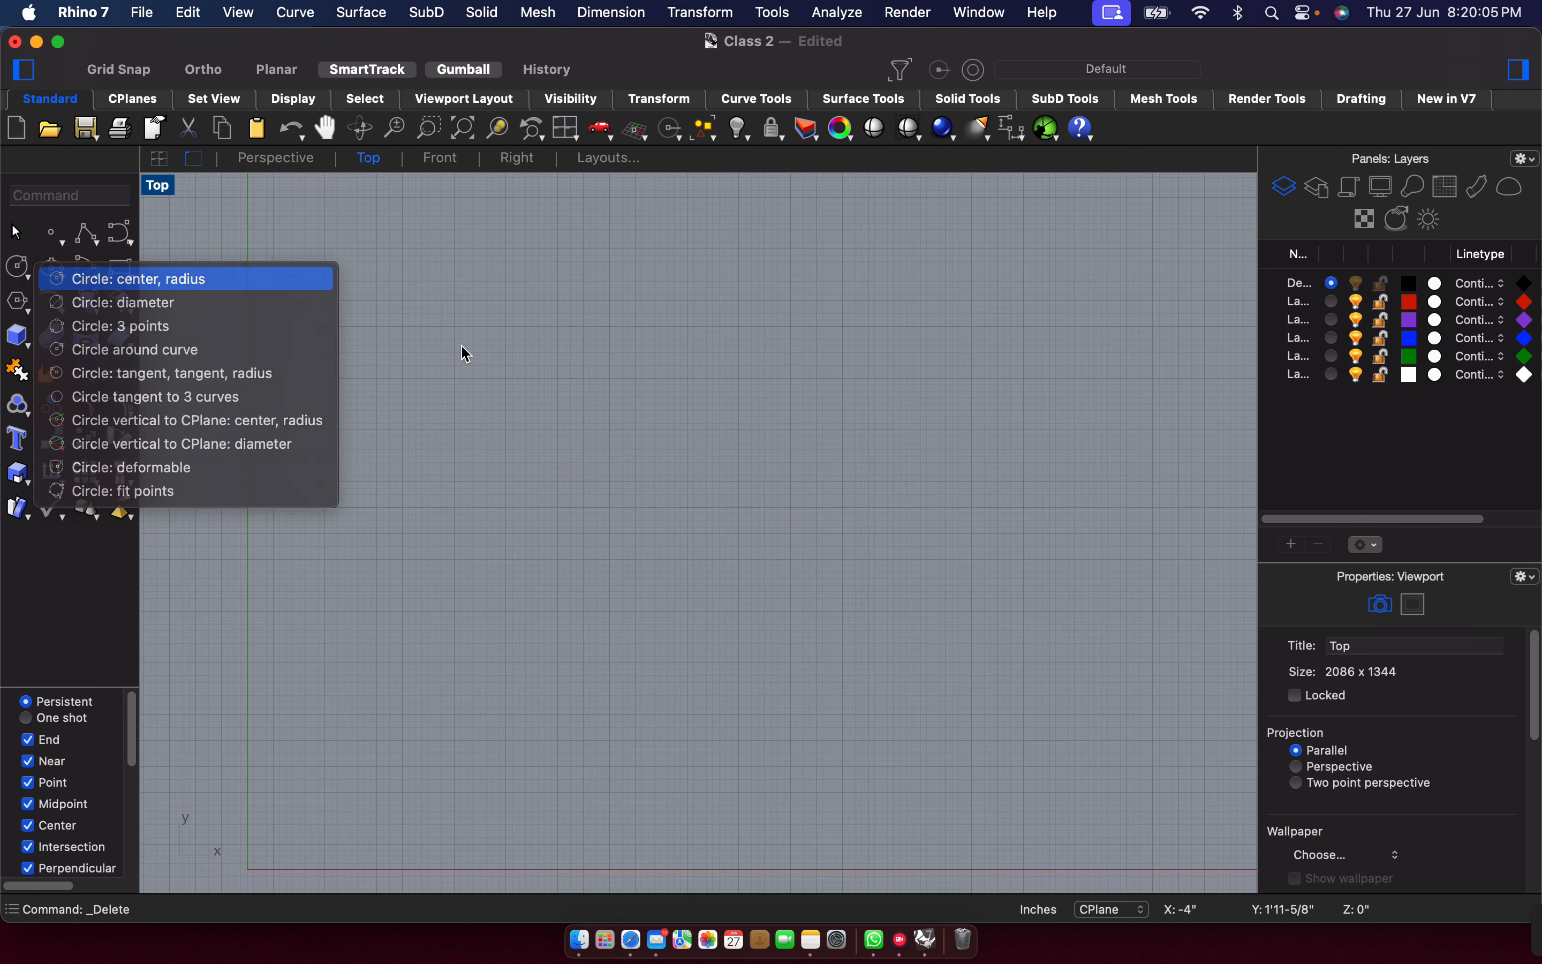
click(402, 475)
click(557, 498)
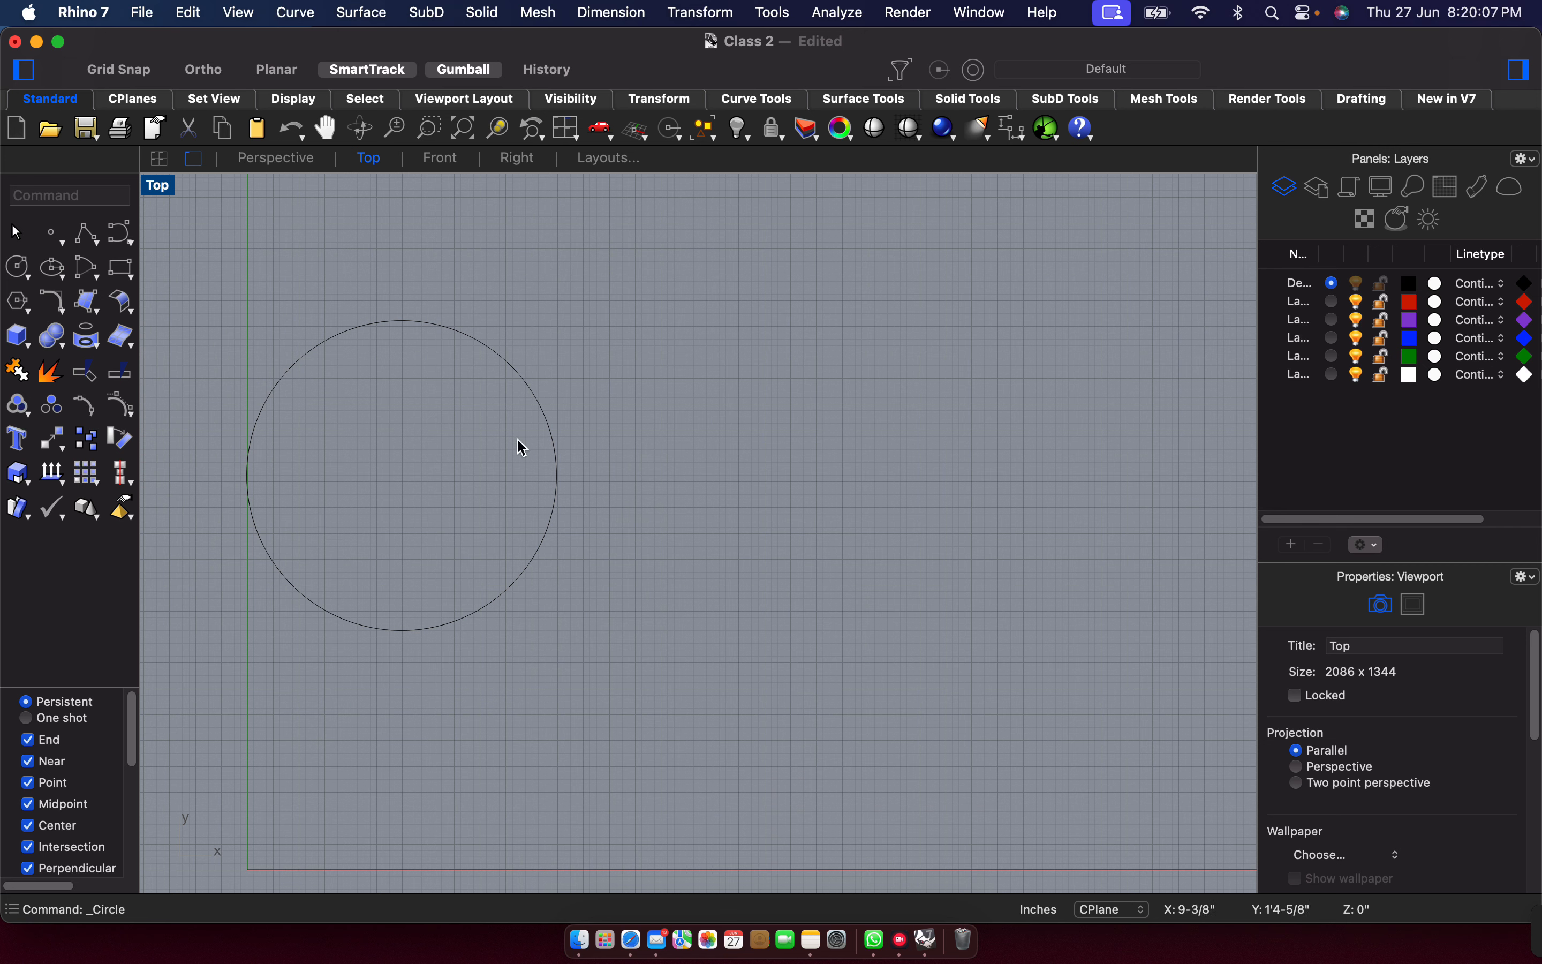
Stretch the circle by pulling its right-hand control point outward and its upper-right one upward, and delete the circle.
click(555, 451)
click(557, 498)
drag(617, 500, 783, 505)
click(580, 345)
drag(581, 296, 581, 203)
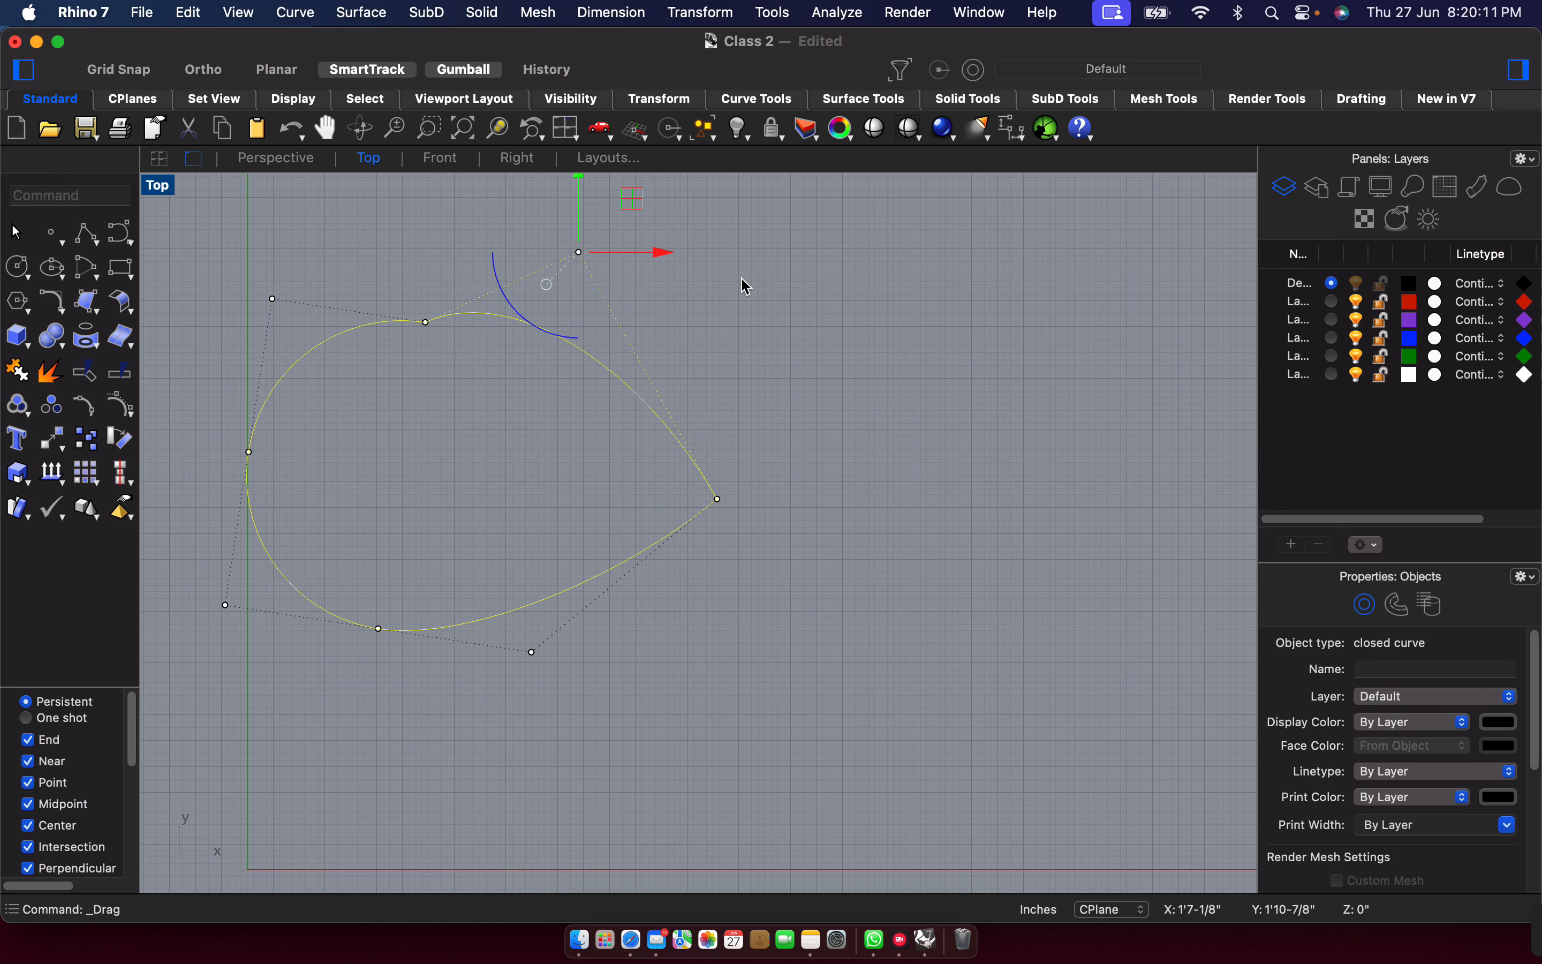
key(Escape)
drag(233, 266, 878, 752)
key(Delete)
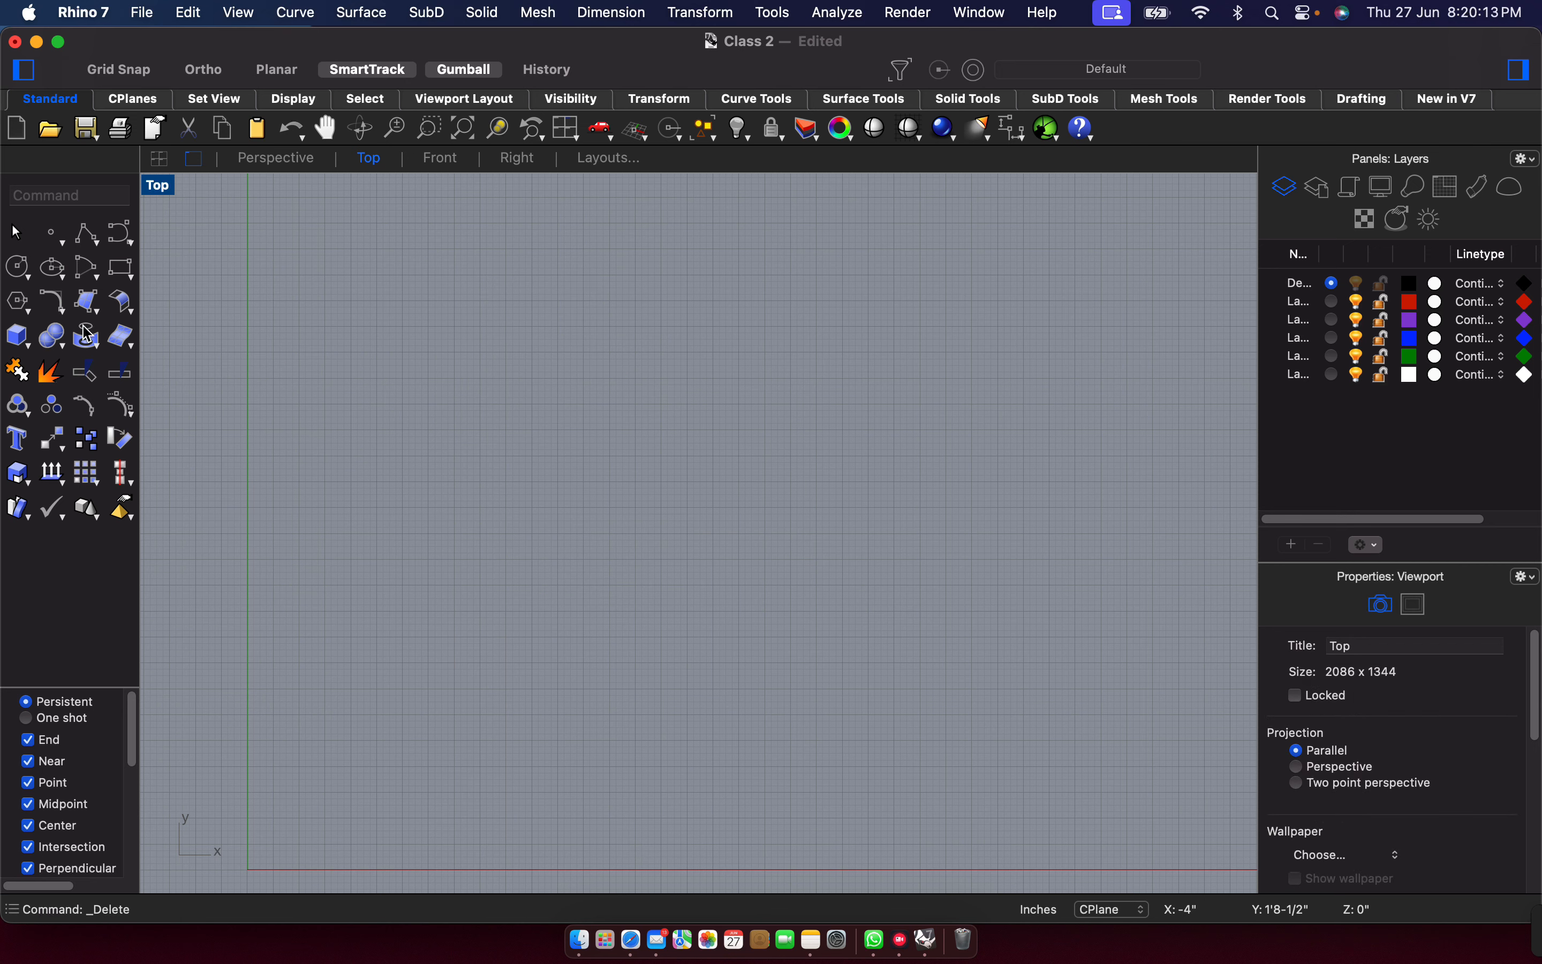
Draw a deformable circle with a radius of about 11-1/2 inches in the Top view and show its control points.
click(19, 278)
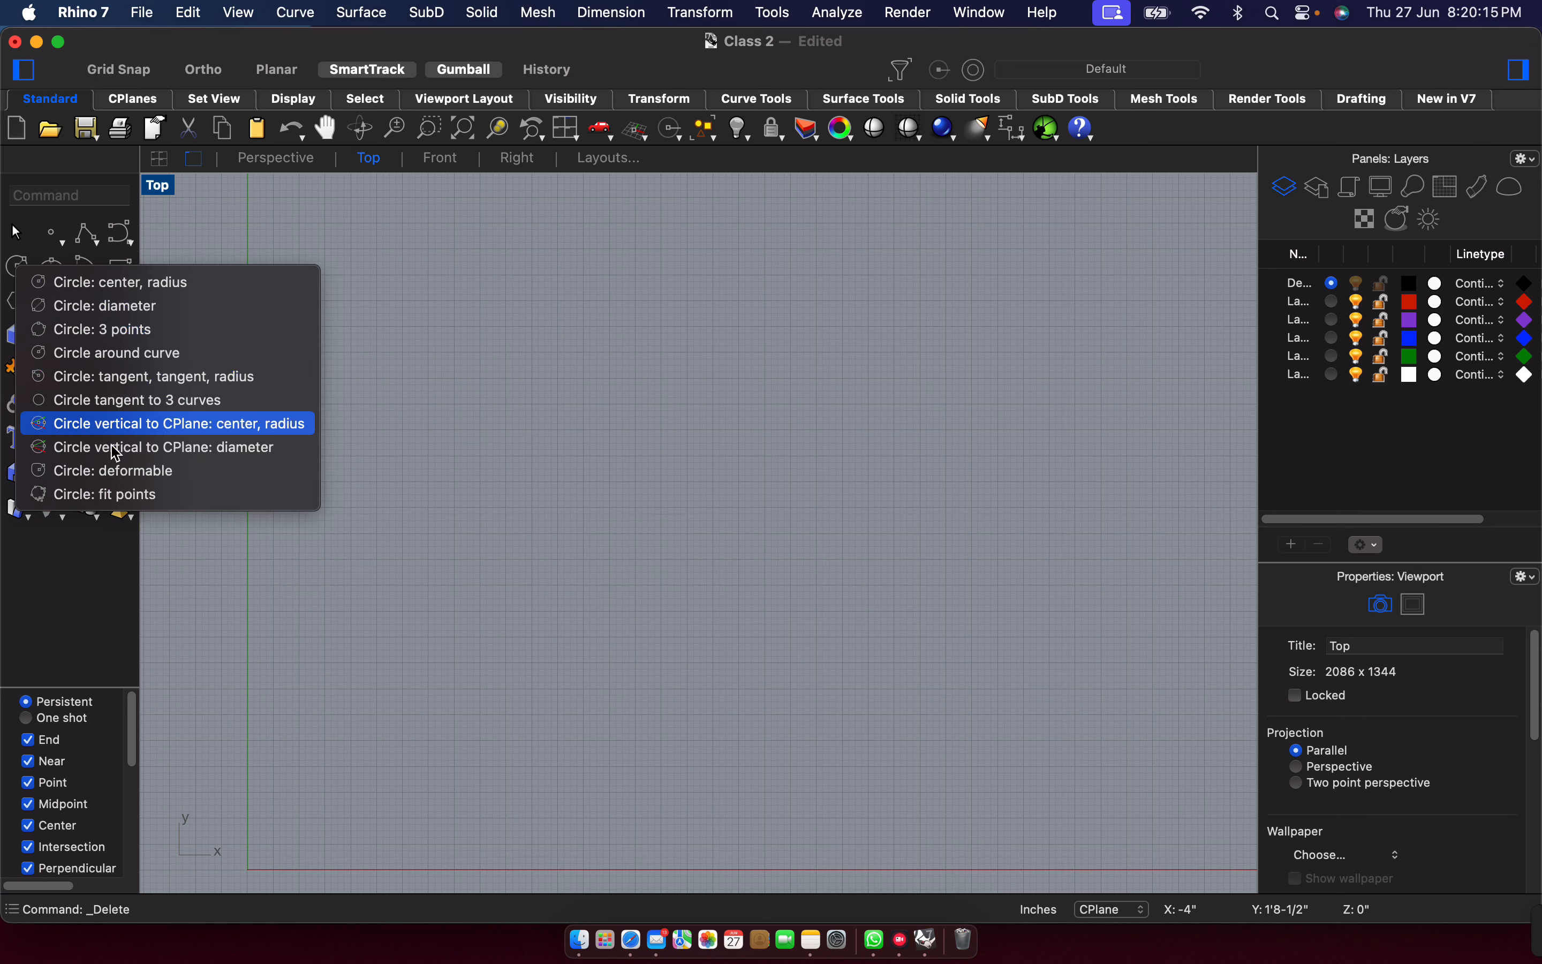
click(121, 472)
click(655, 446)
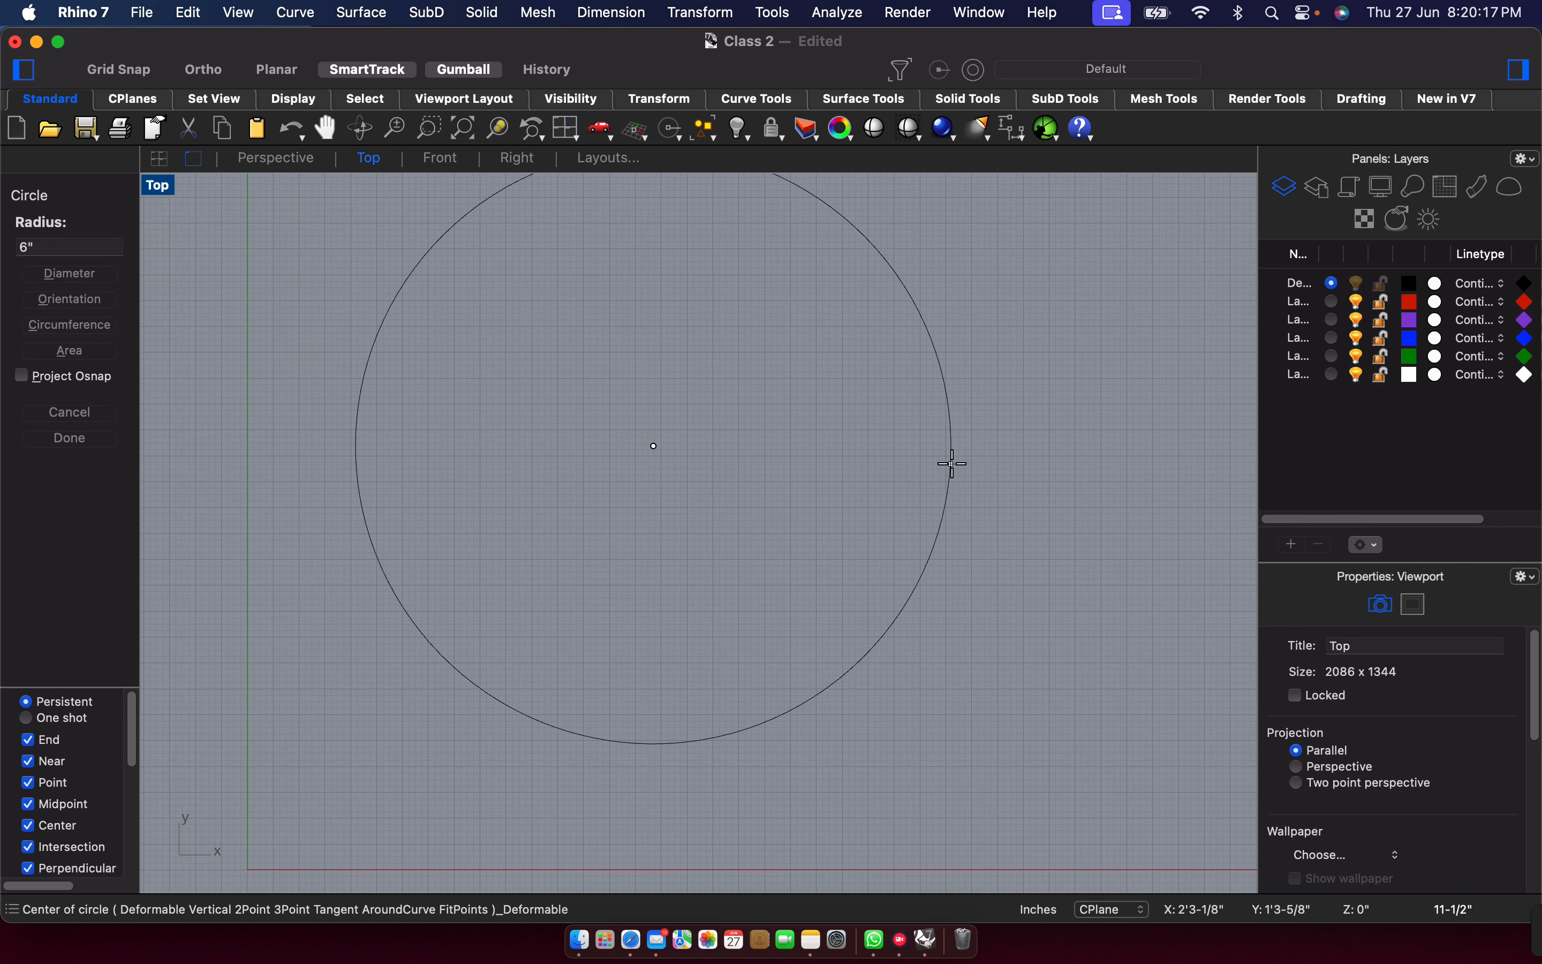
click(950, 465)
scroll(836, 362, down, 3)
scroll(805, 379, right, 2)
key(Escape)
click(805, 379)
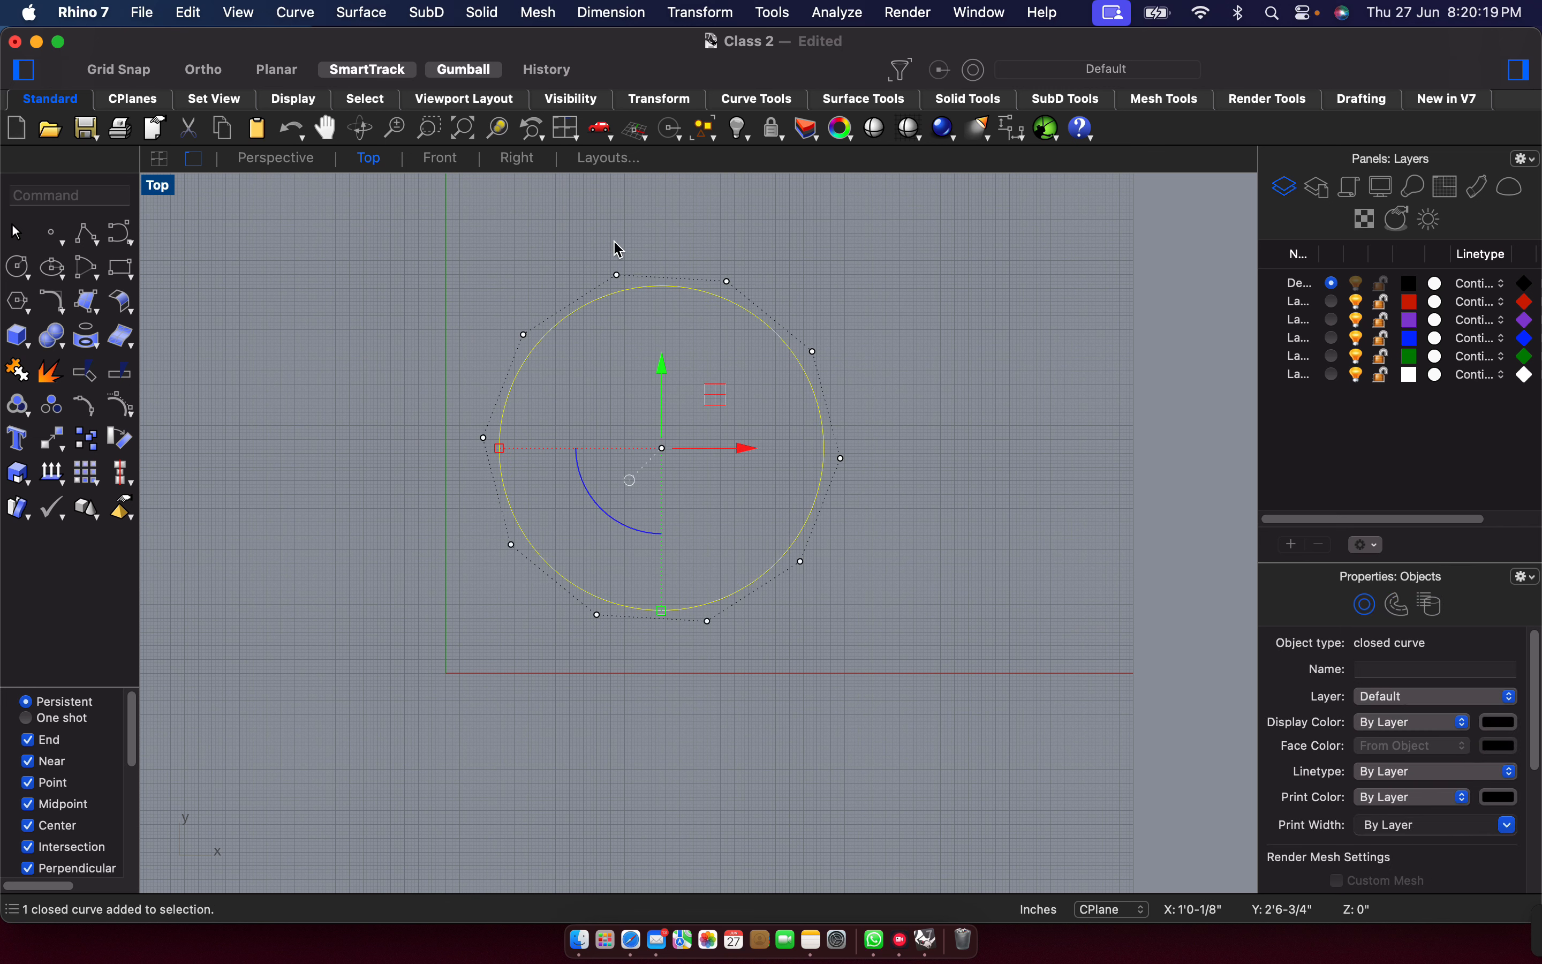
Move the deformable circle's two uppermost control points upward and its two lower-right control points outward to the right.
drag(594, 250, 792, 327)
drag(678, 227, 678, 181)
drag(899, 414, 781, 631)
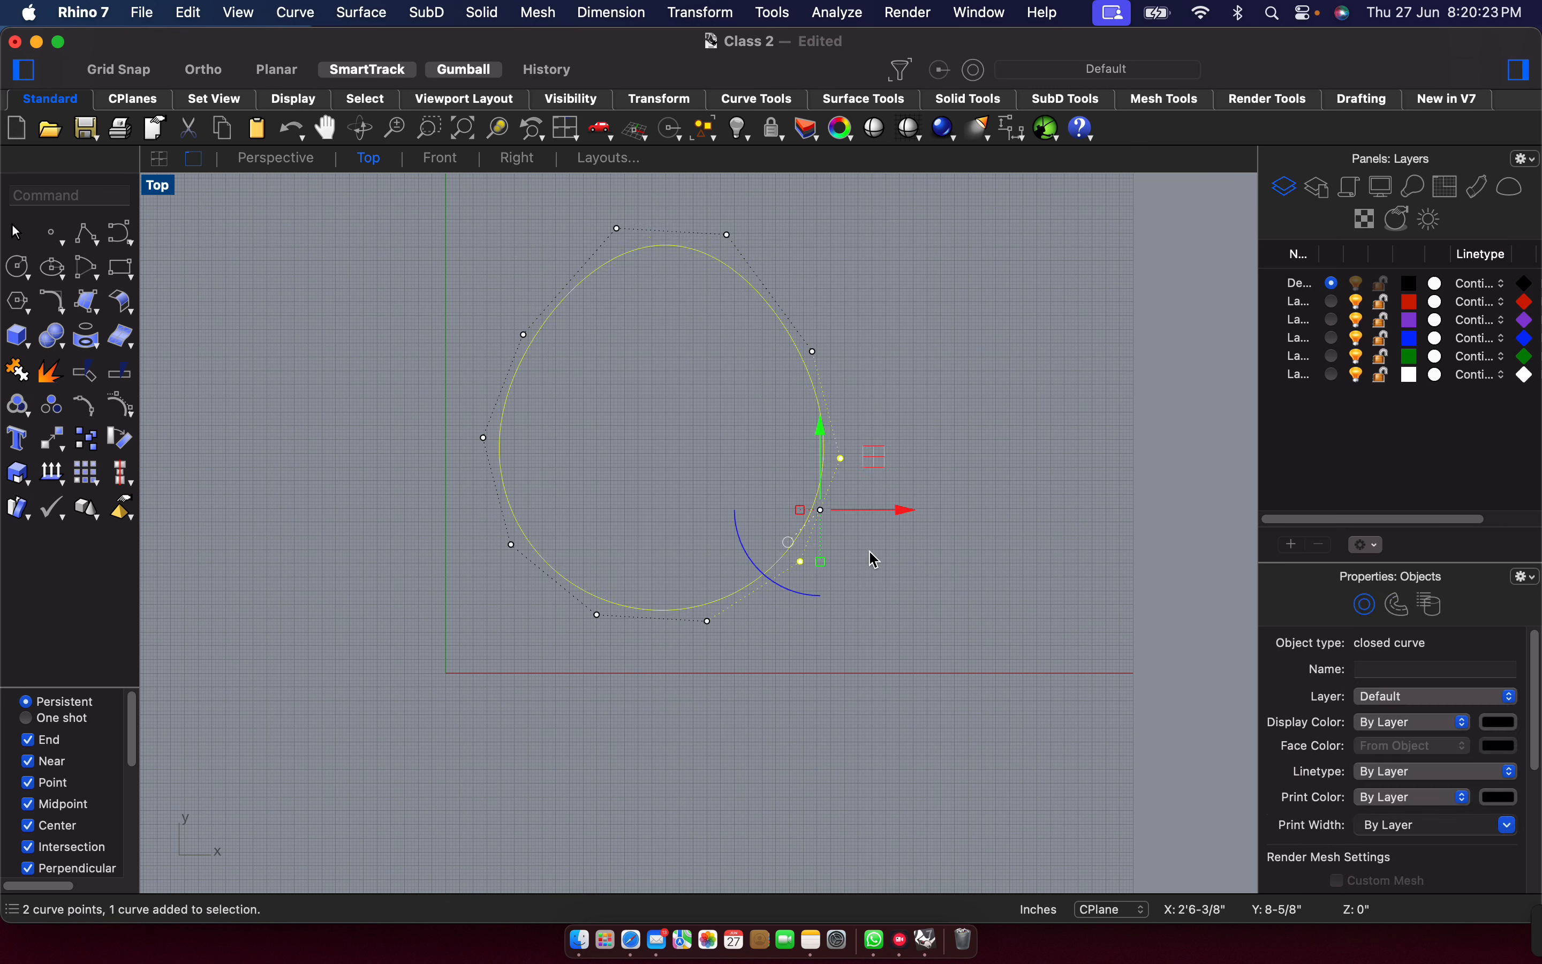
drag(936, 514, 1035, 514)
Move the two lower-left control points of the deformable circle together, pulling them away from and back toward the shape.
drag(450, 501, 640, 696)
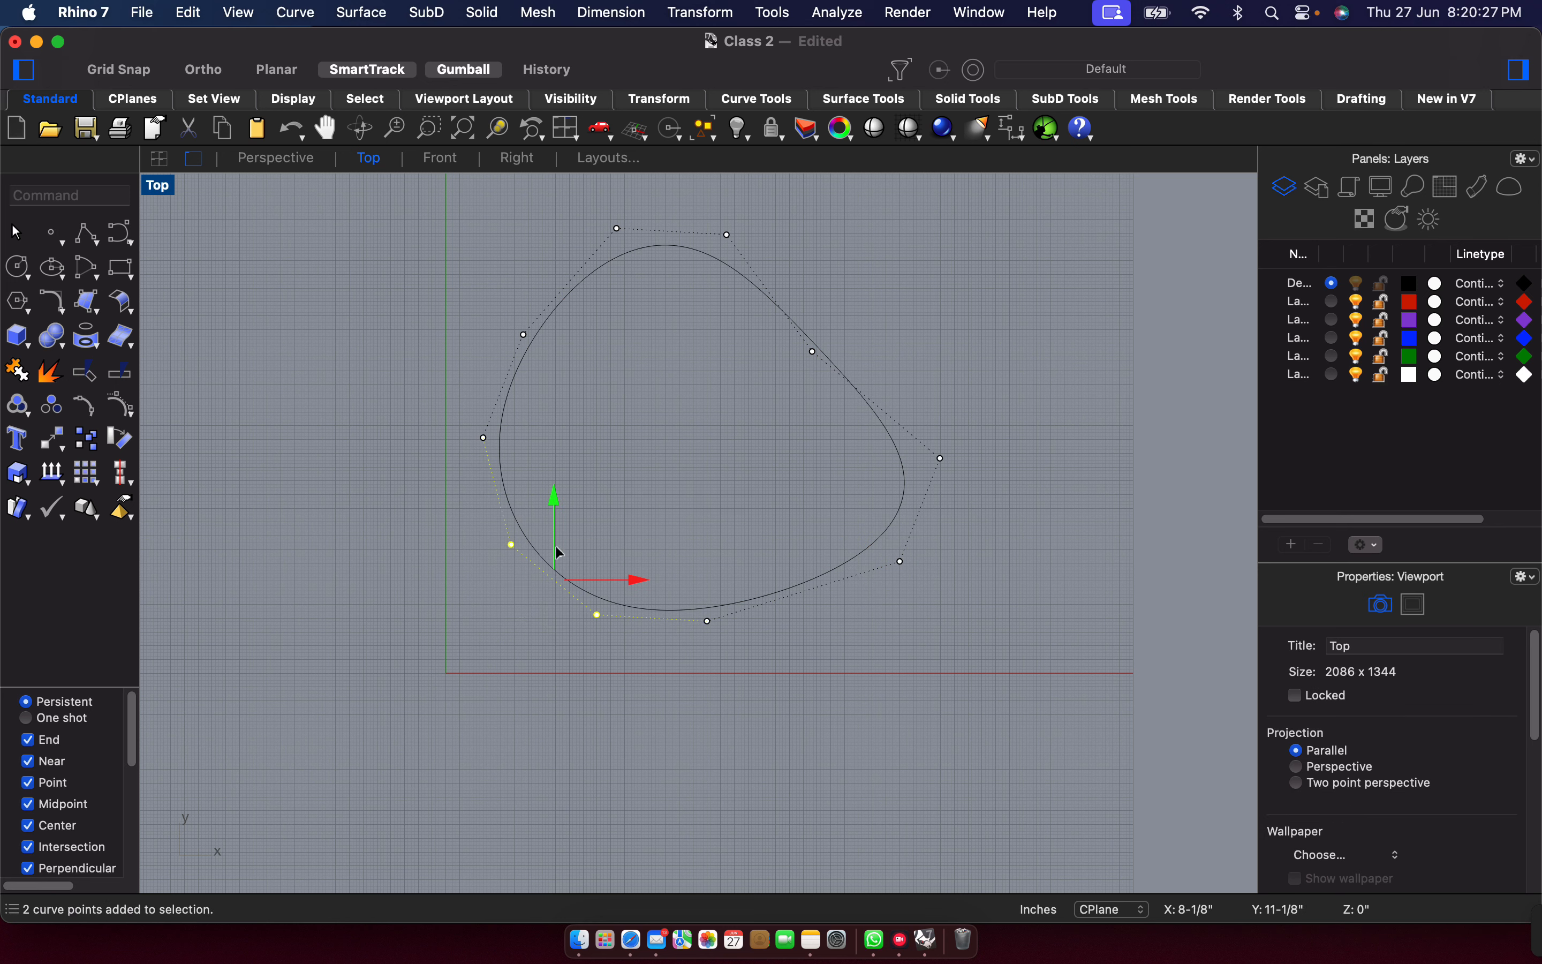
drag(560, 552, 466, 647)
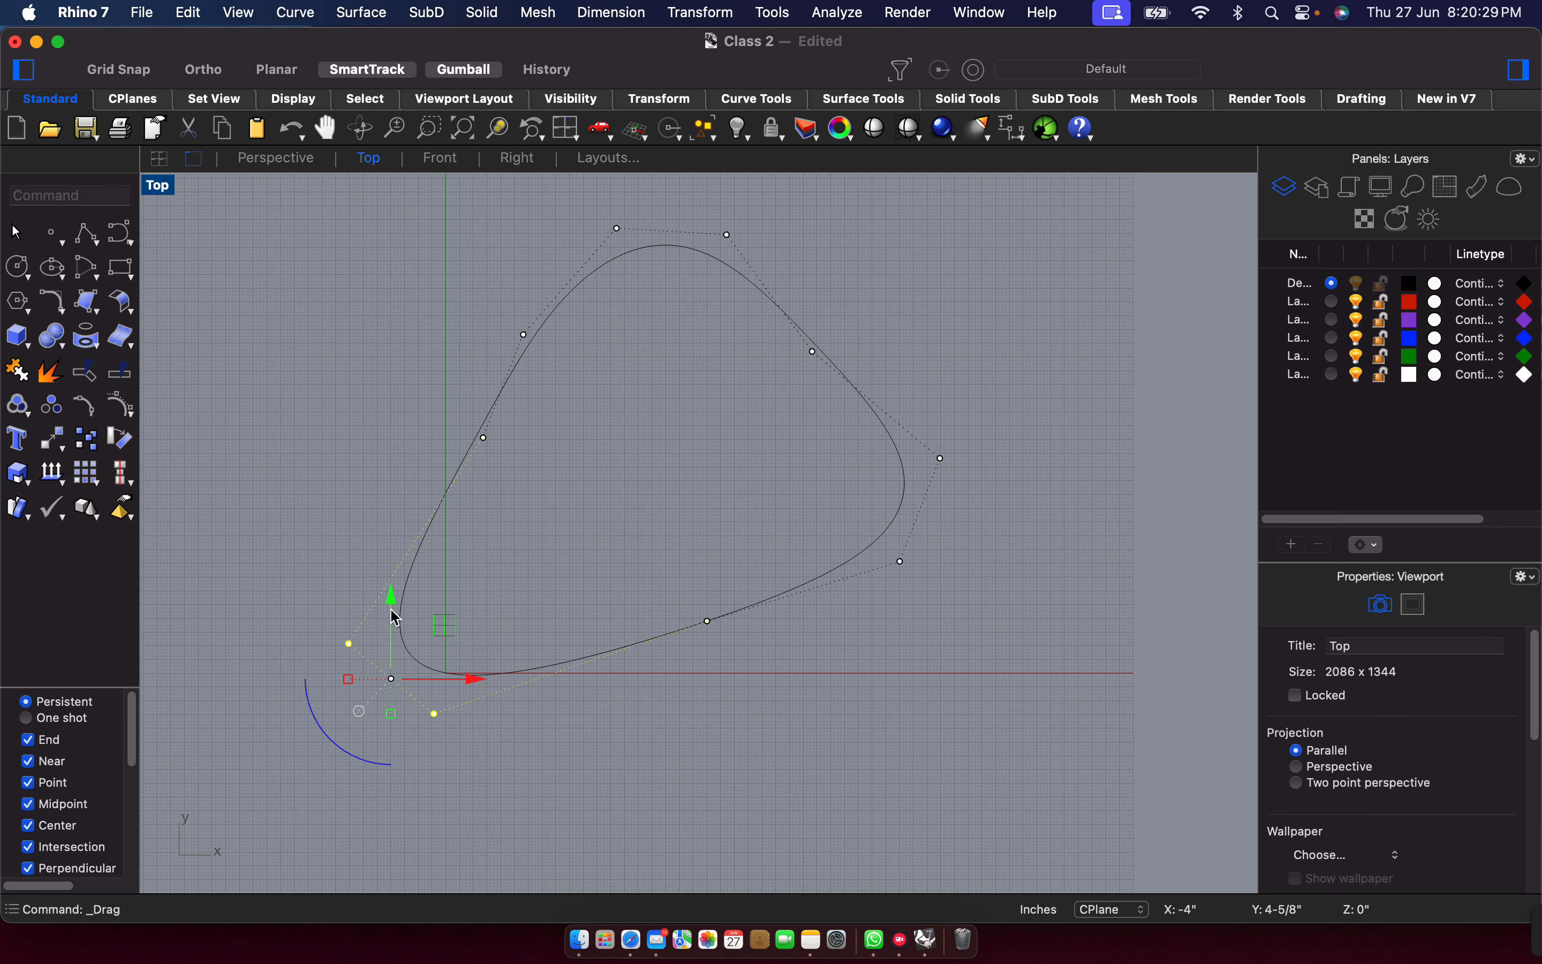
drag(391, 609, 391, 488)
drag(391, 557, 360, 660)
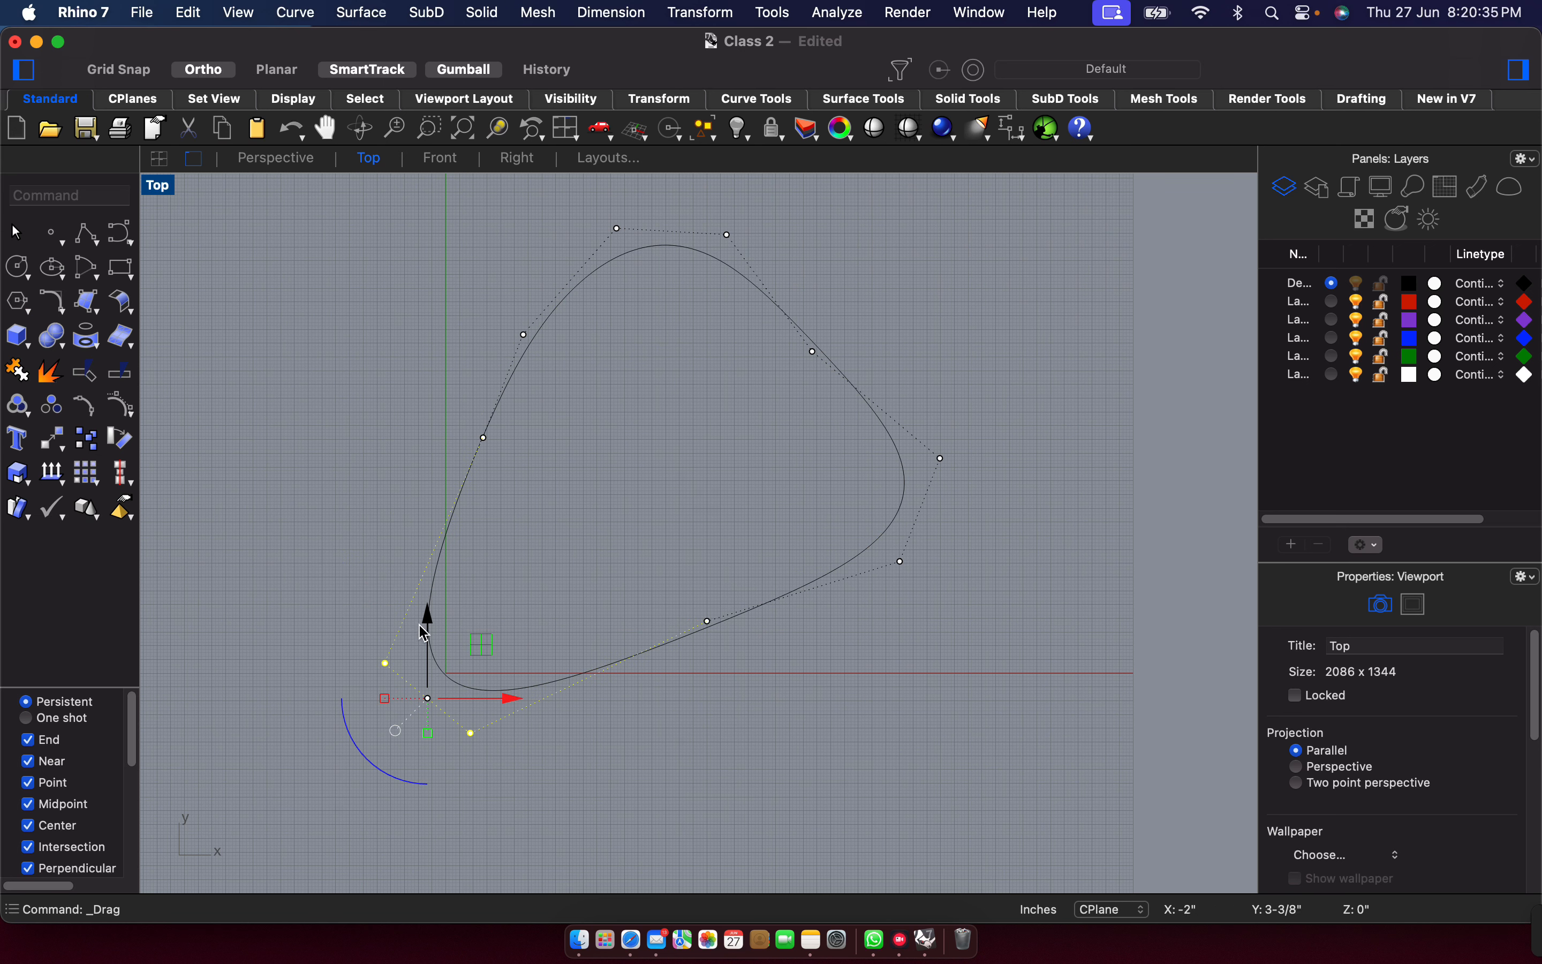
drag(433, 707, 453, 297)
Turn off the control points of the reshaped deformable circle and delete the curve.
drag(400, 195, 959, 737)
key(Escape)
key(Escape)
drag(490, 230, 1077, 892)
key(Delete)
Draw a center-radius circle in the Top view, centered left of the Y axis so that it crosses the axis.
click(19, 268)
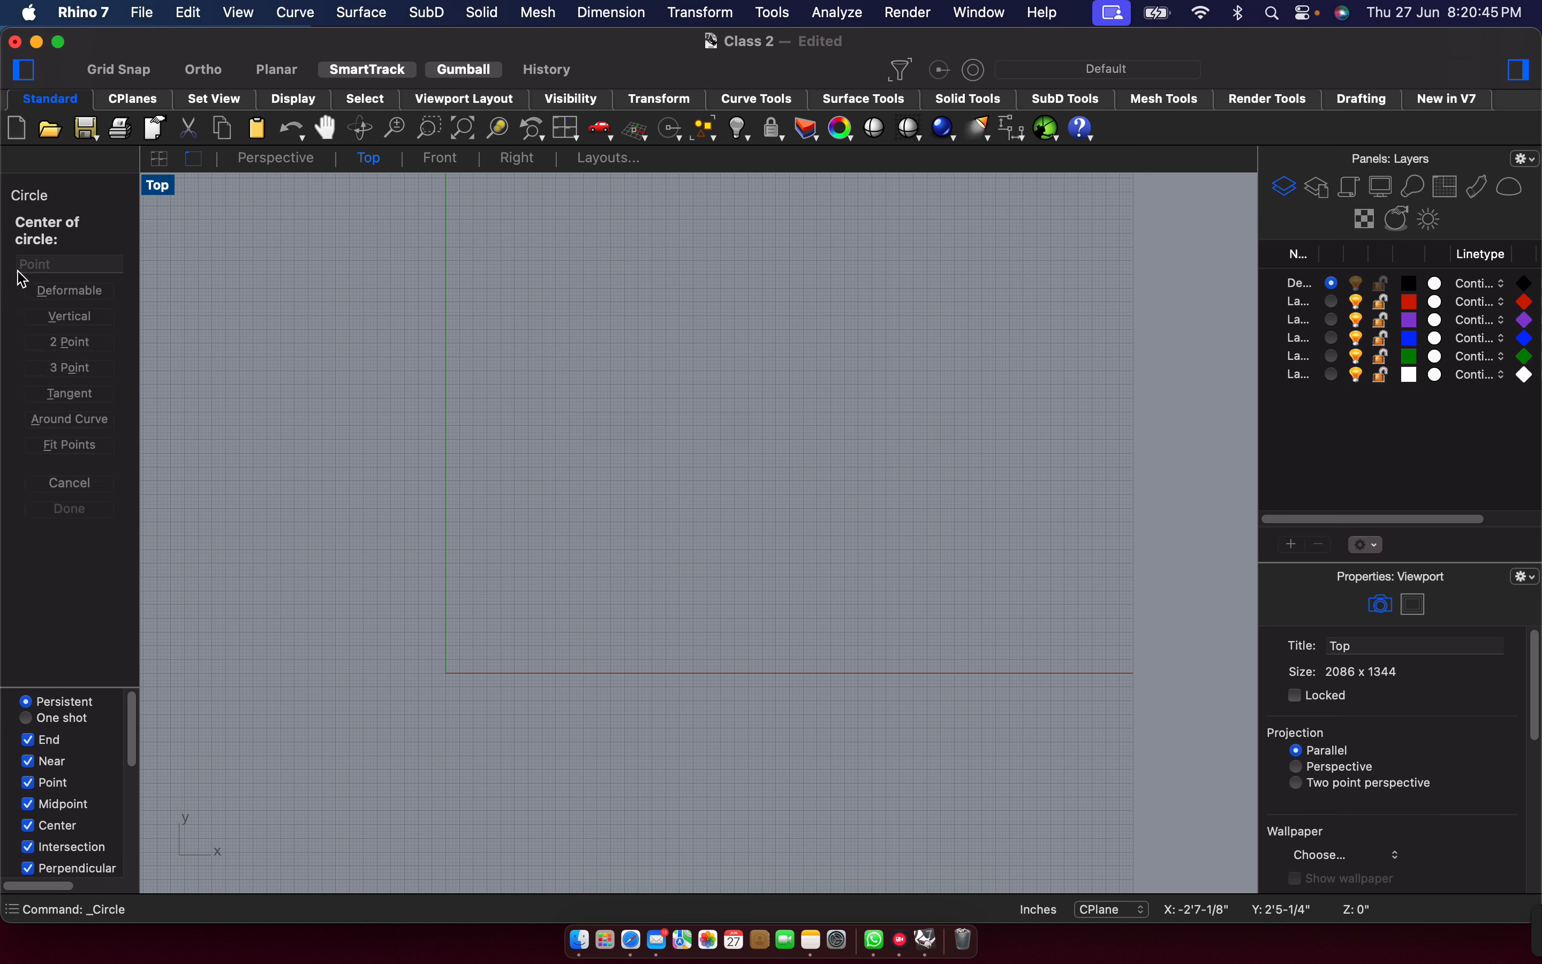
click(71, 483)
click(17, 268)
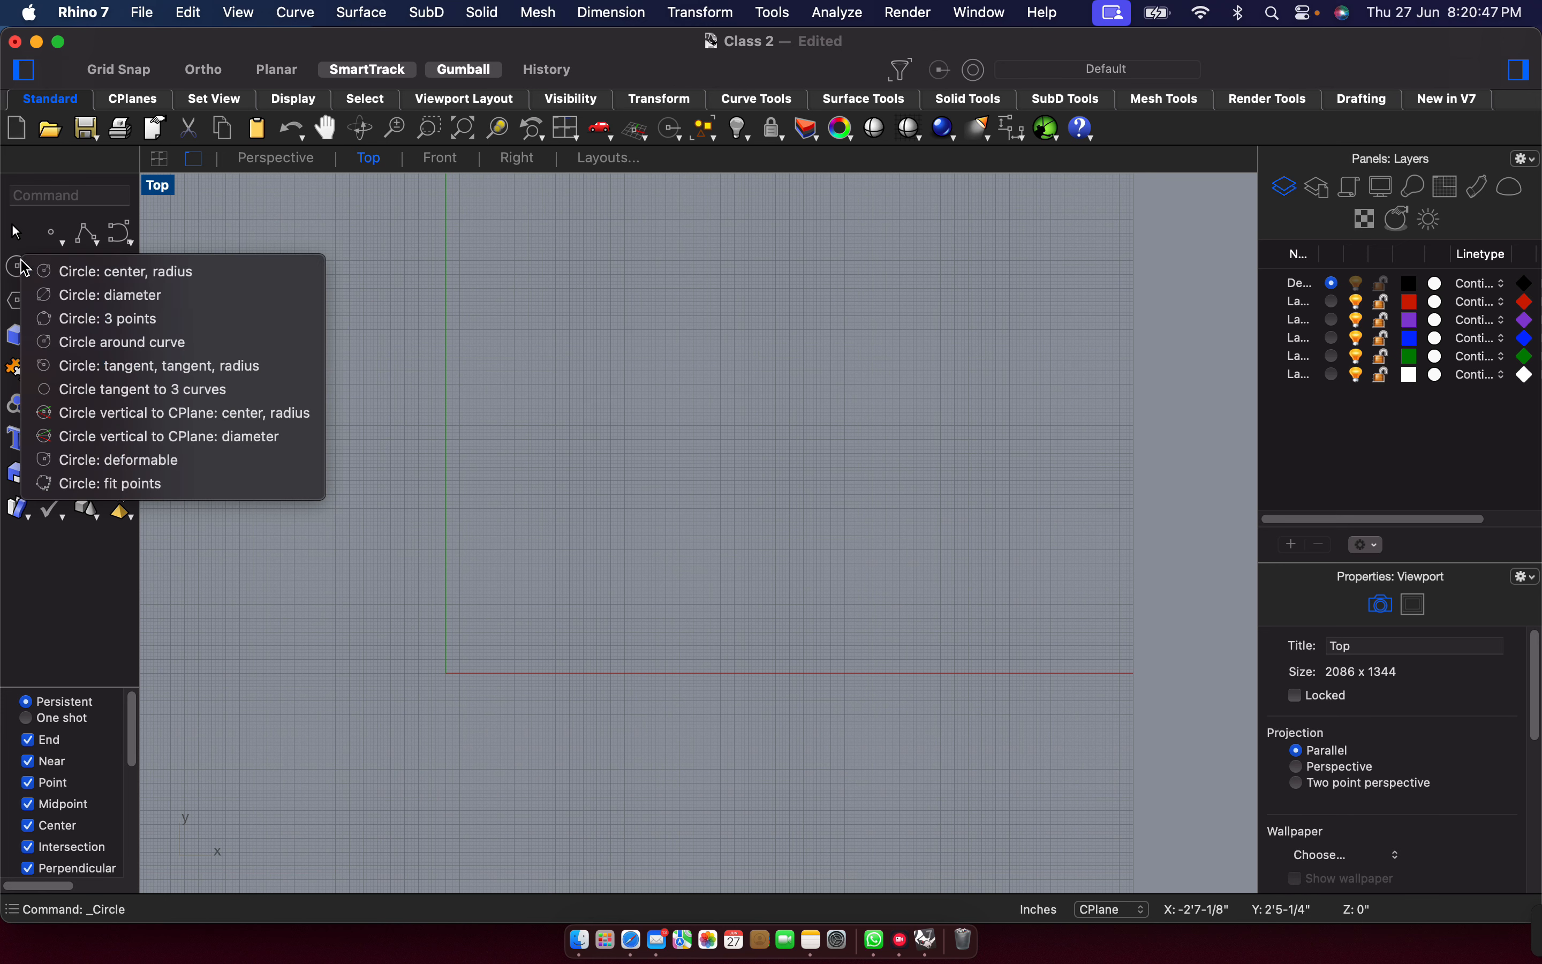
click(374, 349)
click(533, 375)
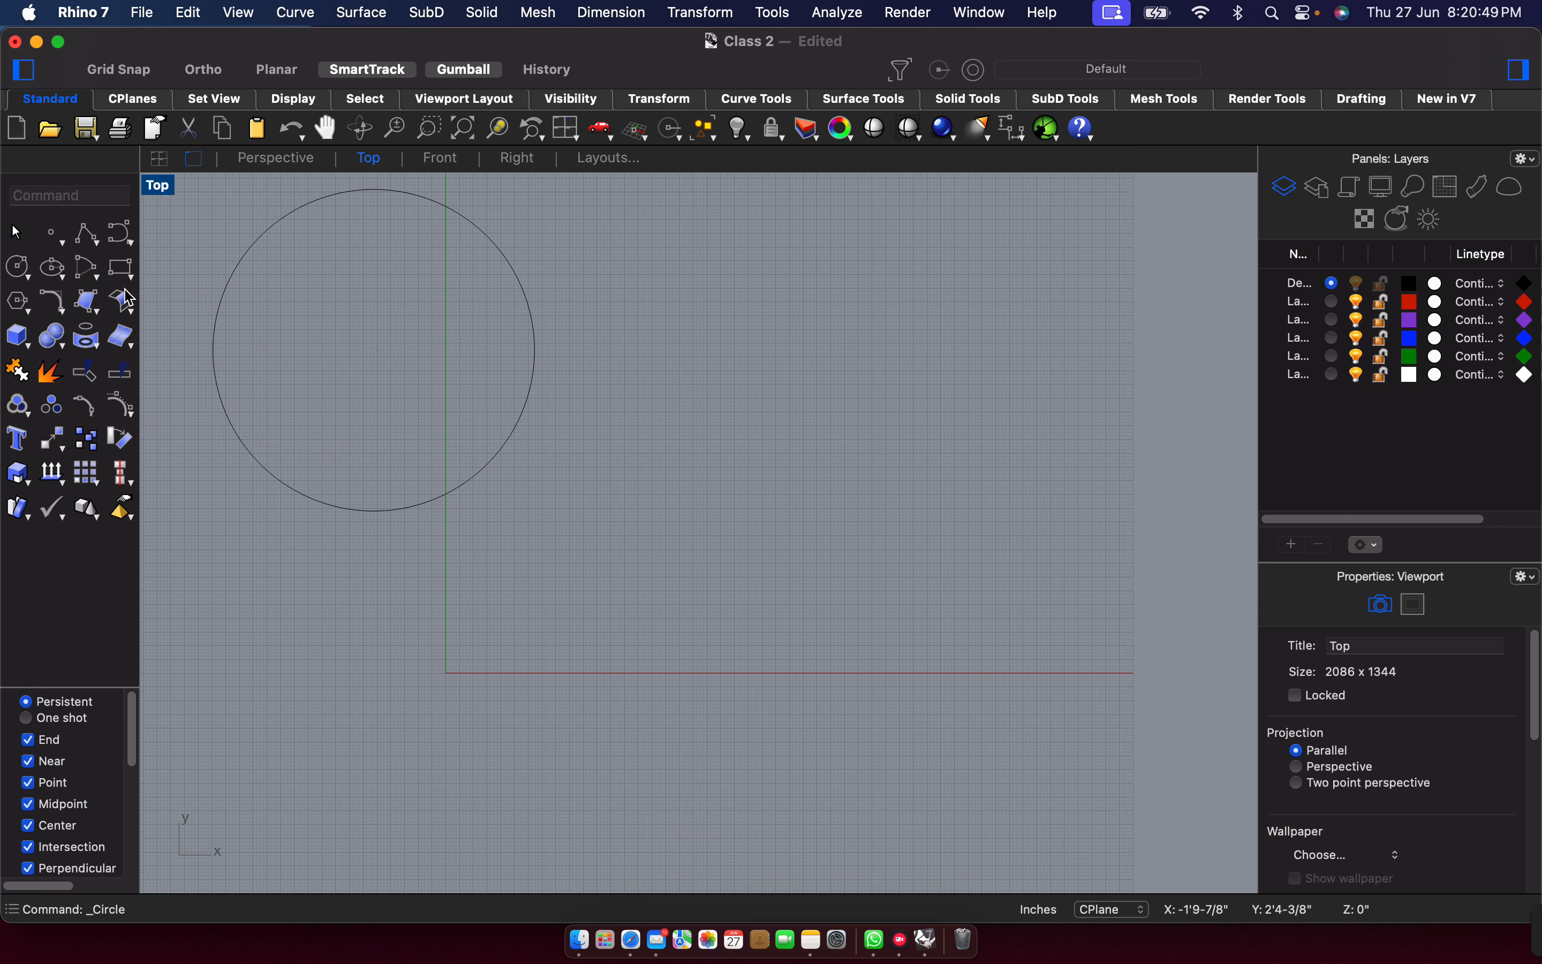
Draw a circle by a horizontal diameter to the right of the first circle.
click(18, 268)
click(59, 300)
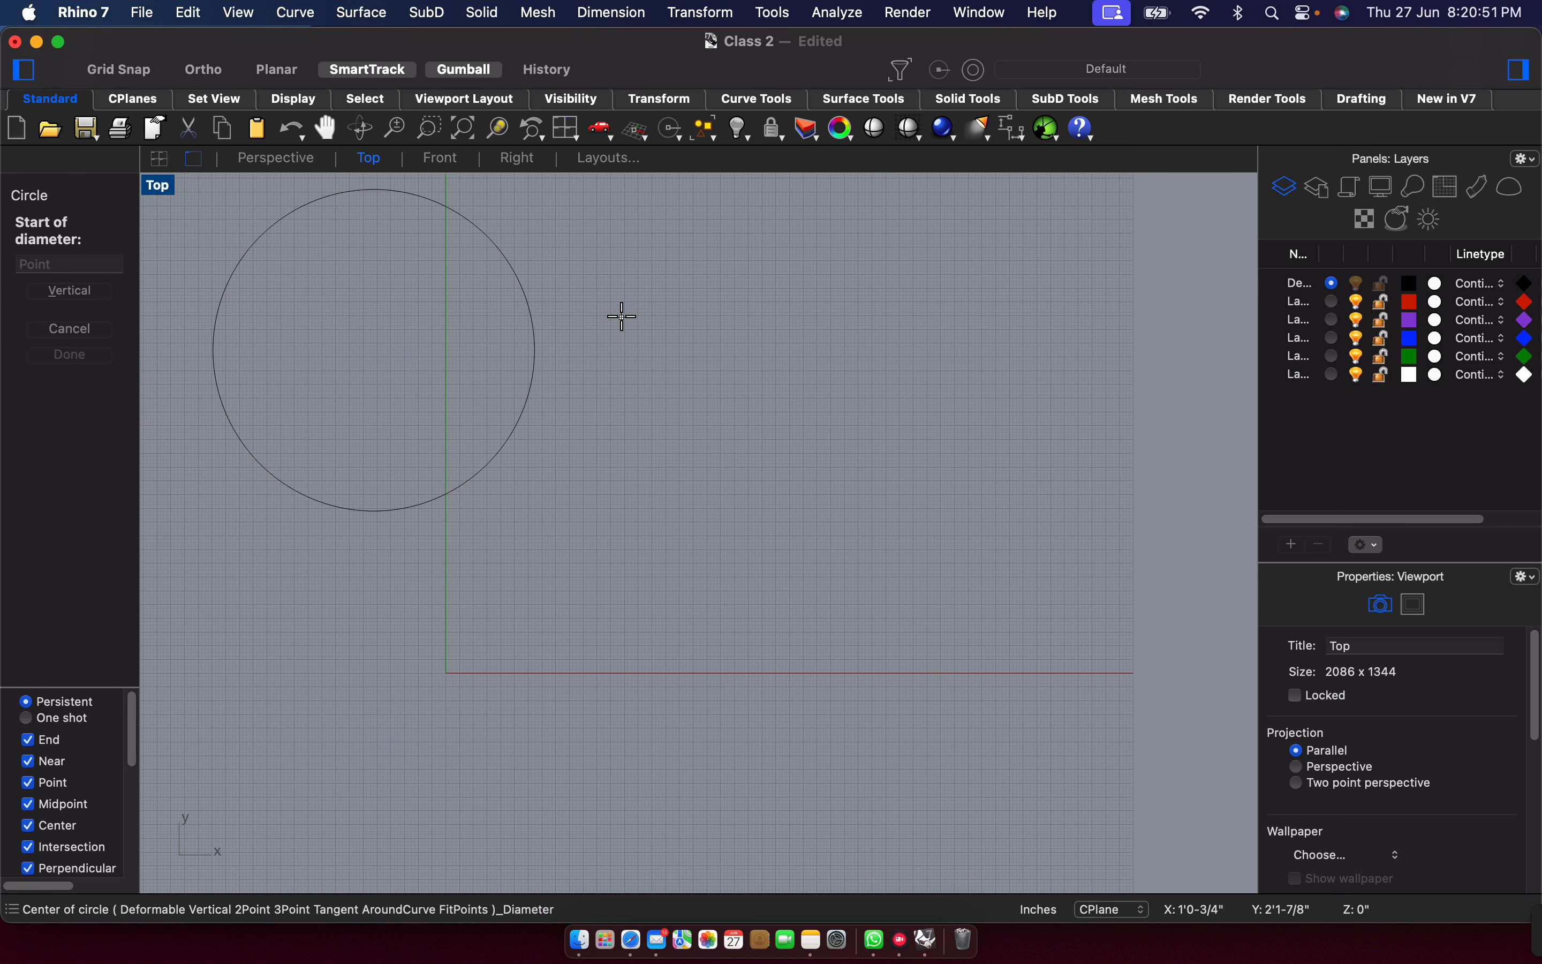
click(621, 328)
click(923, 328)
Draw a circle through three points below the diameter circle, crossing the X axis and overlapping the diameter circle's lower edge.
click(32, 284)
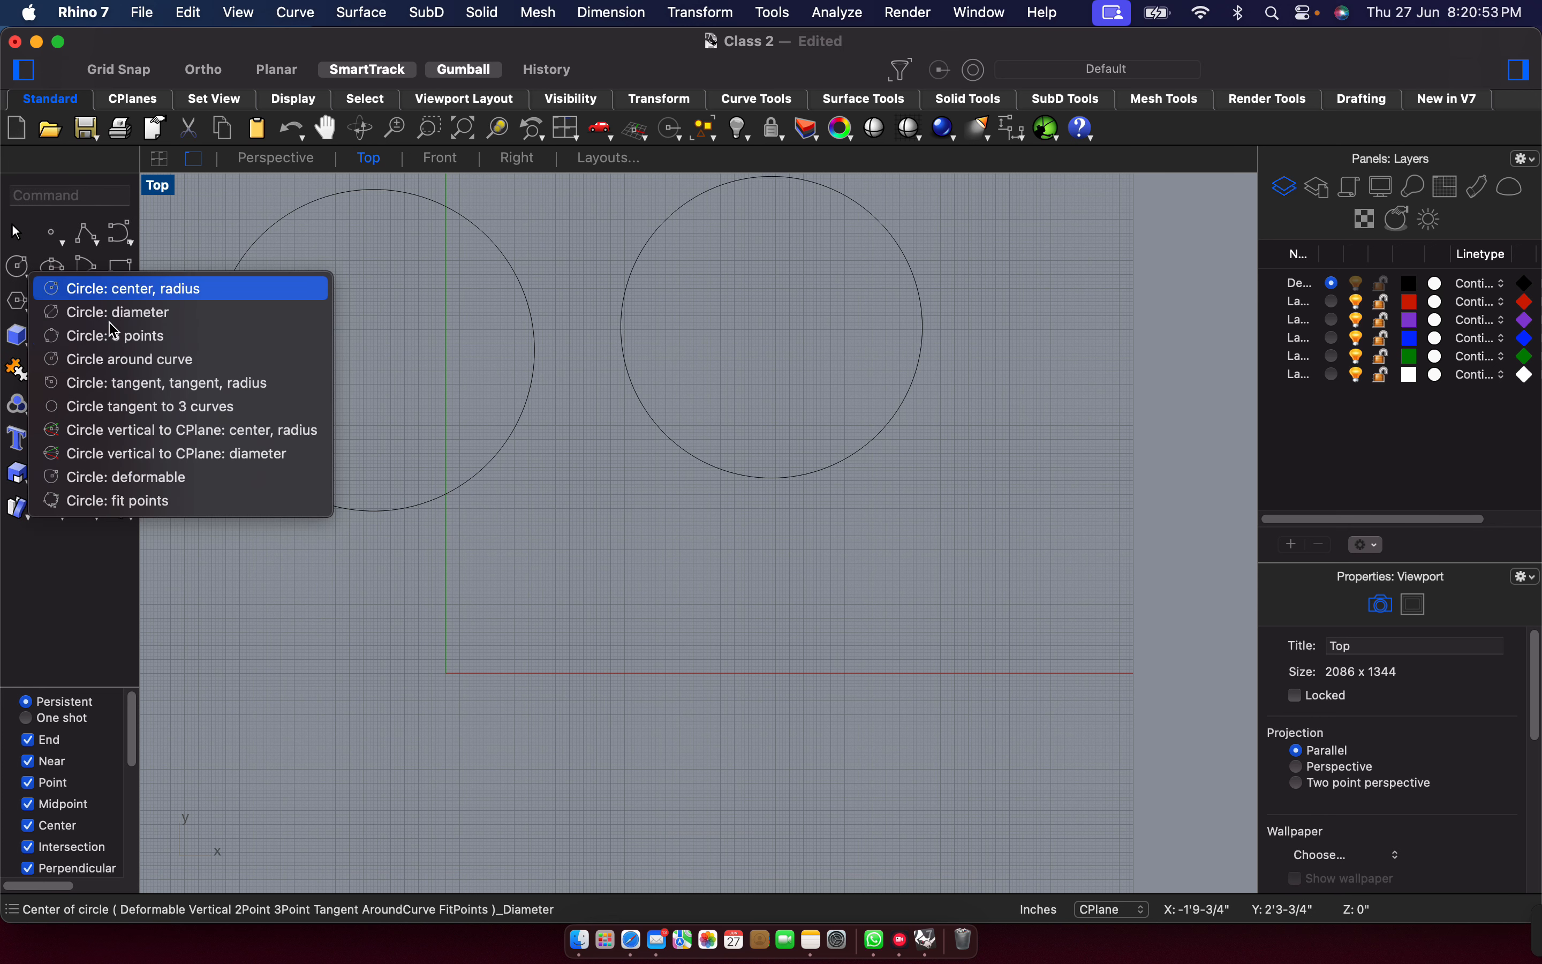
click(89, 334)
click(512, 632)
click(617, 474)
click(868, 582)
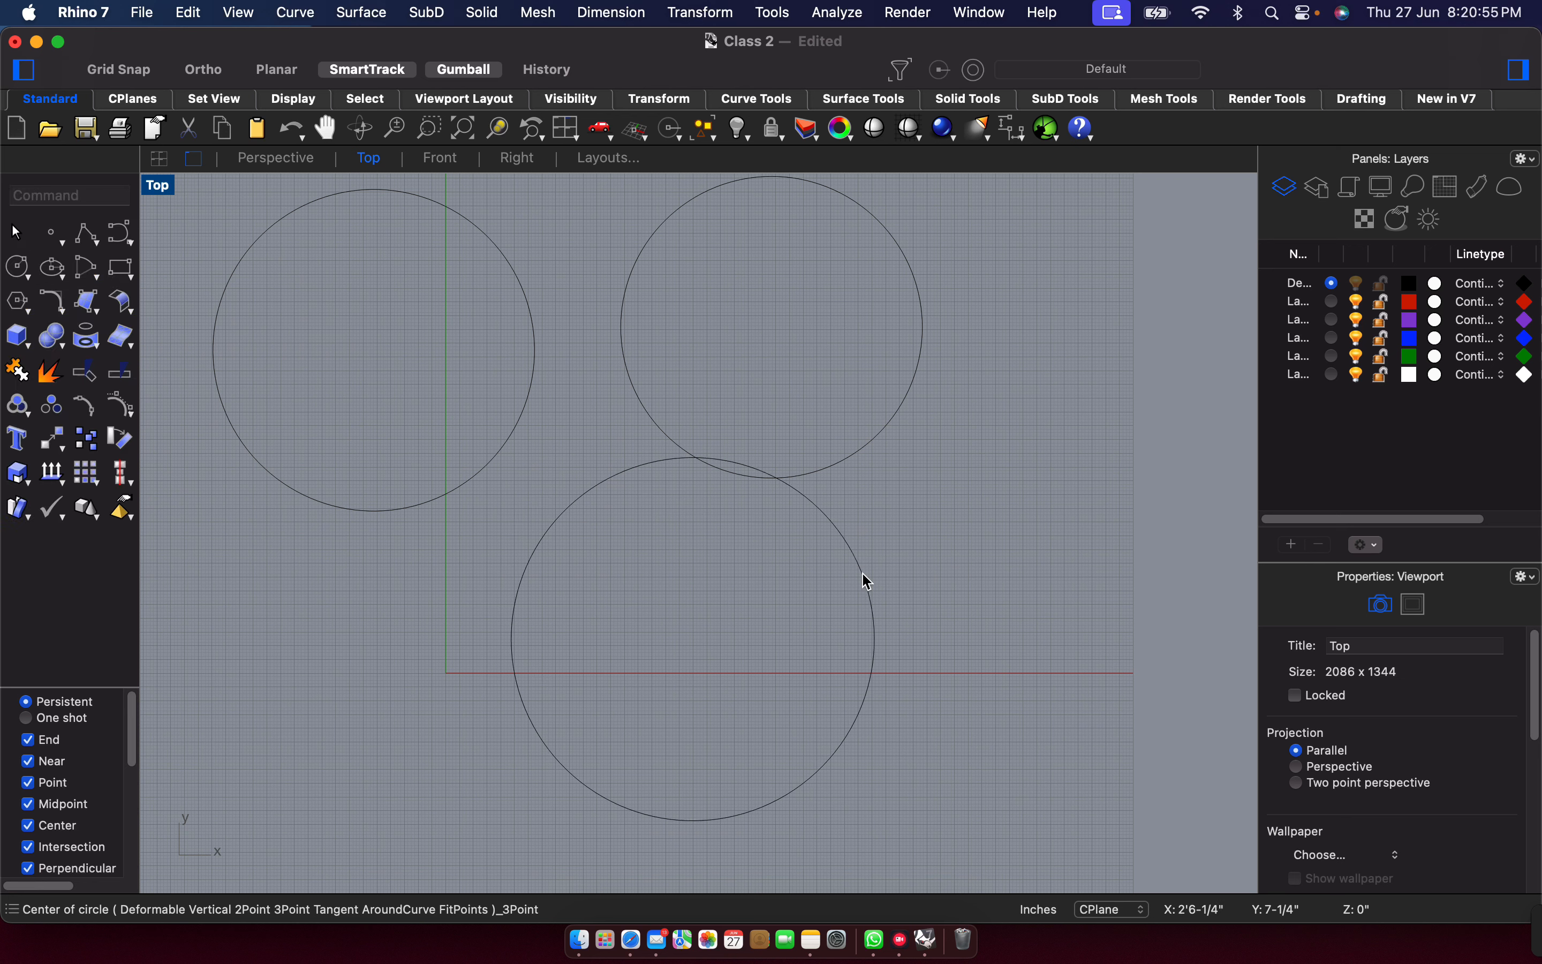
Draw a small circle around the left circle's curve at its right edge in the Top view, and delete it.
click(30, 281)
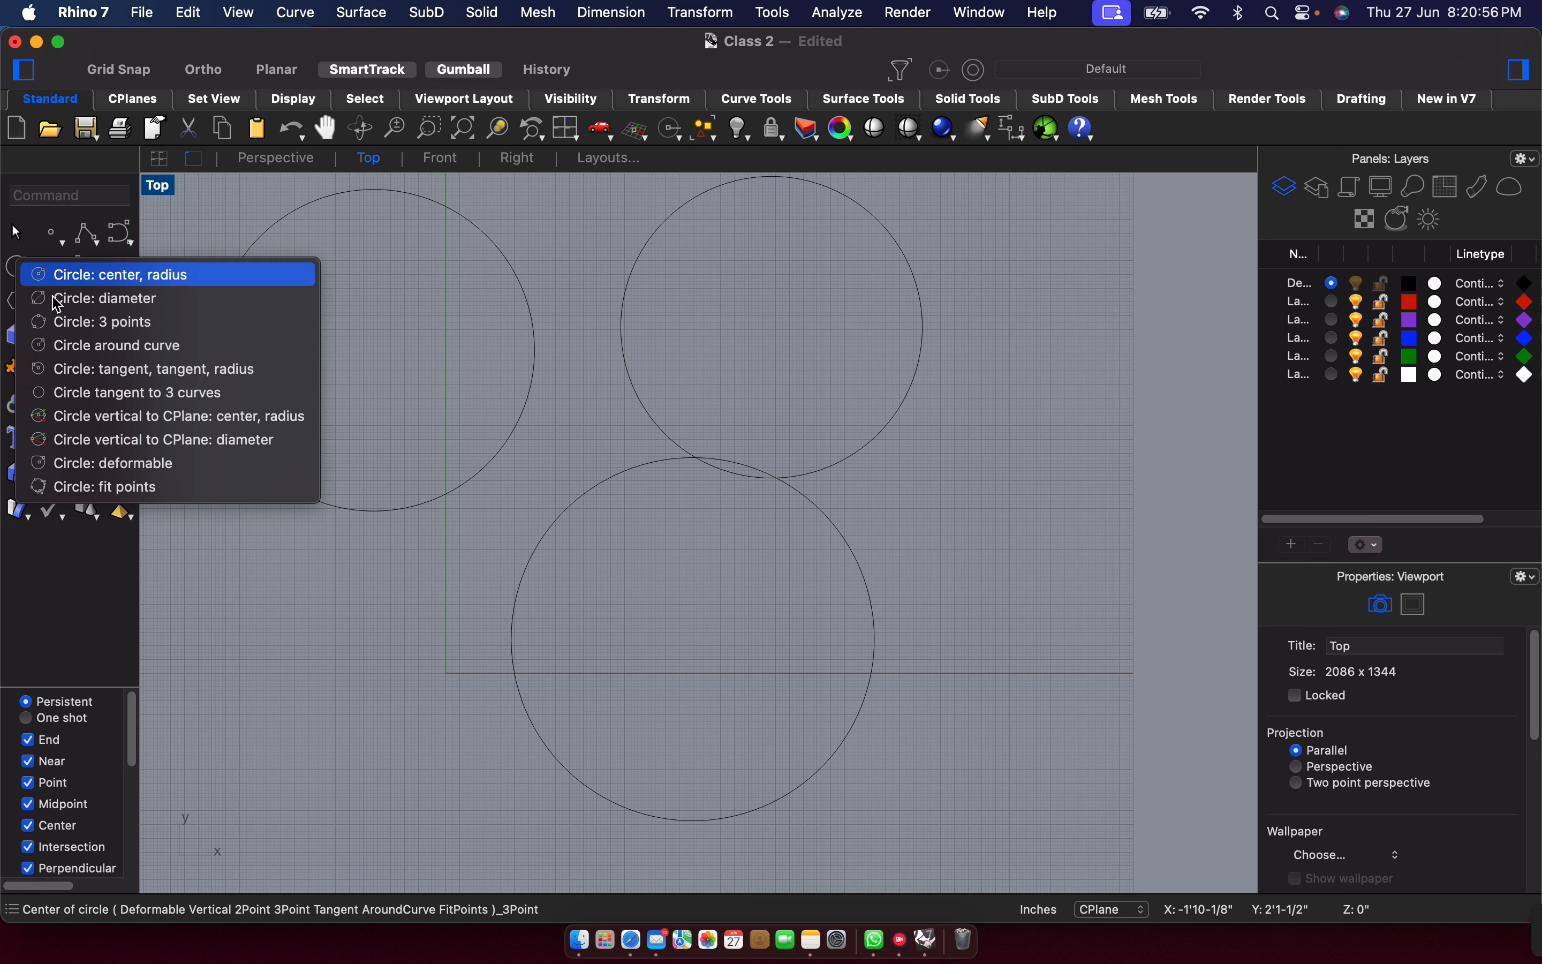
click(91, 352)
click(533, 406)
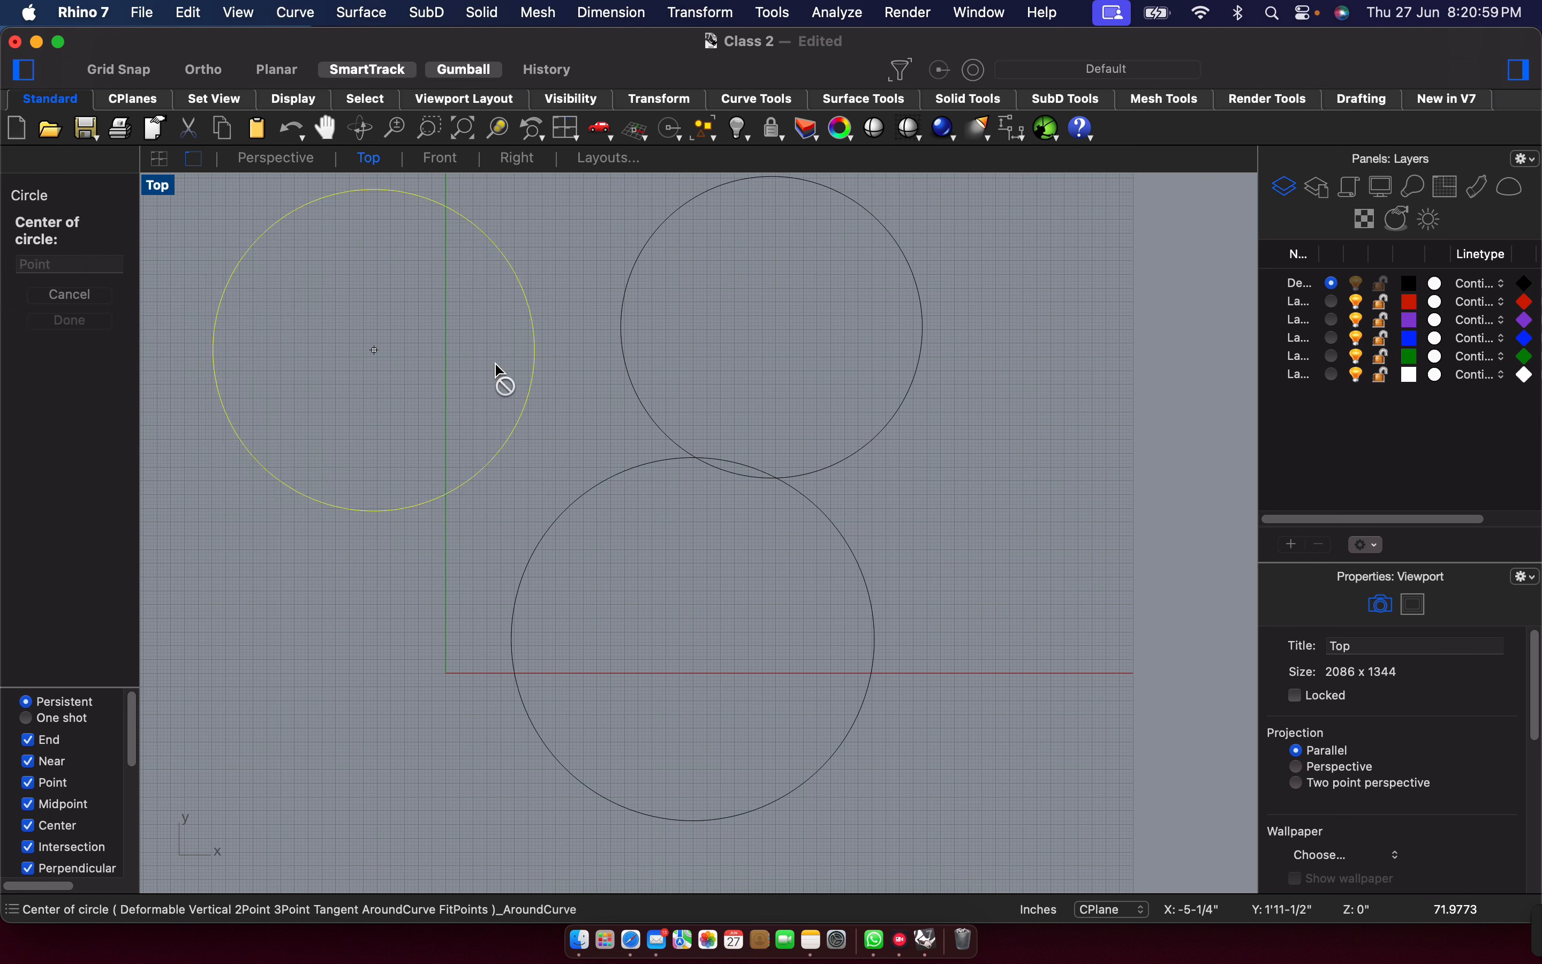
click(528, 369)
click(524, 362)
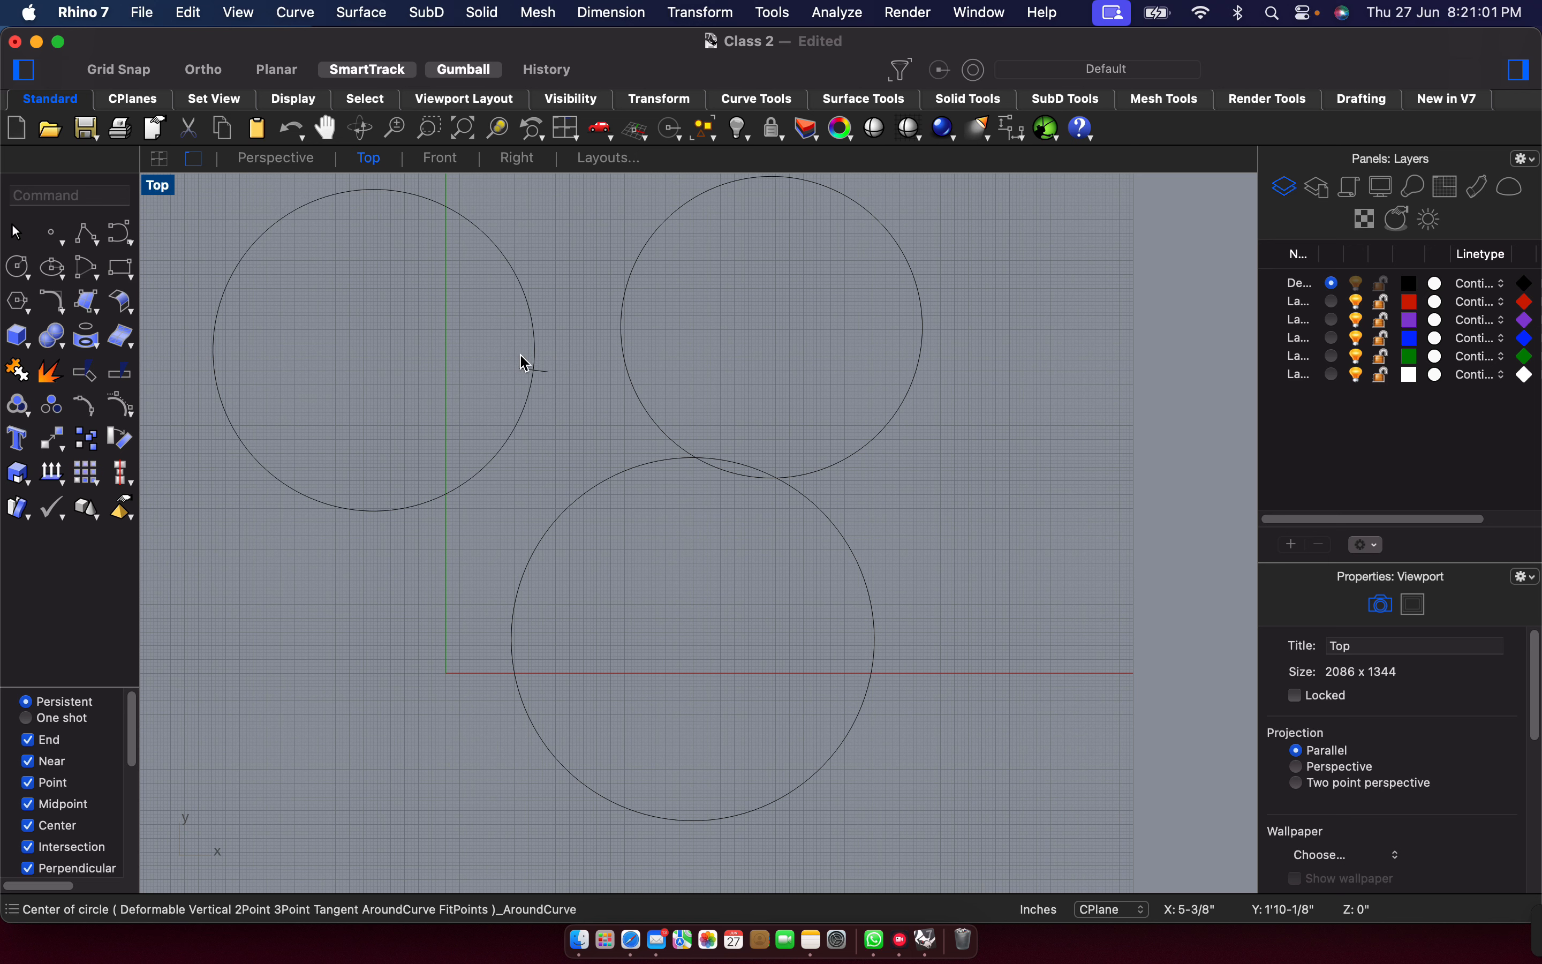
drag(500, 345, 604, 477)
key(Delete)
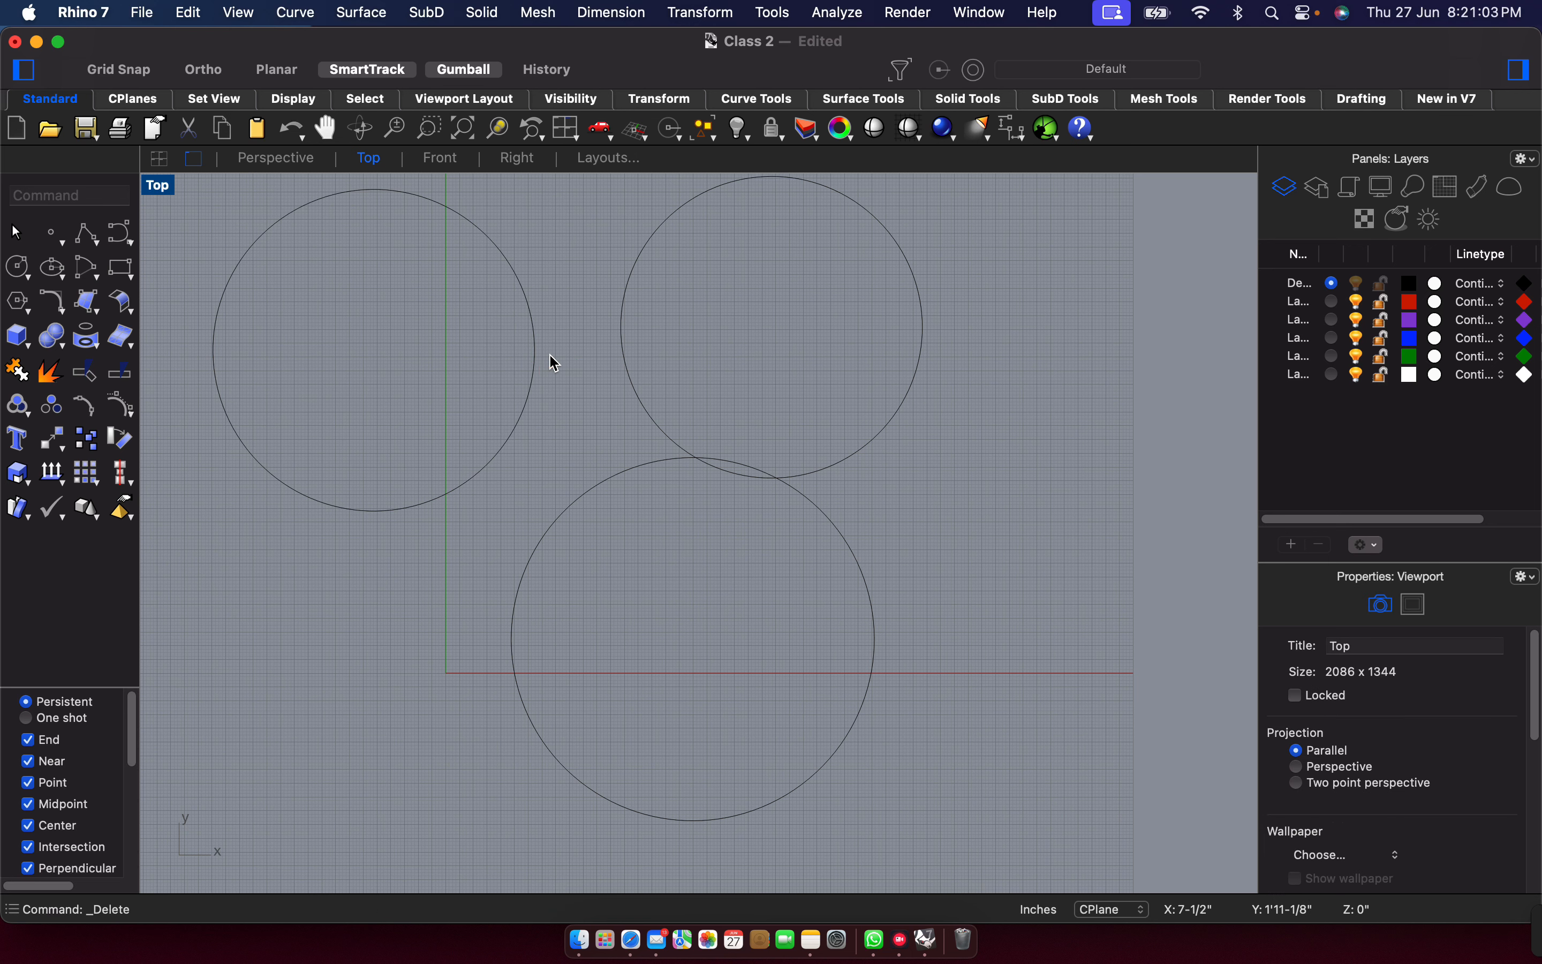
click(54, 268)
click(208, 206)
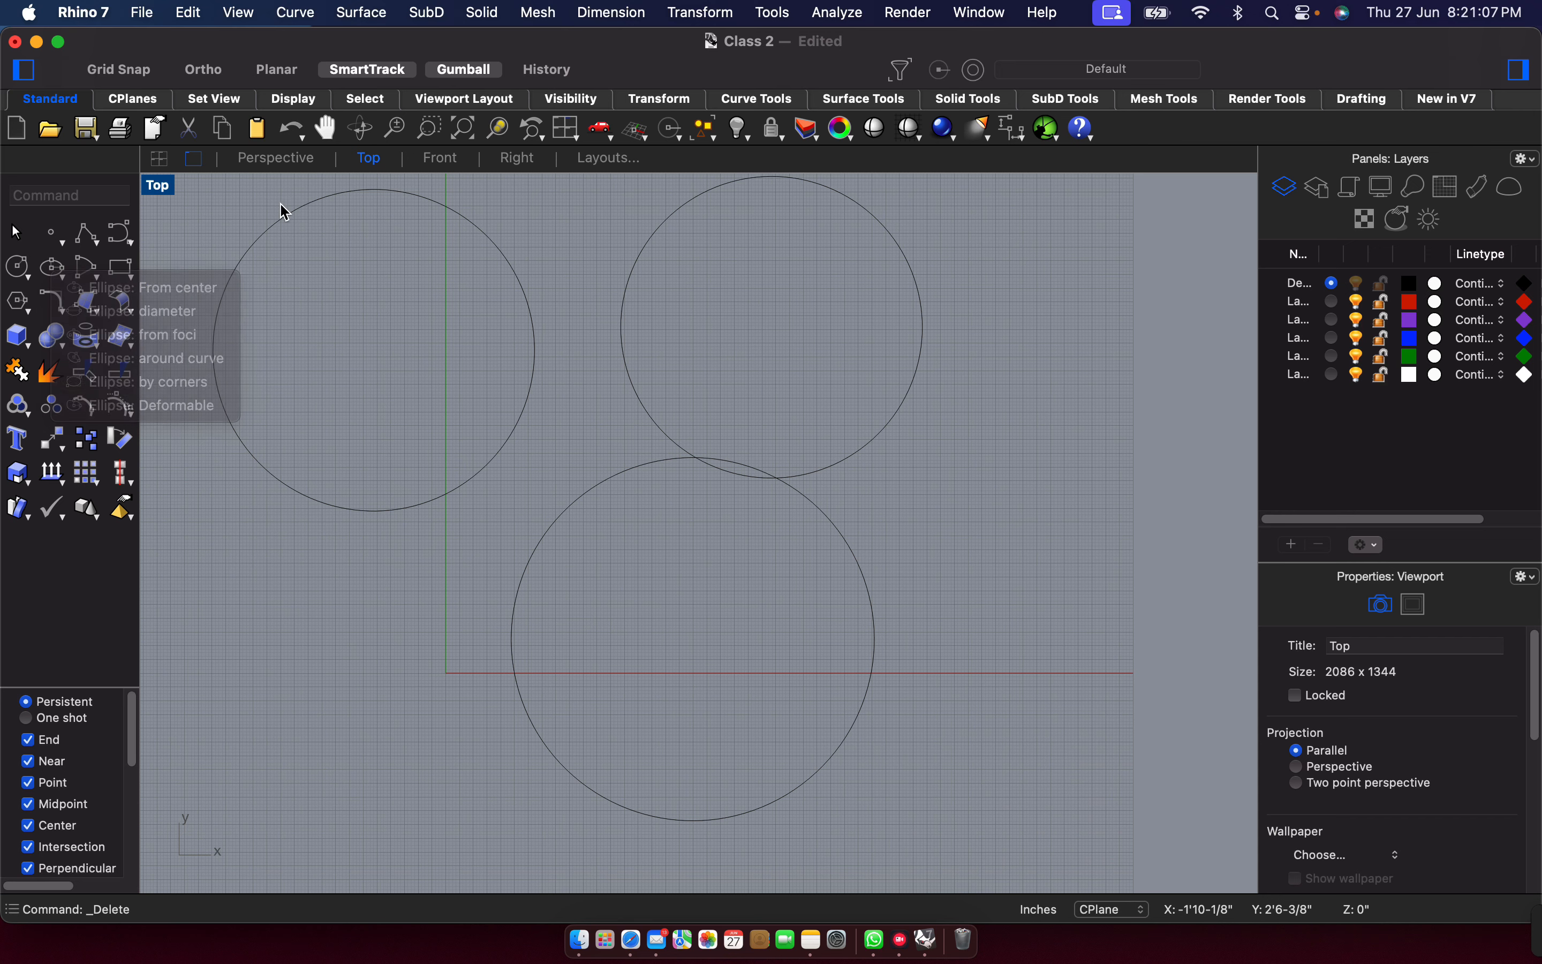
Delete the center-radius, diameter and 3-point circles from the Top view.
drag(201, 182, 1136, 829)
click(908, 413)
shift+click(866, 589)
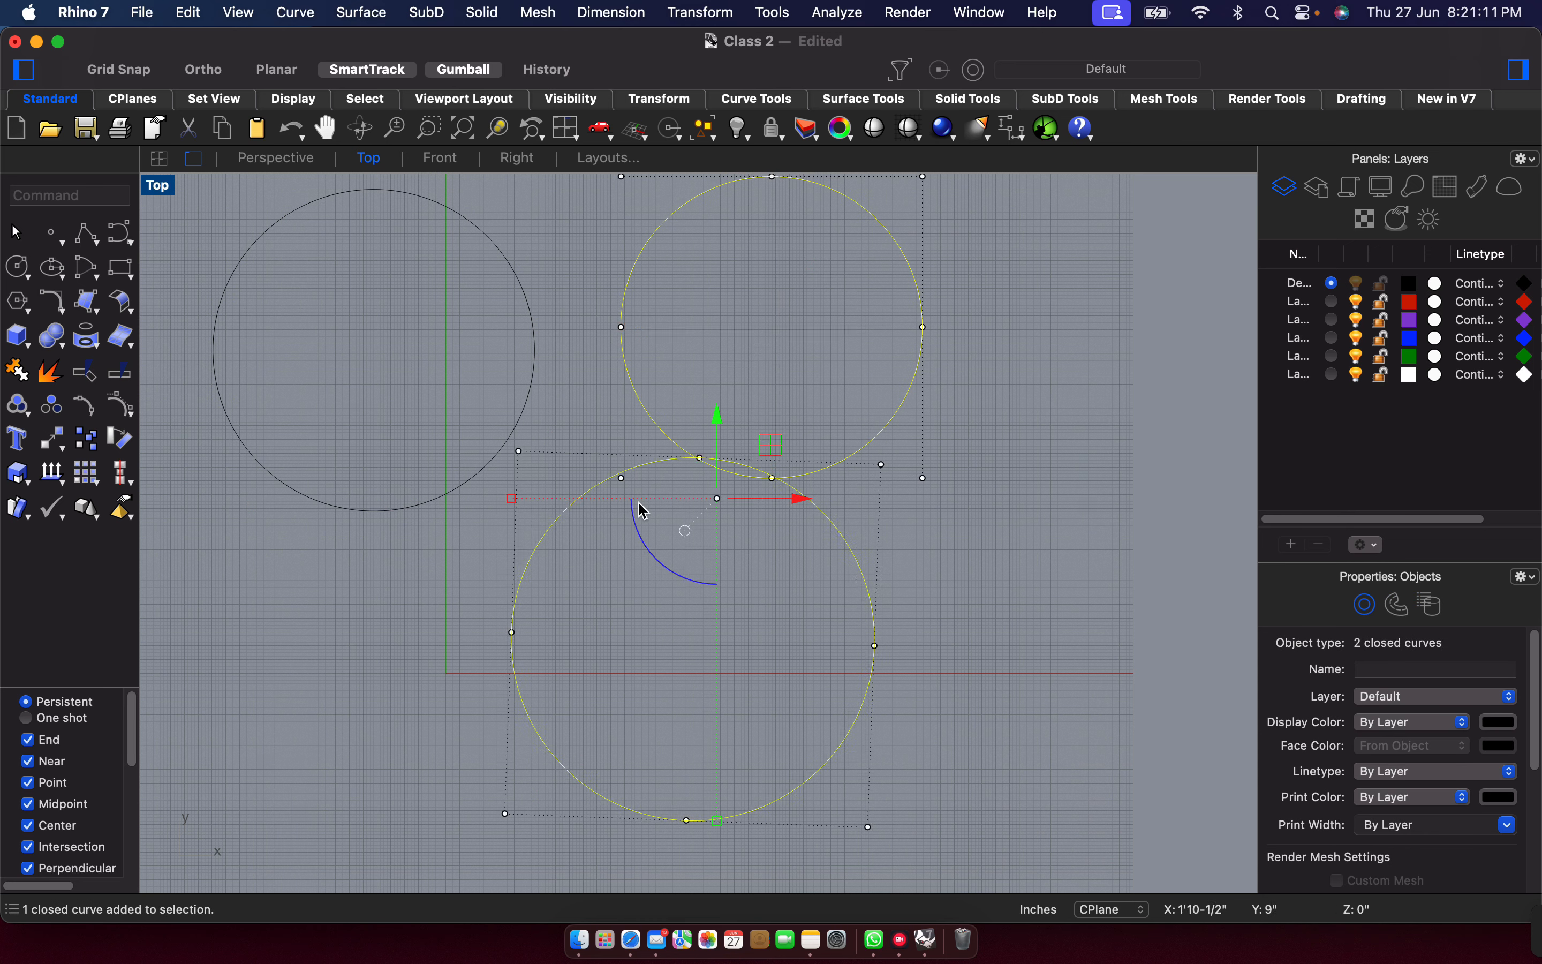
shift+click(470, 489)
key(Delete)
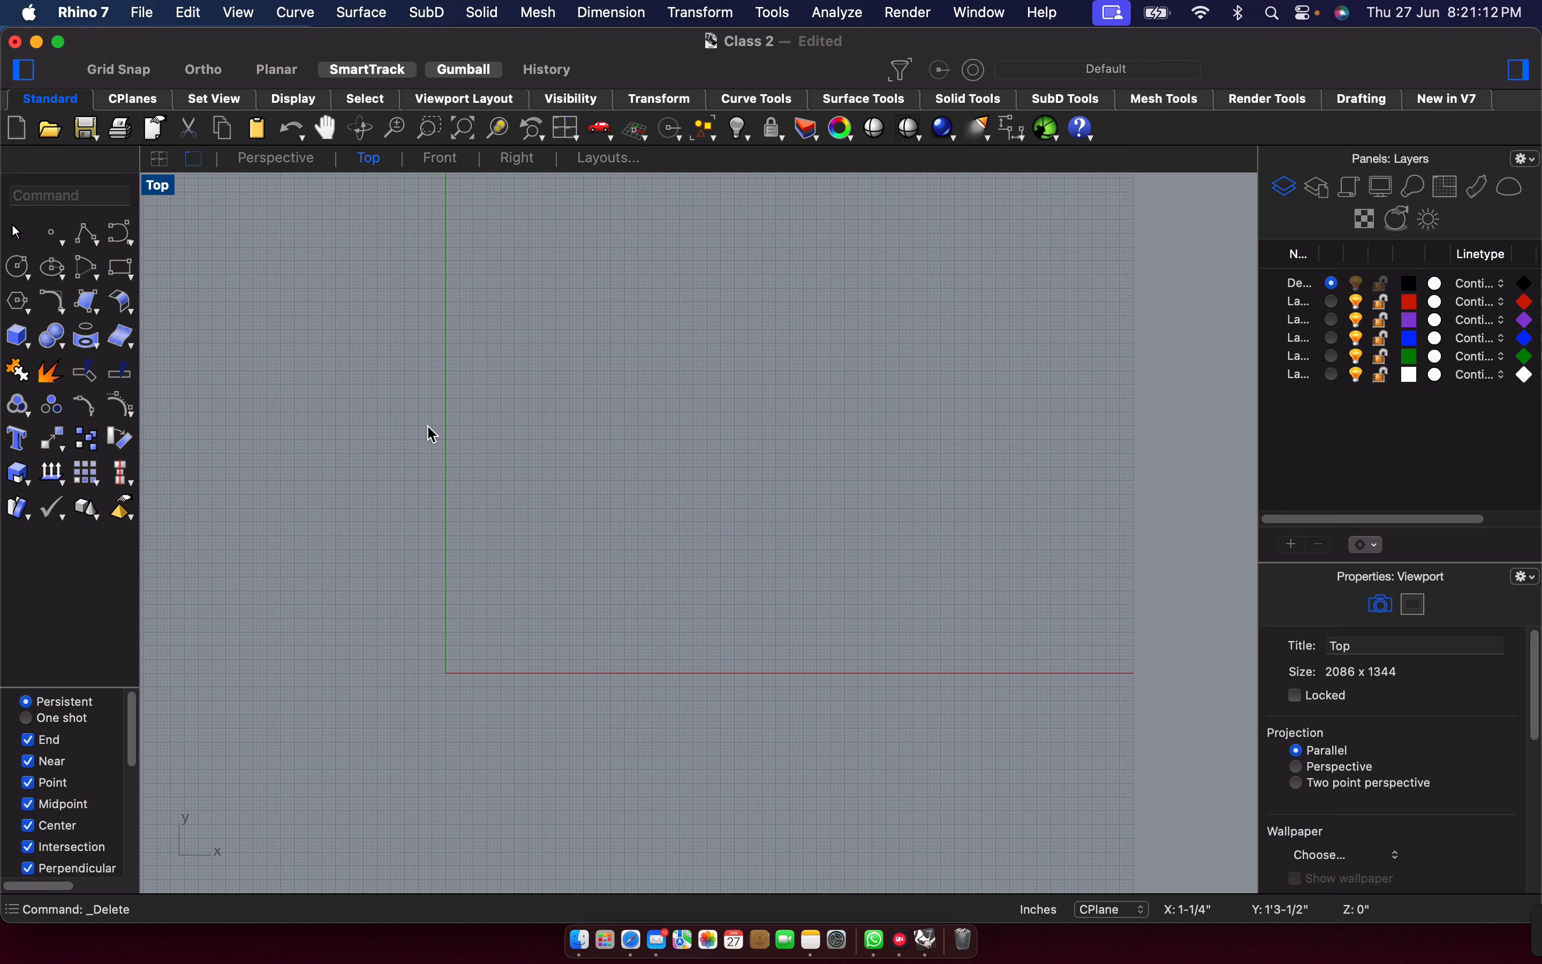
Draw an arc by center, start and angle that arches over its center near the Y axis, and delete it.
click(75, 279)
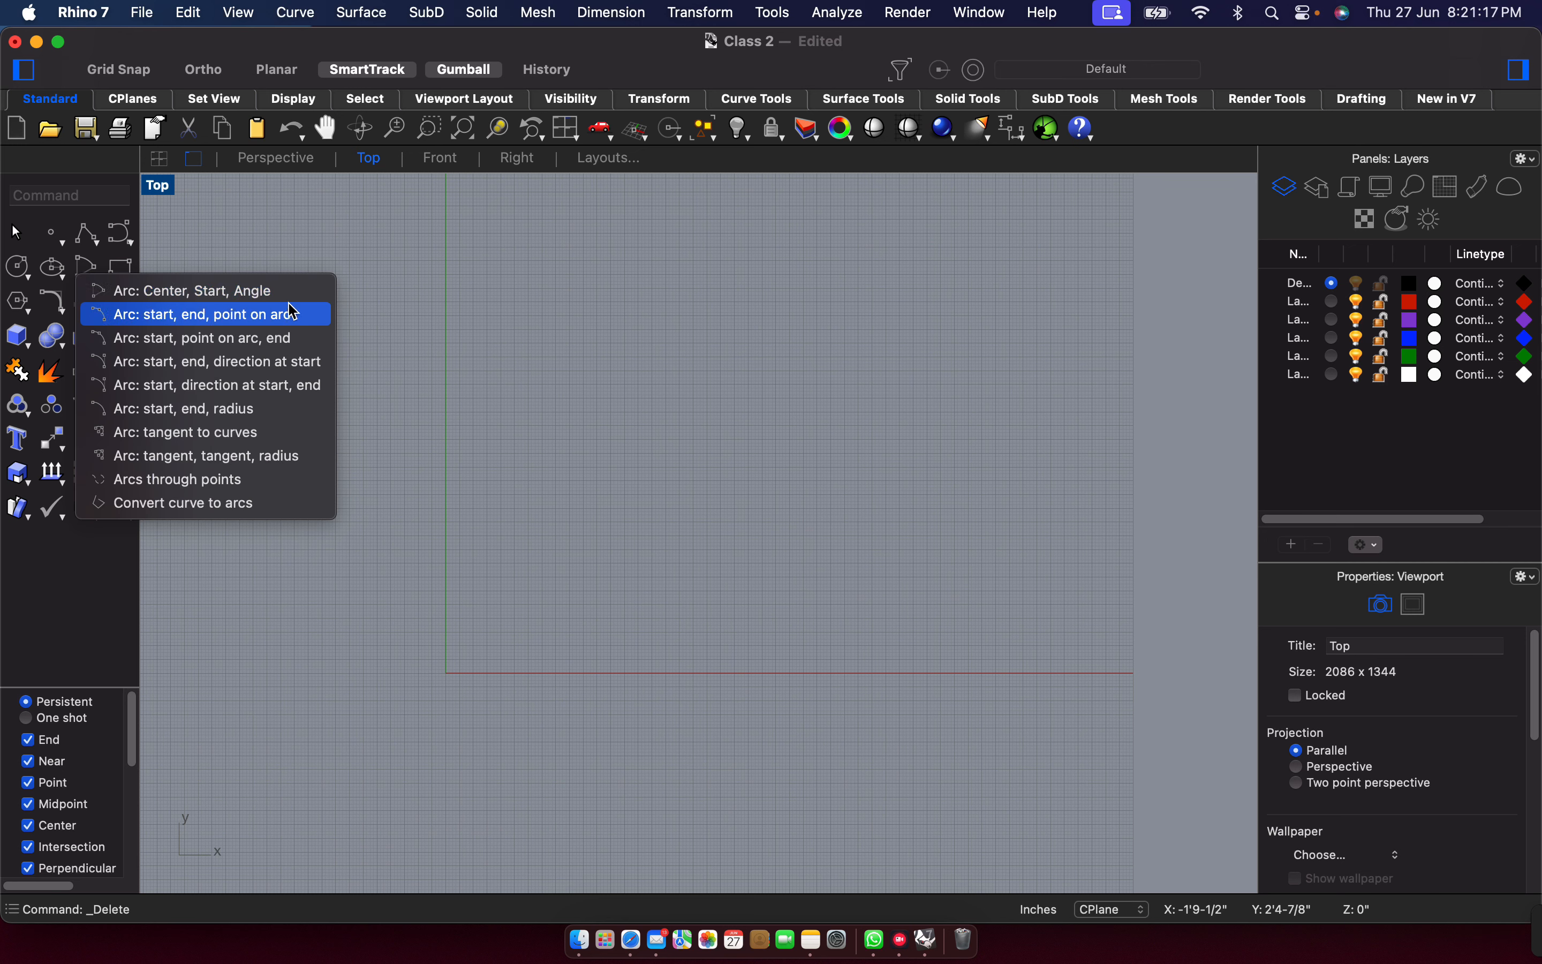
click(184, 290)
click(441, 605)
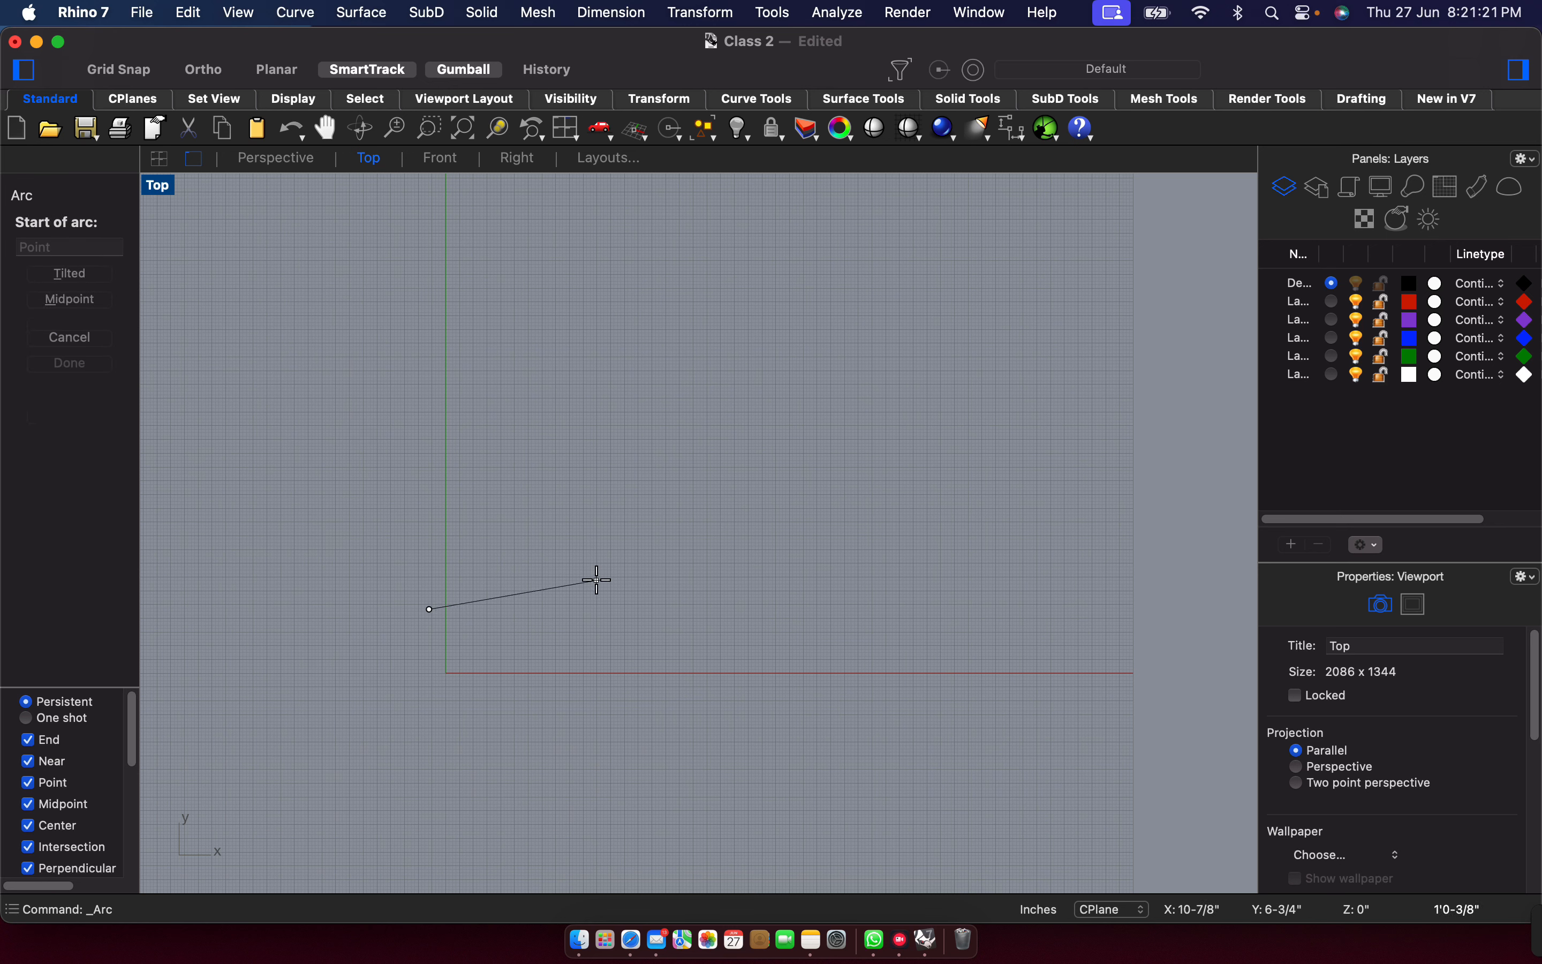
click(742, 527)
click(333, 533)
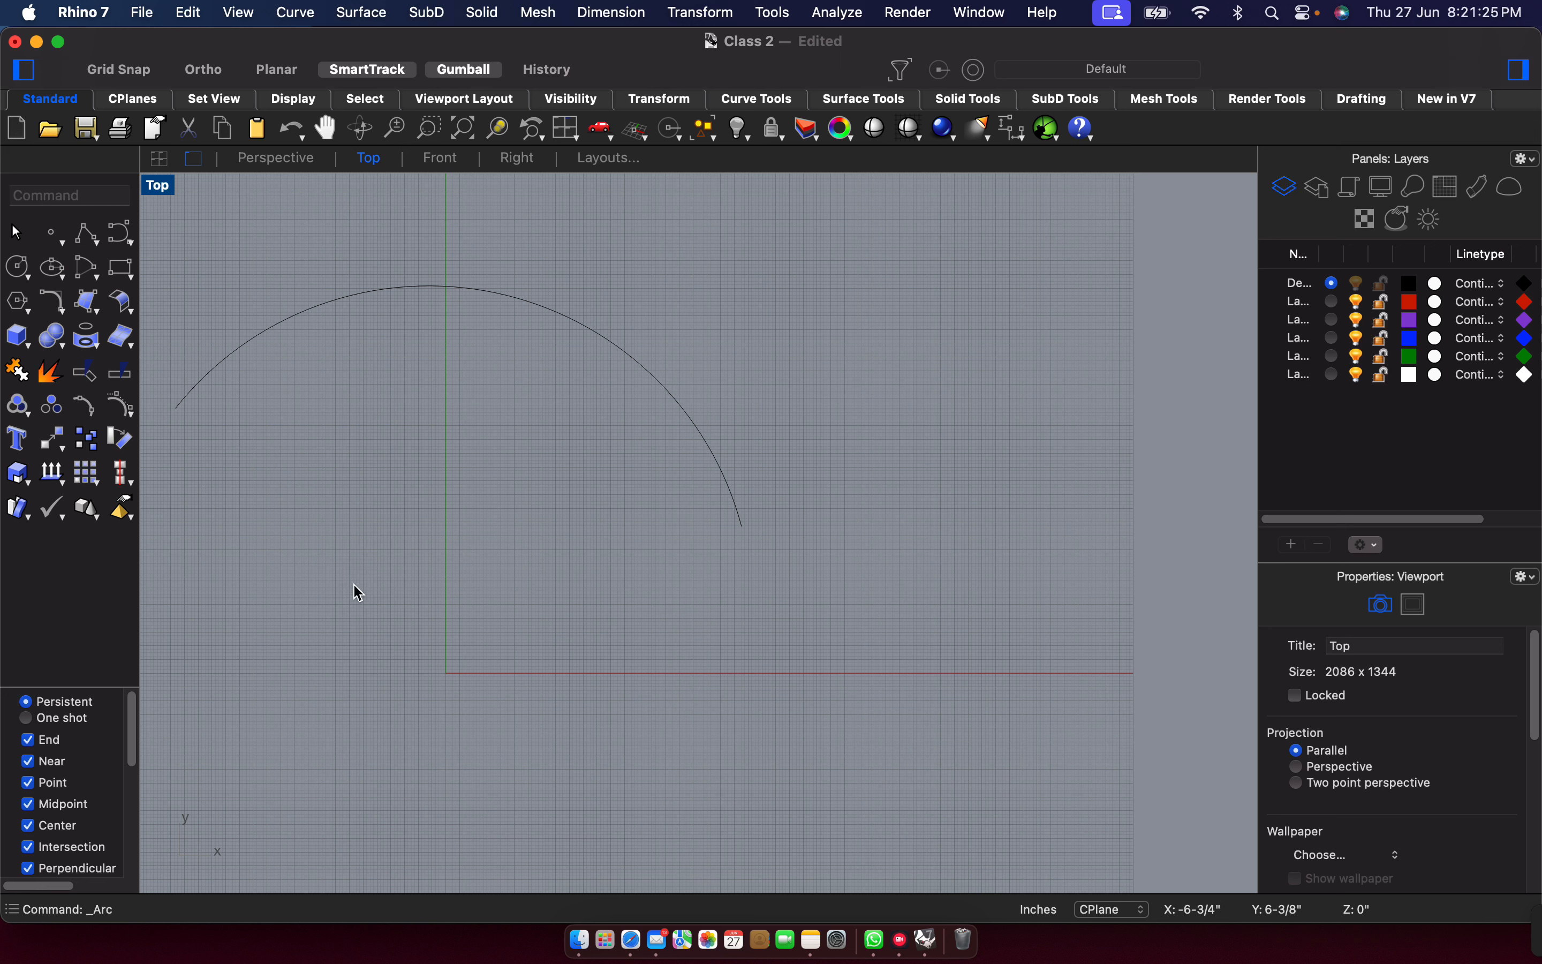
click(460, 294)
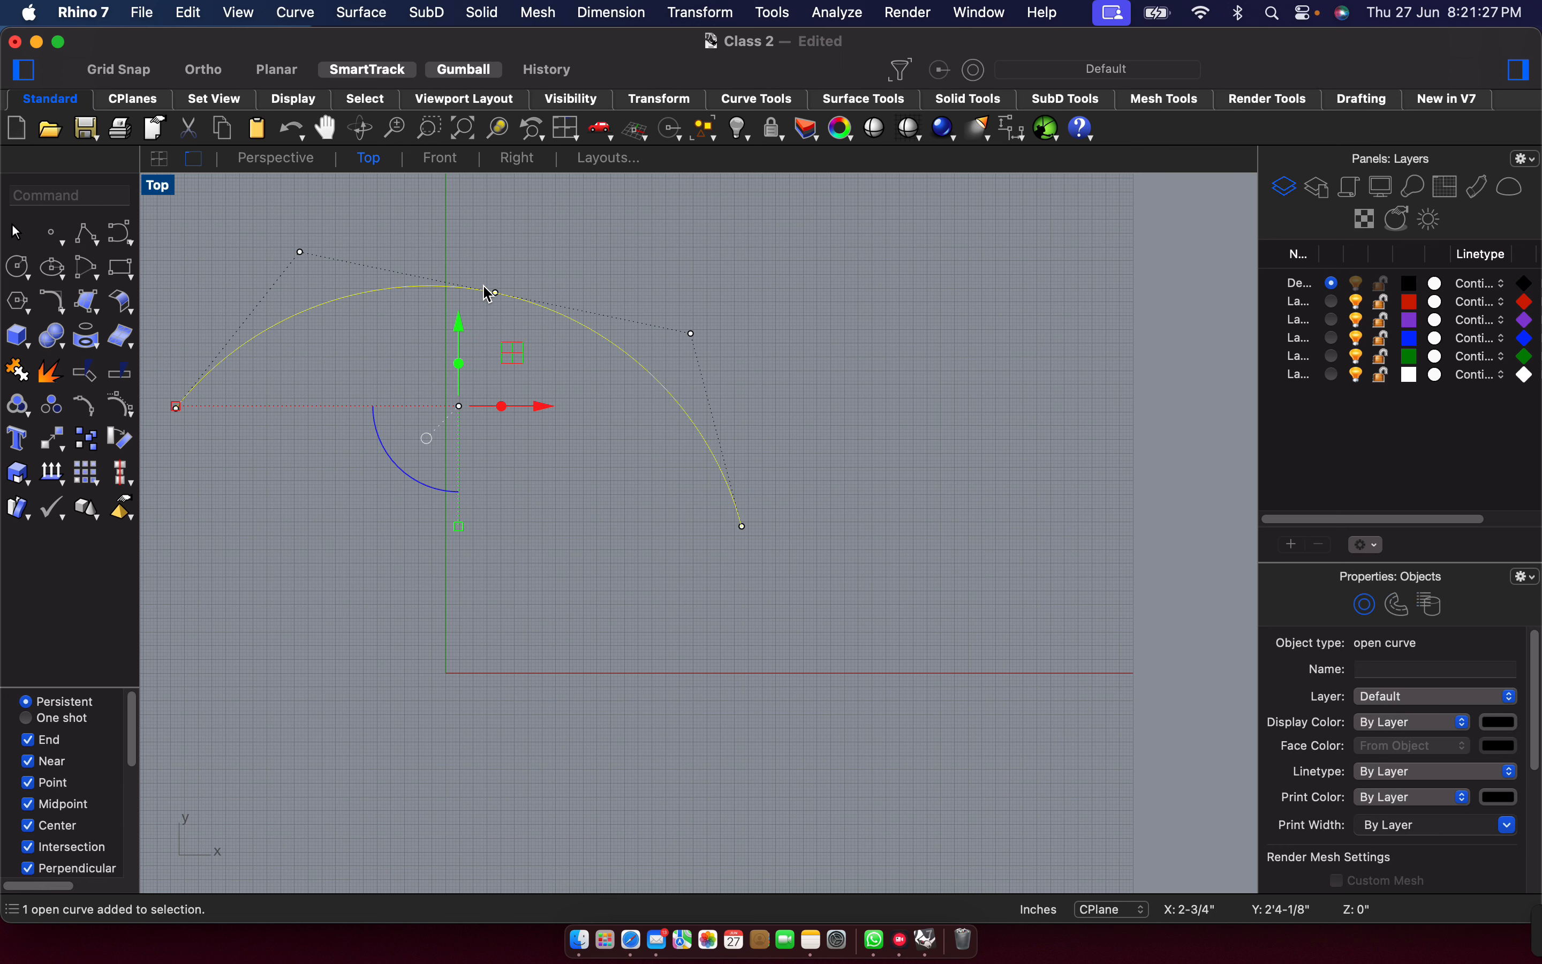
key(Delete)
Draw an upward-bulging arc by start, end and point on arc above the X axis, and delete it.
click(101, 271)
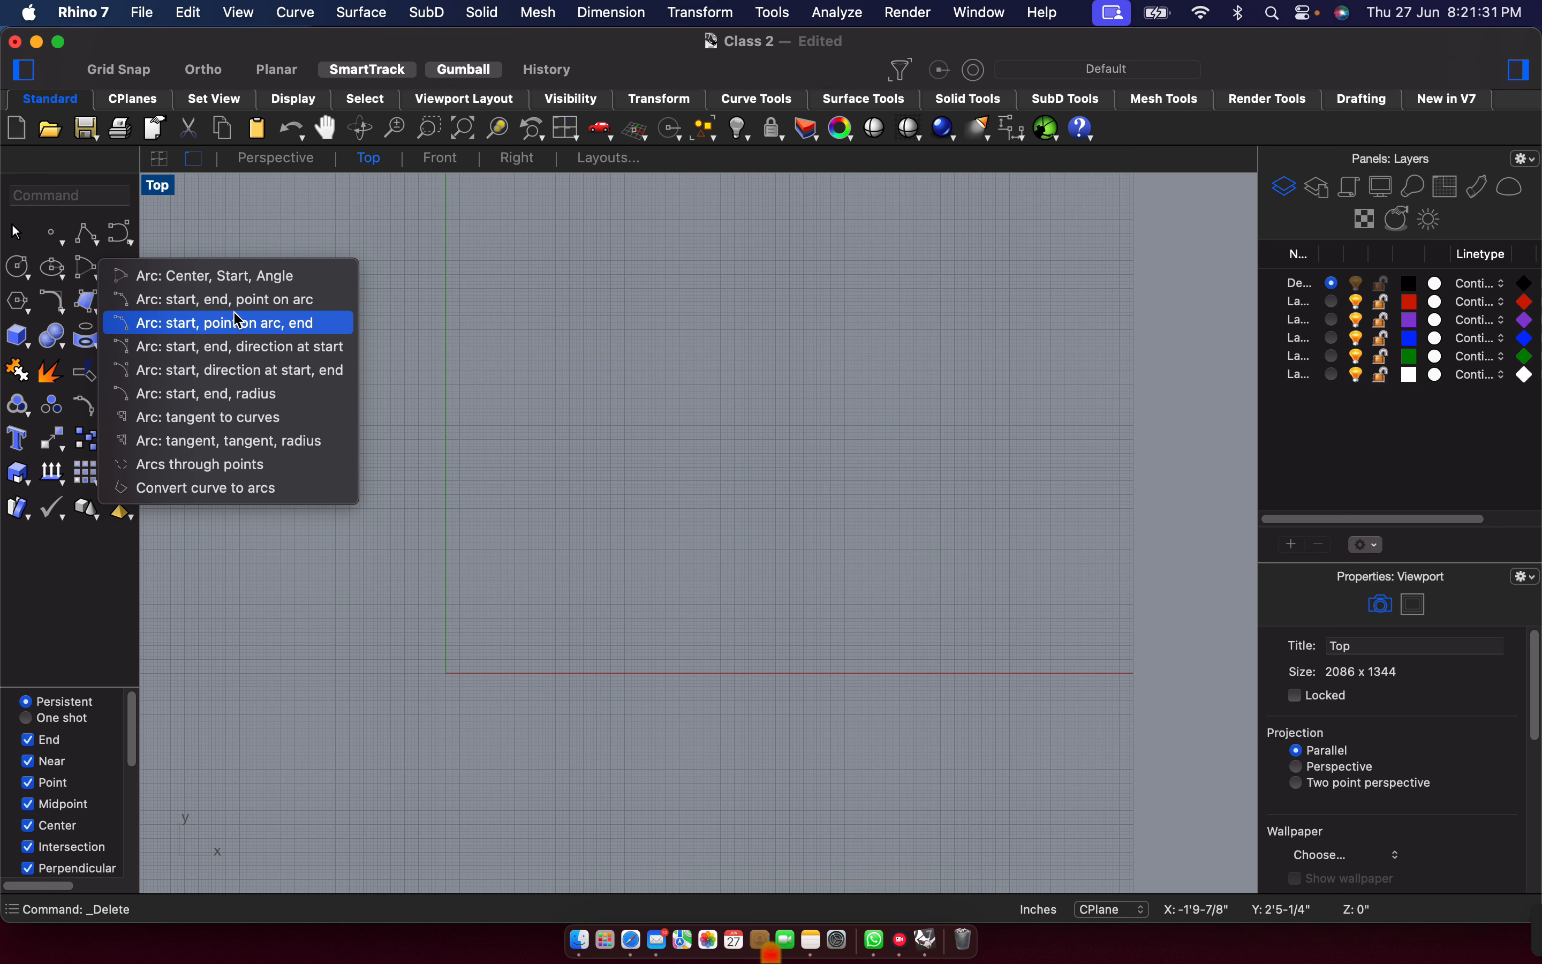
click(223, 300)
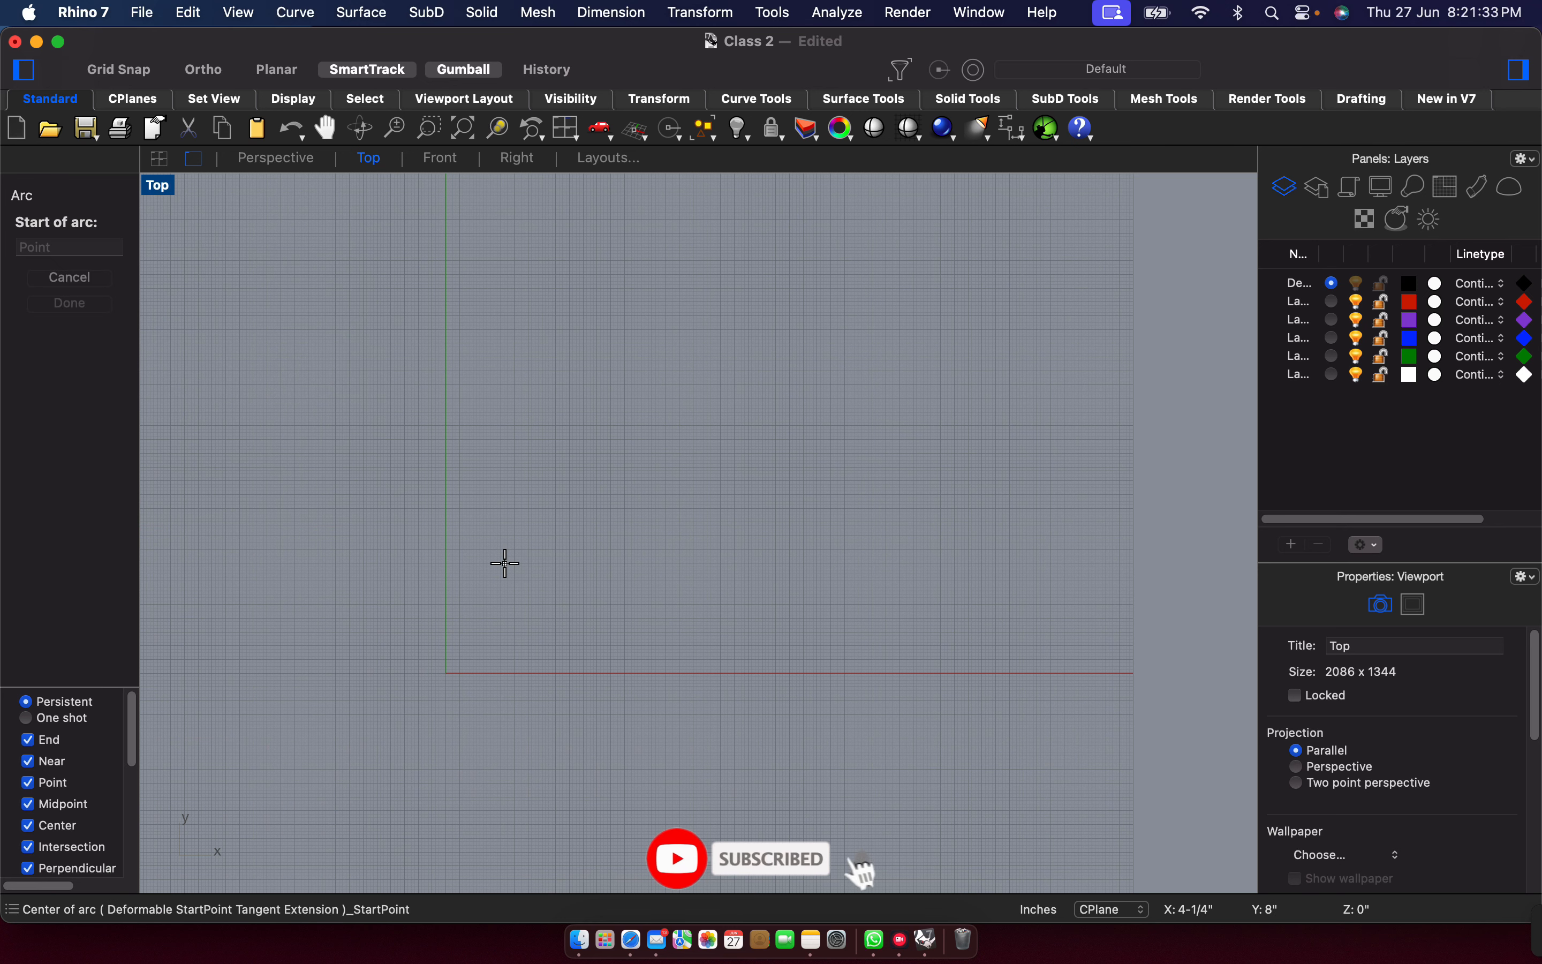
click(506, 564)
click(939, 482)
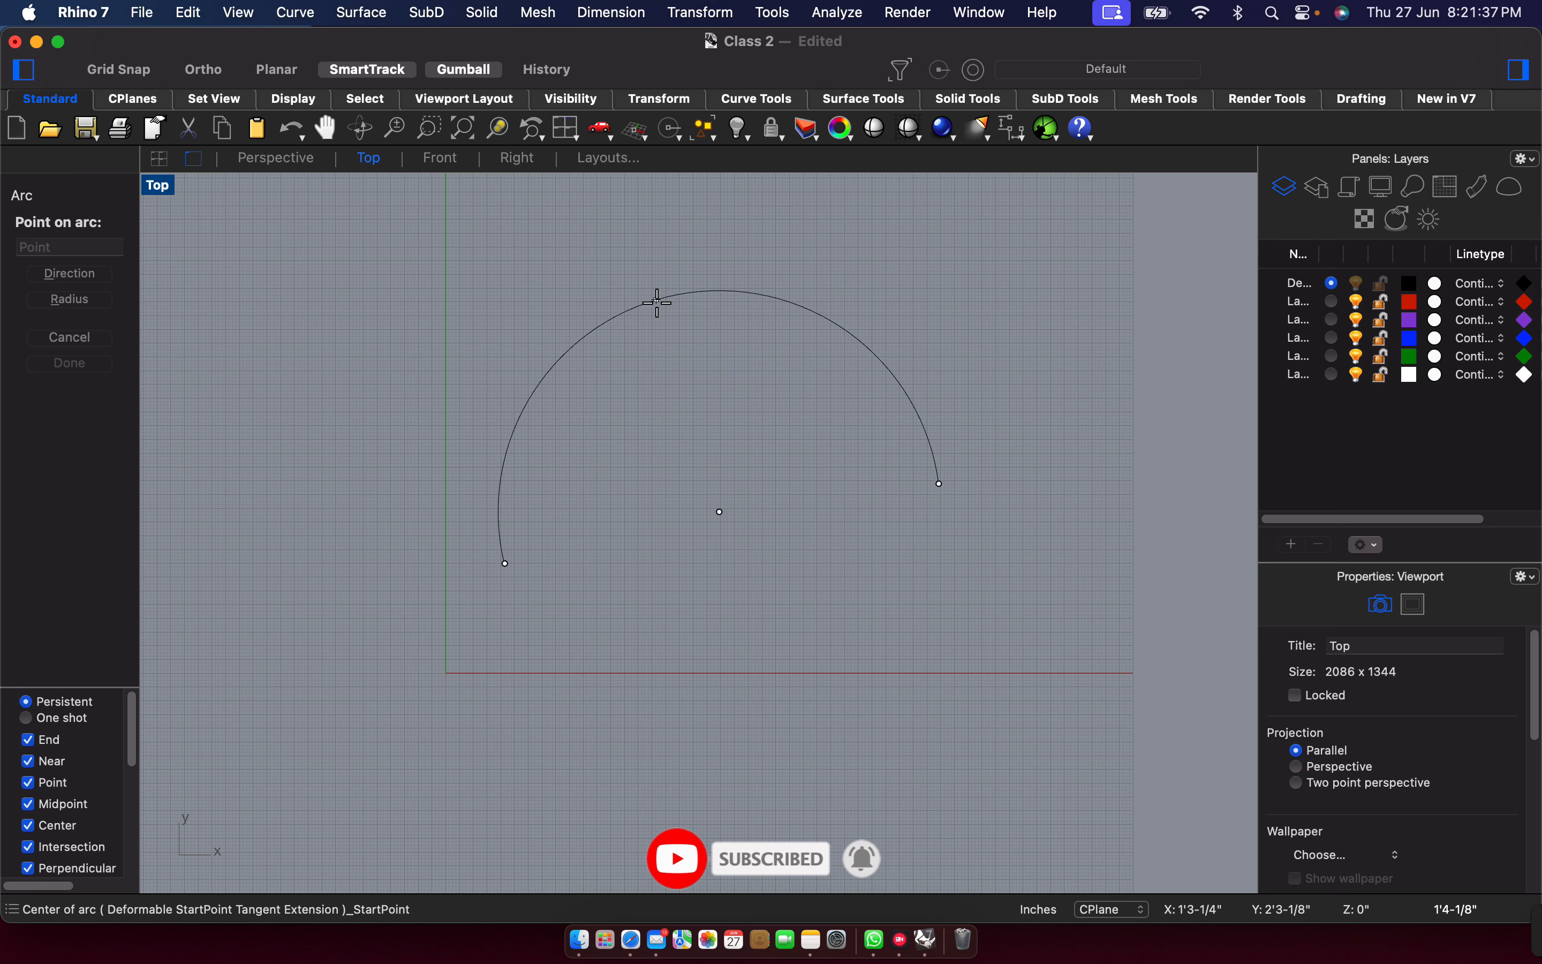
click(741, 382)
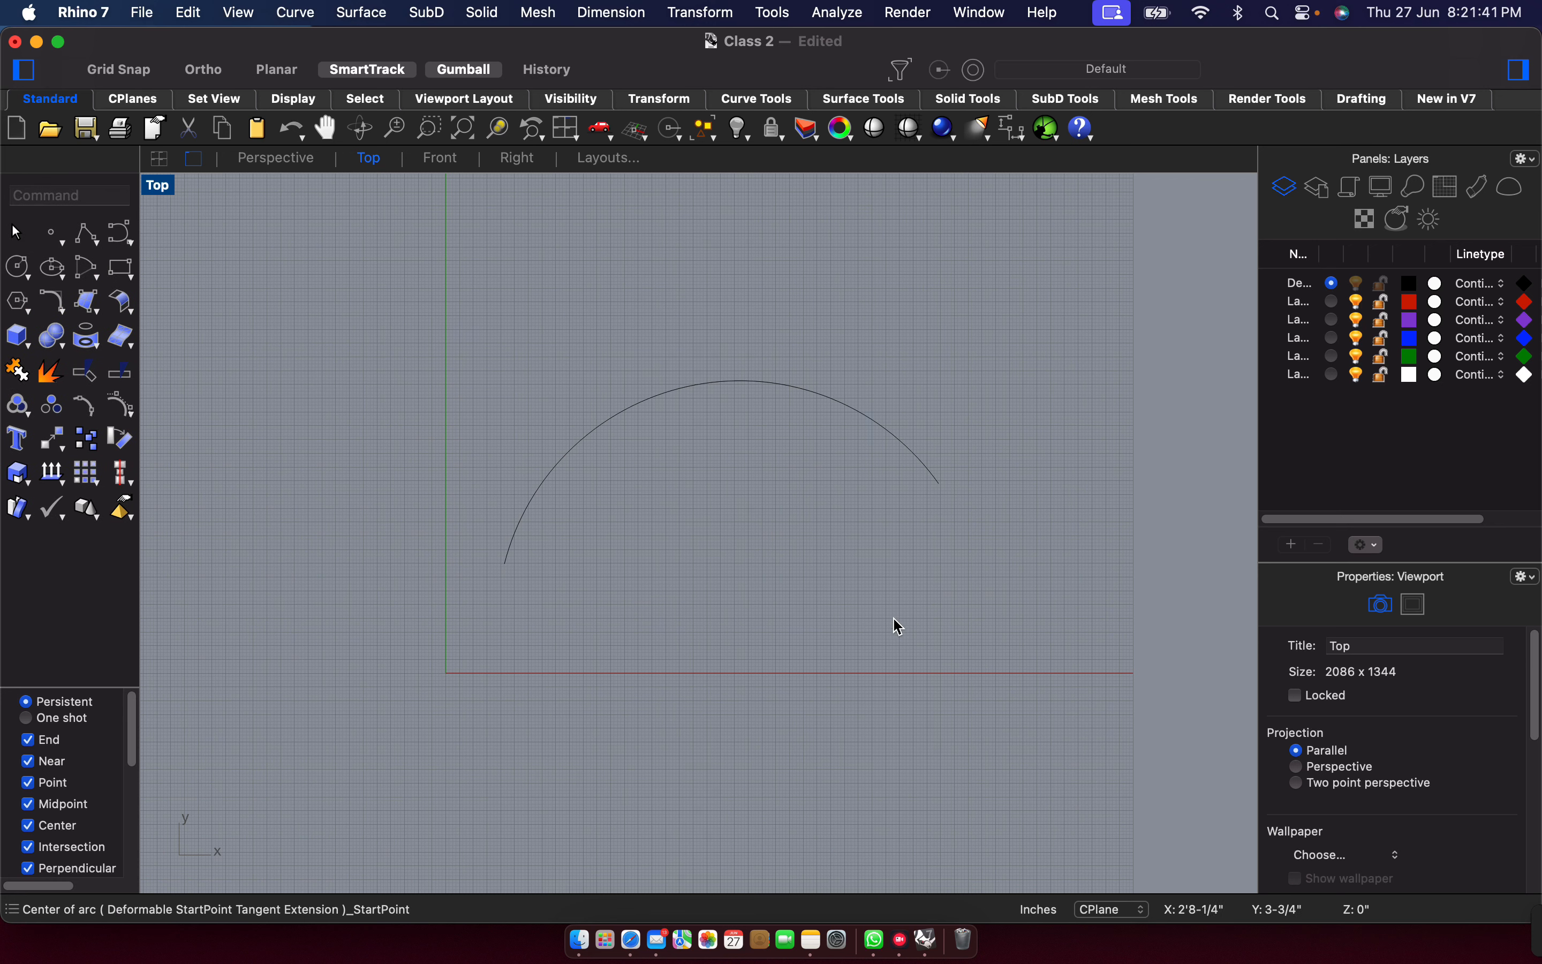
click(816, 392)
key(Delete)
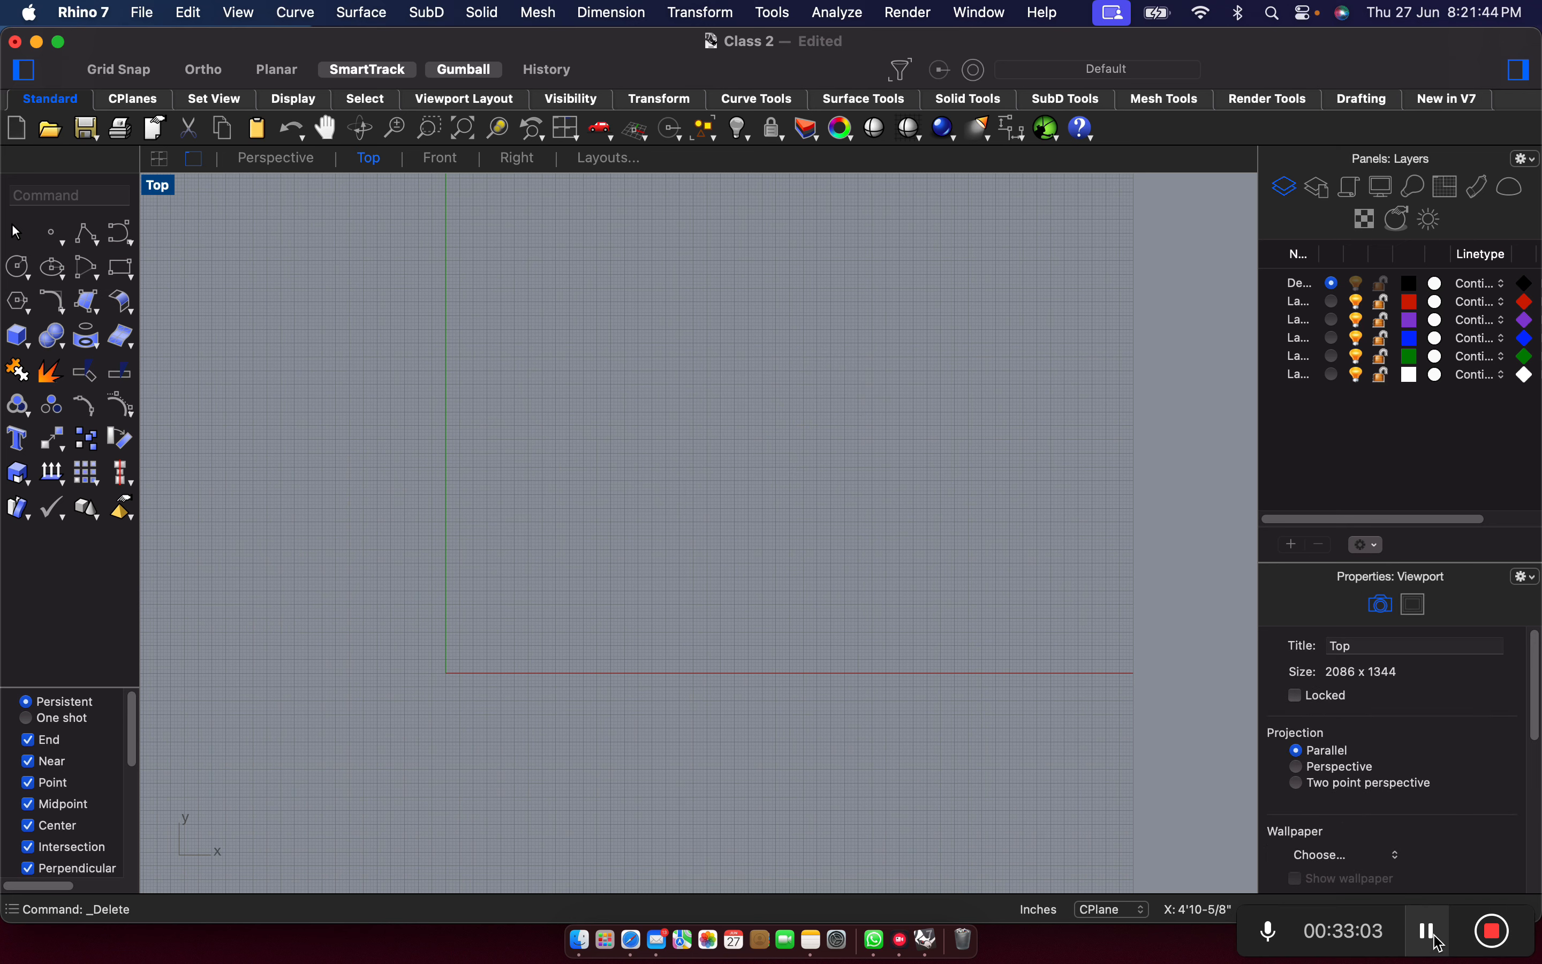
click(1442, 943)
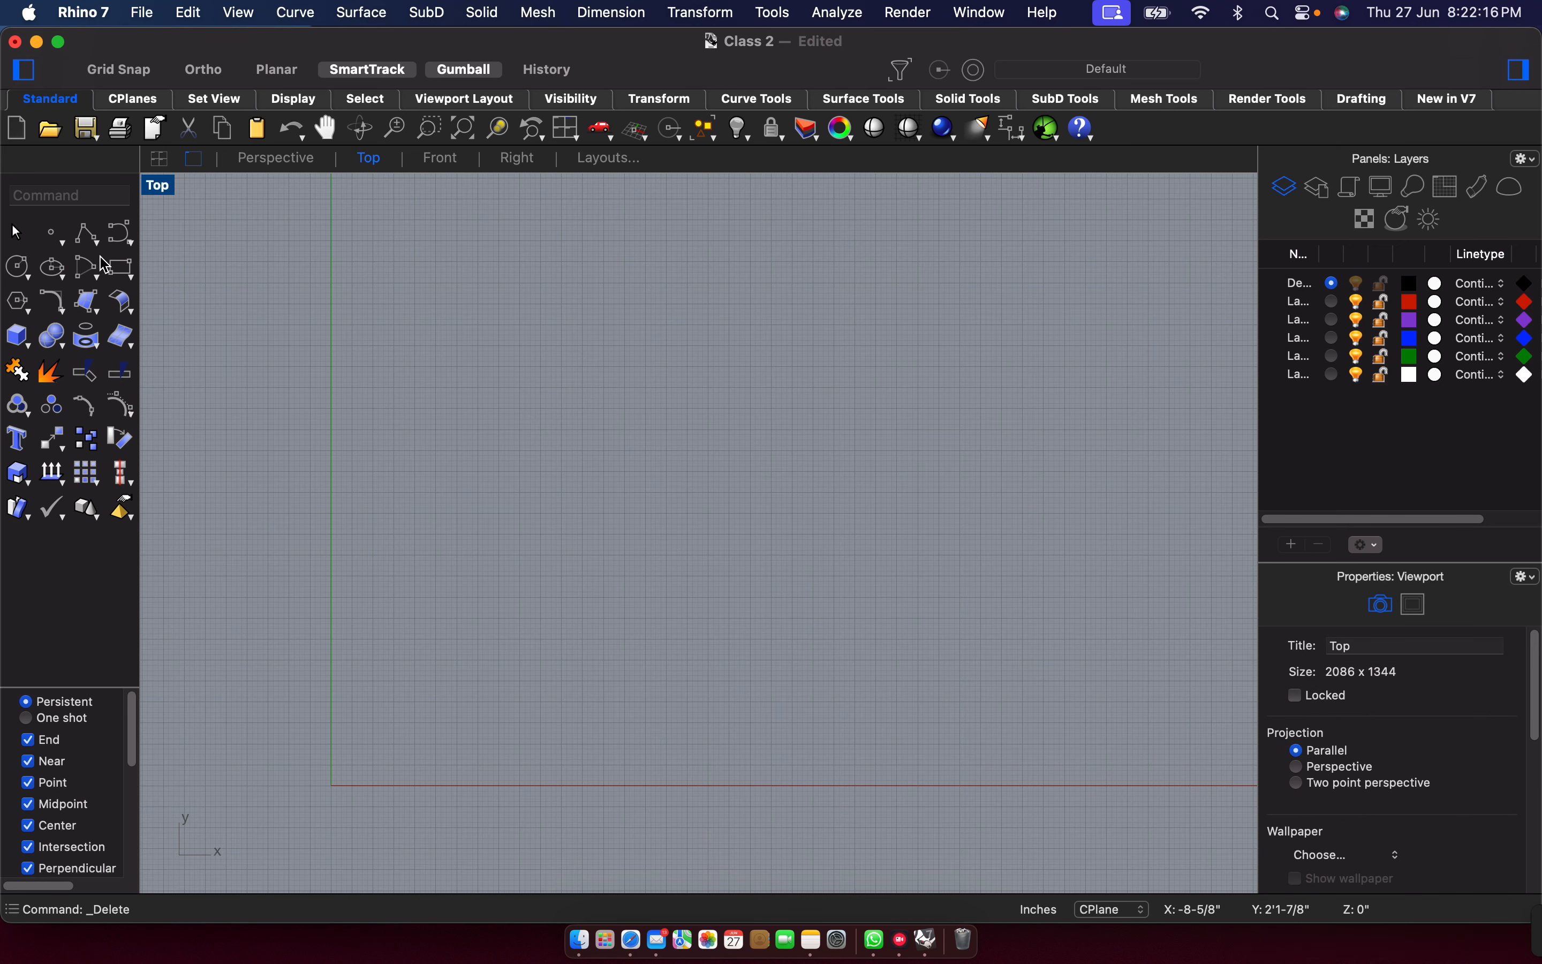
Try to draw an arc by start, point on arc and end above the X axis, and cancel it.
click(99, 275)
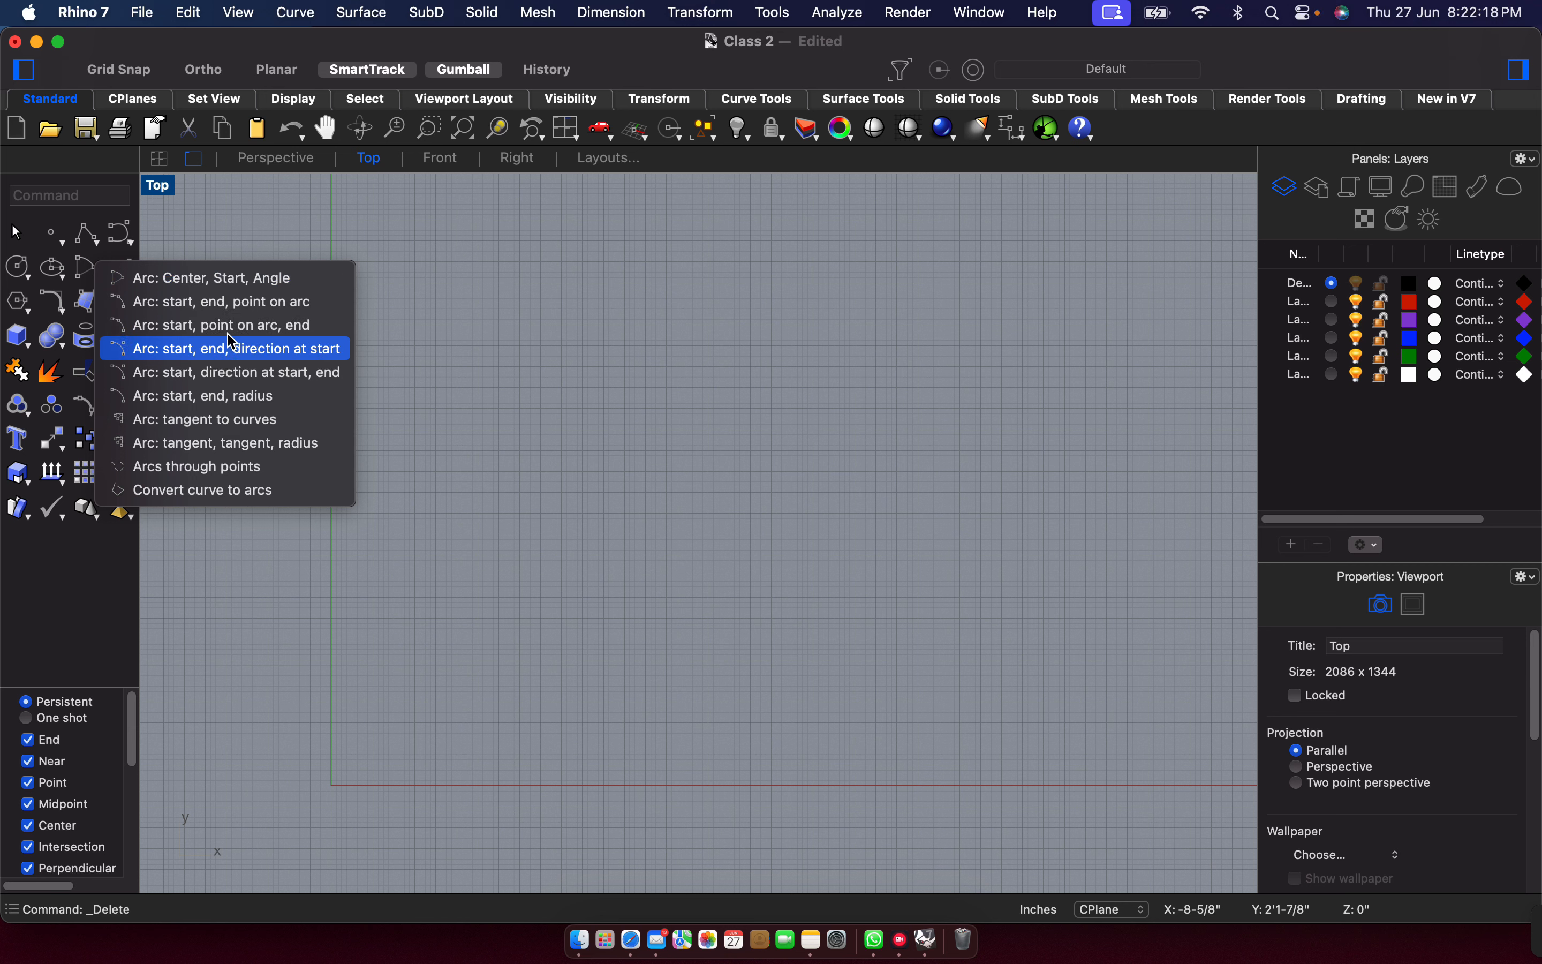
click(175, 328)
click(552, 475)
click(897, 455)
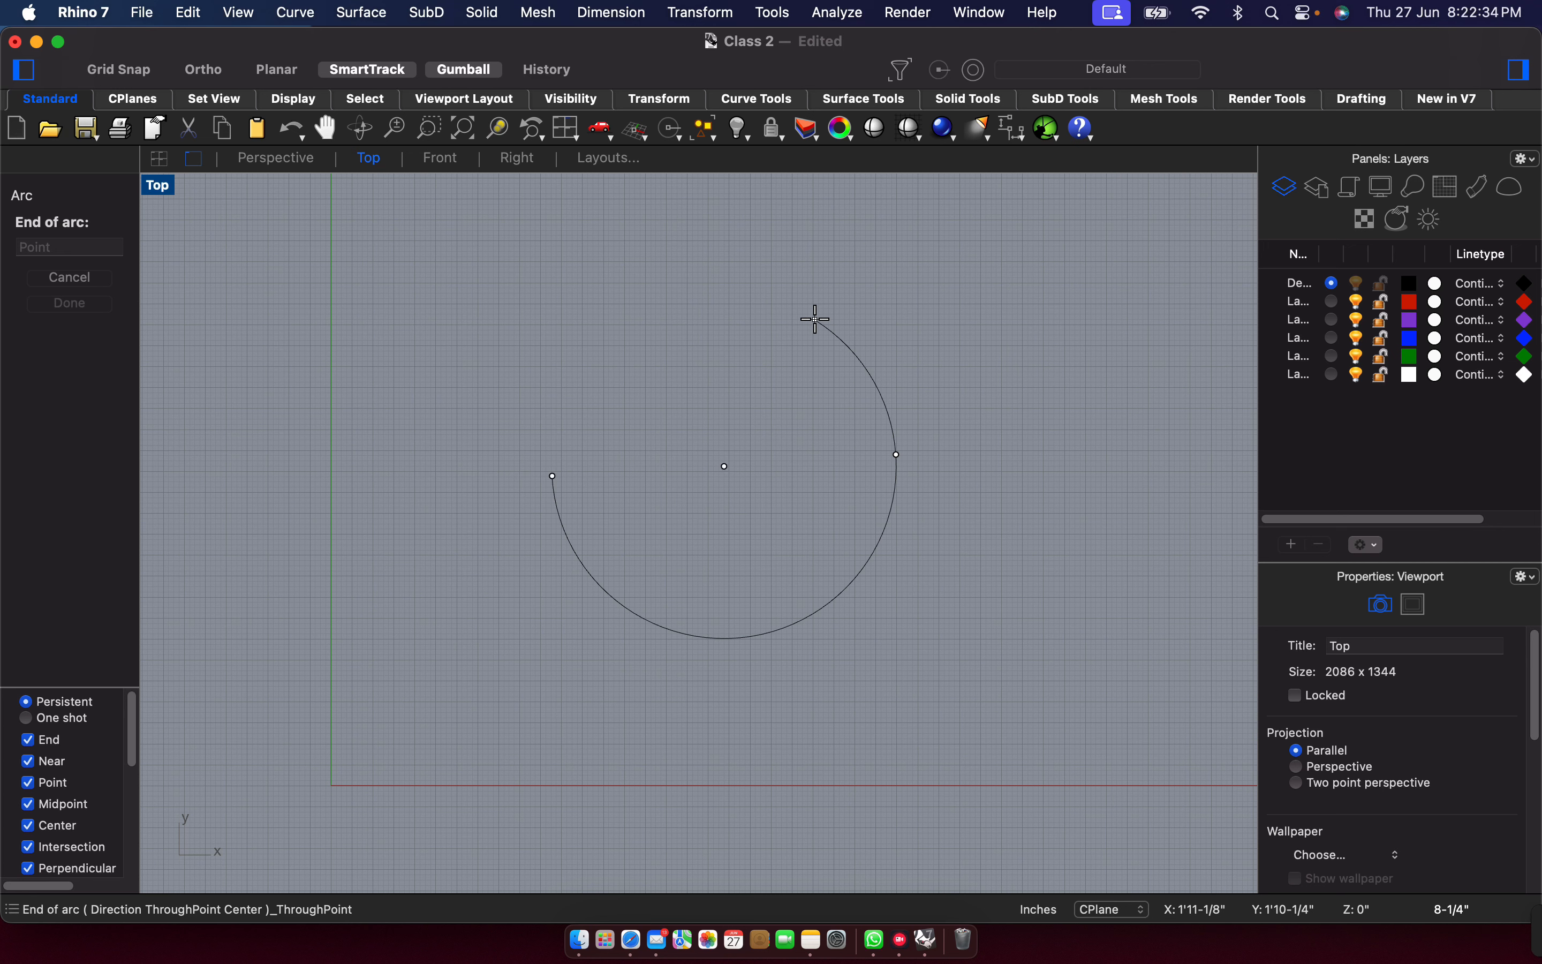
key(Escape)
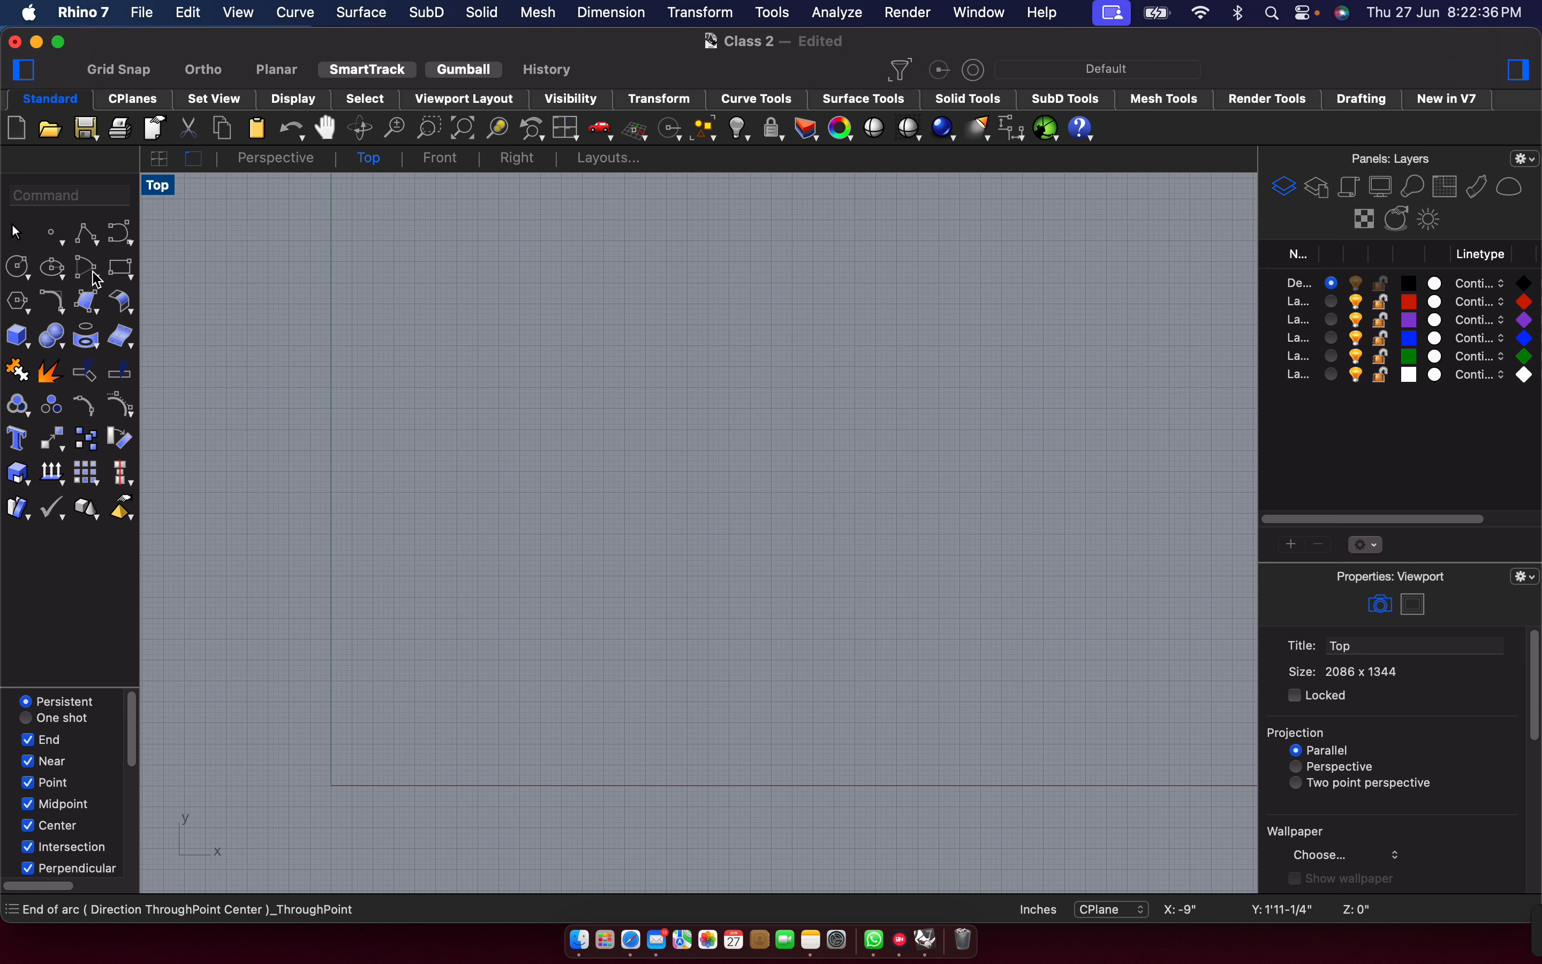
click(100, 281)
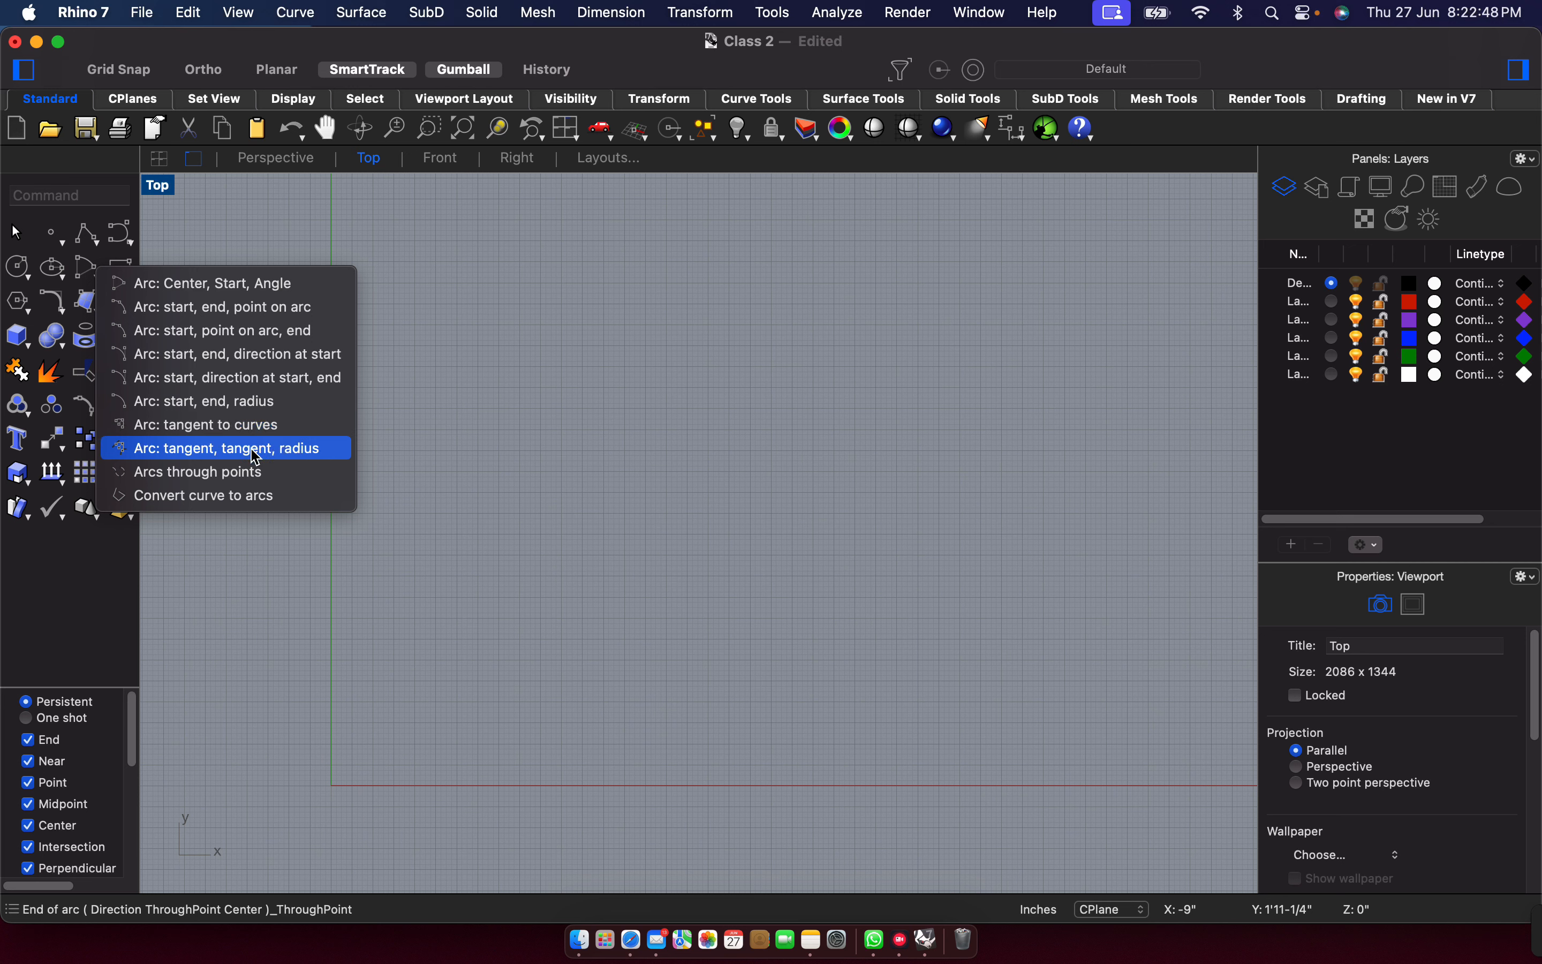
click(136, 423)
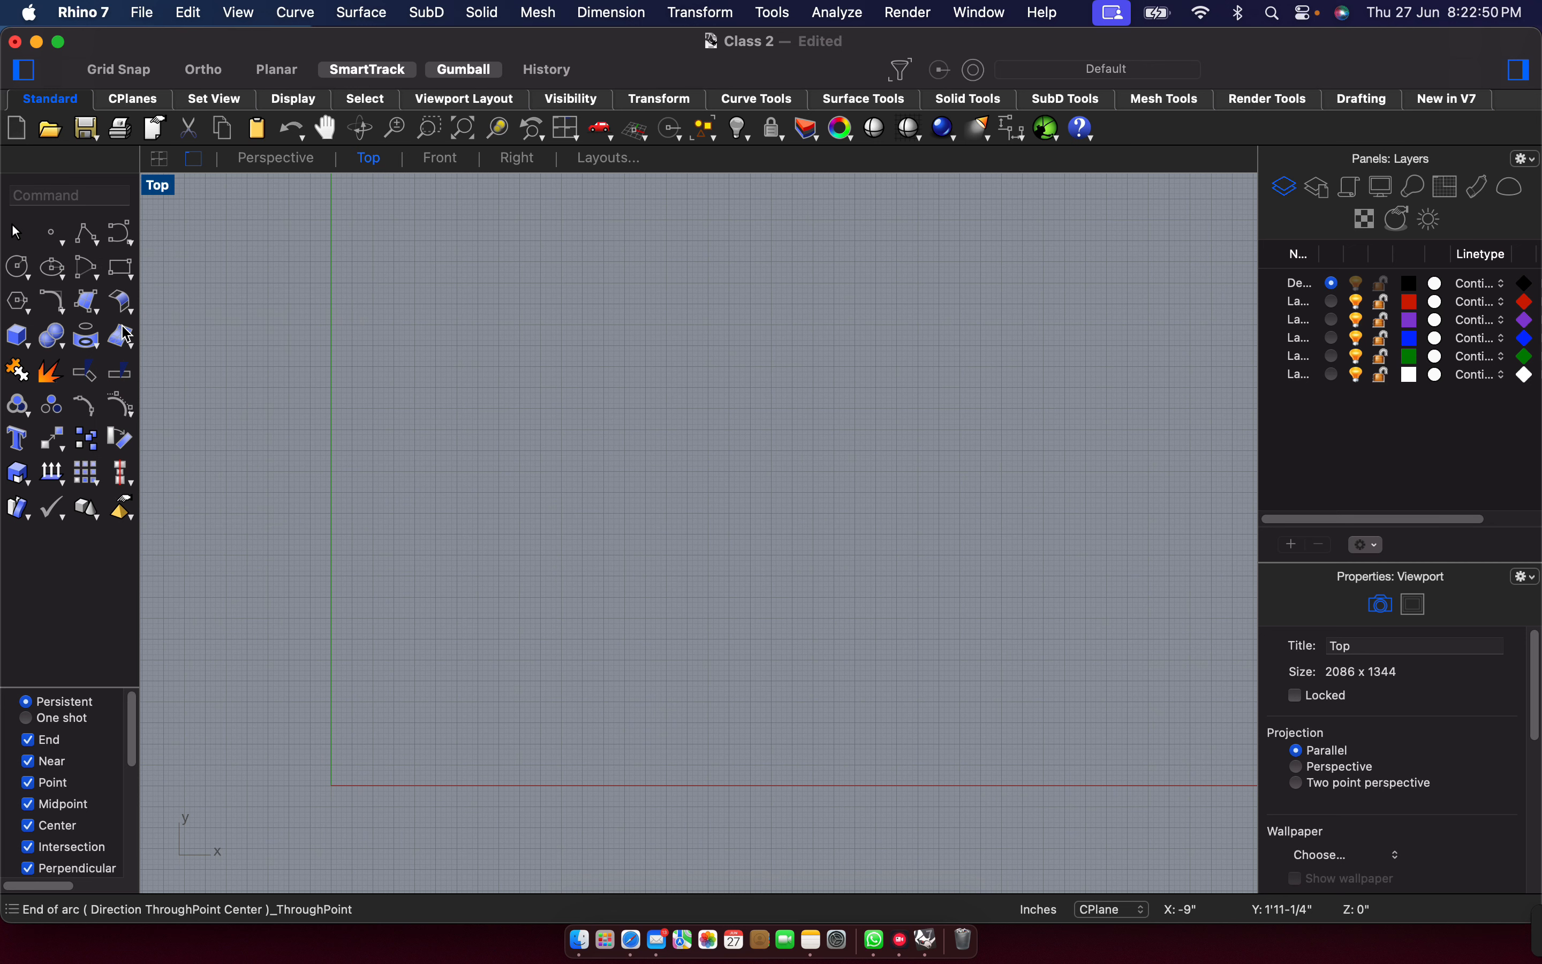
click(125, 298)
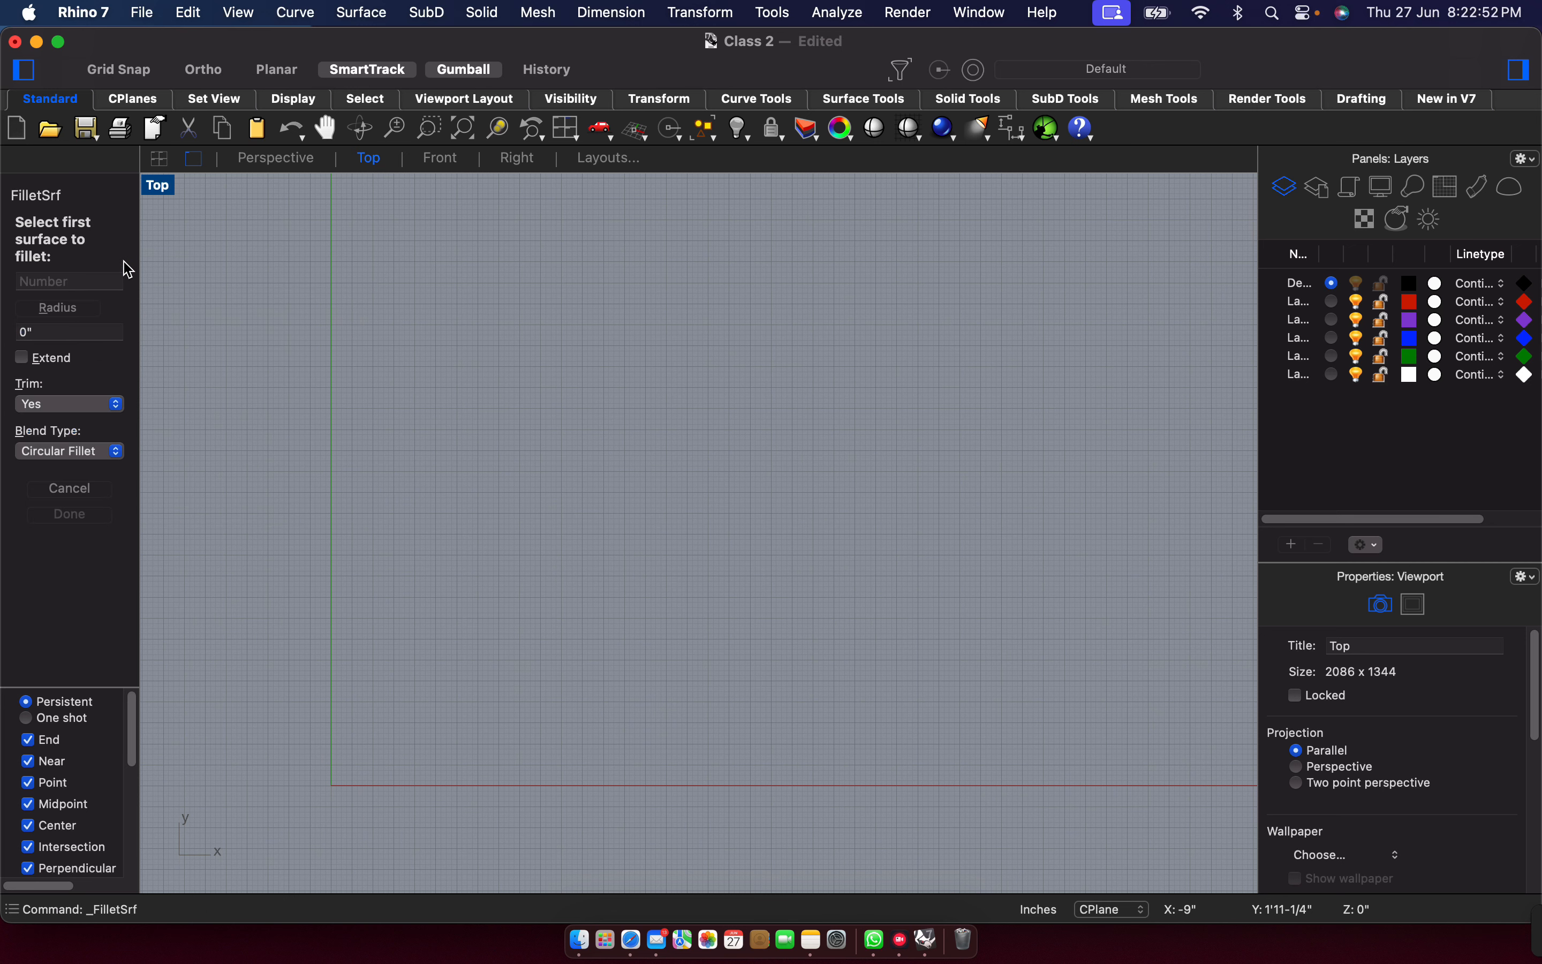
click(102, 491)
Draw a large corner-to-corner rectangle in the Top view, above the X axis and just right of the Y axis.
click(130, 268)
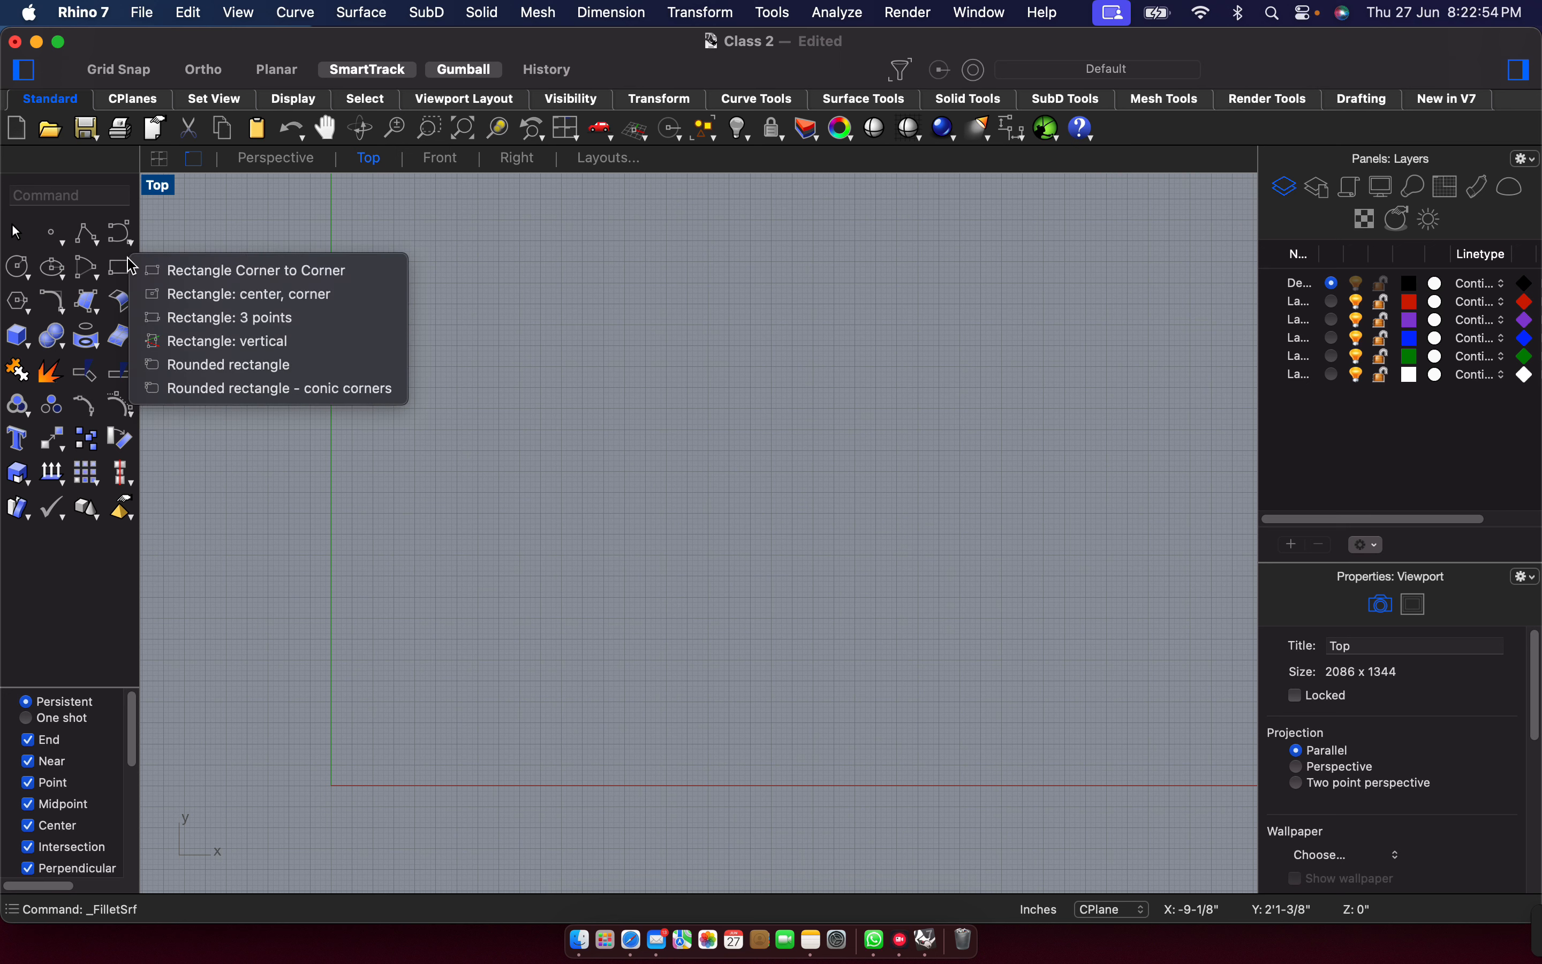
click(173, 274)
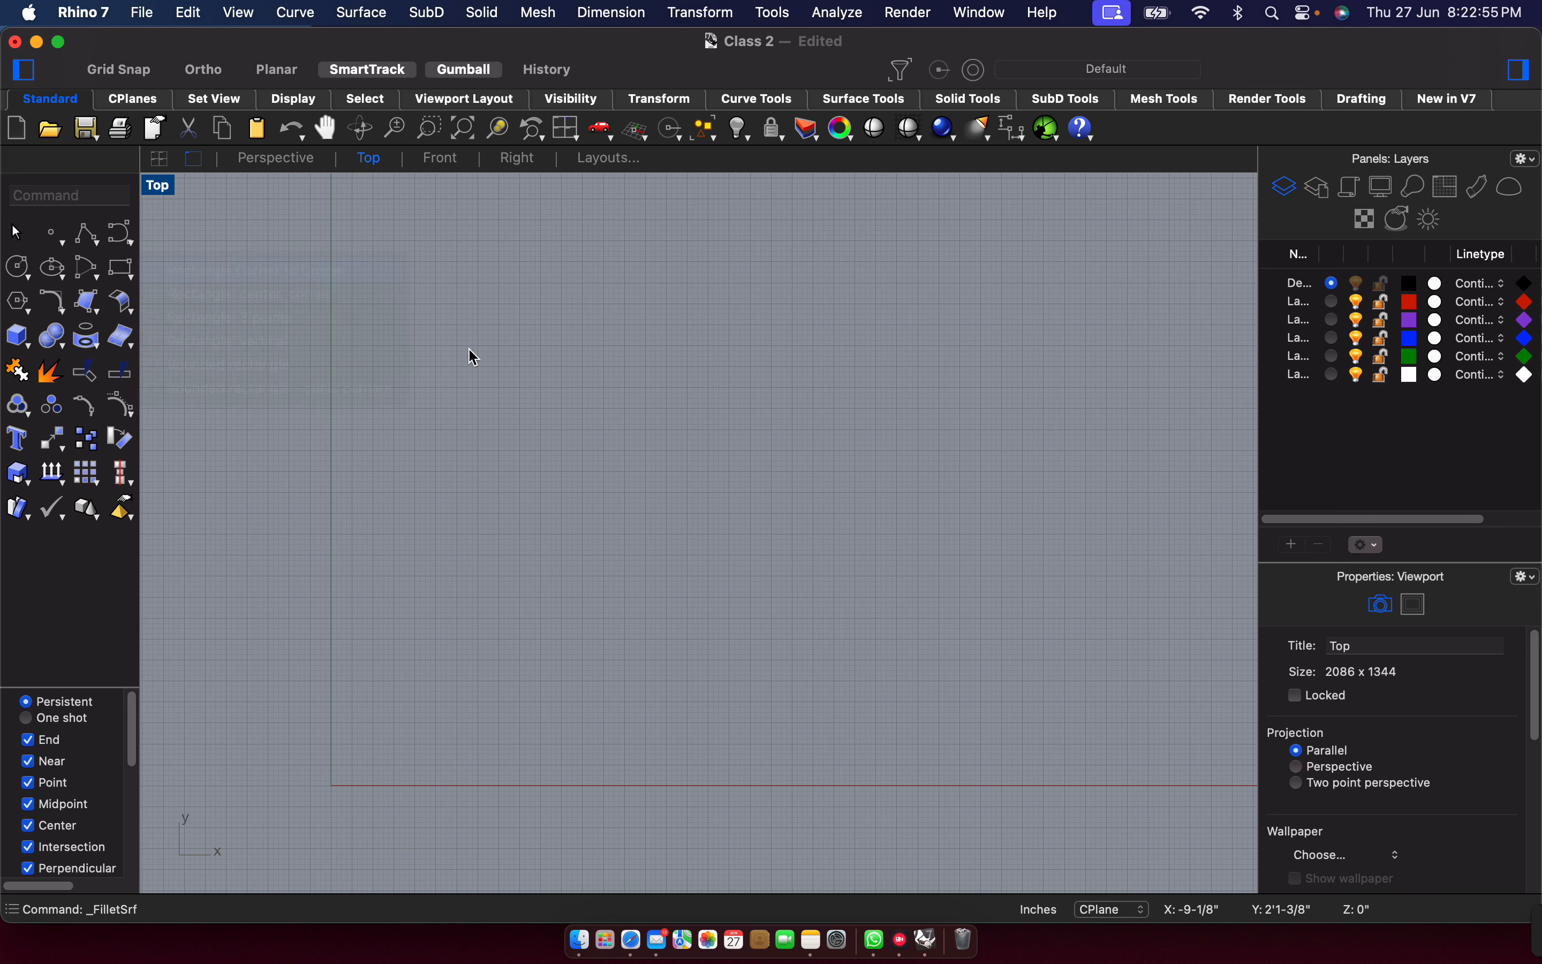
click(388, 325)
click(790, 662)
Draw a rectangle by center and corner, centered above the first rectangle and overlapping its upper edge.
click(118, 275)
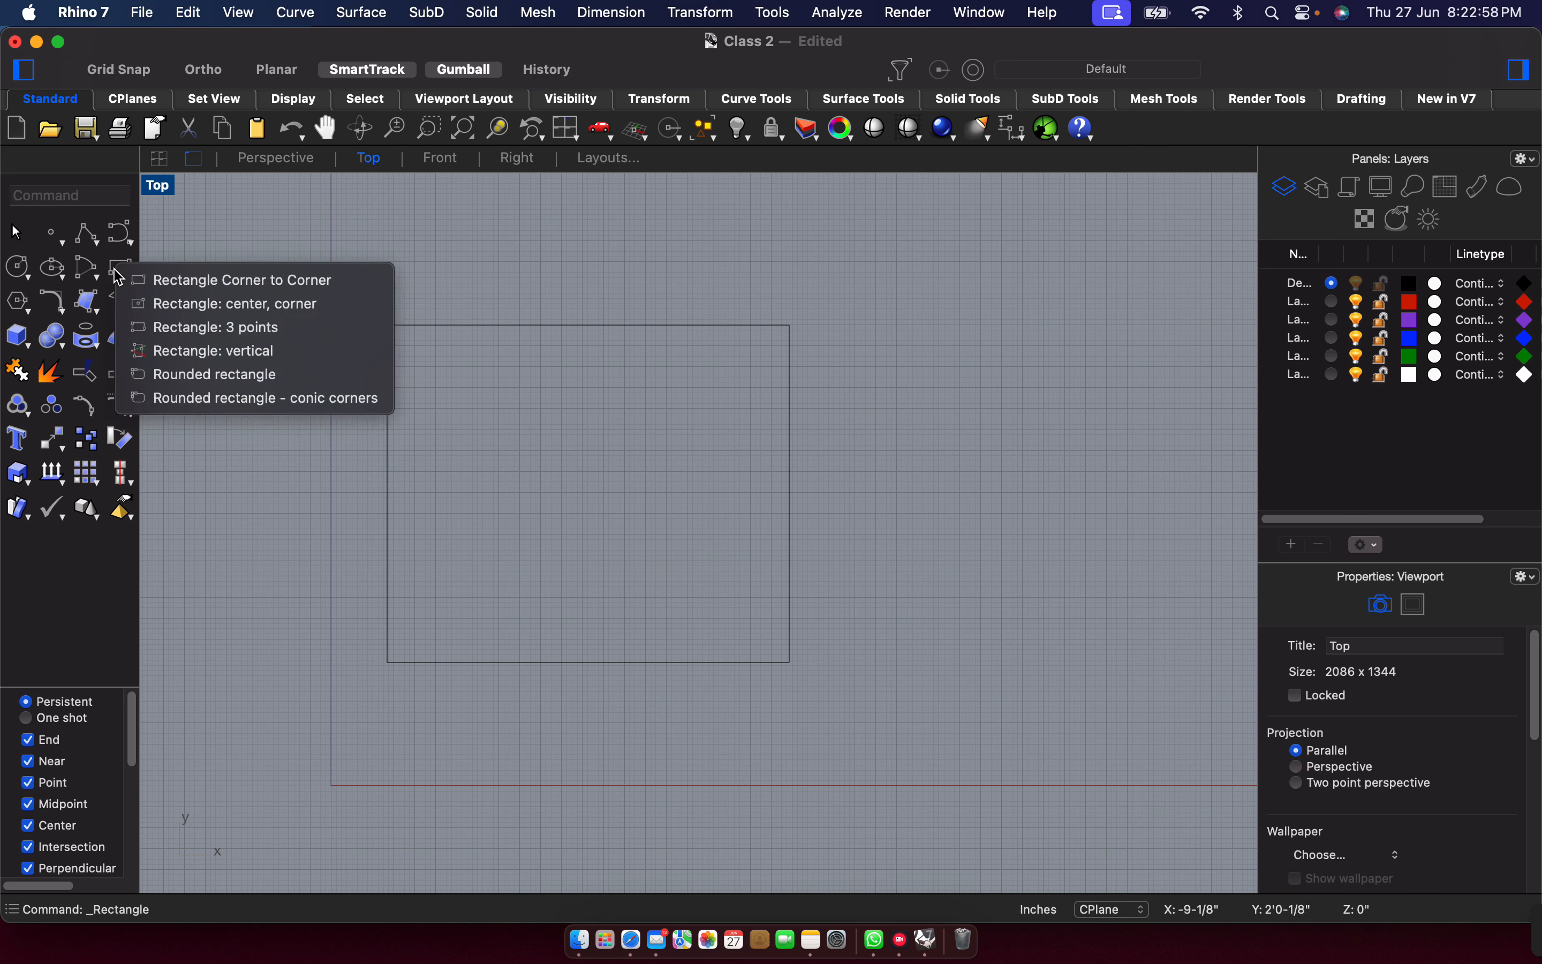
click(206, 304)
click(520, 261)
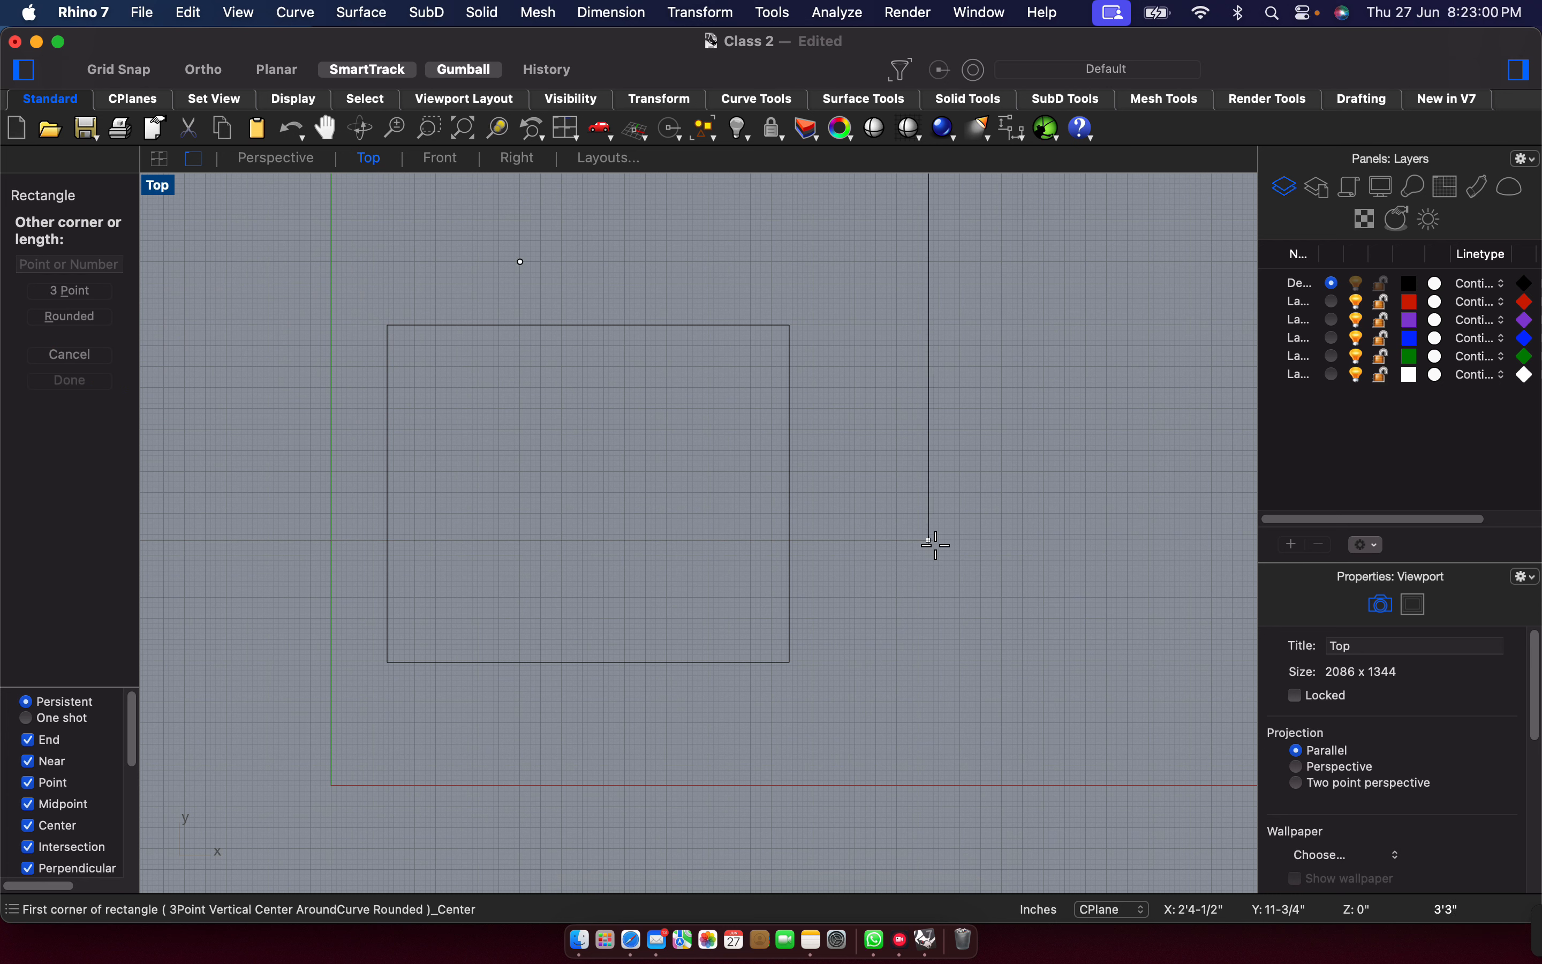
click(644, 386)
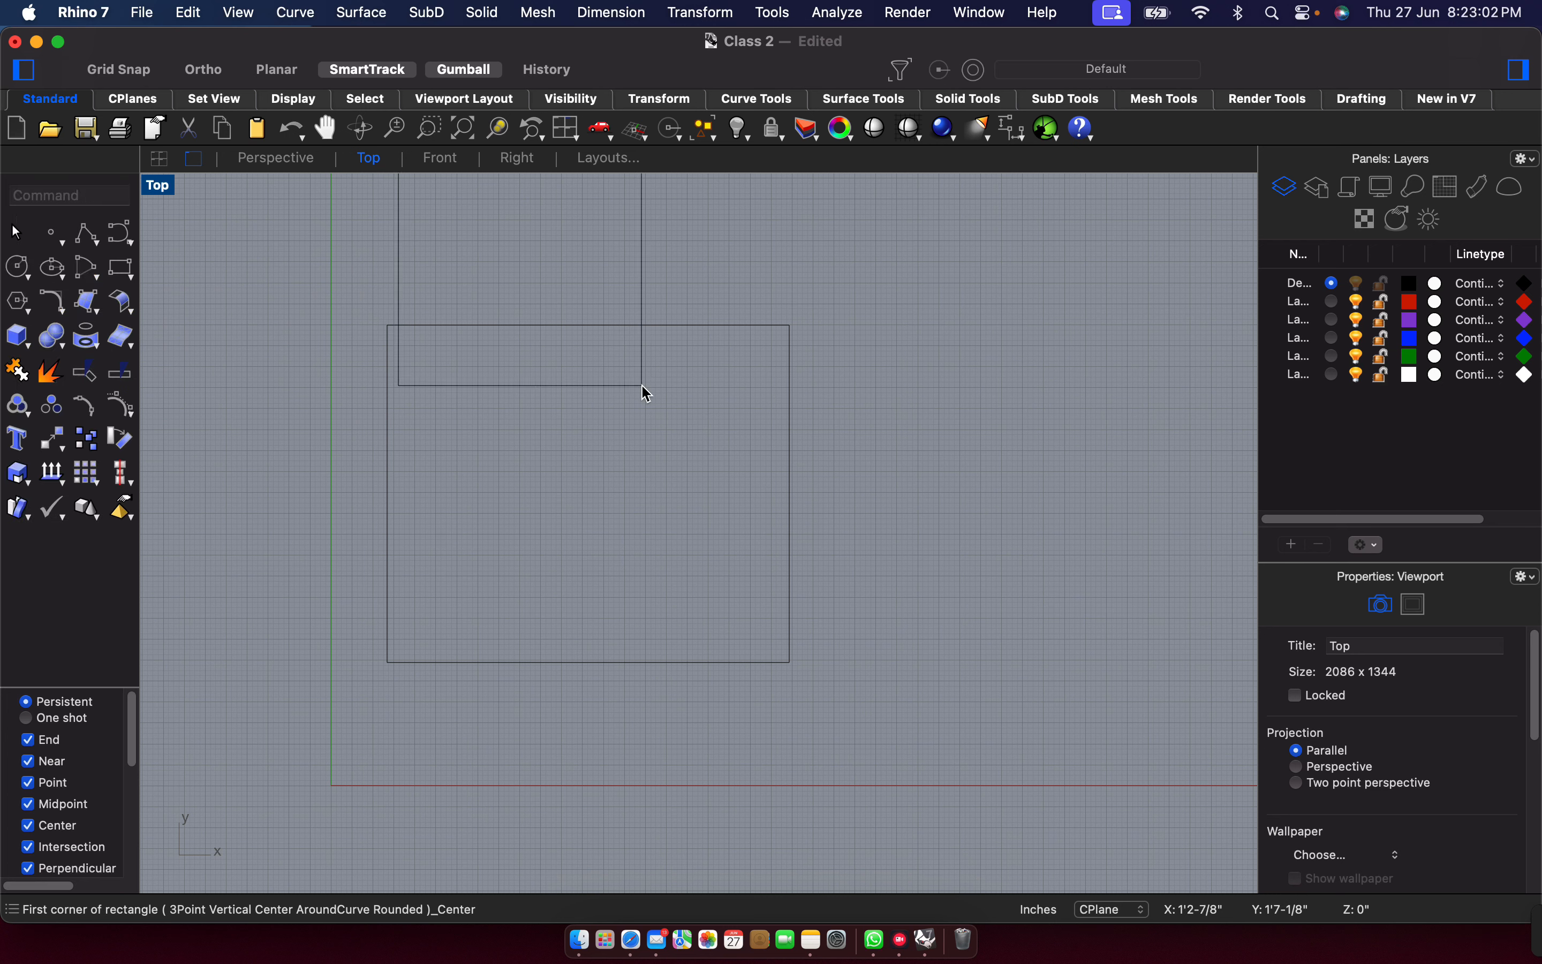
Draw a second, wider center-corner rectangle overlapping the upper part of both existing rectangles.
click(125, 280)
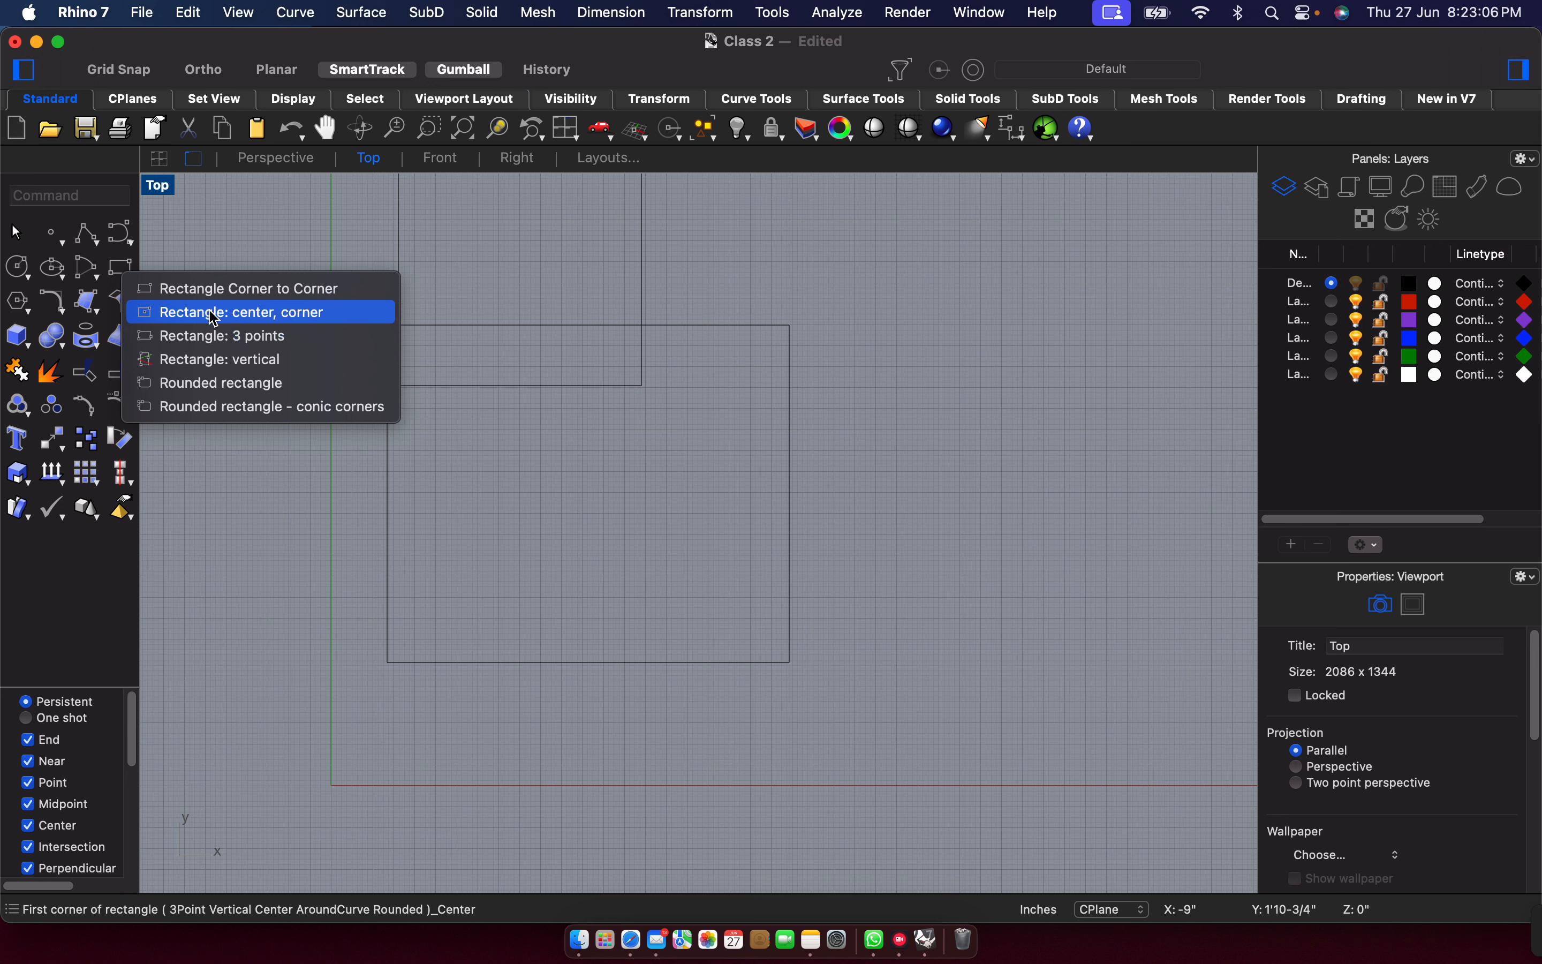
click(230, 312)
click(601, 354)
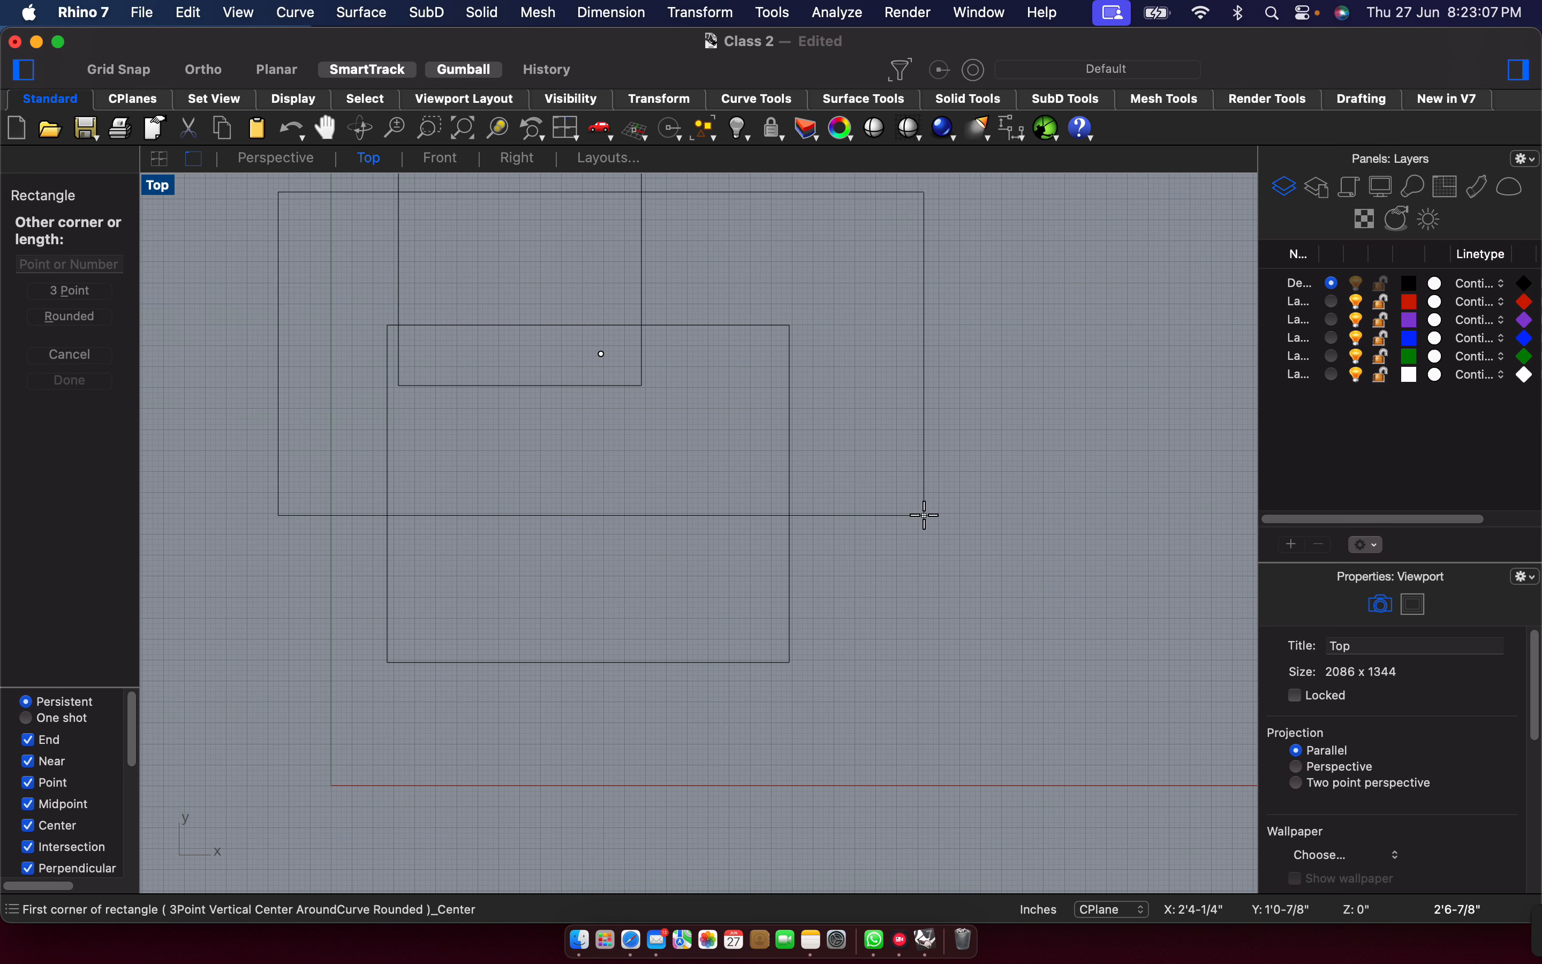
click(846, 483)
Draw a tilted rectangle through three points across the right edges of the overlapping rectangles.
click(118, 282)
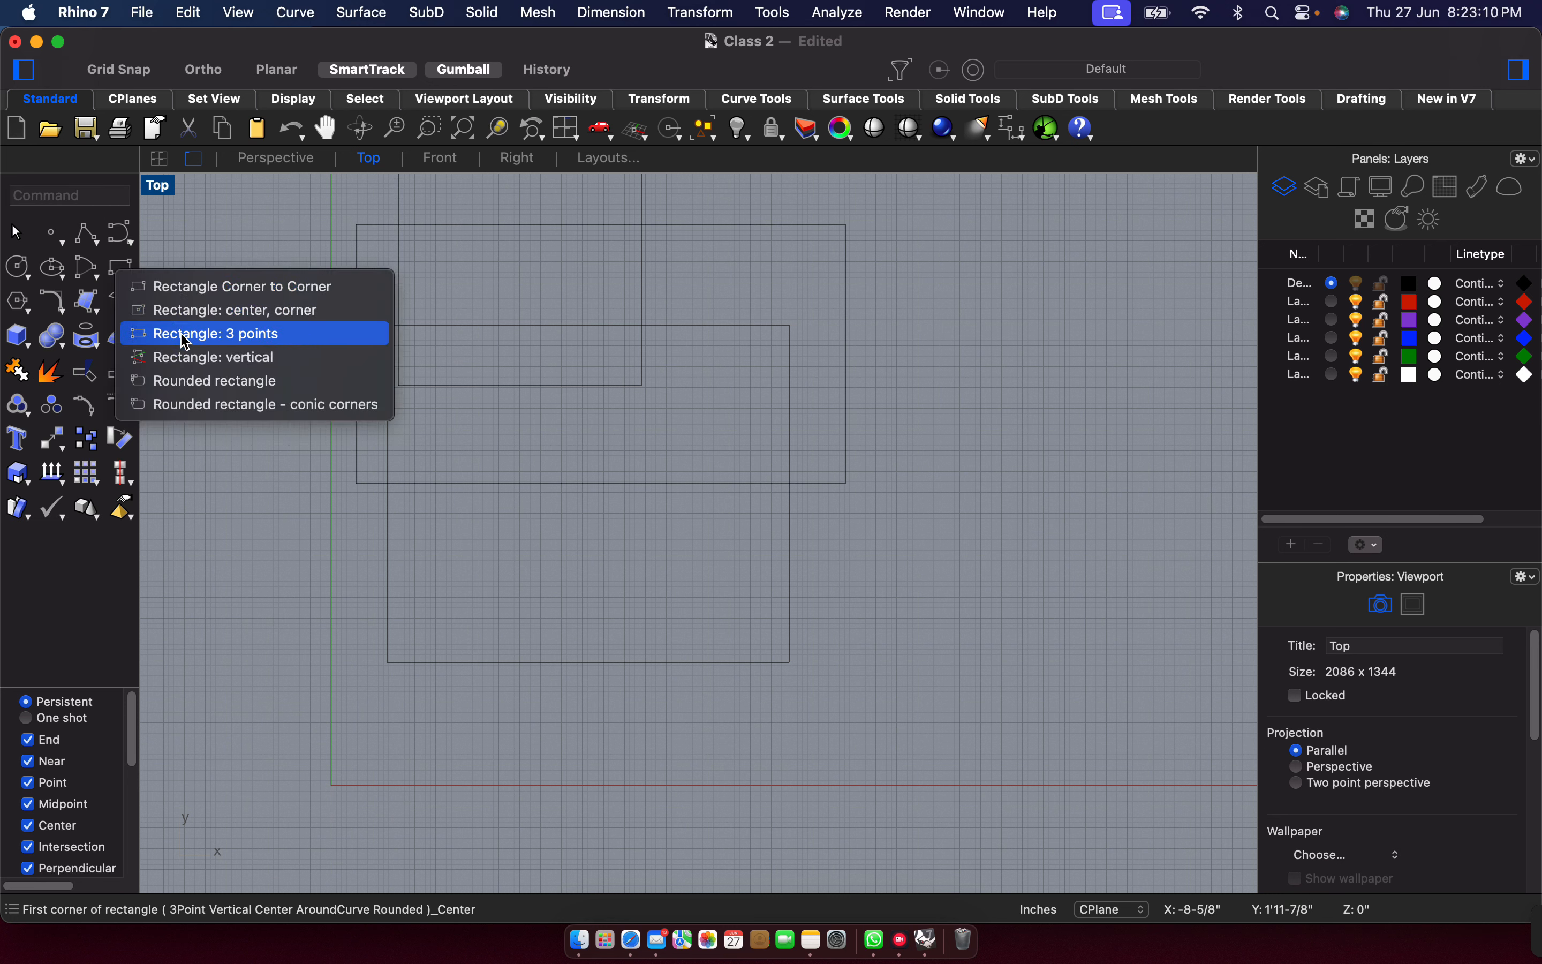
click(255, 338)
click(718, 268)
click(913, 419)
click(730, 517)
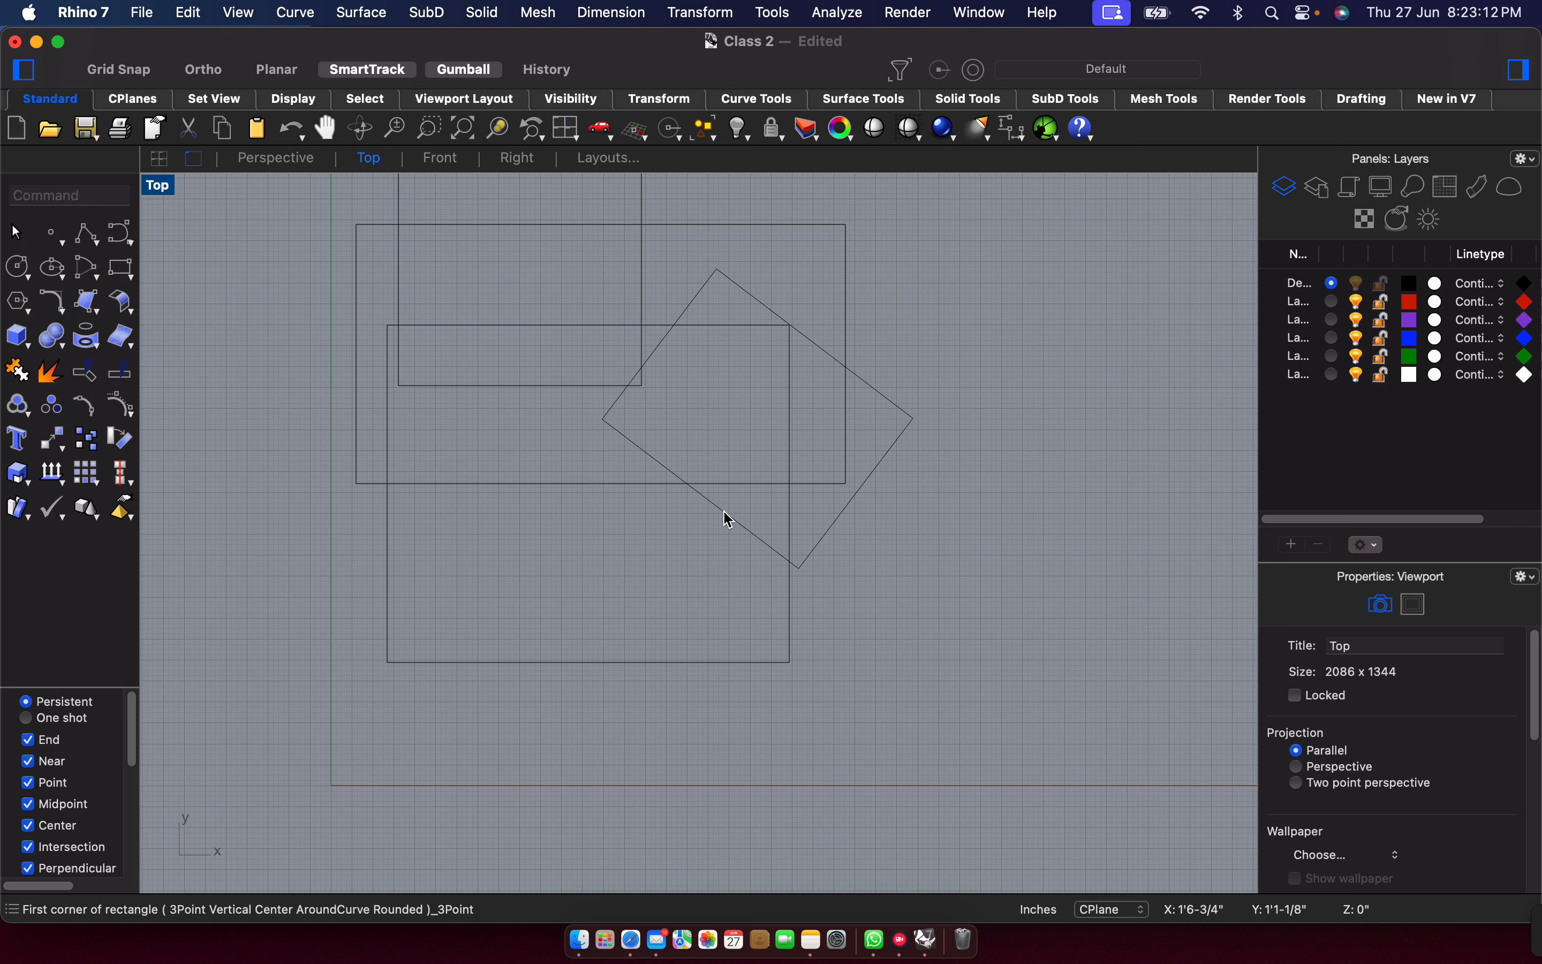
Draw another tilted 3-point rectangle to the left of the first tilted one, and delete it.
right_click(542, 285)
click(537, 277)
click(720, 438)
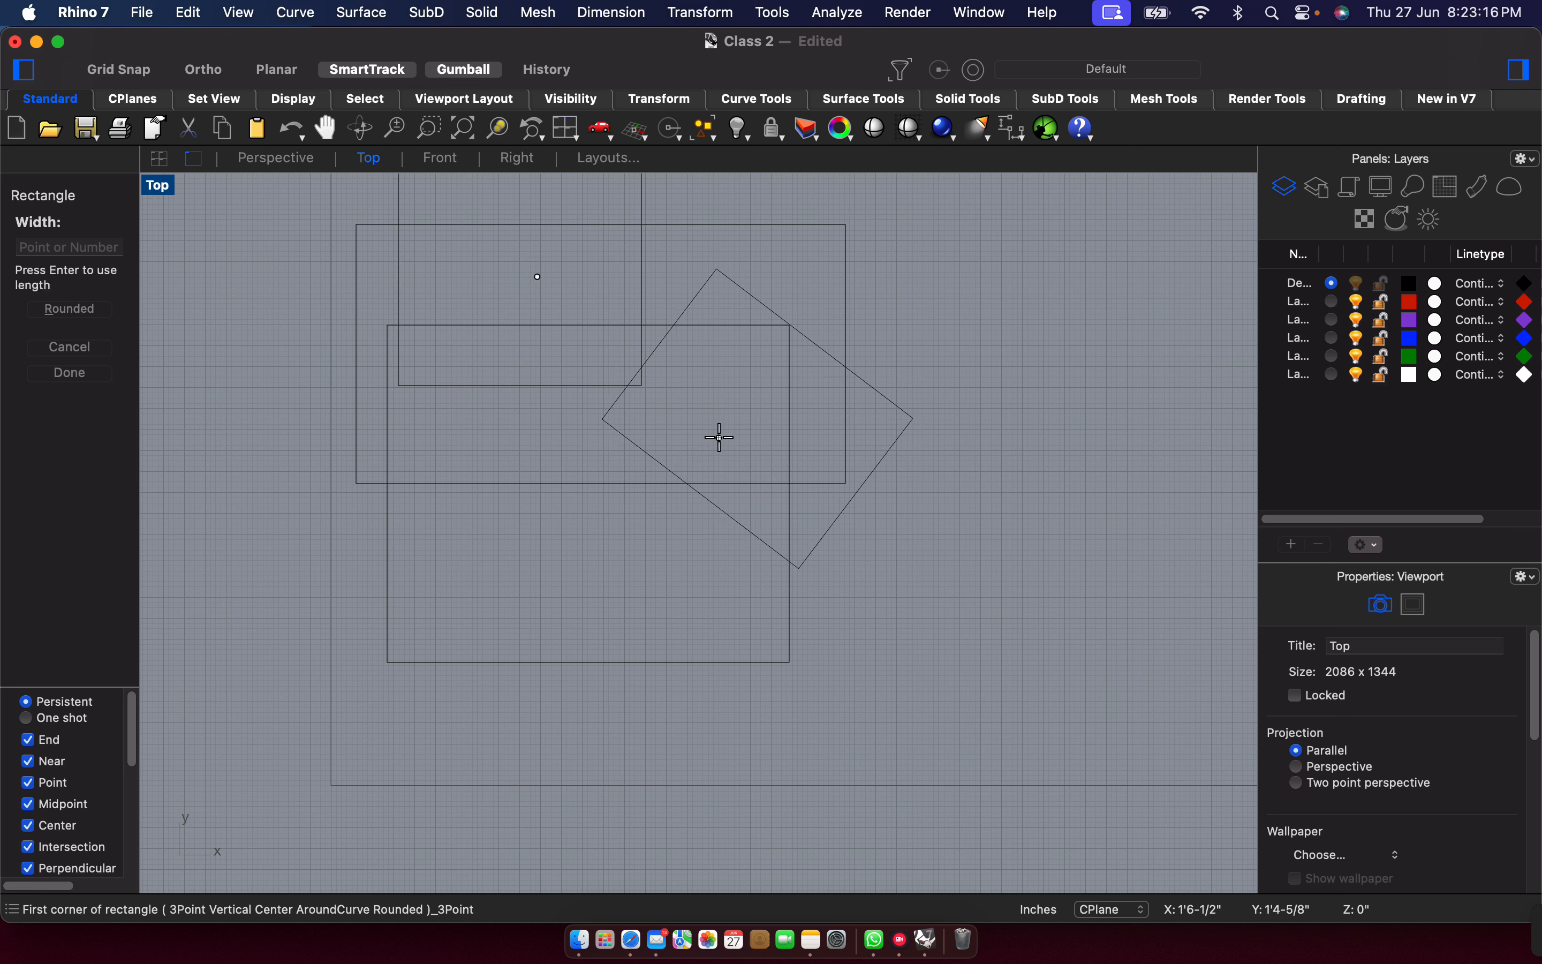
click(586, 552)
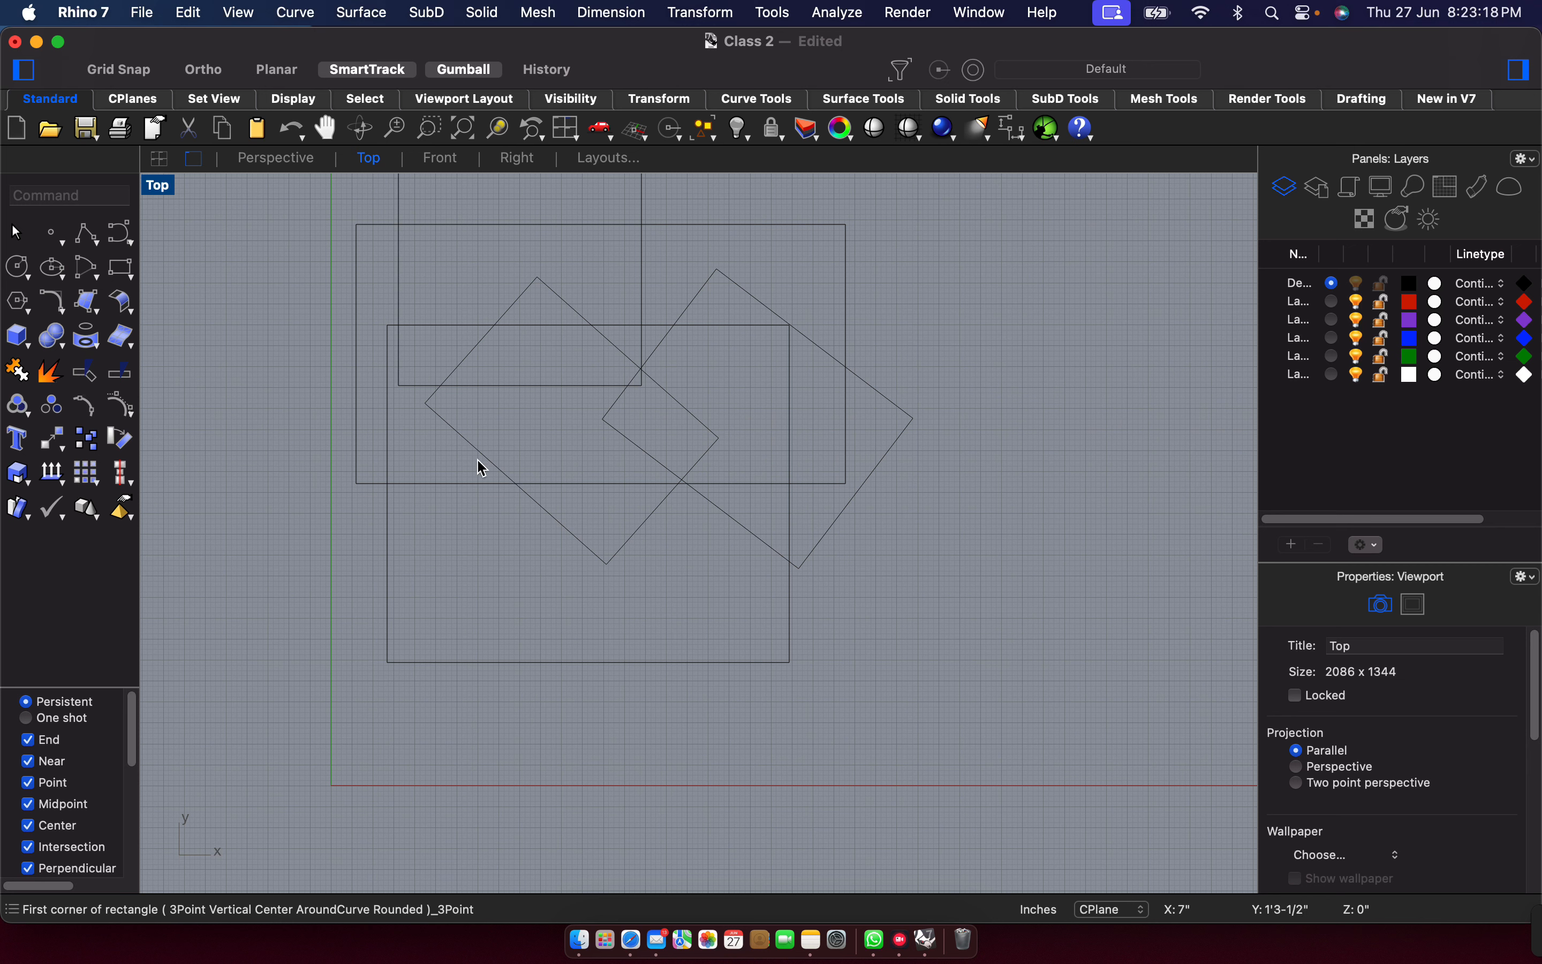
click(501, 458)
key(Delete)
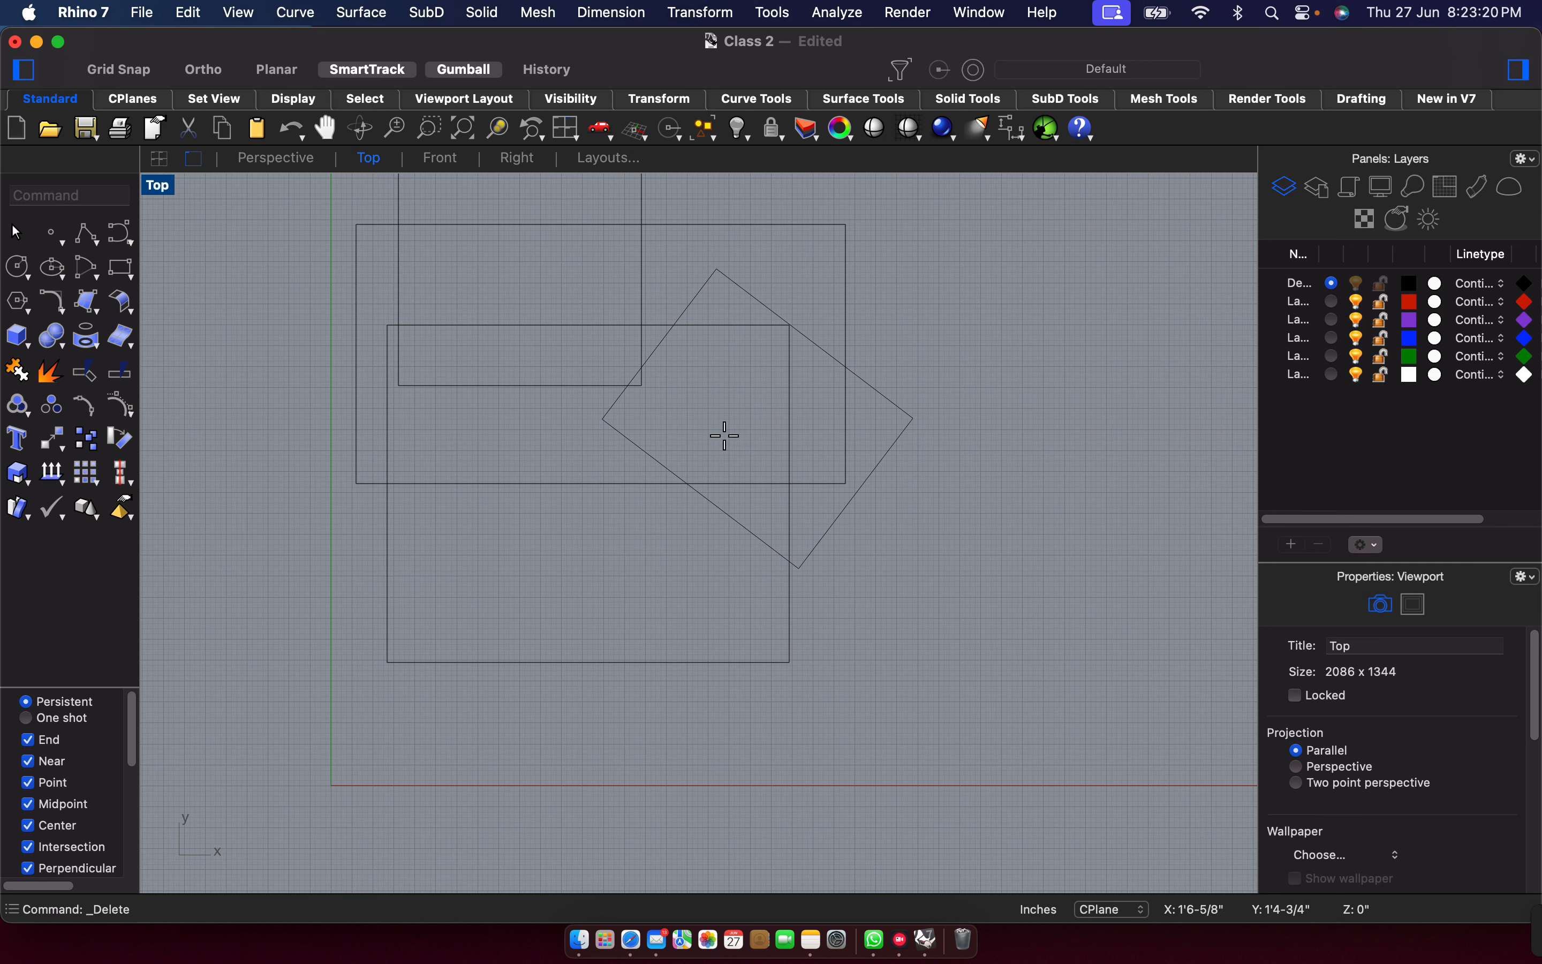
Draw a 3-point rectangle outward to the right, its edge running from the rectangles' lower-right intersection to the wide rectangle's upper-right corner.
key(Return)
click(791, 484)
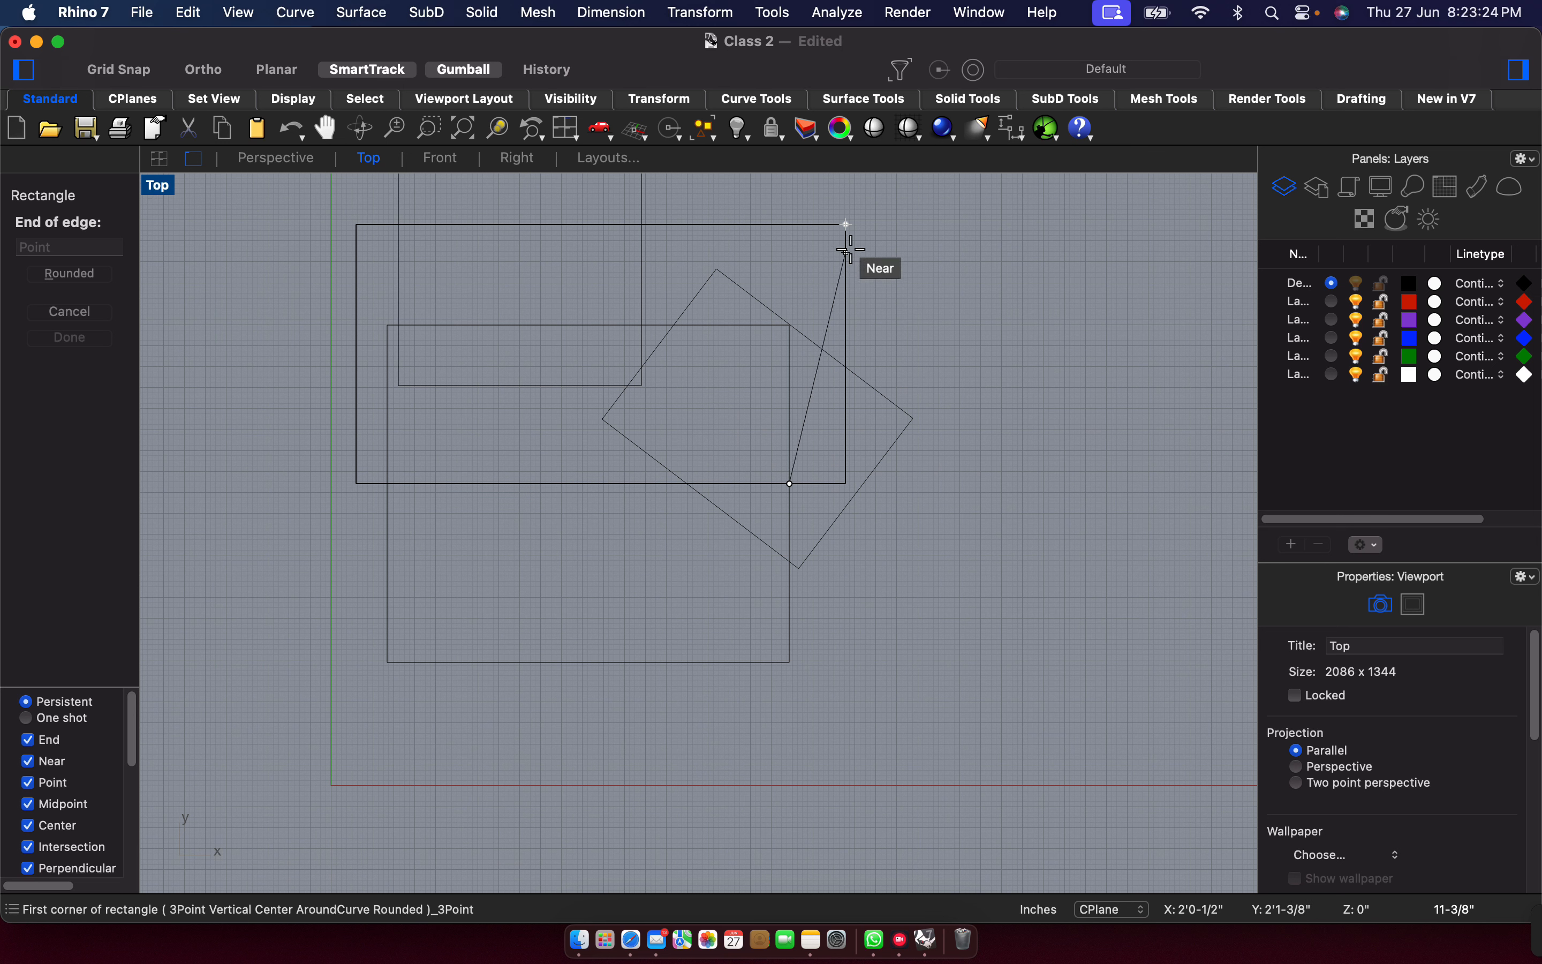
click(847, 224)
click(1043, 355)
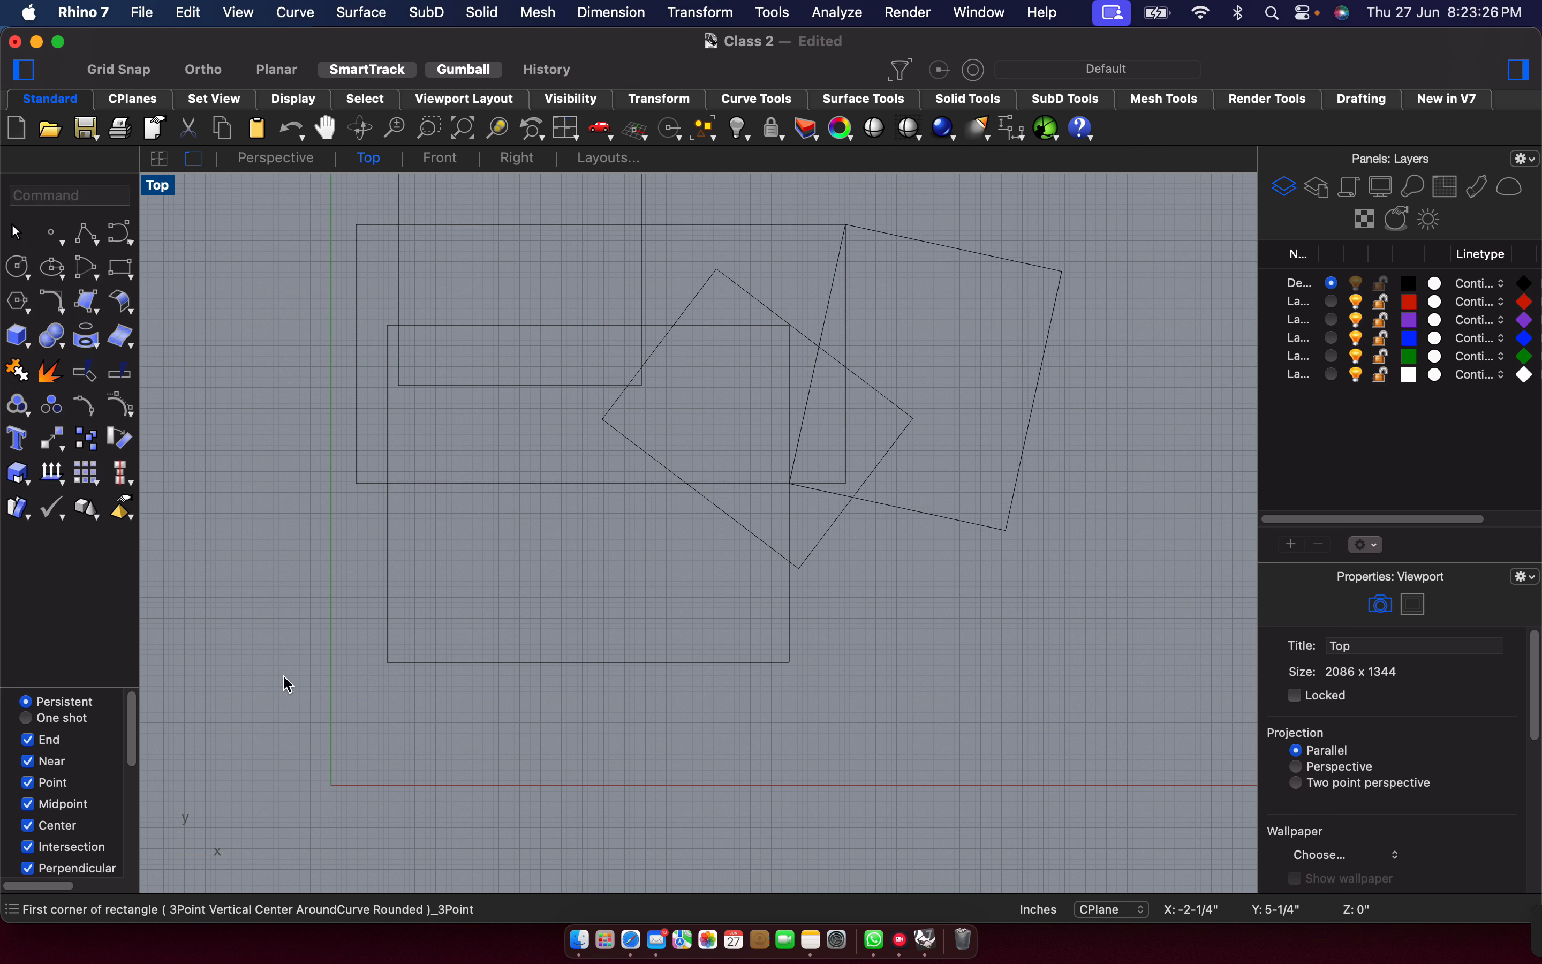
Draw a narrow tilted 3-point rectangle at the left side, its edge running to the wide rectangle's lower-left corner.
key(Return)
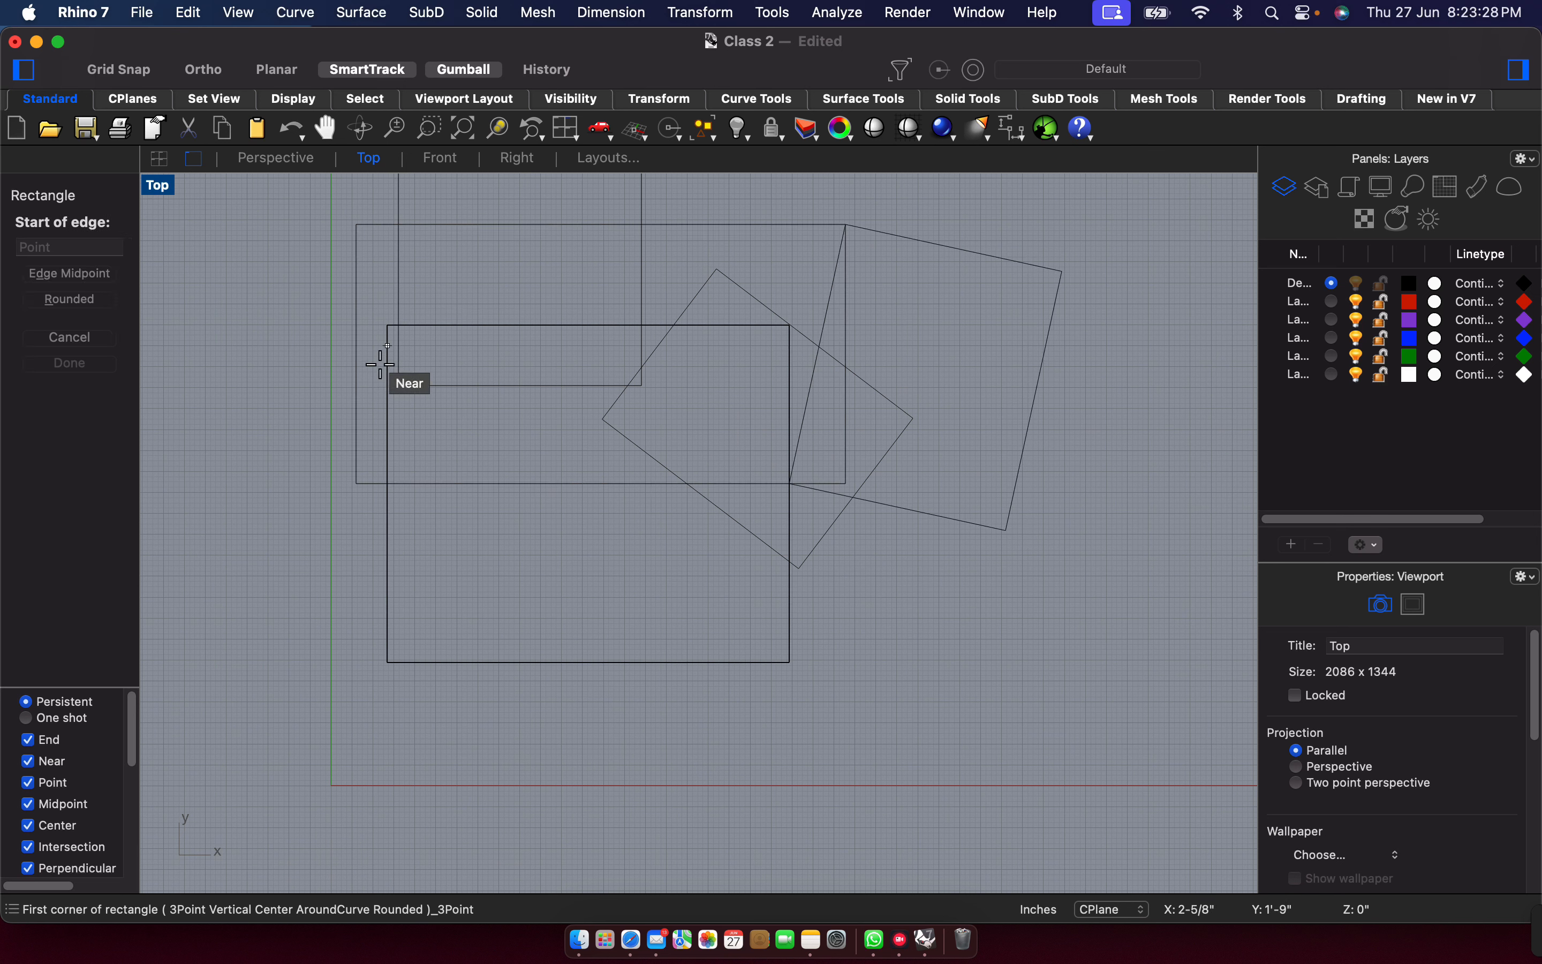
click(396, 327)
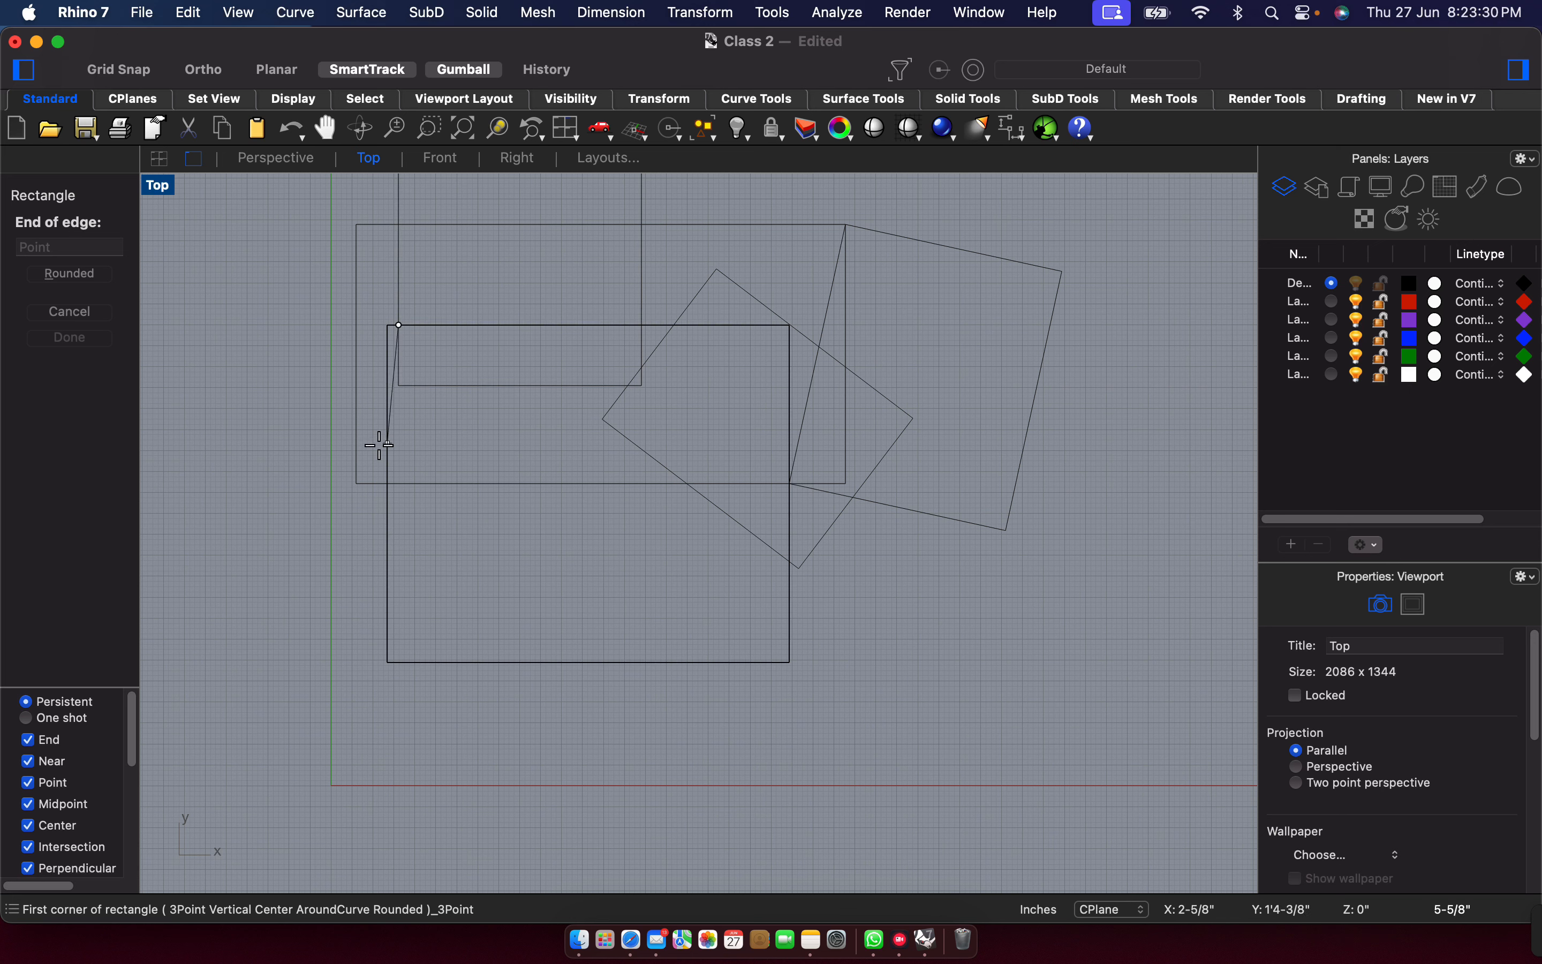
click(356, 485)
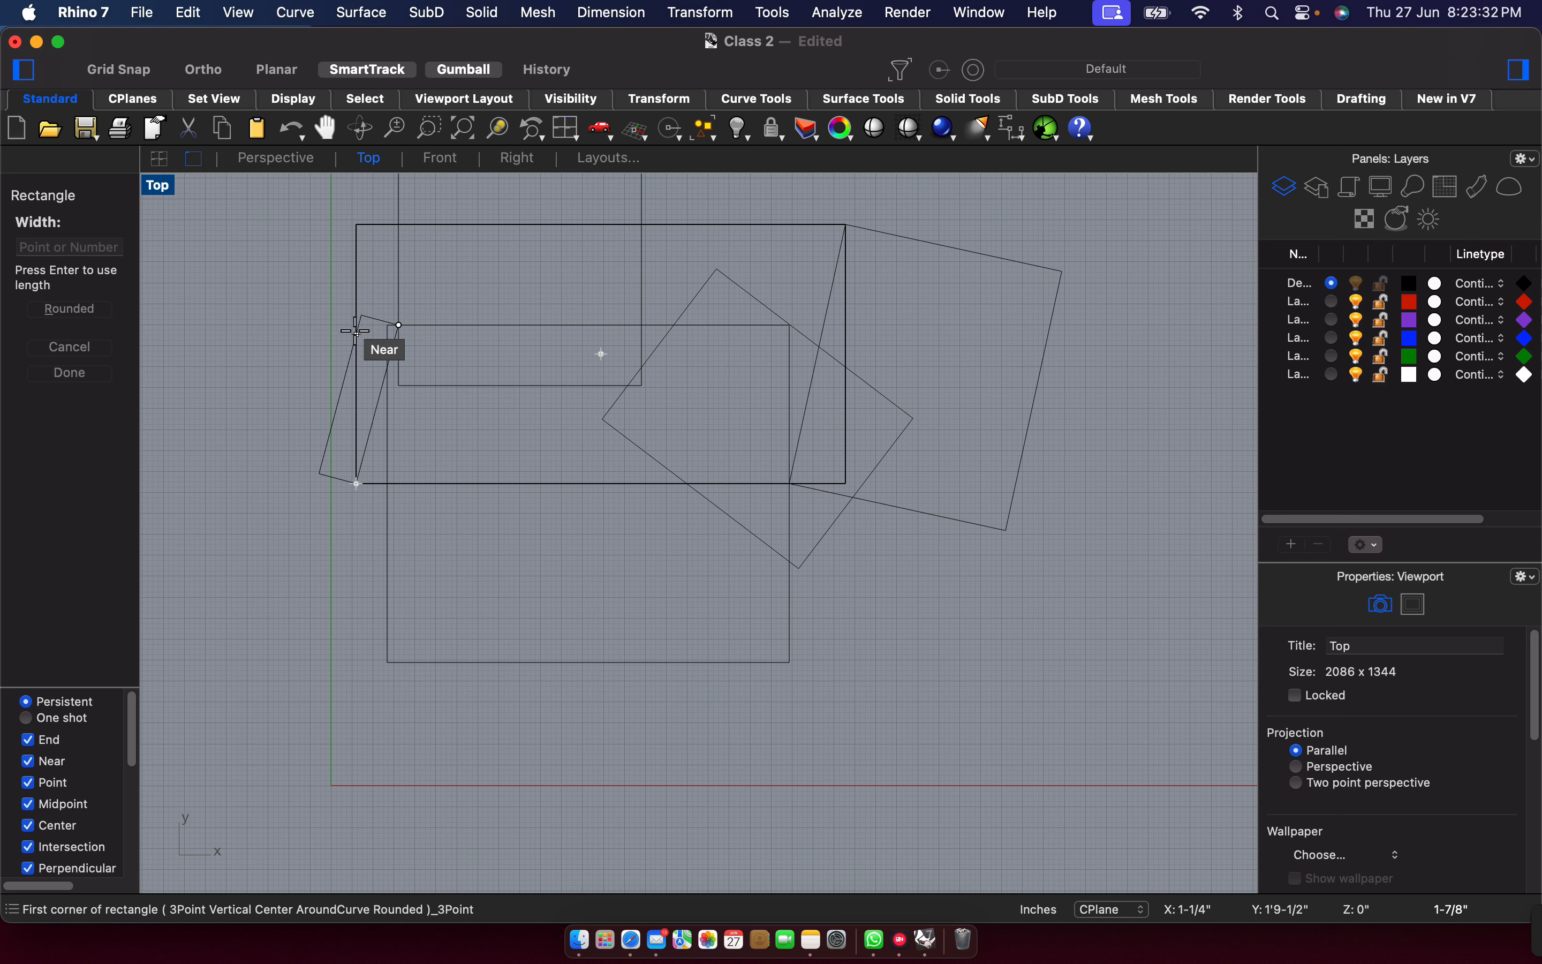
click(355, 316)
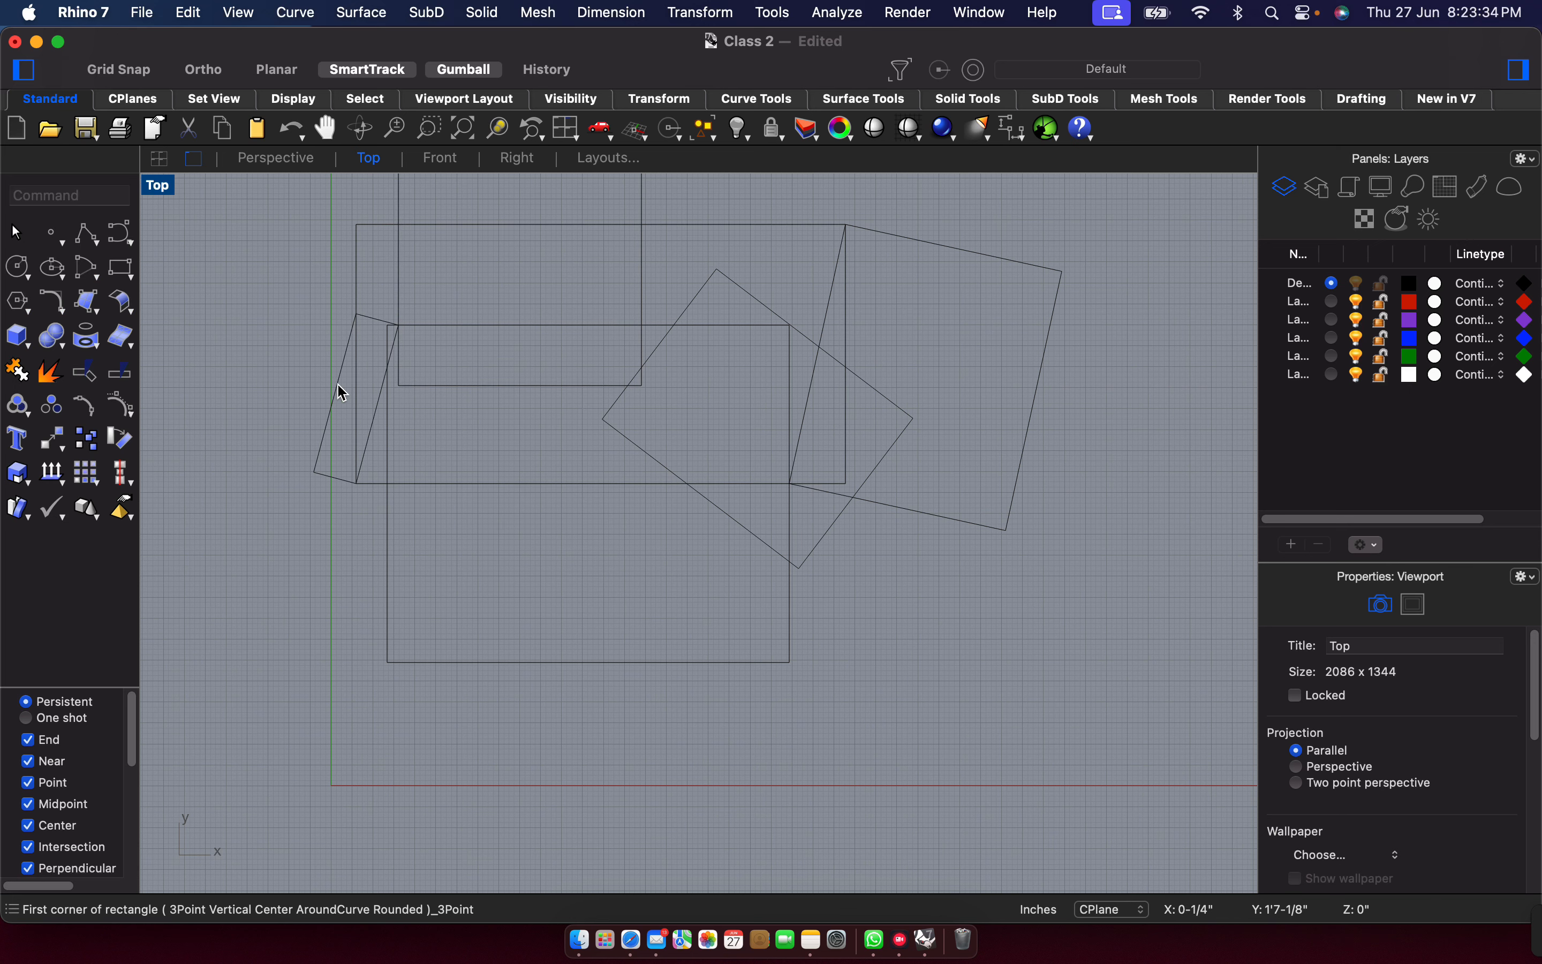
Select all the overlapping rectangles in the Top view and delete them.
scroll(343, 394, up, 5)
scroll(343, 394, left, 5)
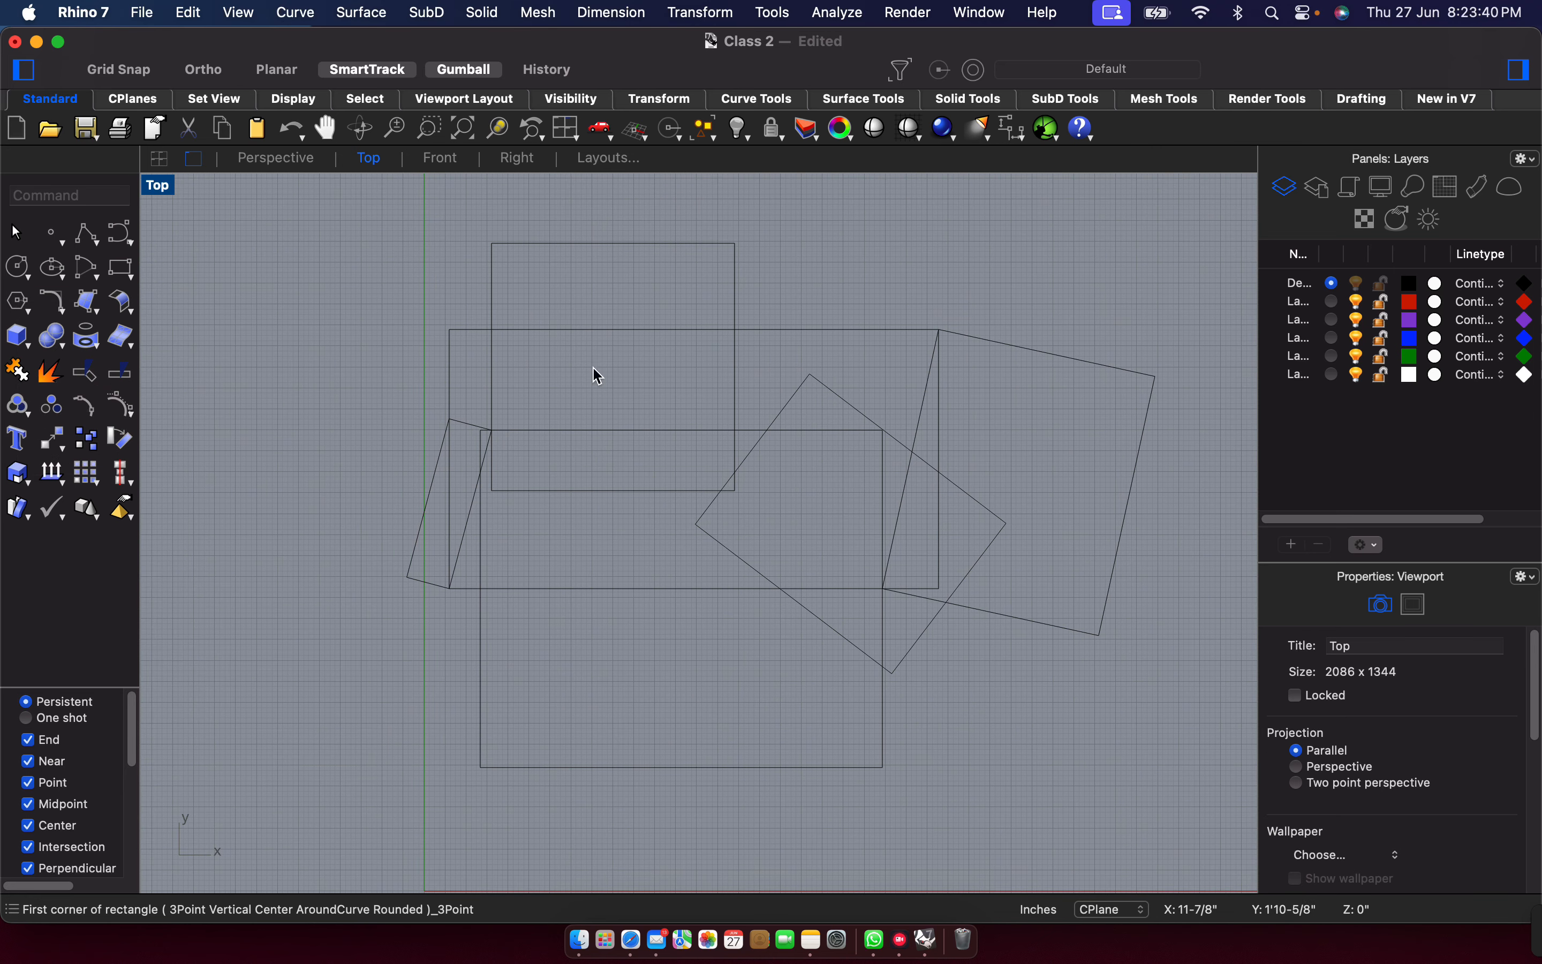
drag(337, 176, 1108, 874)
drag(369, 226, 1147, 824)
key(Delete)
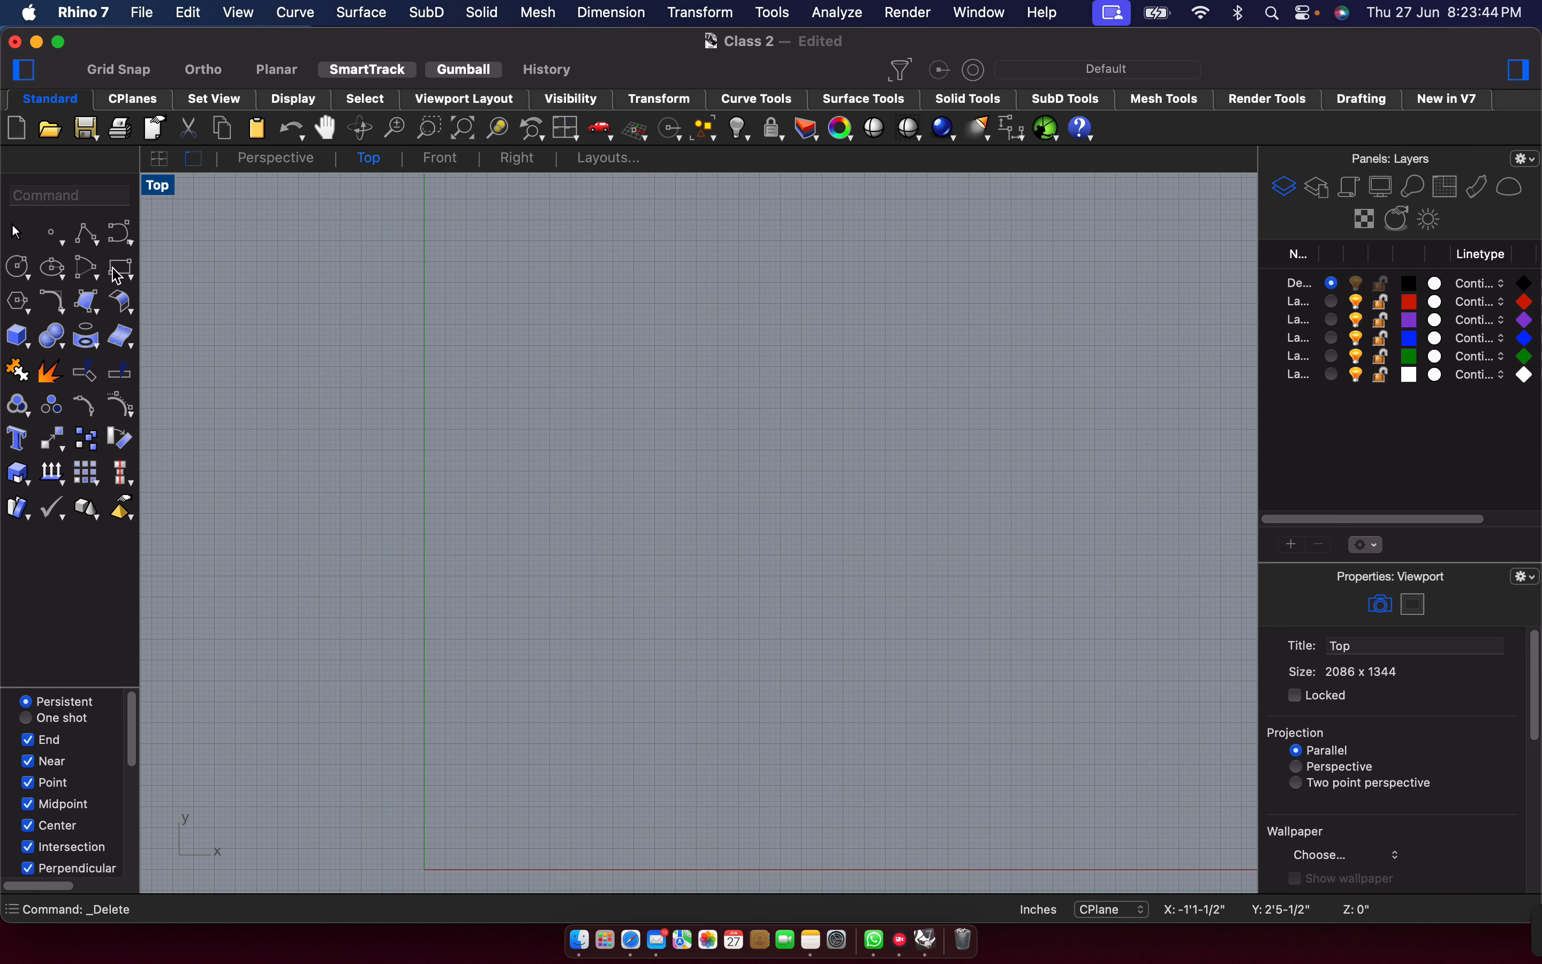
Draw an inscribed 5-sided polygon by center and corner in the upper-left area of the Top view.
click(34, 307)
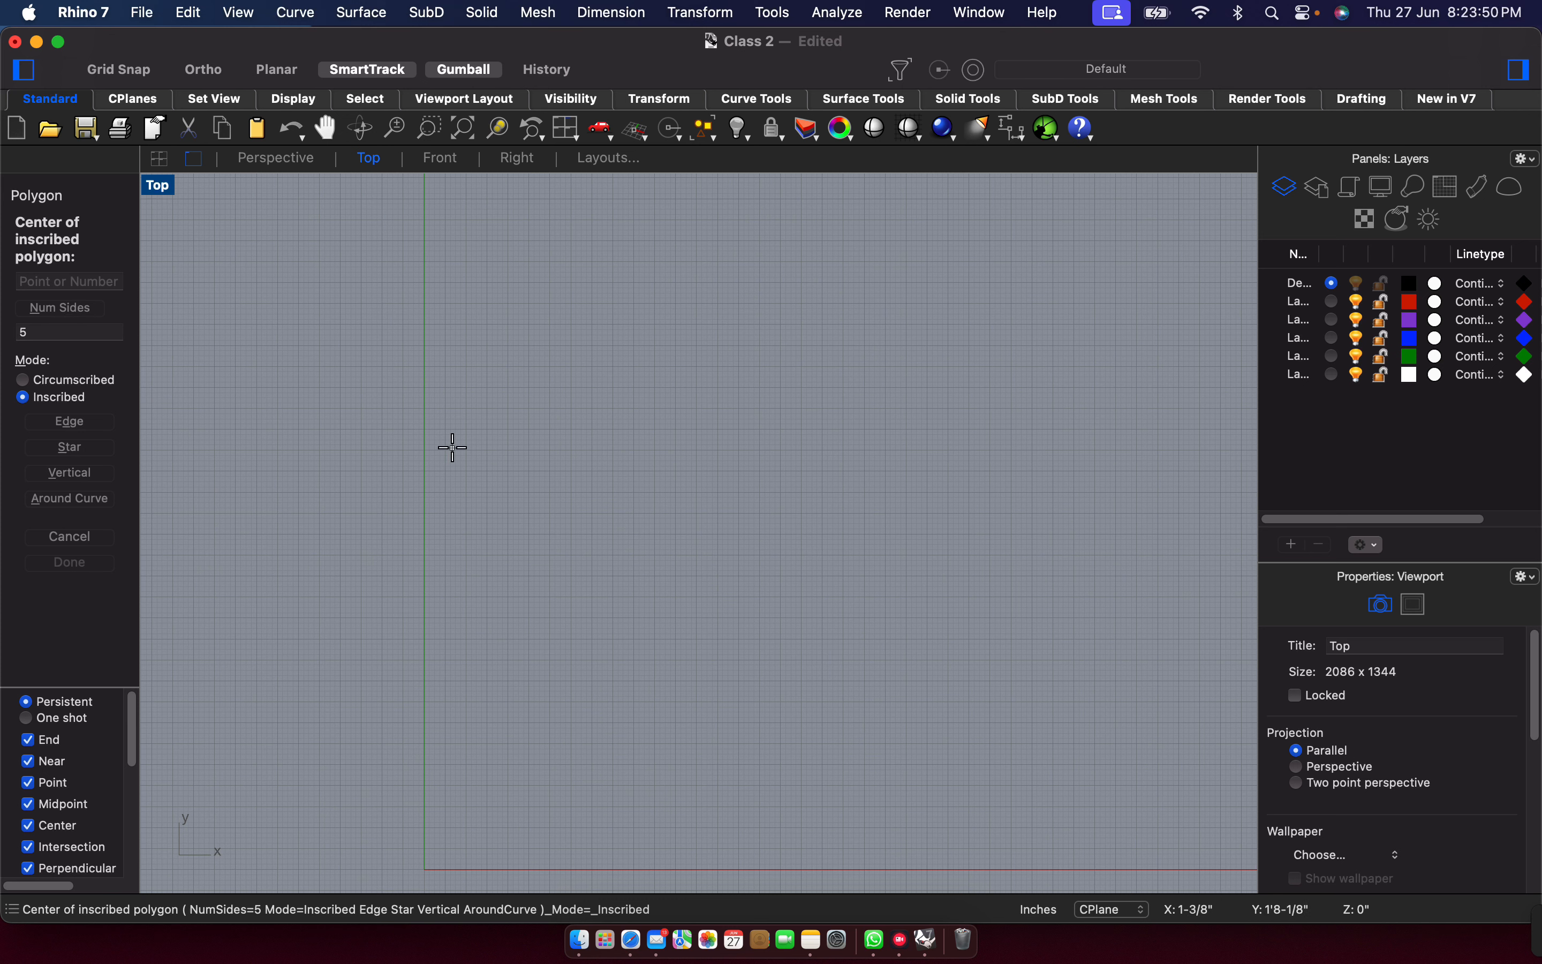
click(220, 281)
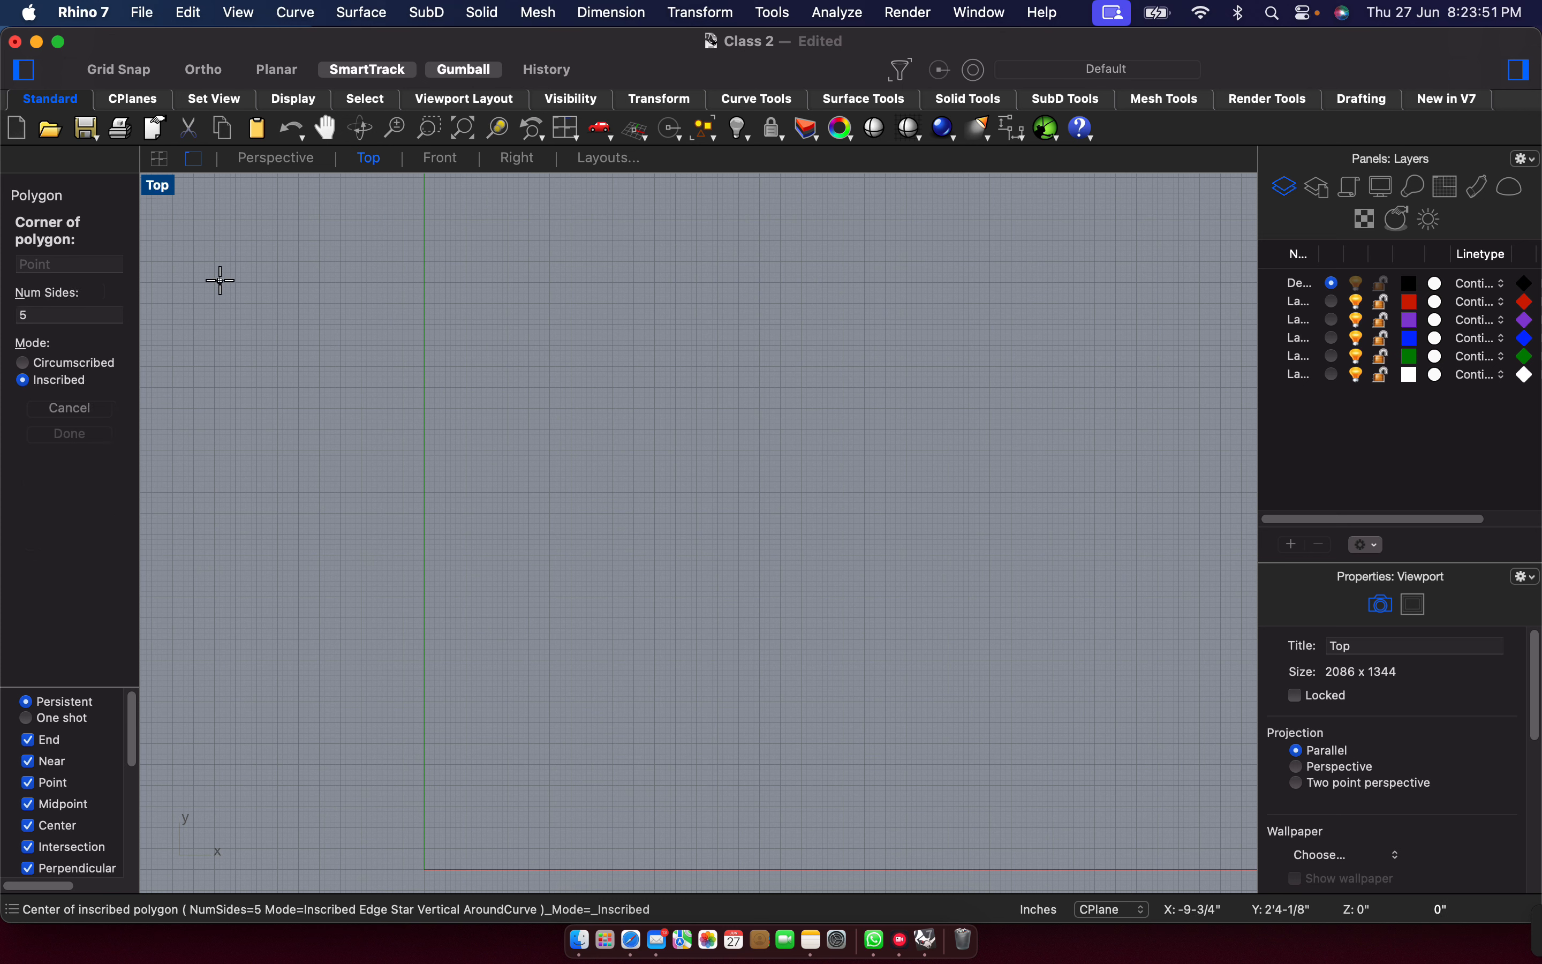
click(262, 336)
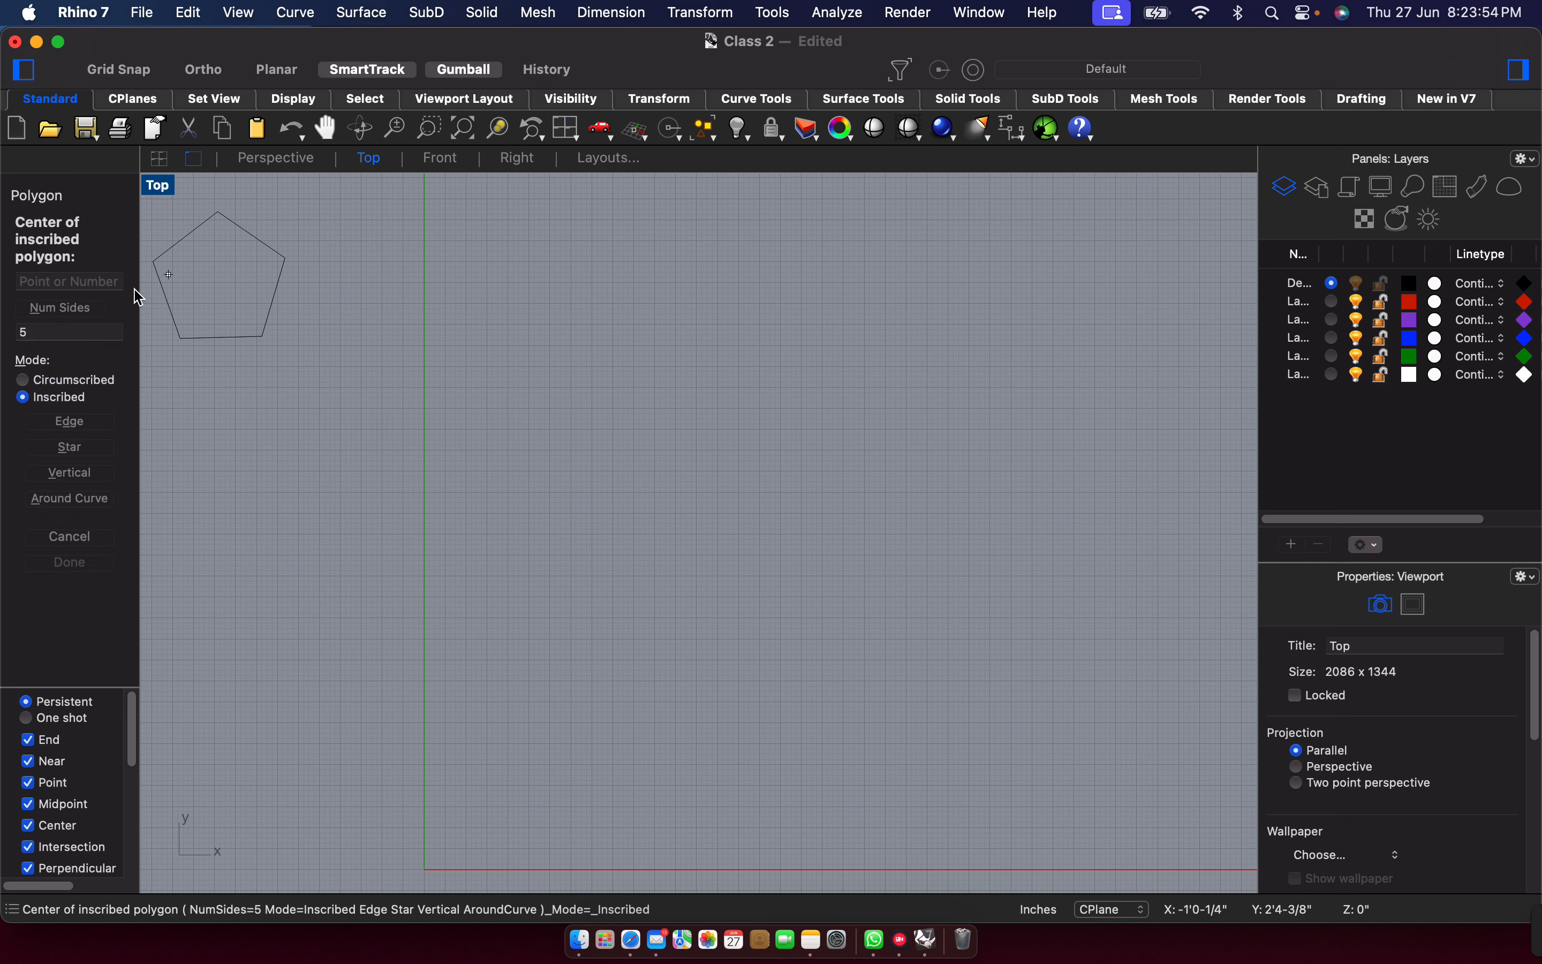
Set the number of sides to 3 and draw an inscribed triangle with a radius of about 2-5/8" to the right of the pentagon.
click(87, 337)
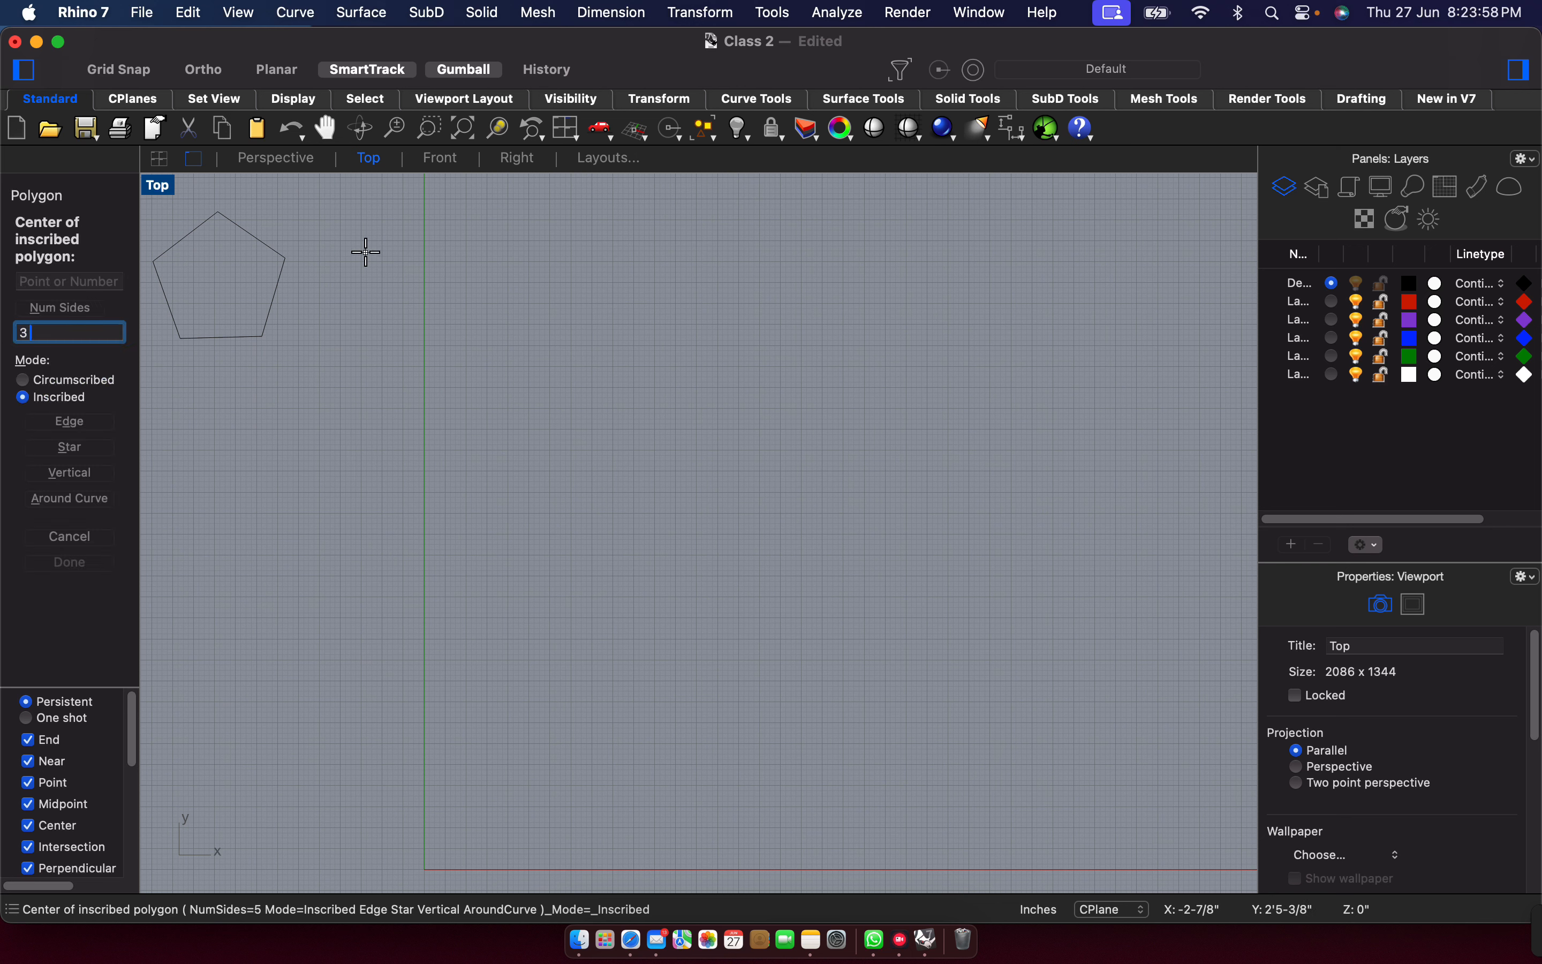
text(3)
key(Return)
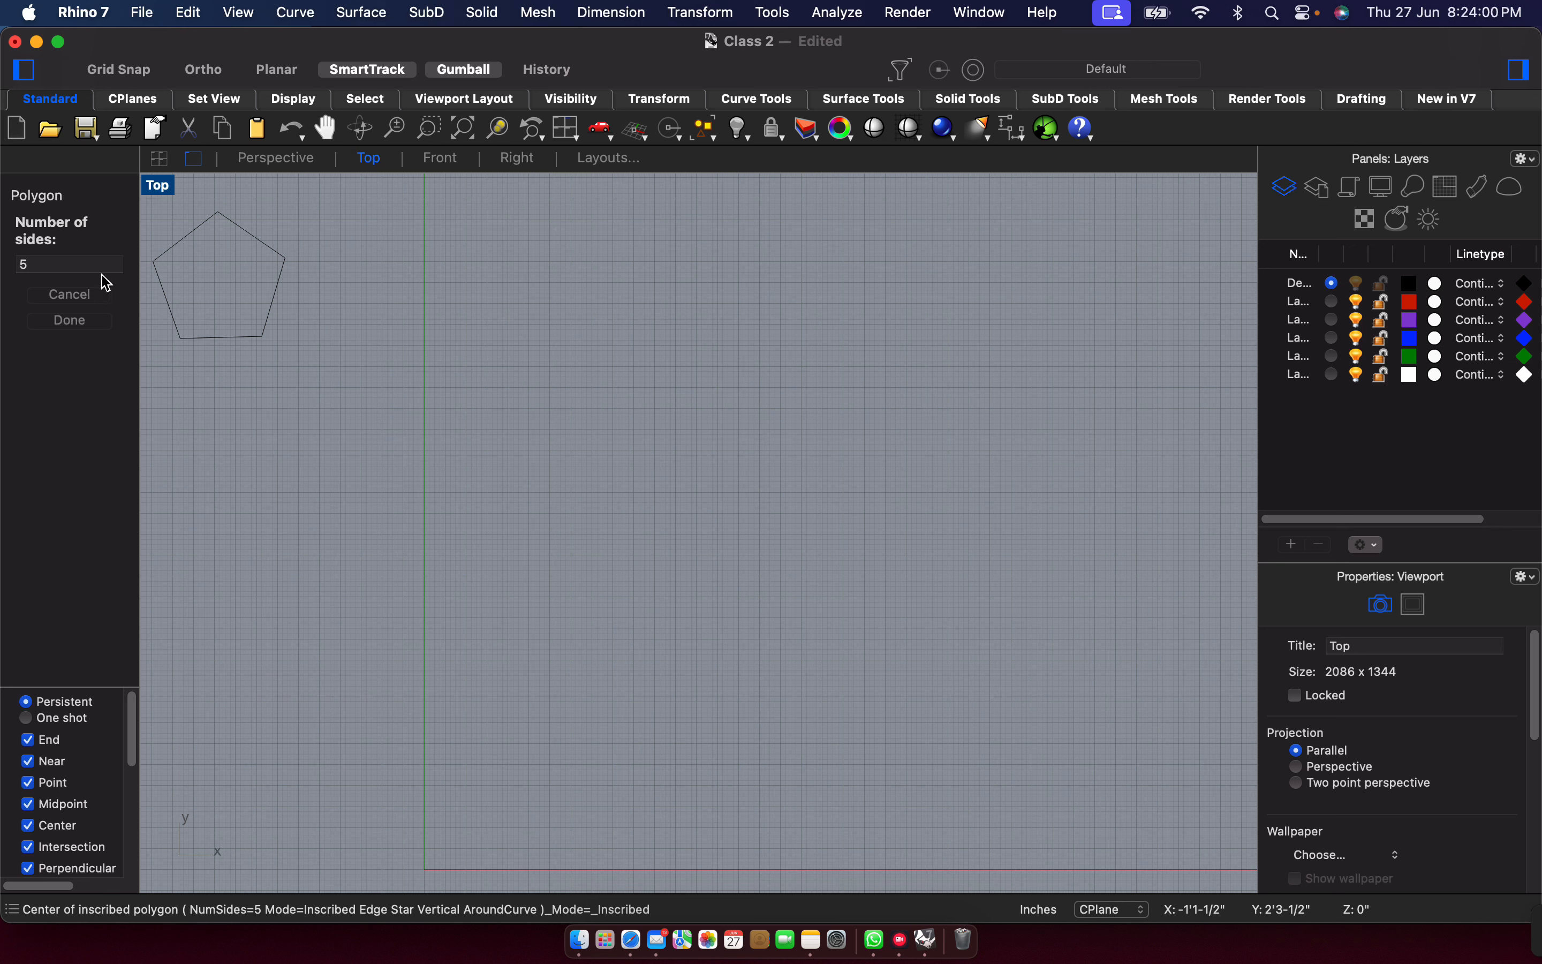
drag(97, 266, 3, 262)
text(3)
key(Return)
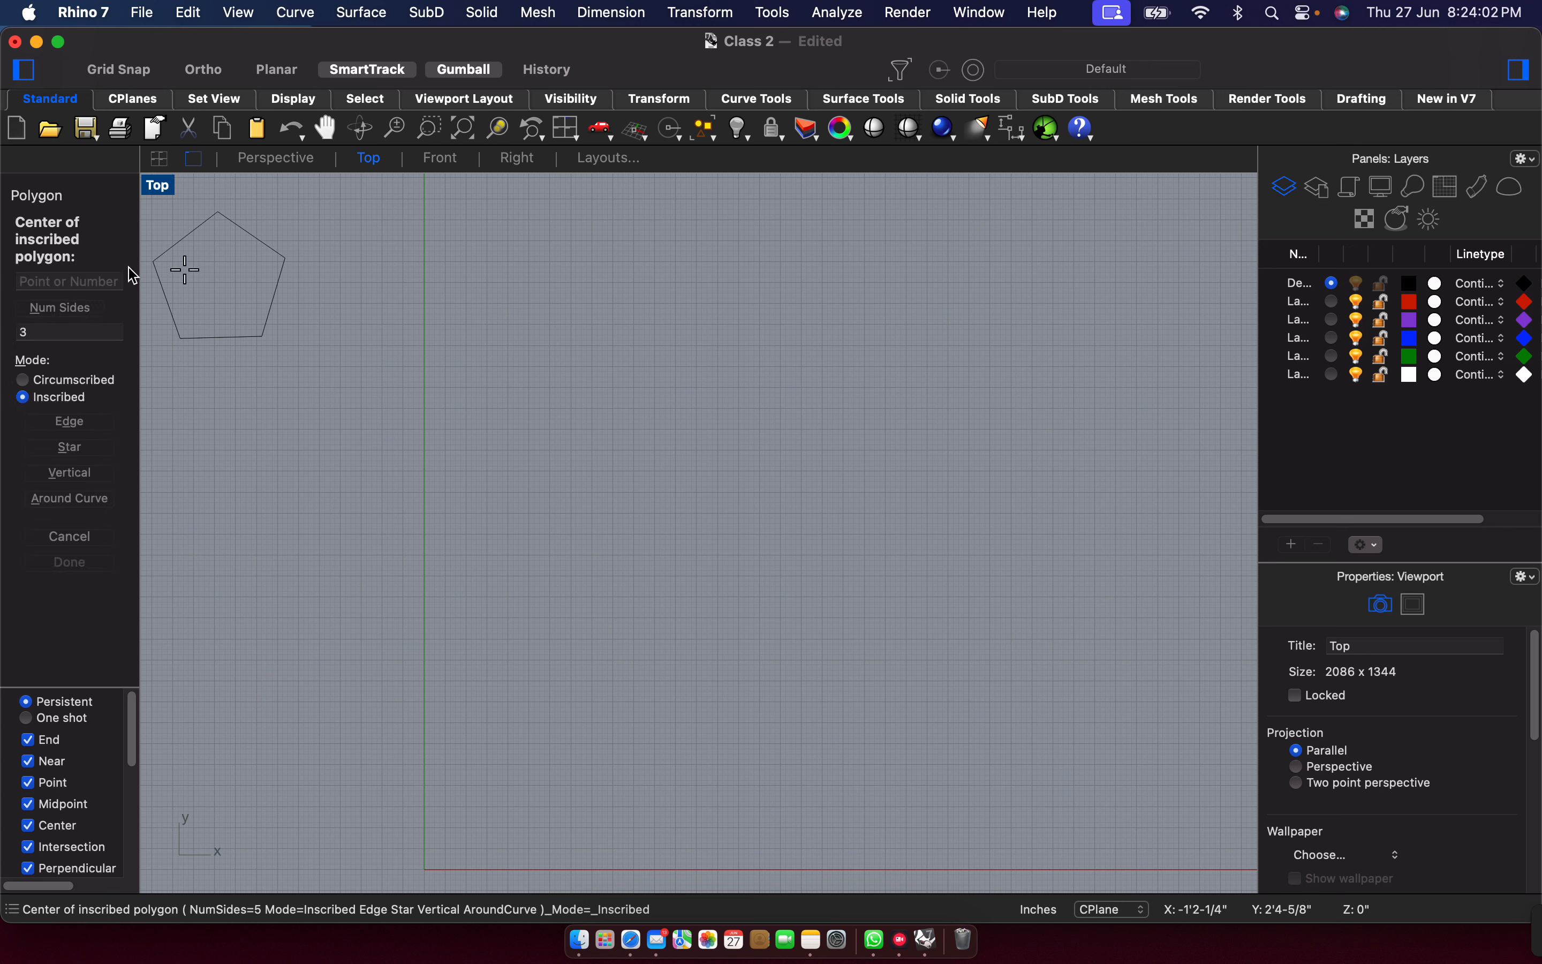
click(345, 262)
click(392, 291)
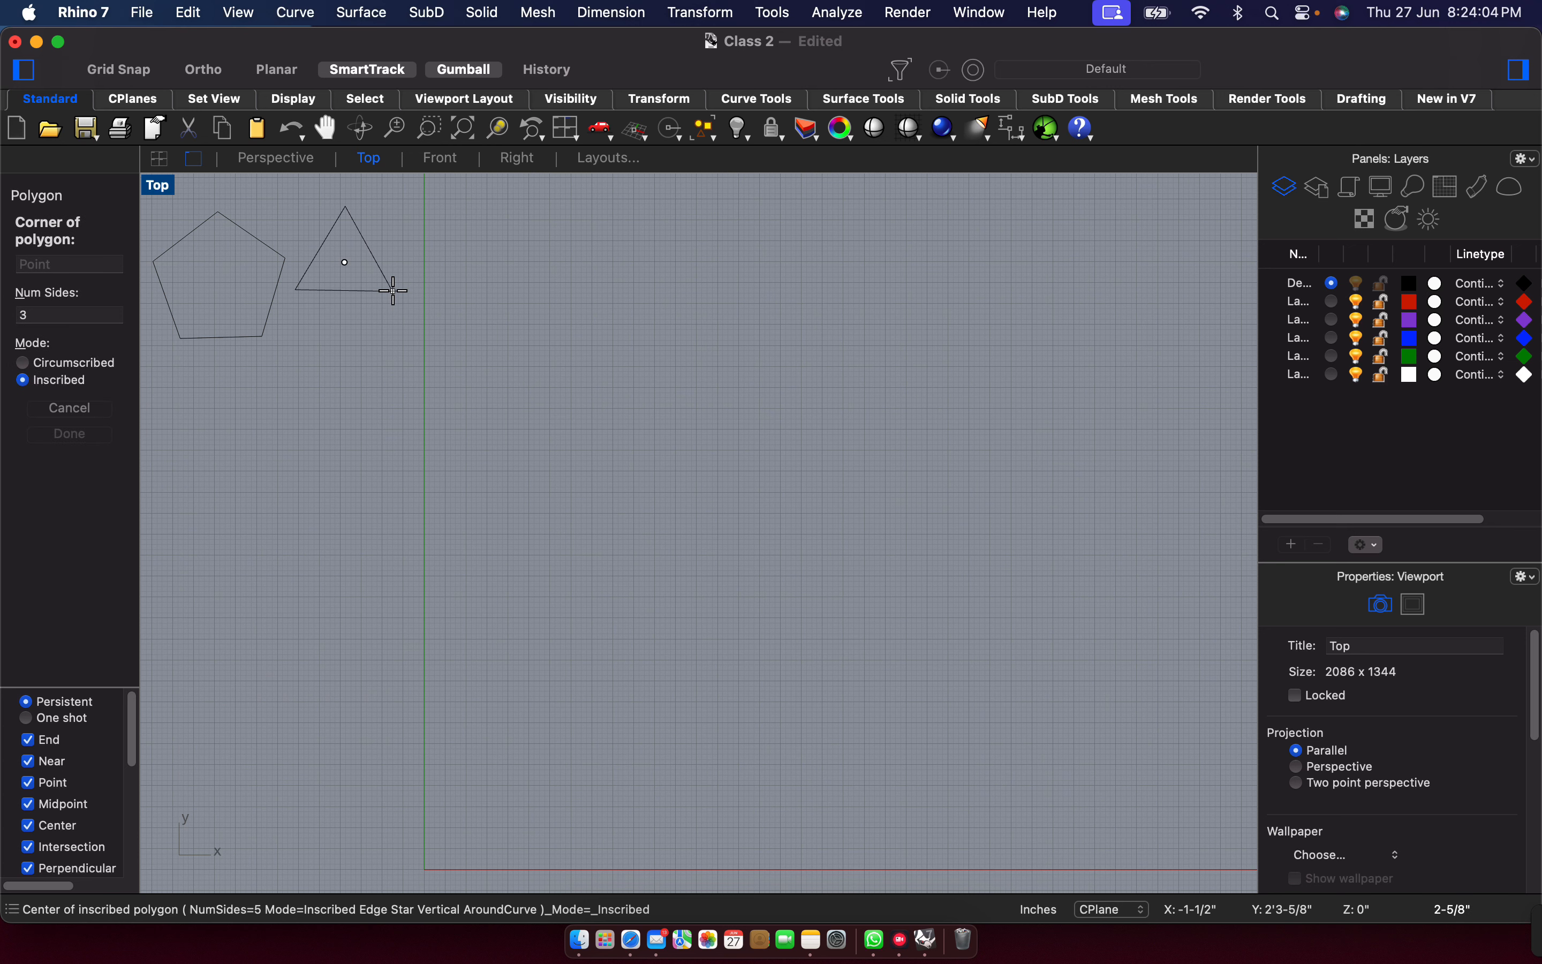
Draw a second, larger and slightly tilted inscribed triangle to the right of the first one.
key(Return)
click(490, 277)
click(553, 331)
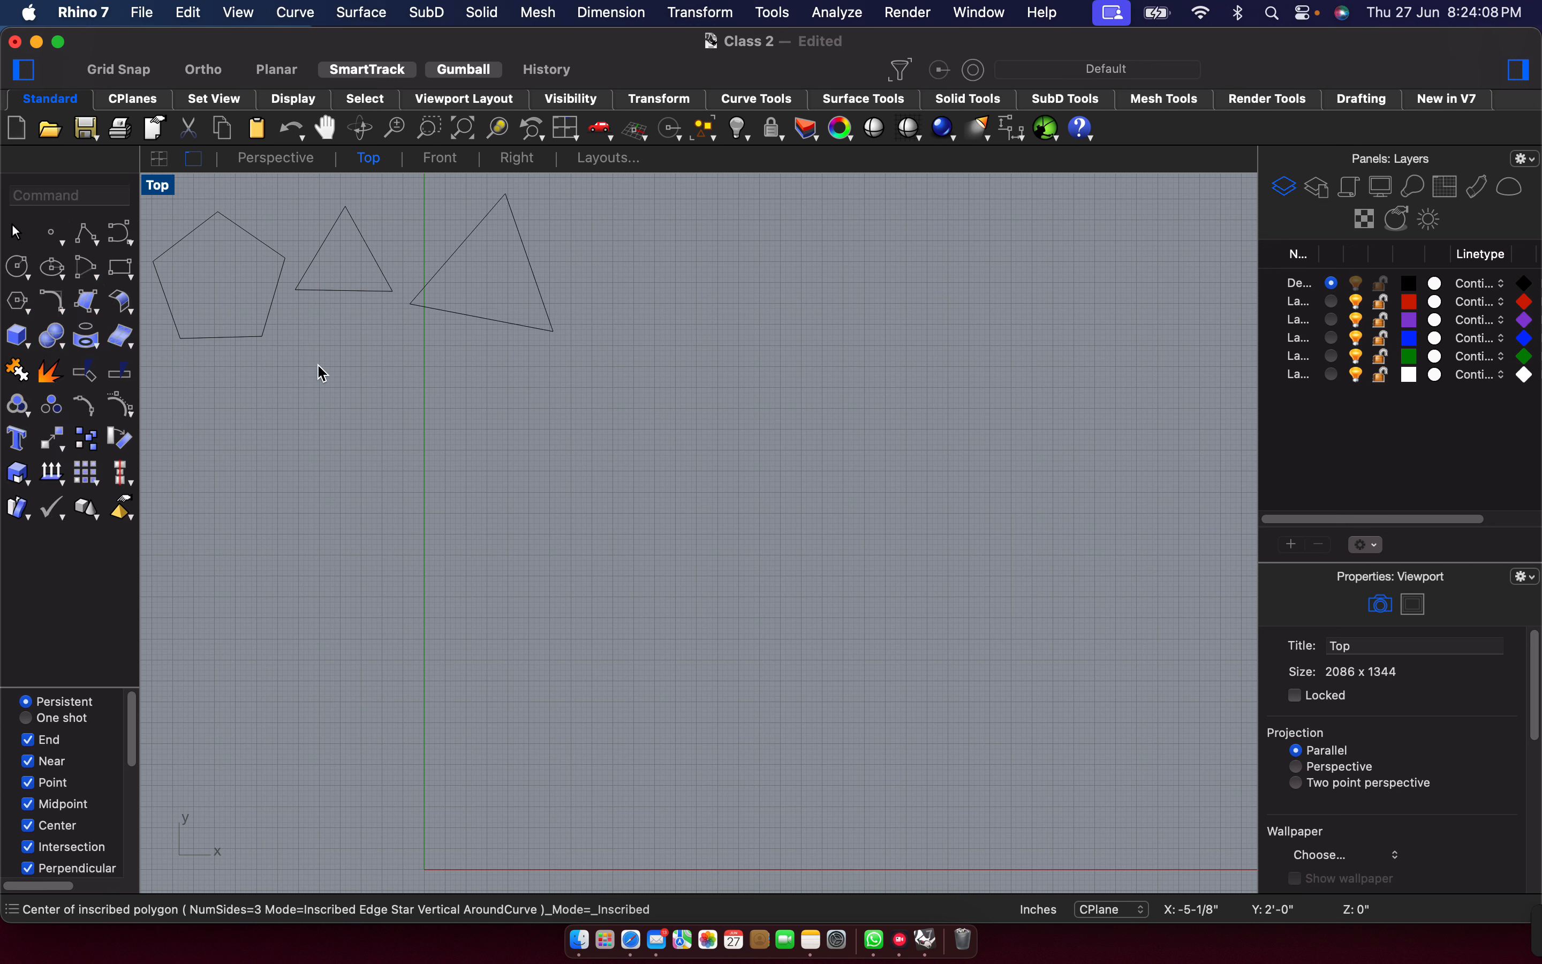
Set the number of sides to 6 and draw an inscribed hexagon to the right of the larger triangle.
key(Return)
text(6)
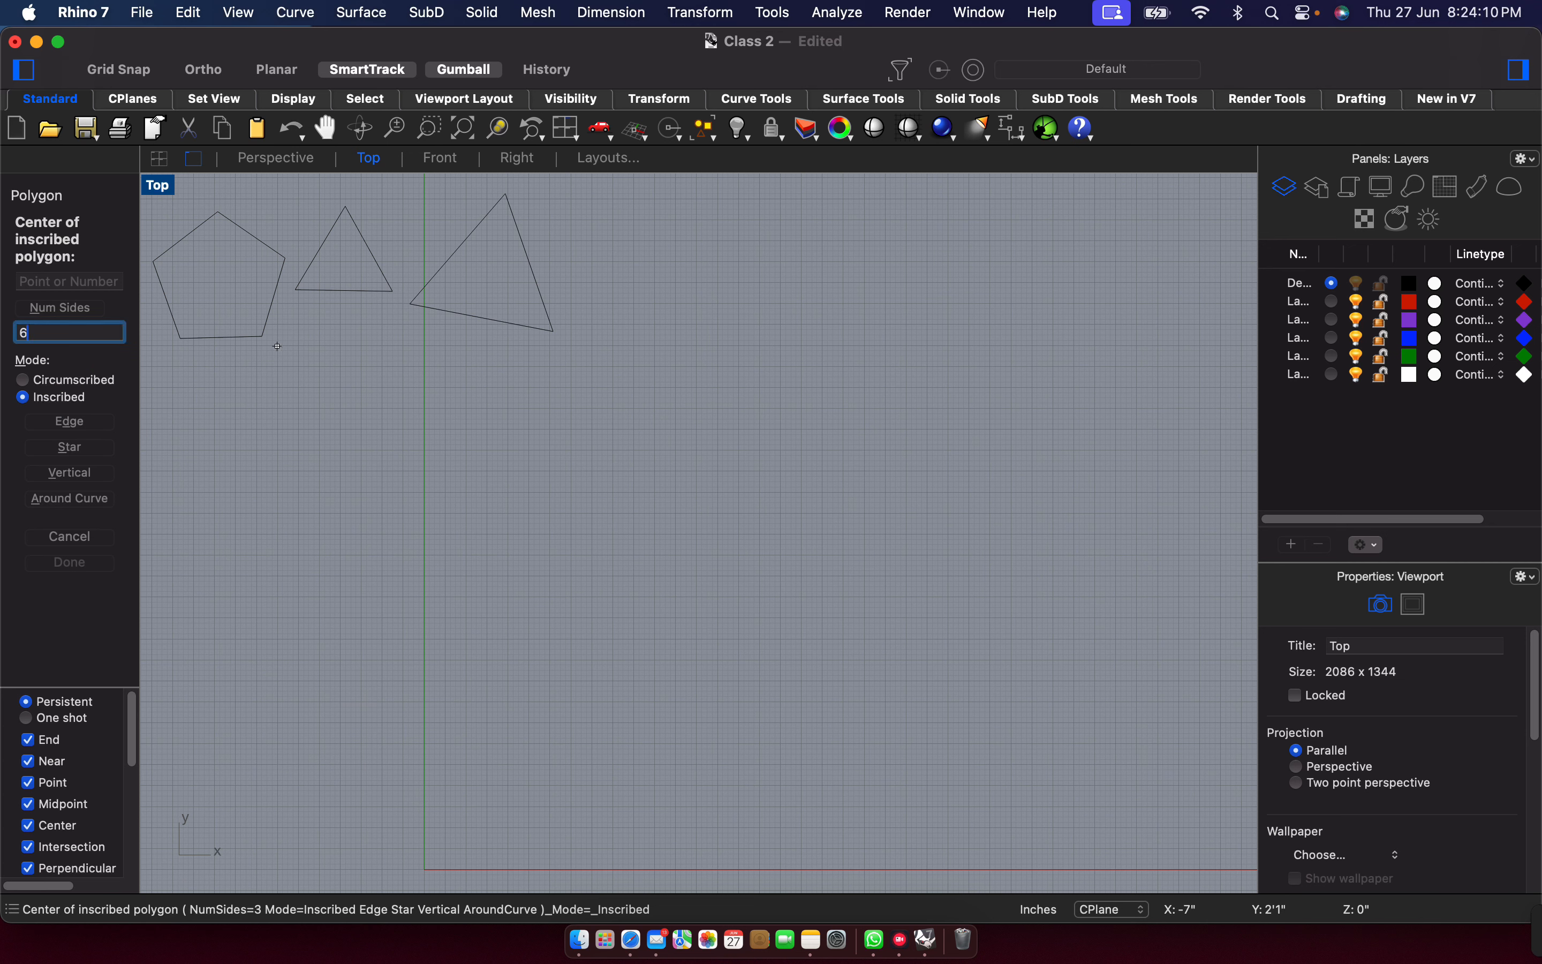
key(Return)
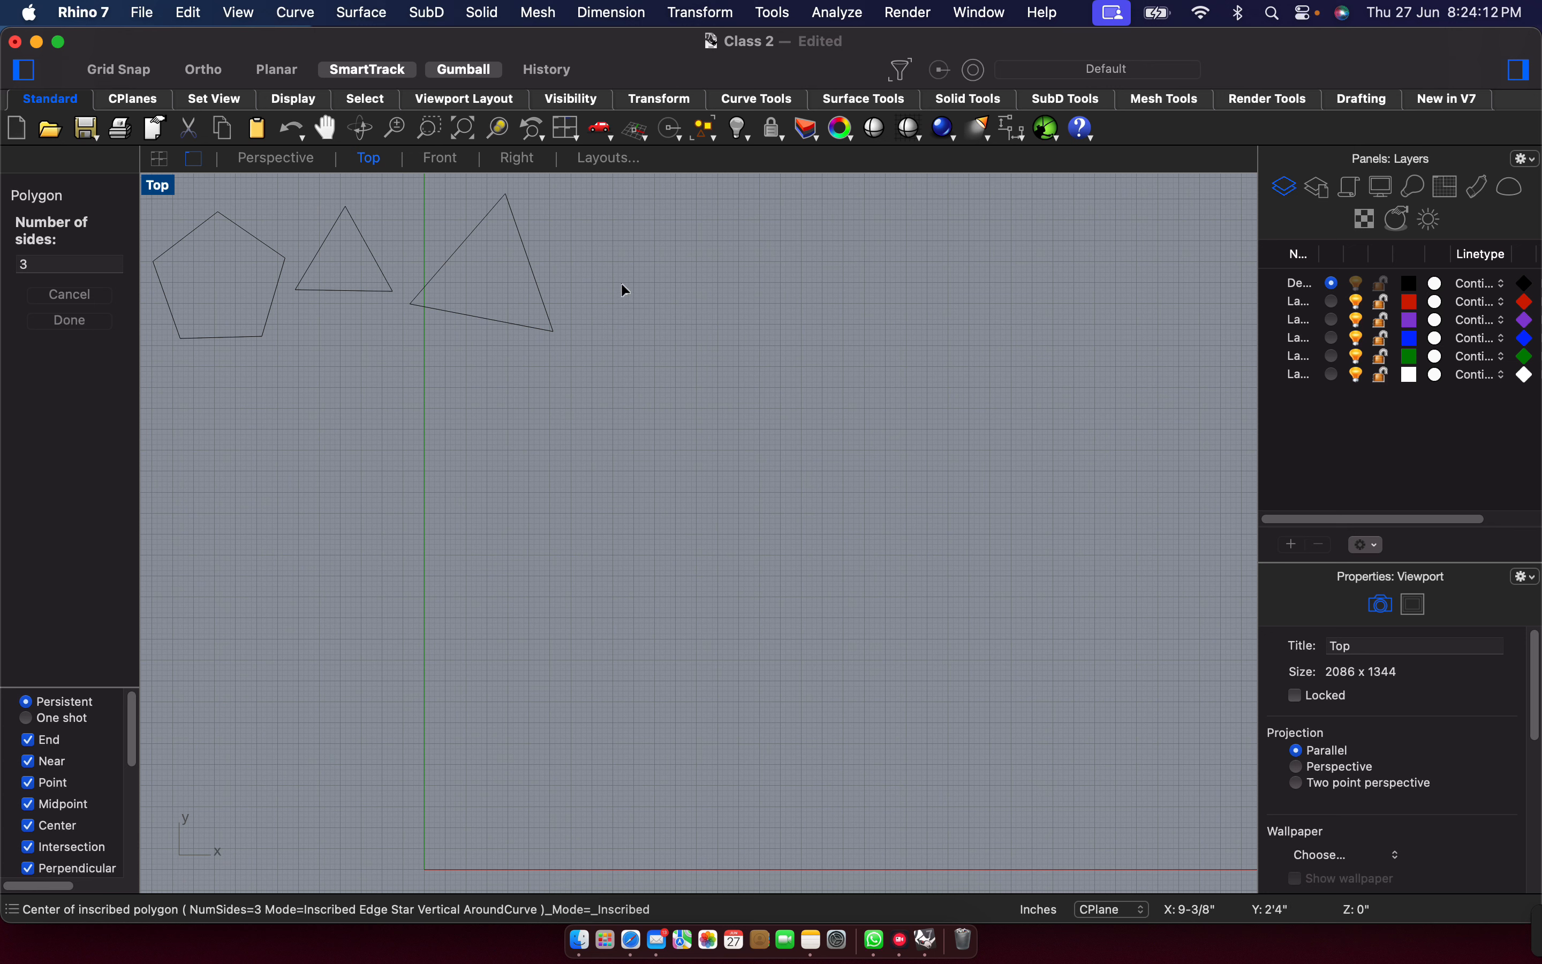
key(Tab)
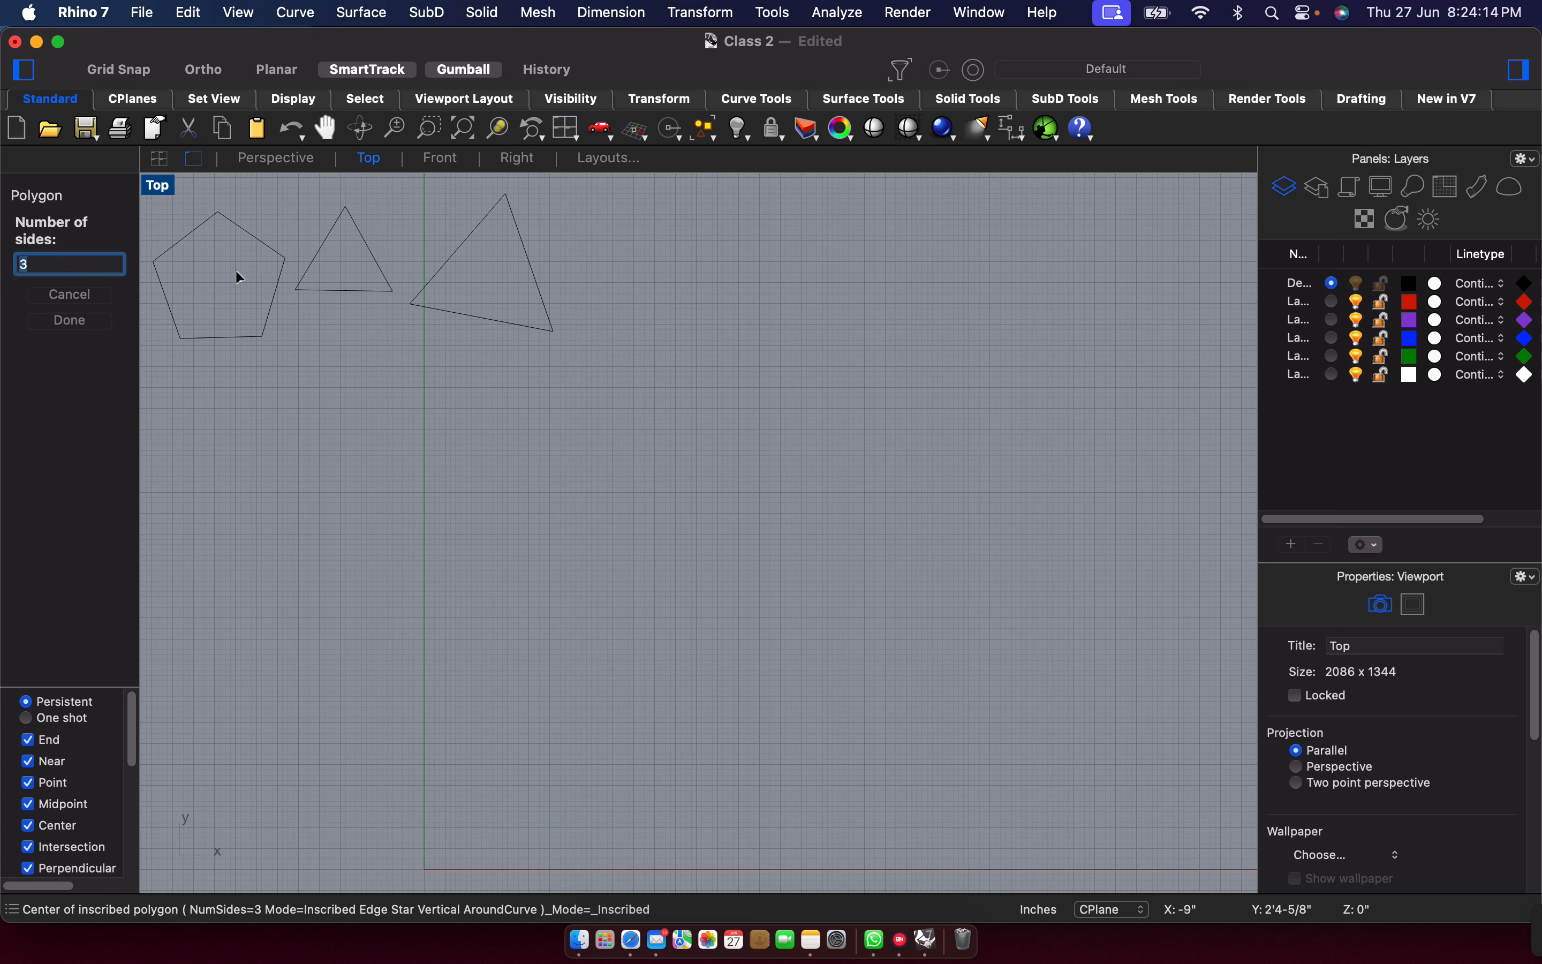
key(Return)
click(676, 275)
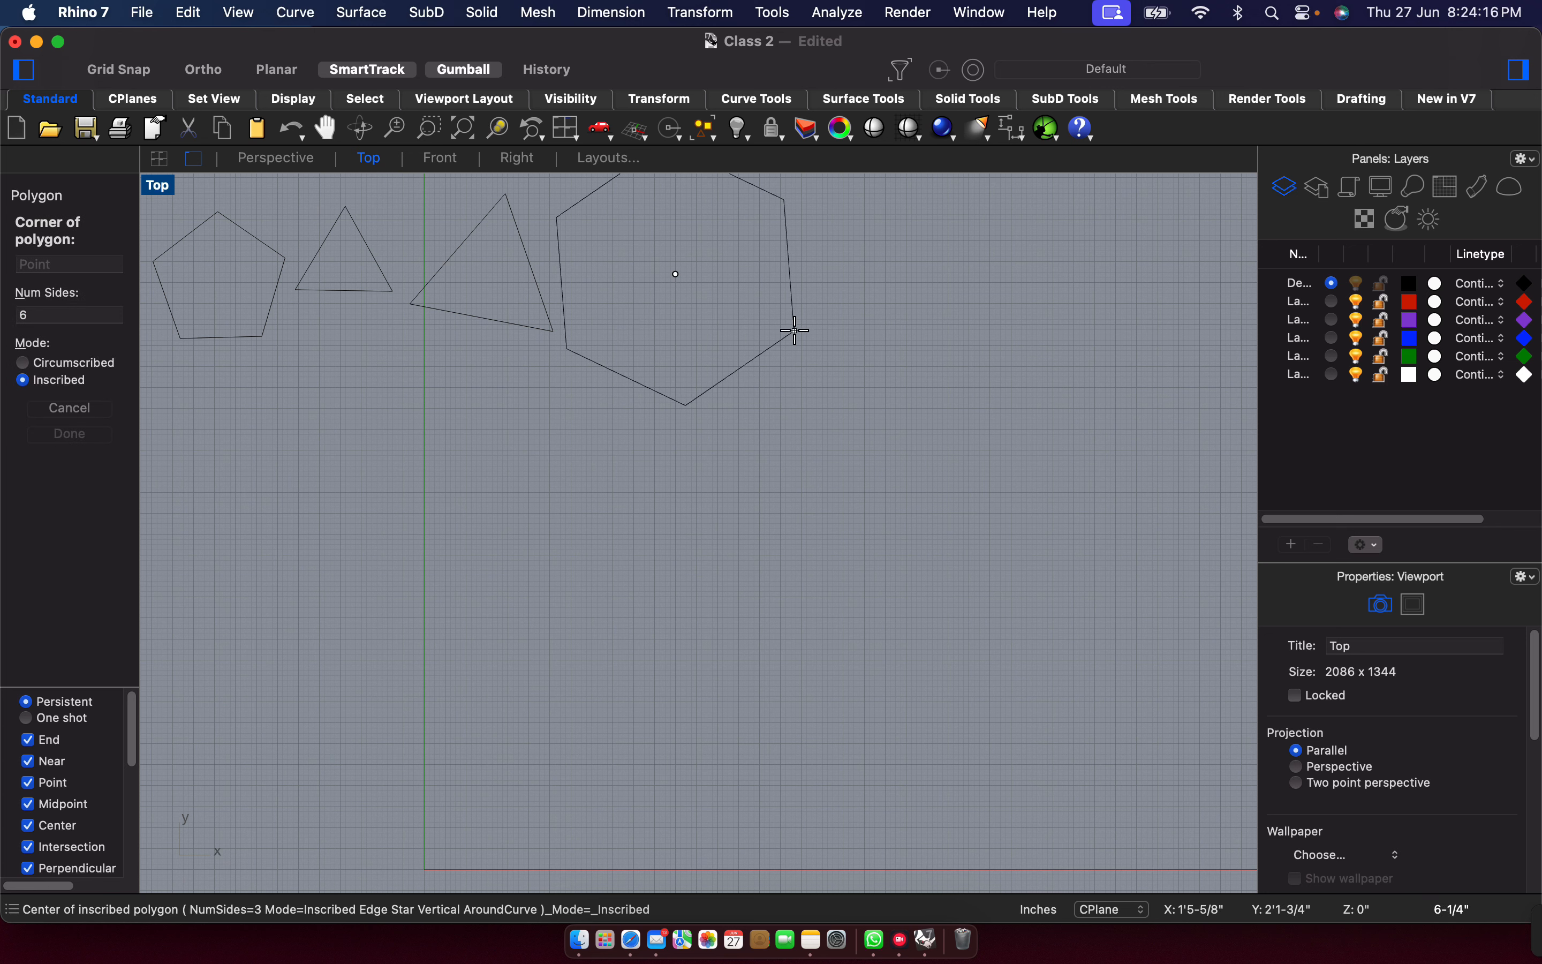
click(754, 296)
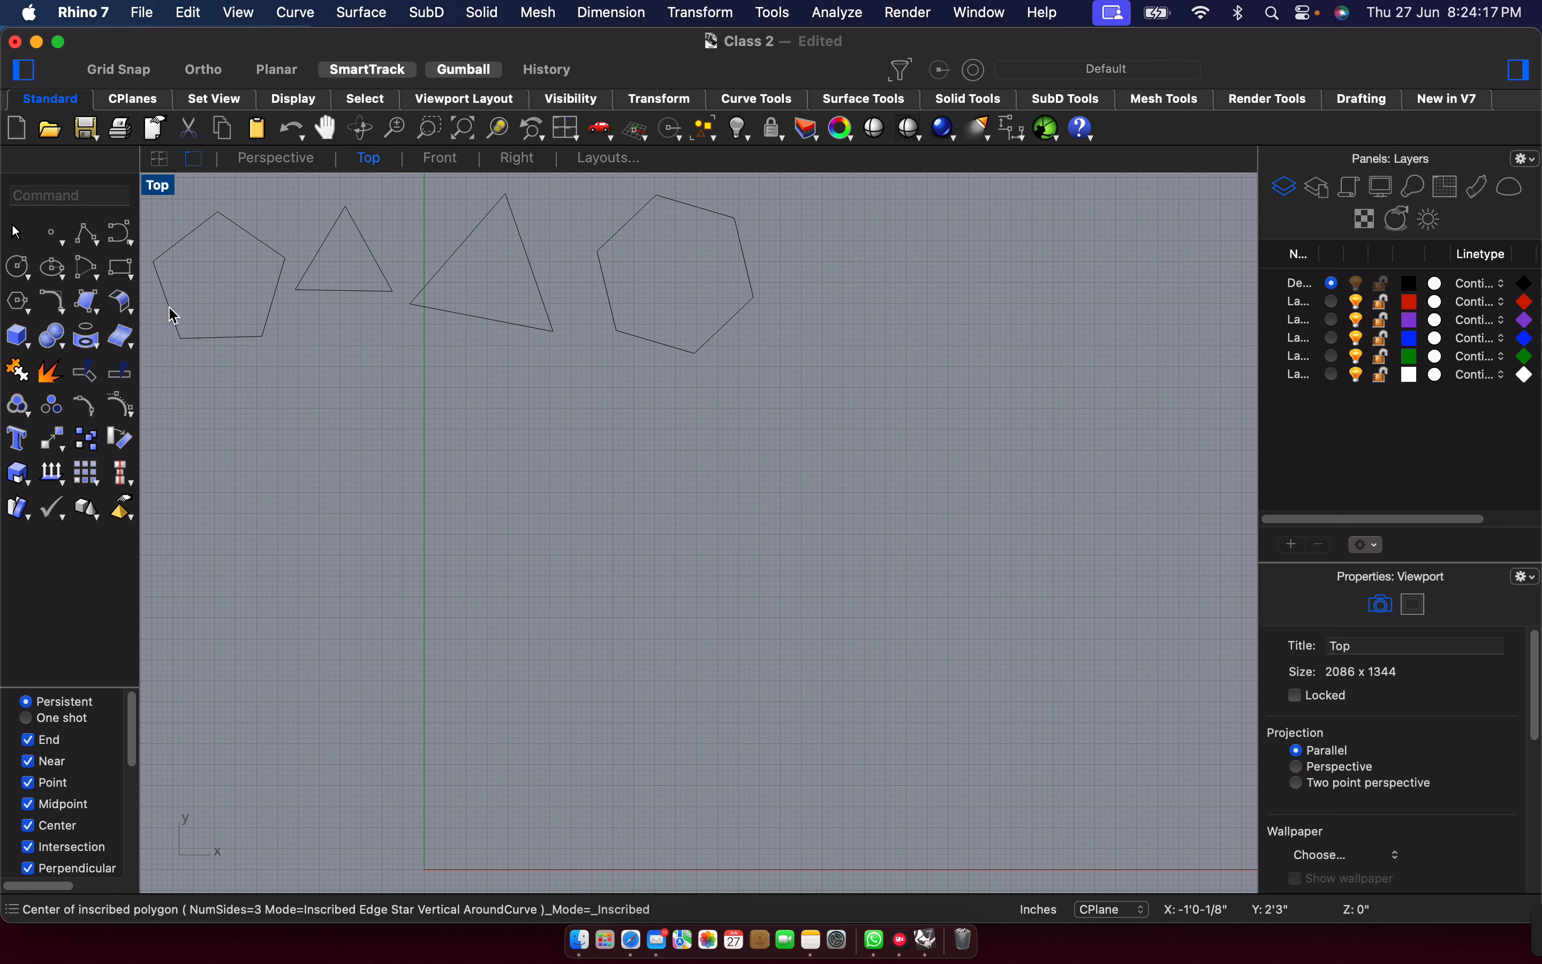
Draw an inscribed polygon with 10 sides to the right of the hexagon.
click(19, 303)
click(144, 319)
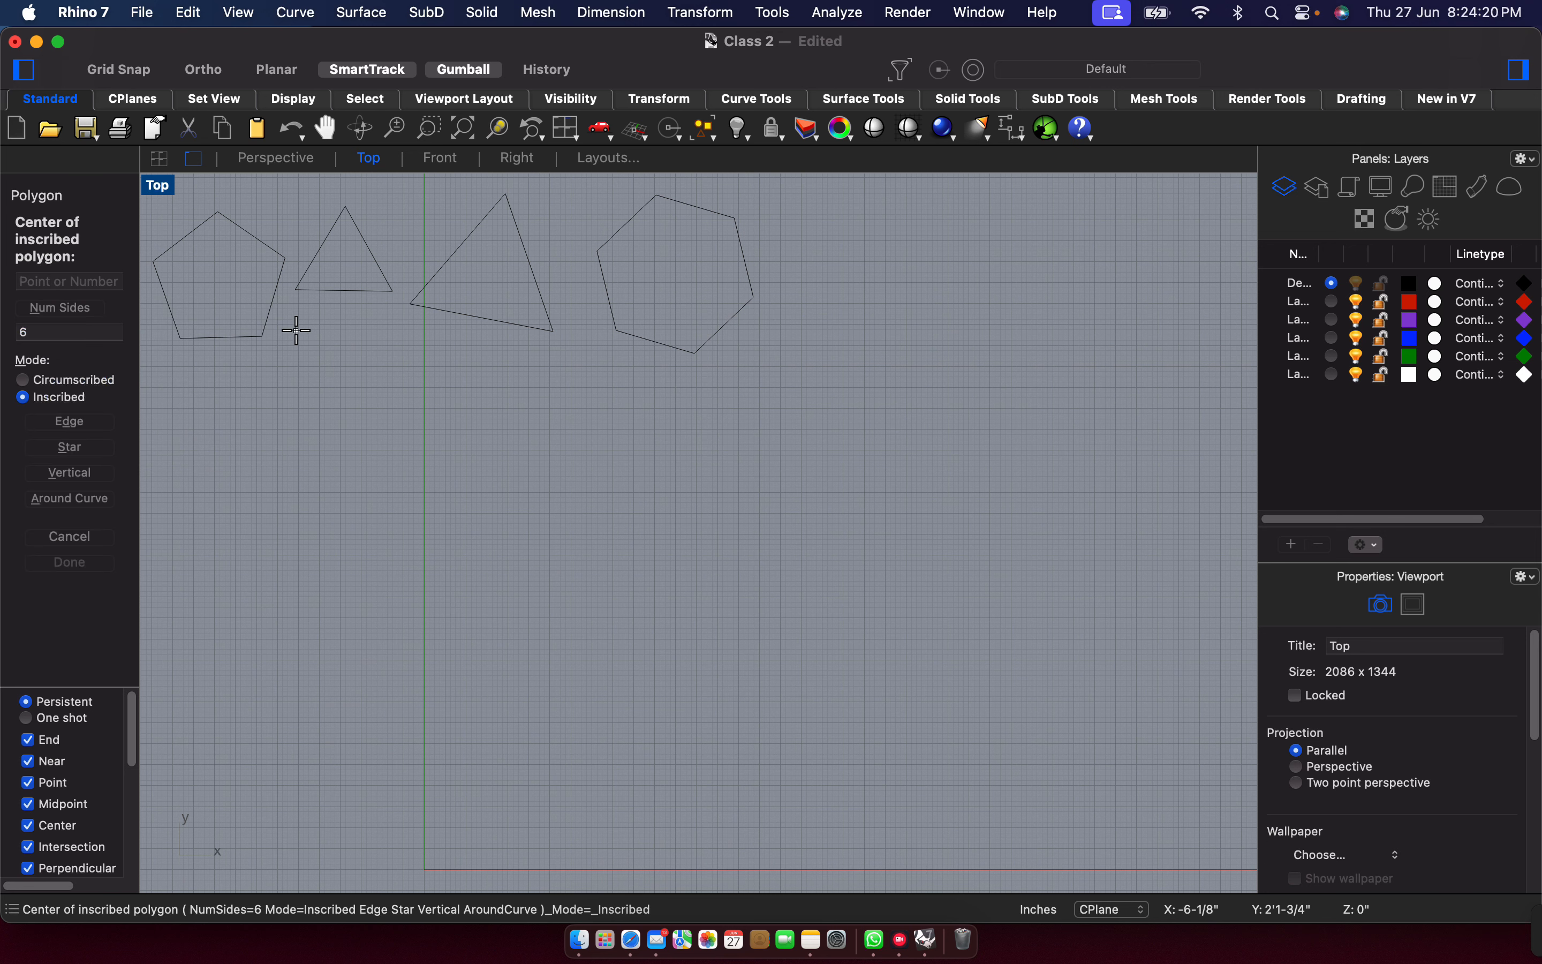
click(75, 281)
text(10)
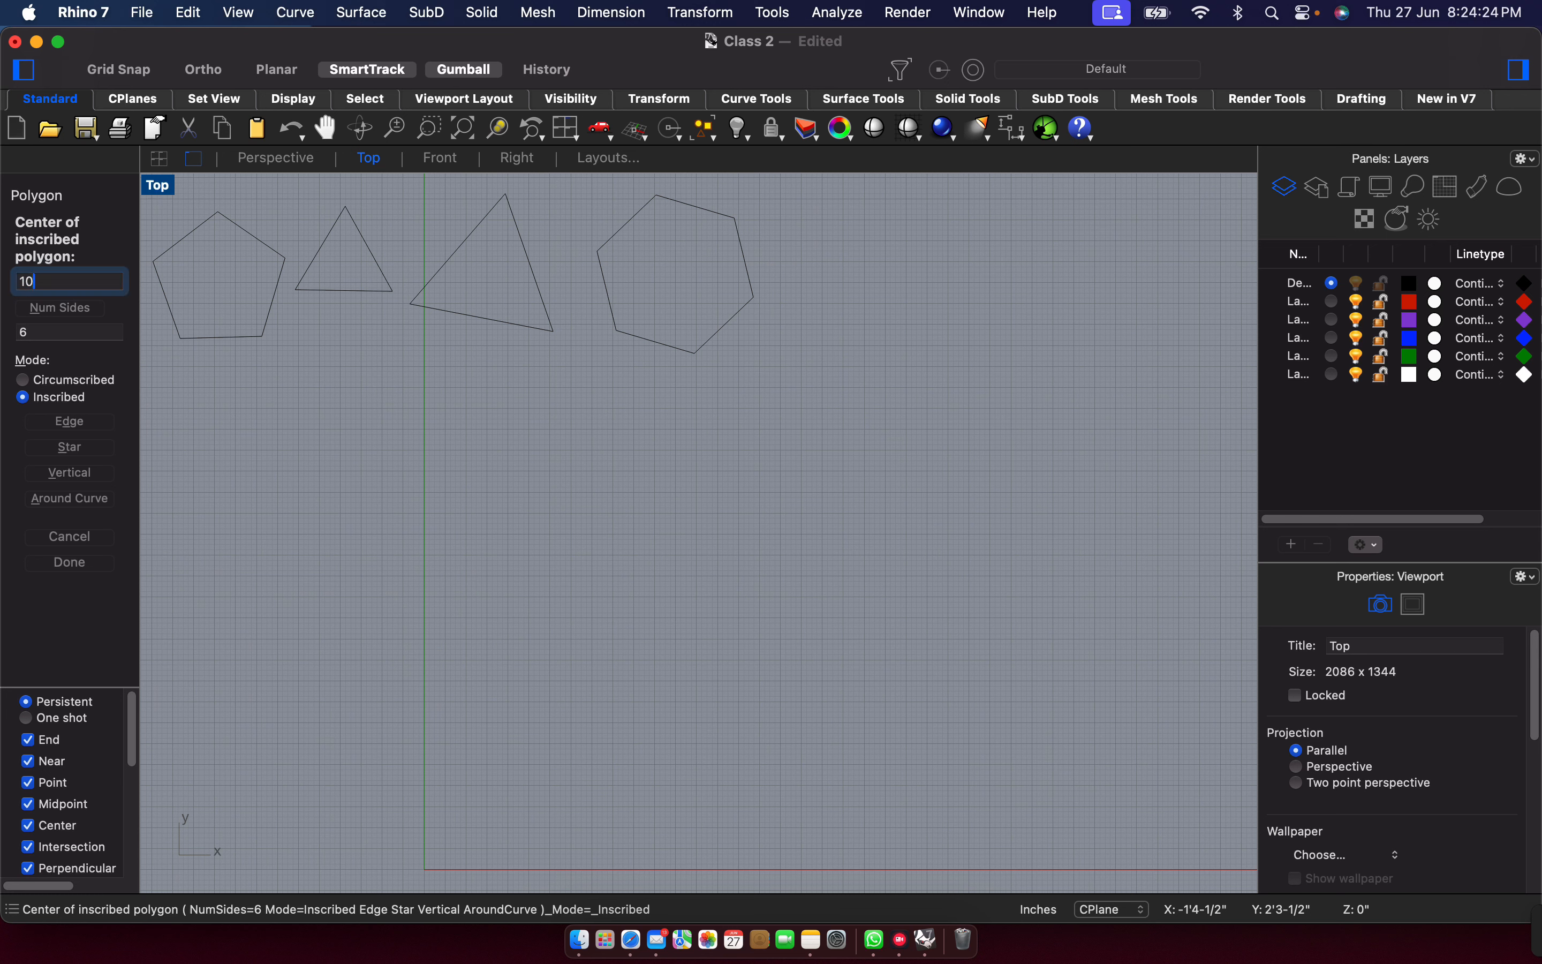
key(Return)
click(852, 298)
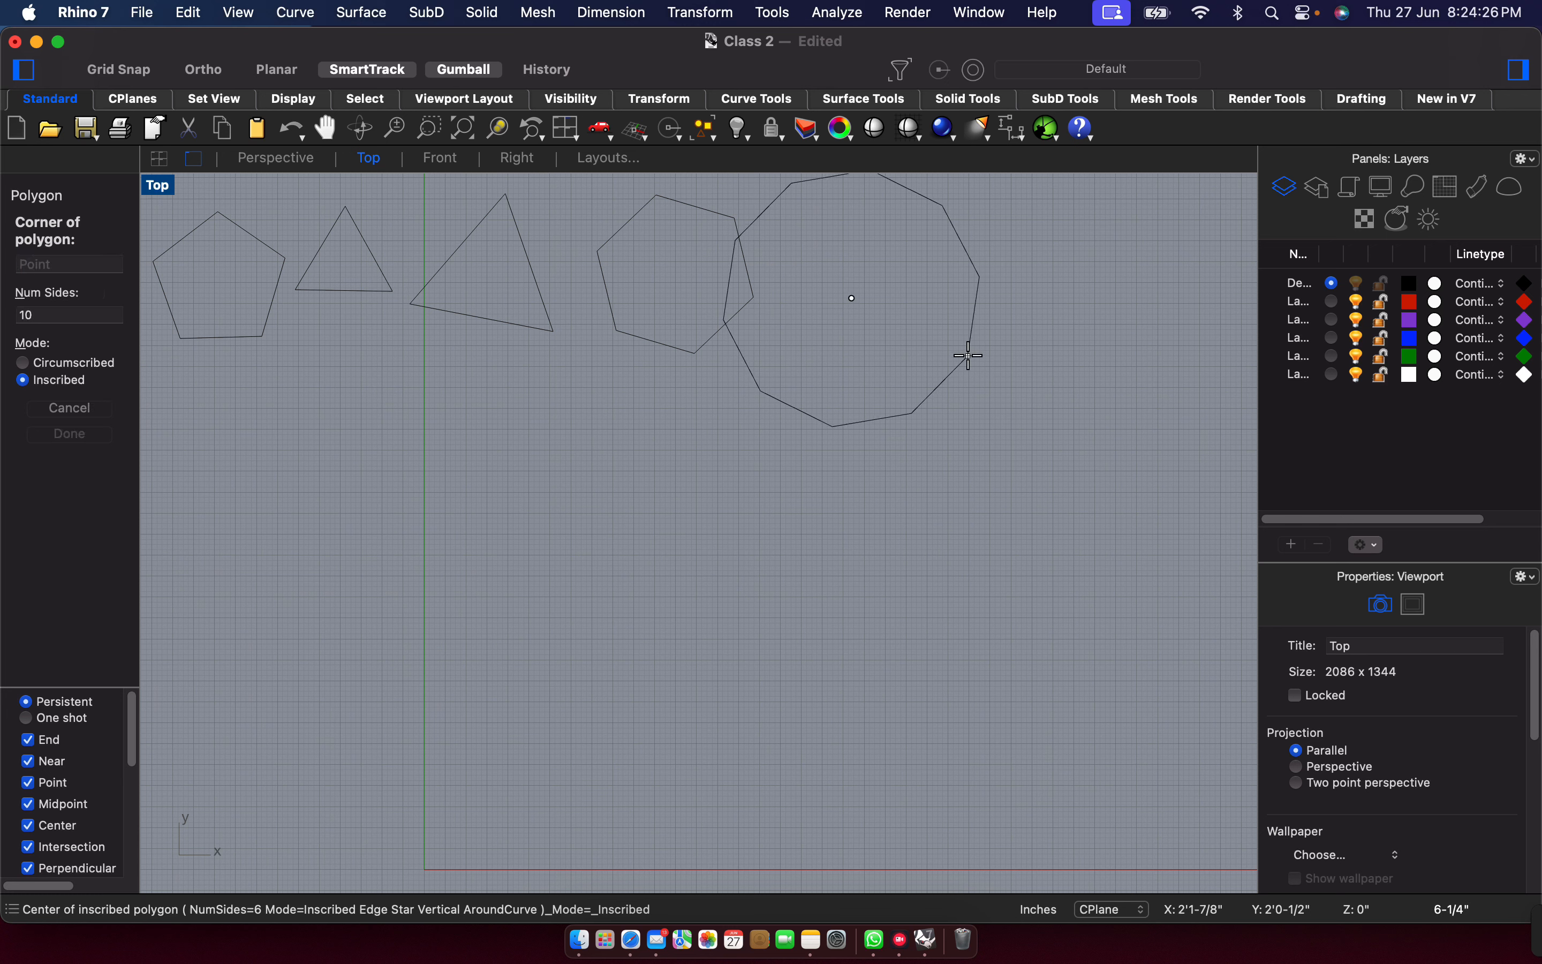
click(916, 356)
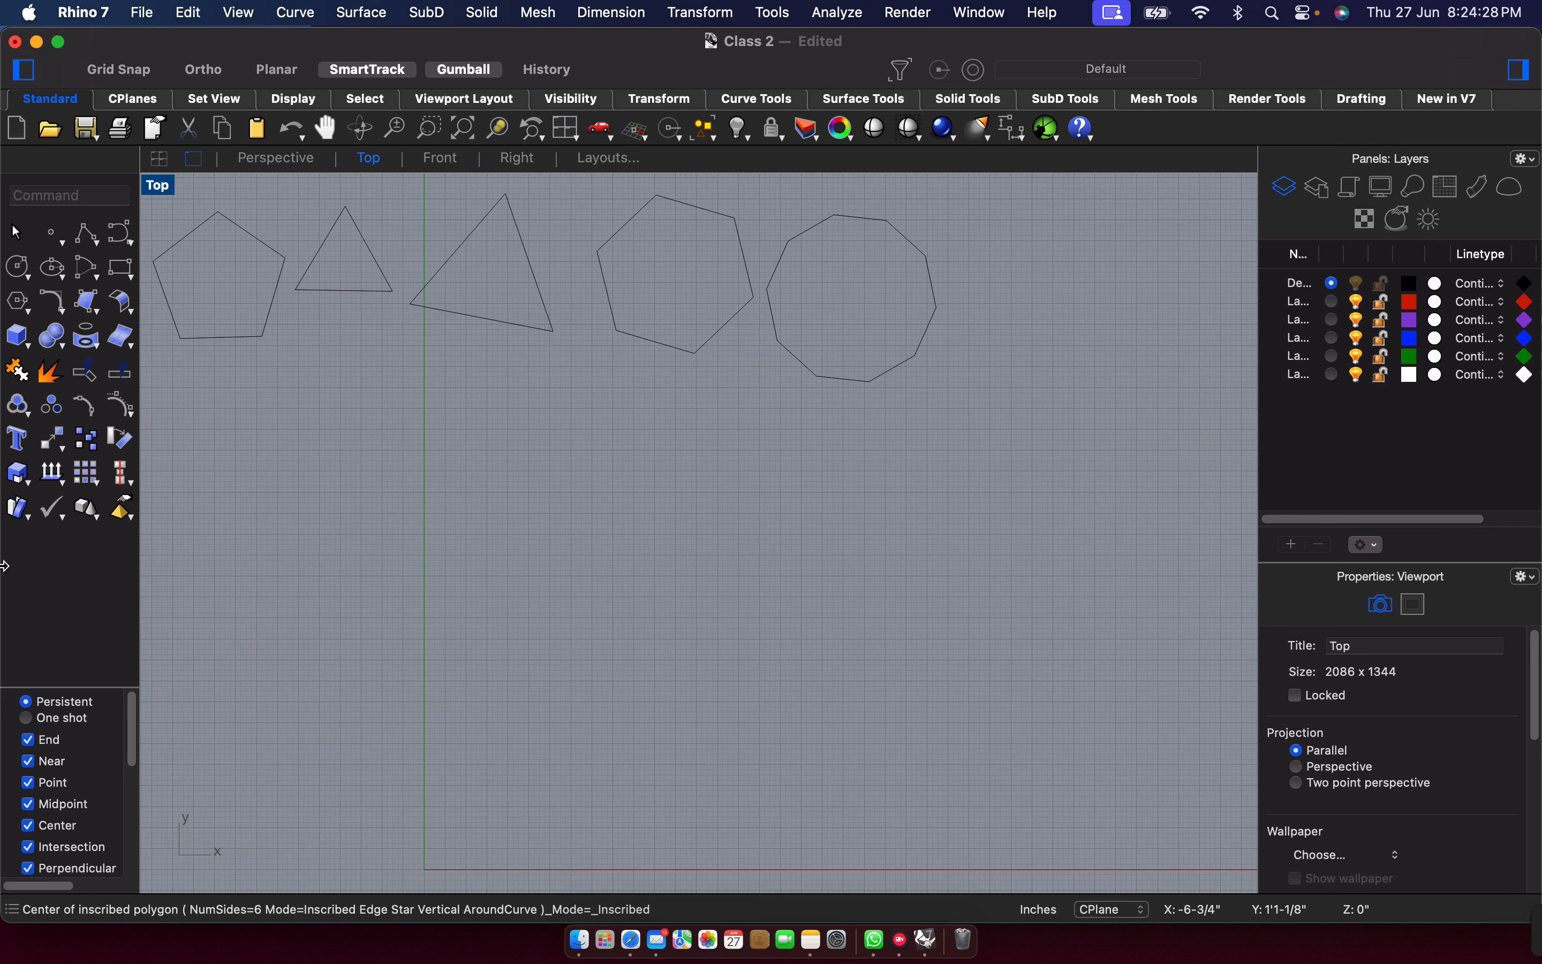
Draw a circumscribed 10-sided polygon centered on the pentagon's top vertex, and delete it.
click(30, 314)
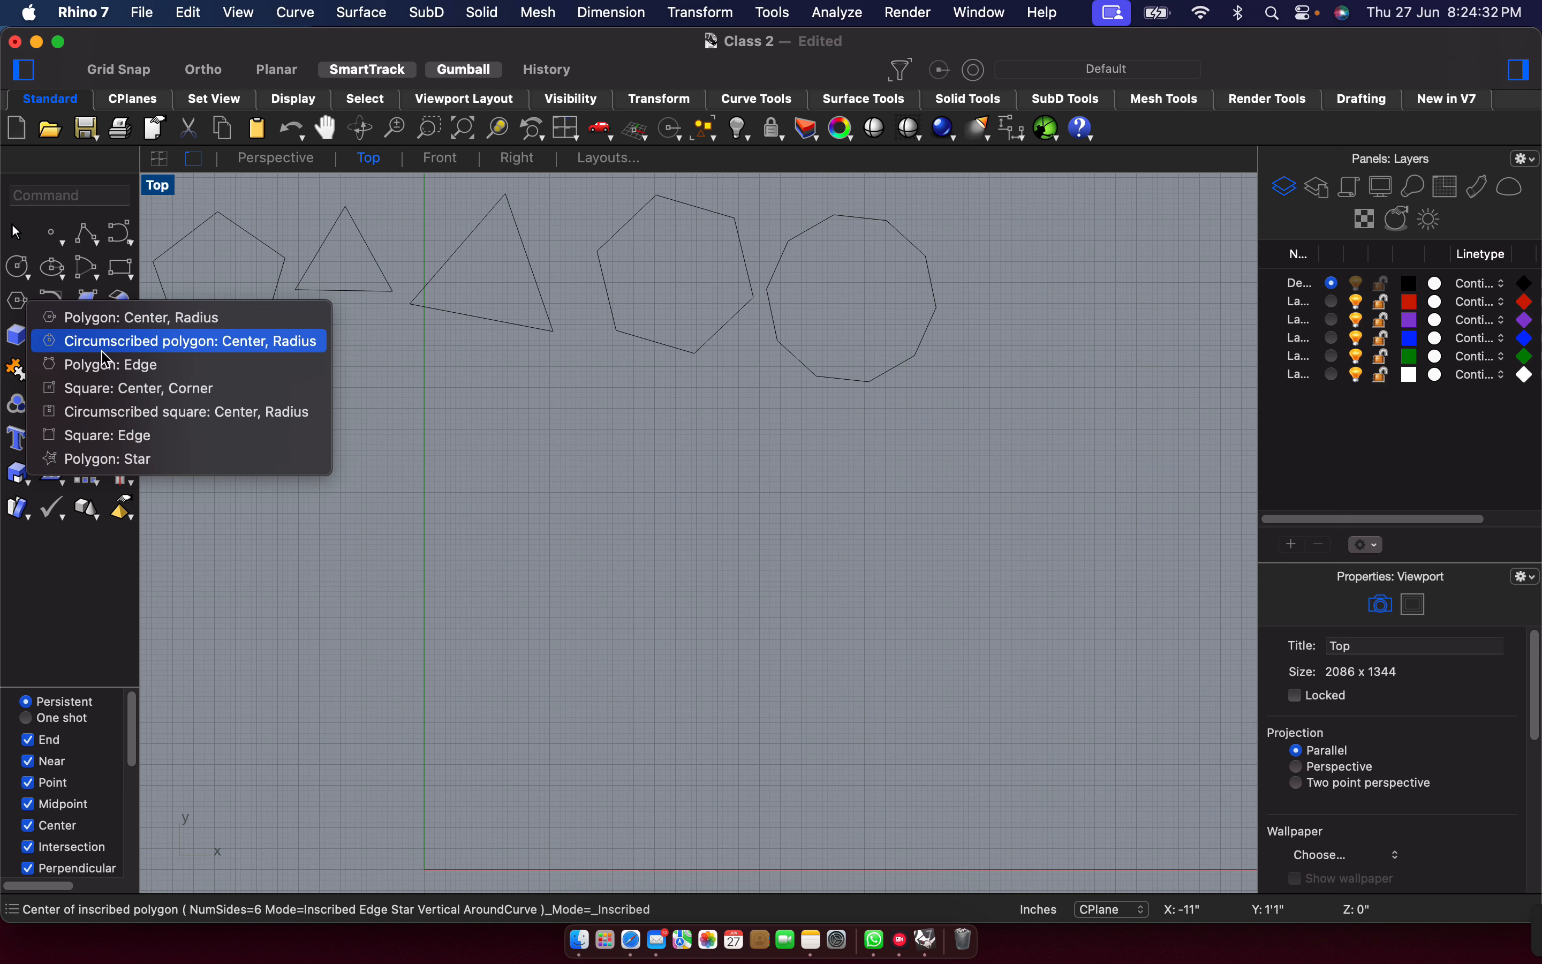
click(197, 344)
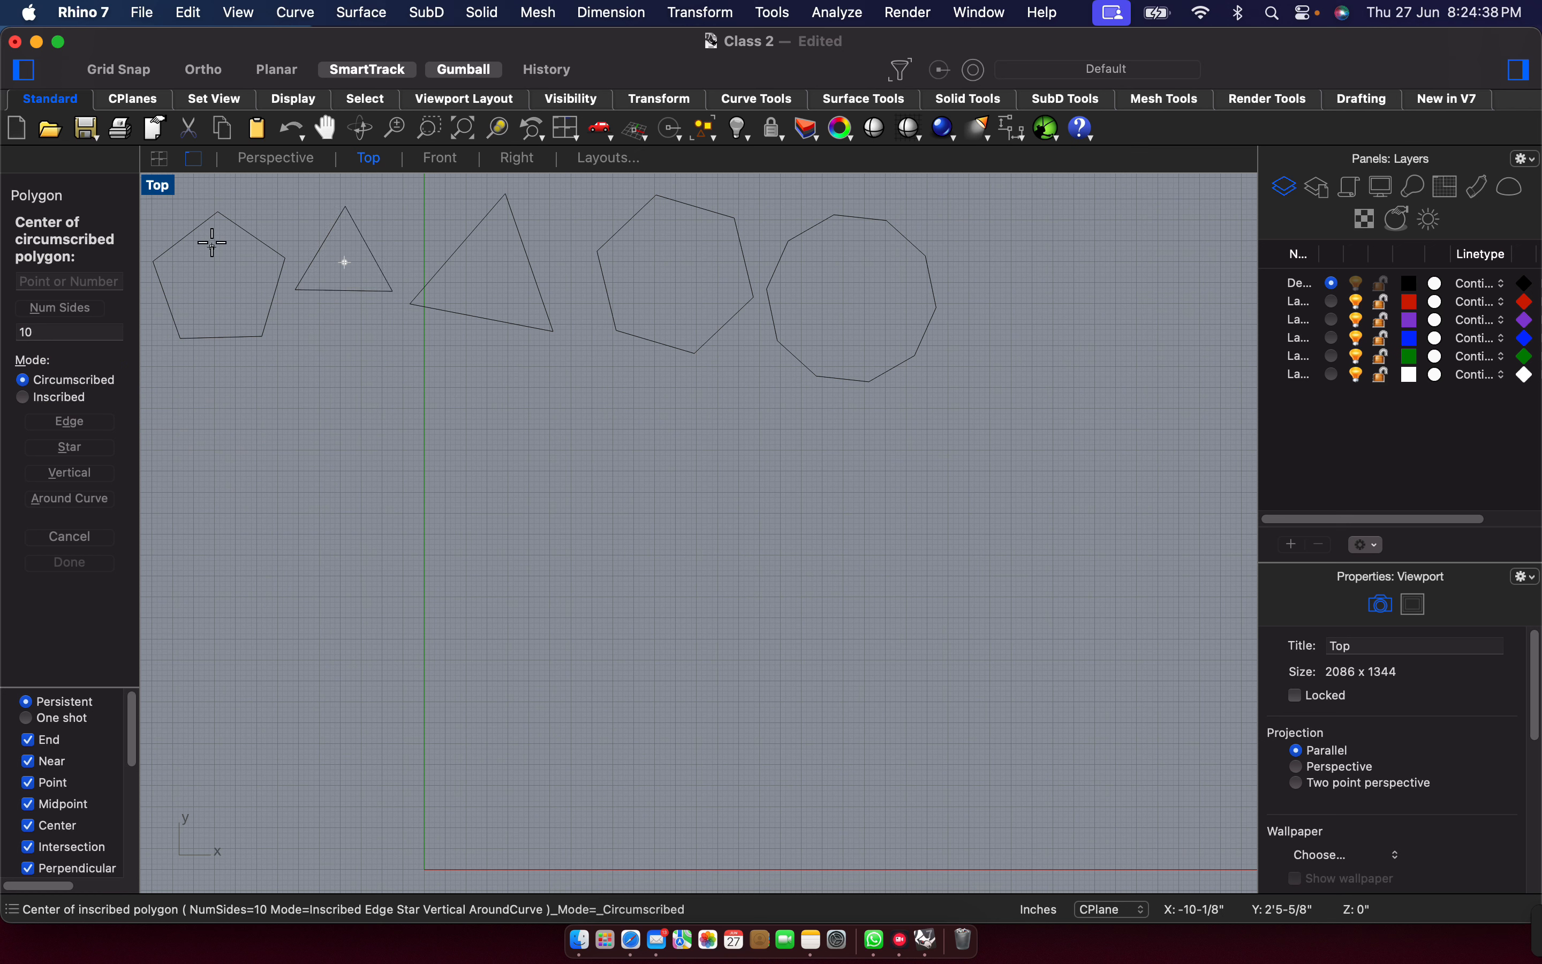
click(218, 214)
click(229, 274)
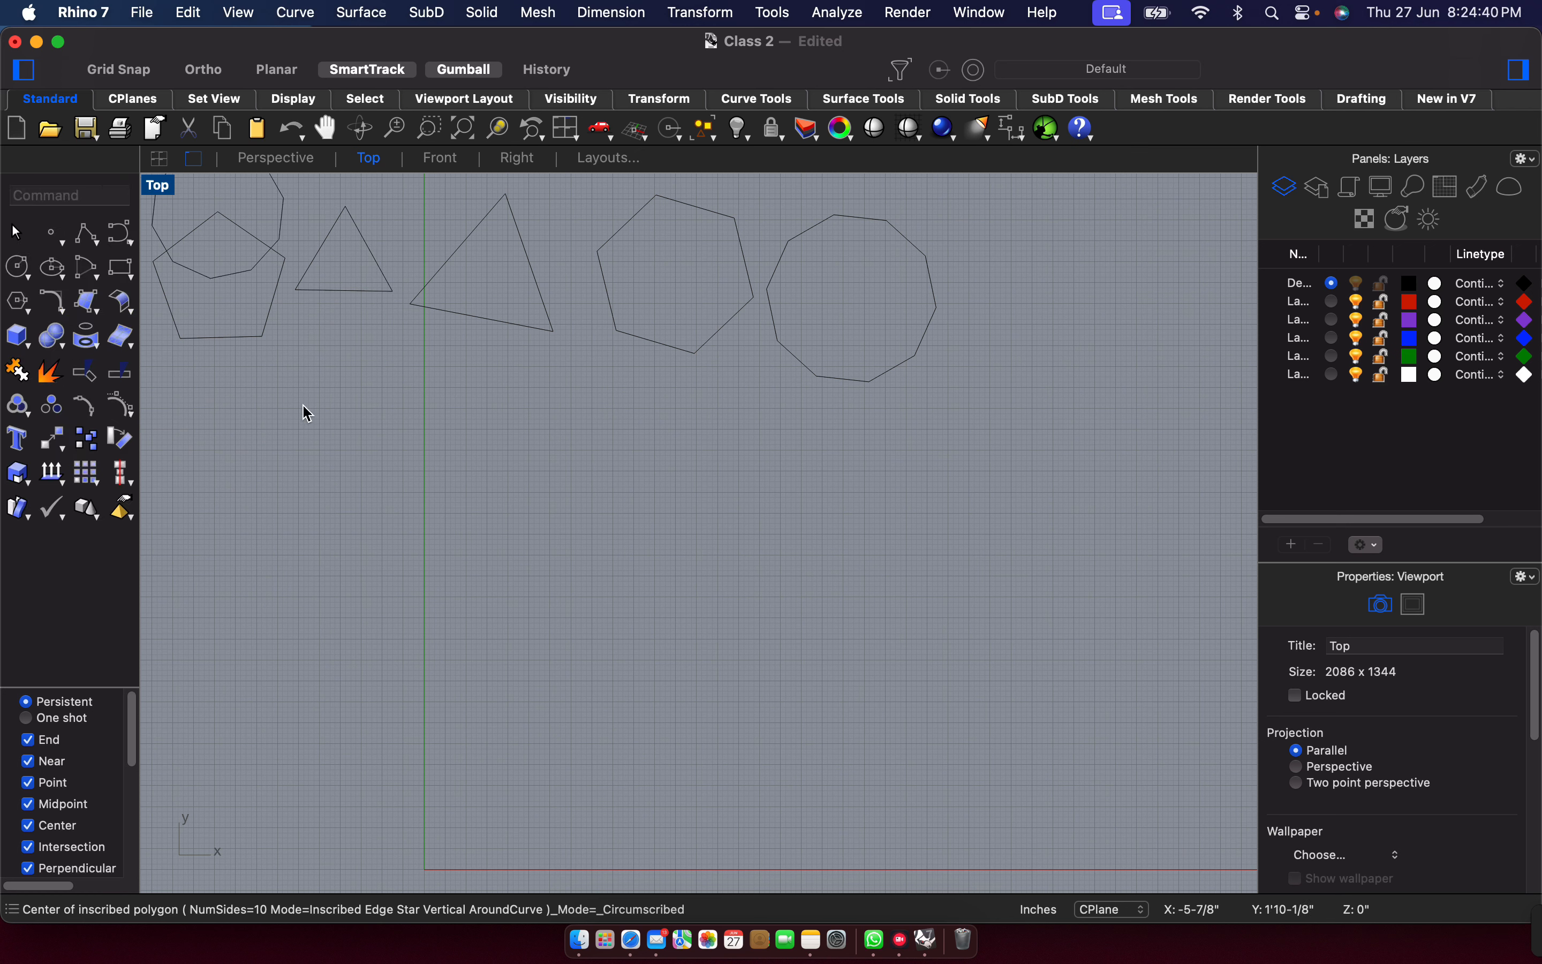
click(281, 234)
key(Delete)
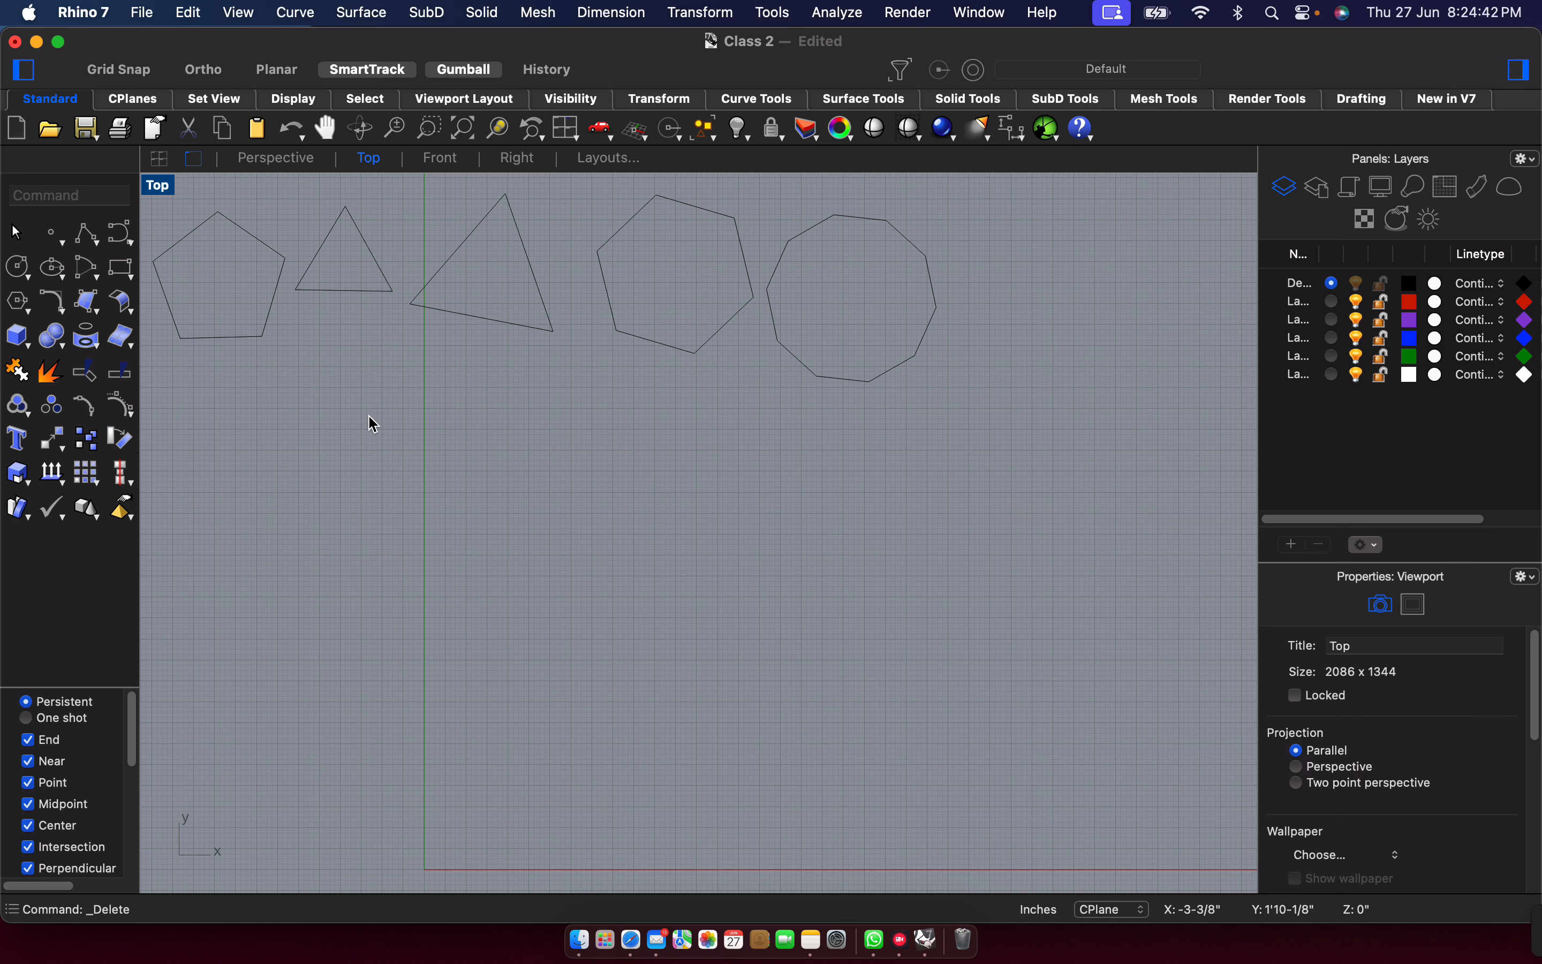
Draw a circumscribed 10-sided polygon with a radius of about 2-3/4" below the larger triangle, and delete it.
click(31, 317)
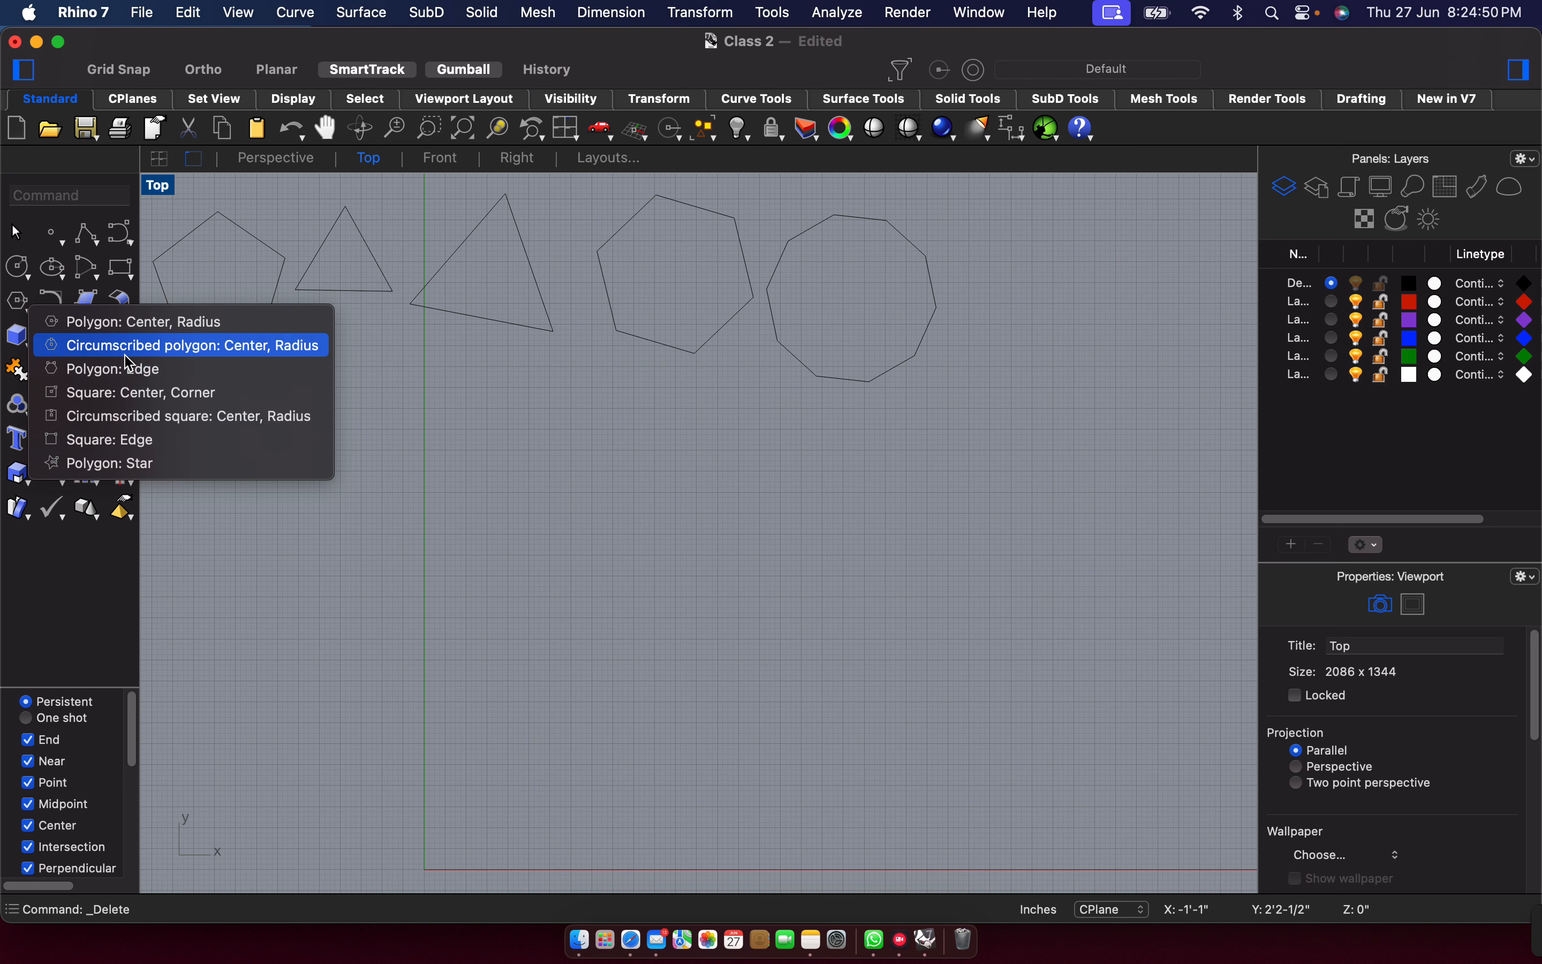
click(328, 357)
click(503, 472)
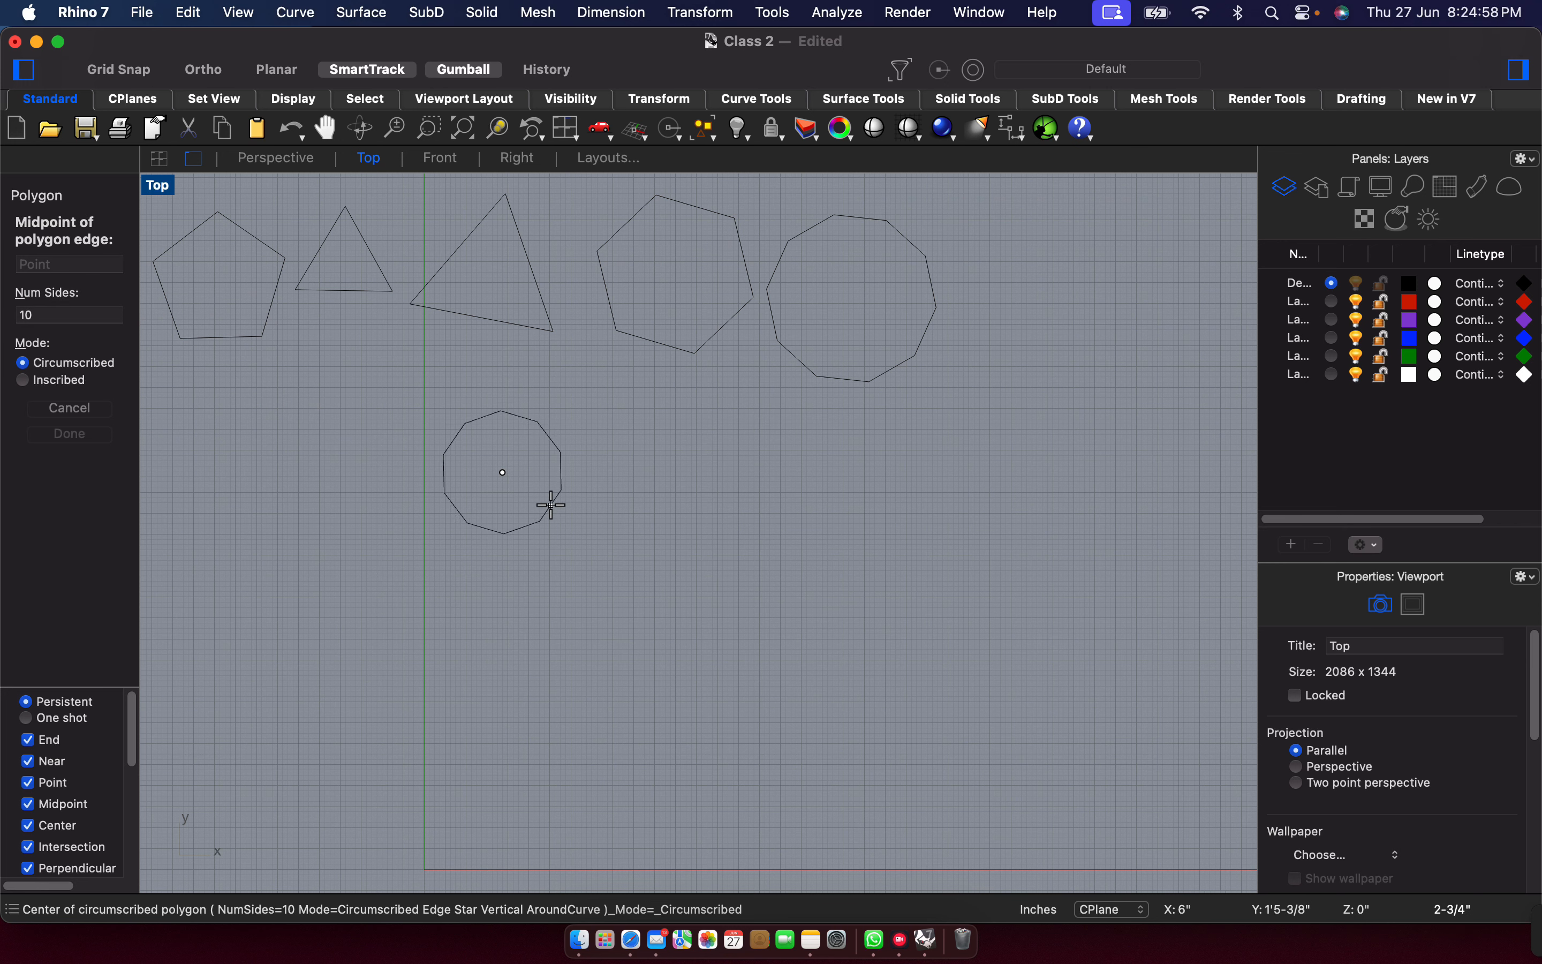
click(550, 506)
drag(379, 344, 762, 592)
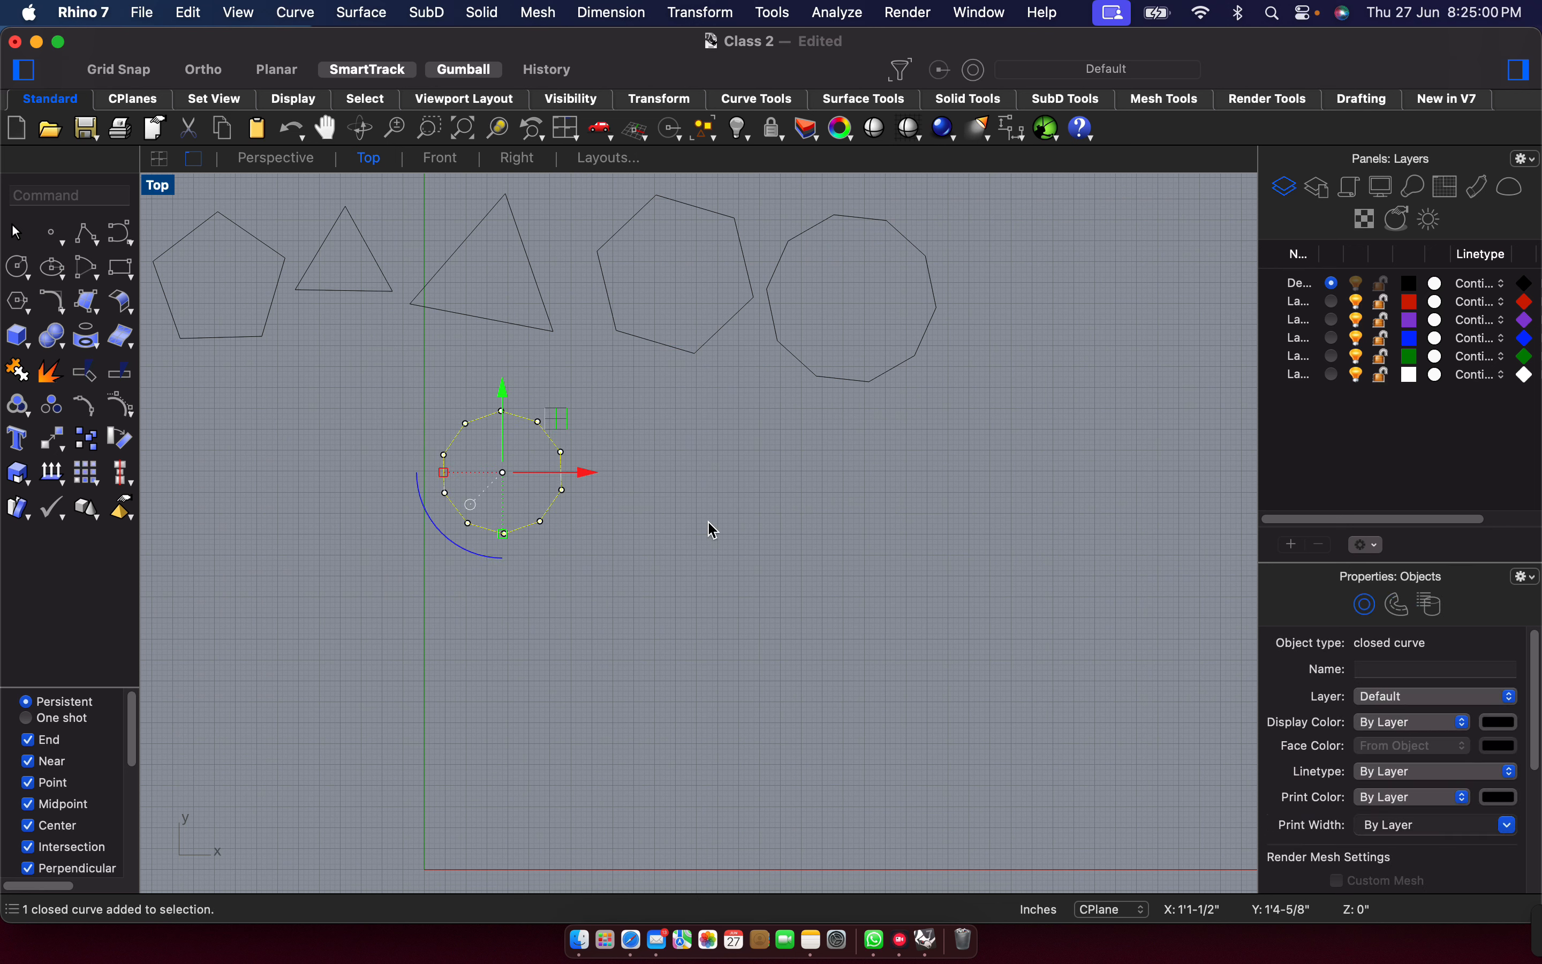
key(Delete)
Draw a 10-sided polygon by edge, using the larger triangle's left side from its top vertex to its lower-left vertex.
click(26, 306)
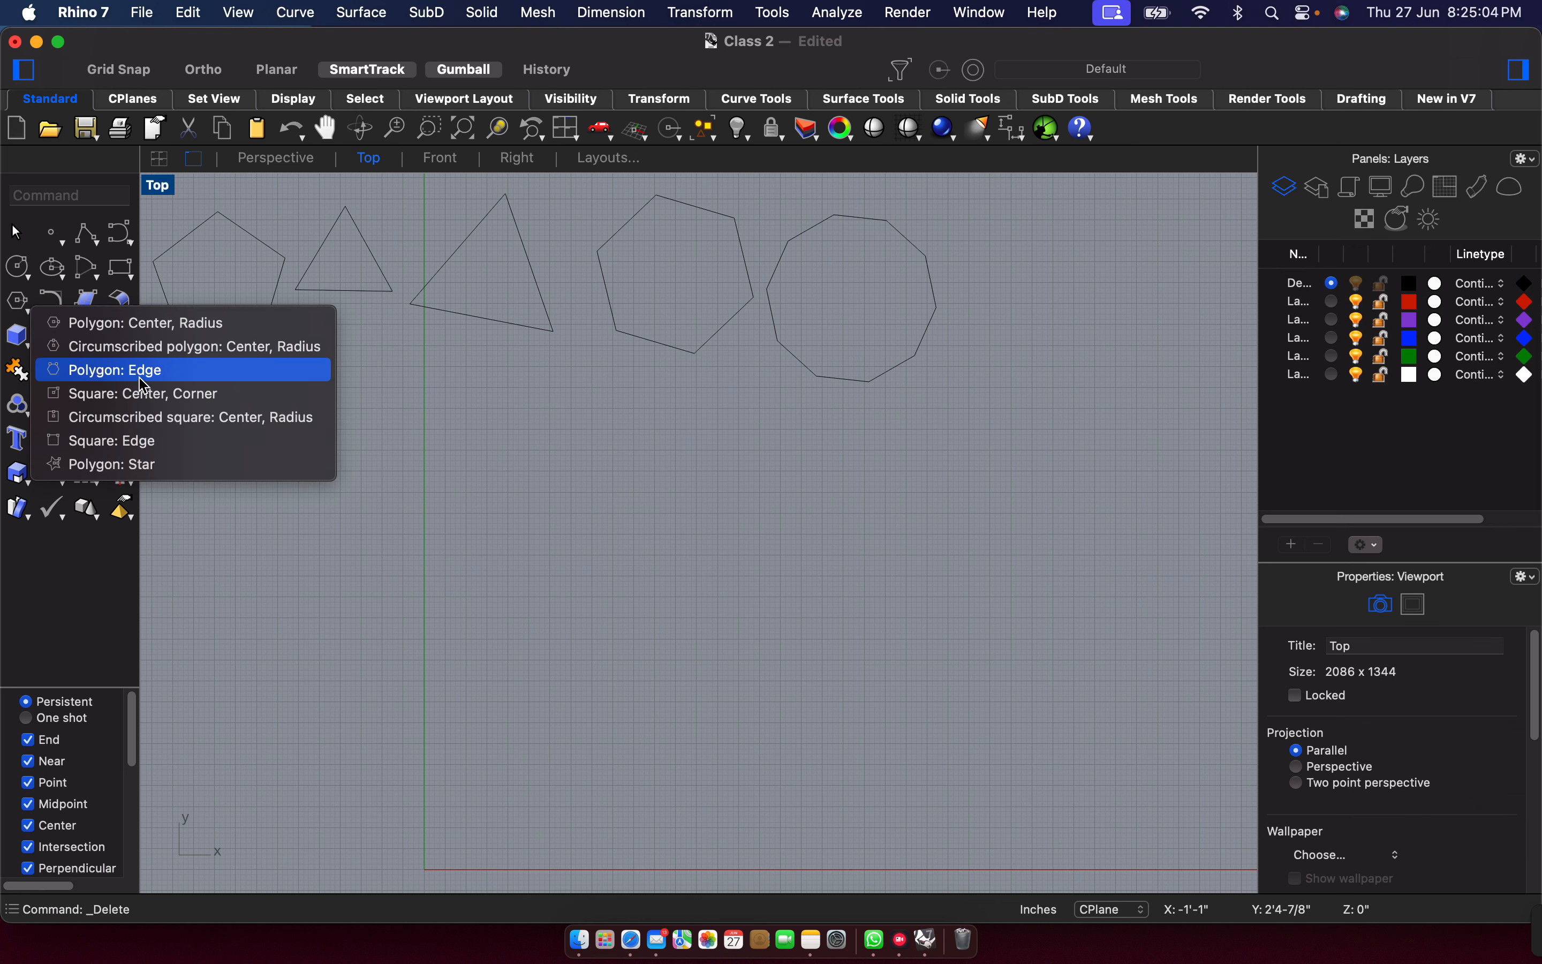
click(102, 371)
click(506, 195)
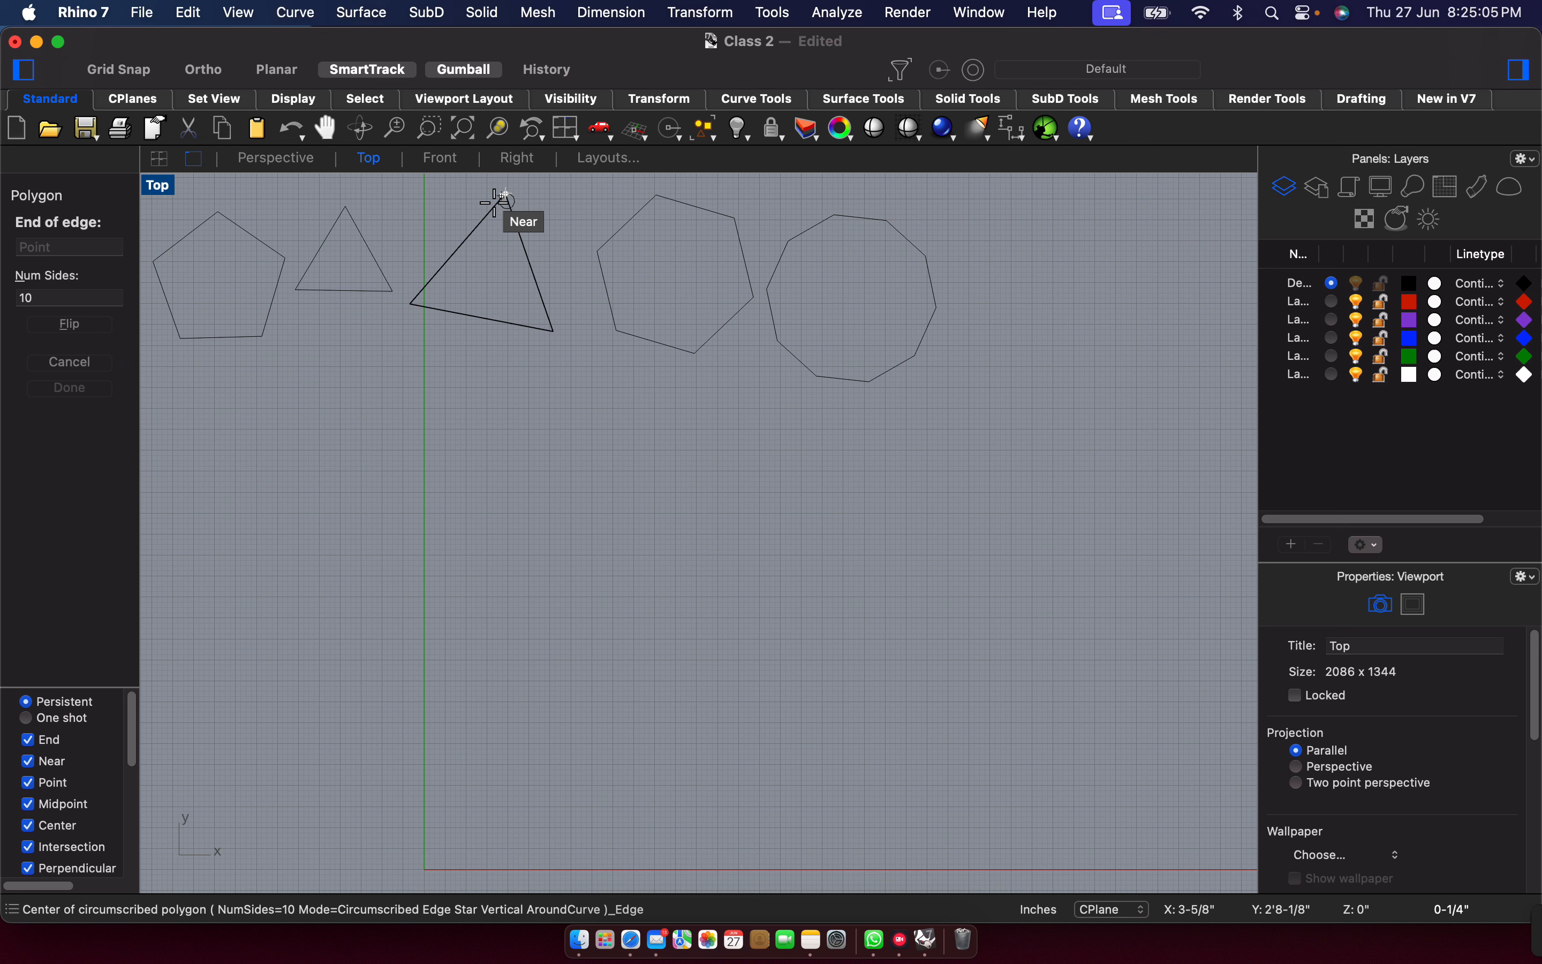
click(407, 297)
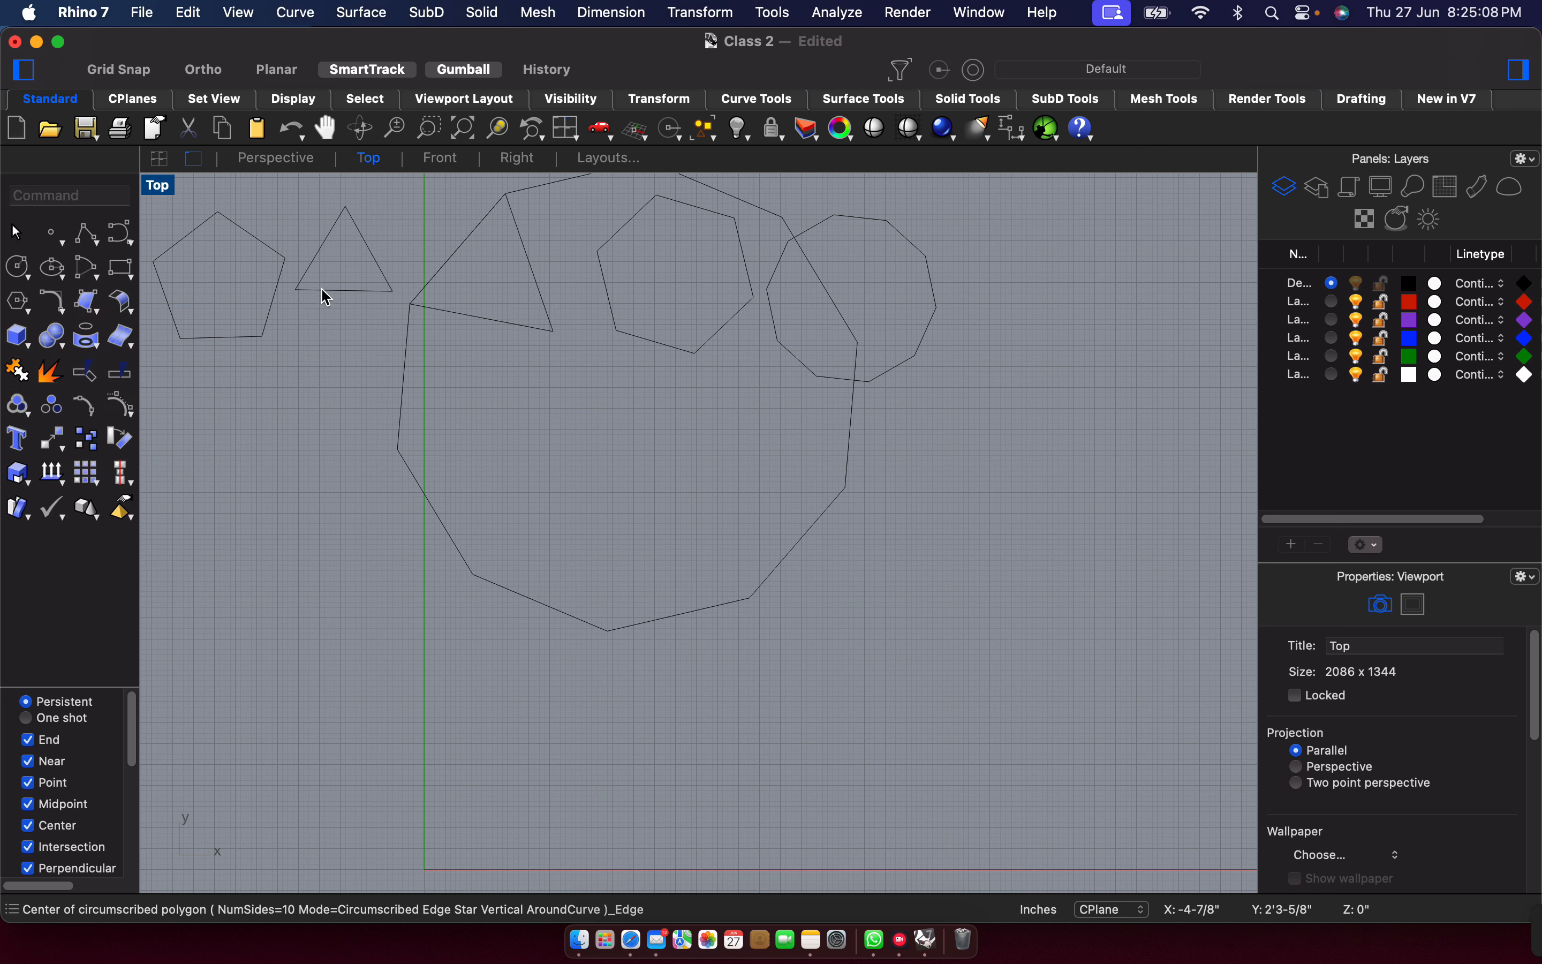
Draw another 10-sided polygon by edge, from the small triangle's lower-left vertex to about the middle of its base.
key(Return)
click(295, 290)
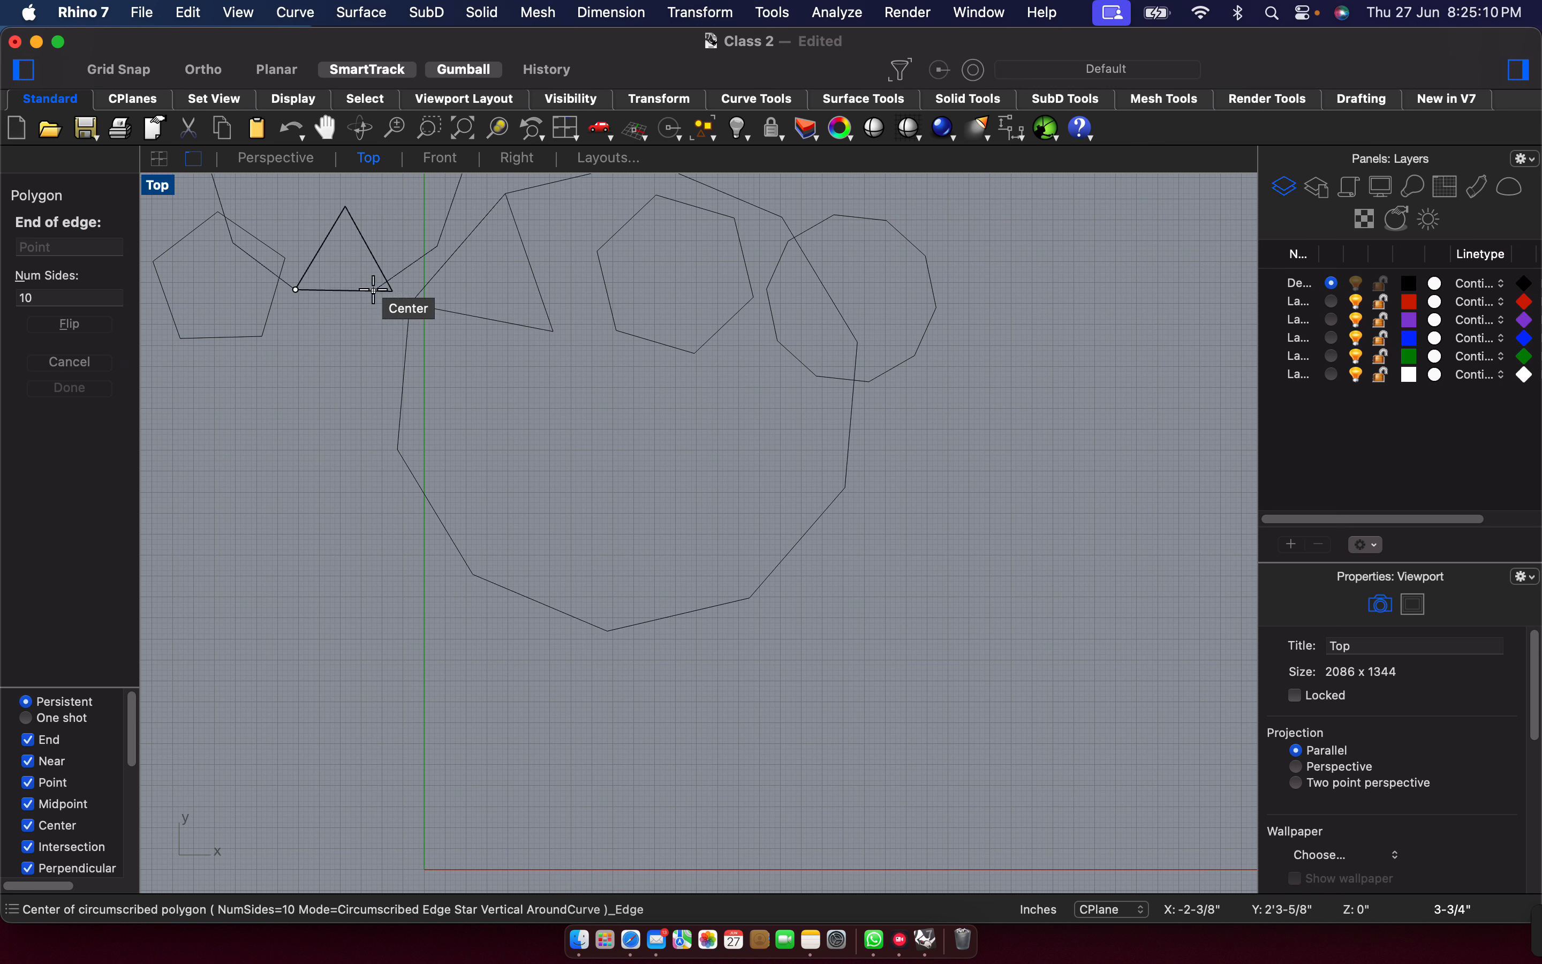
key(Escape)
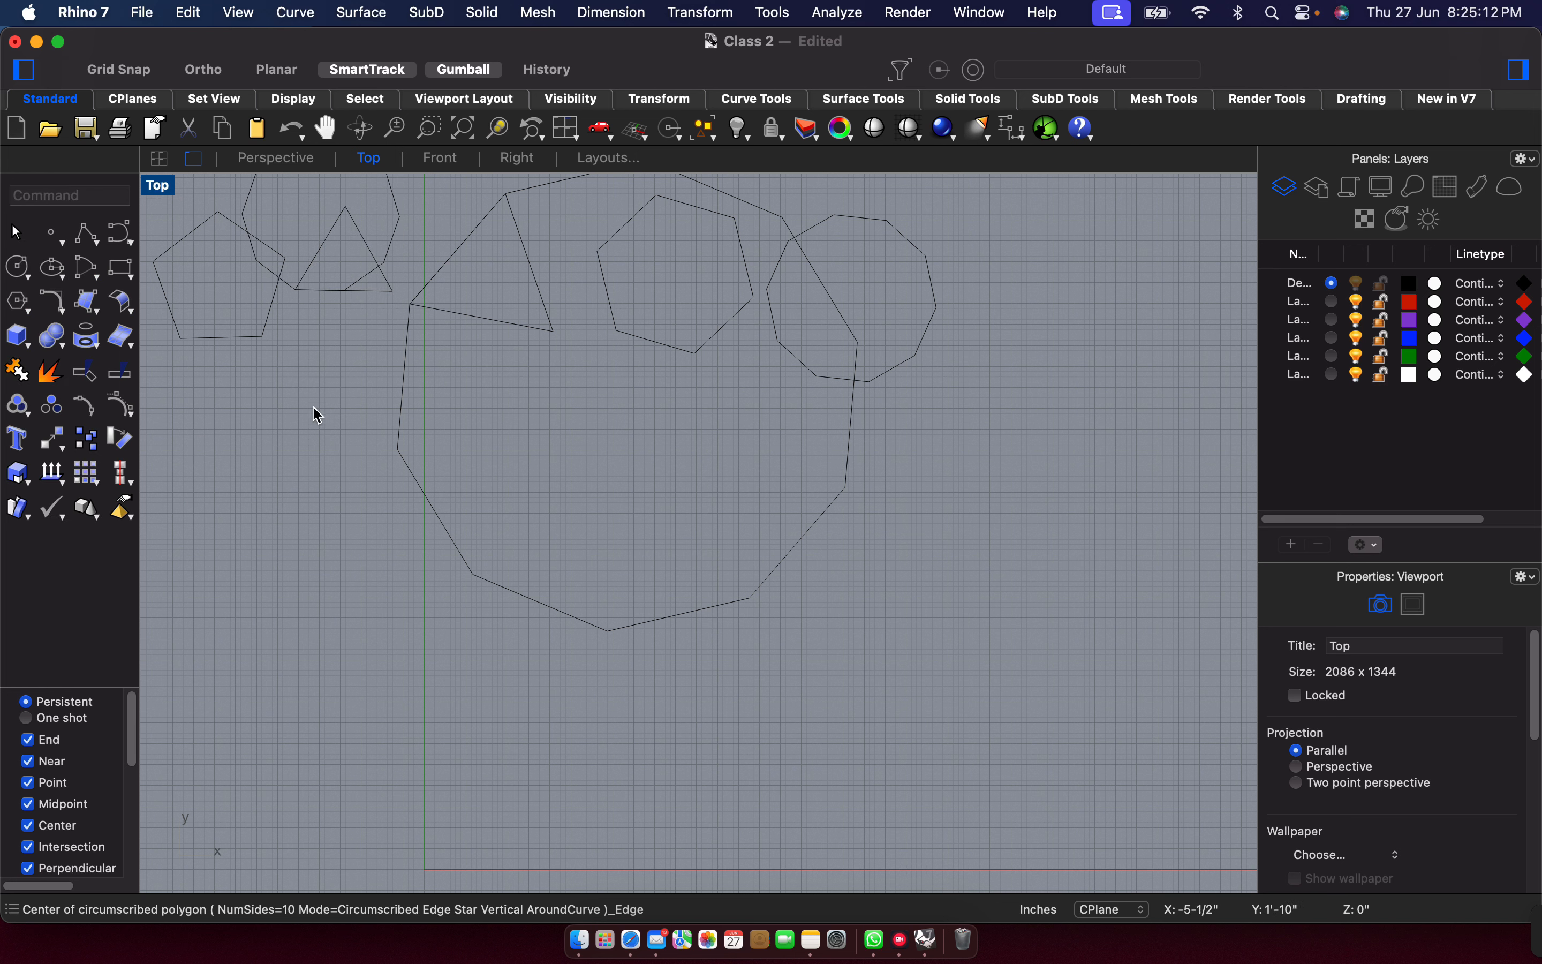
Draw a 10-sided polygon by edge, using the pentagon's side from its lower-right vertex to its right vertex.
key(Return)
click(262, 337)
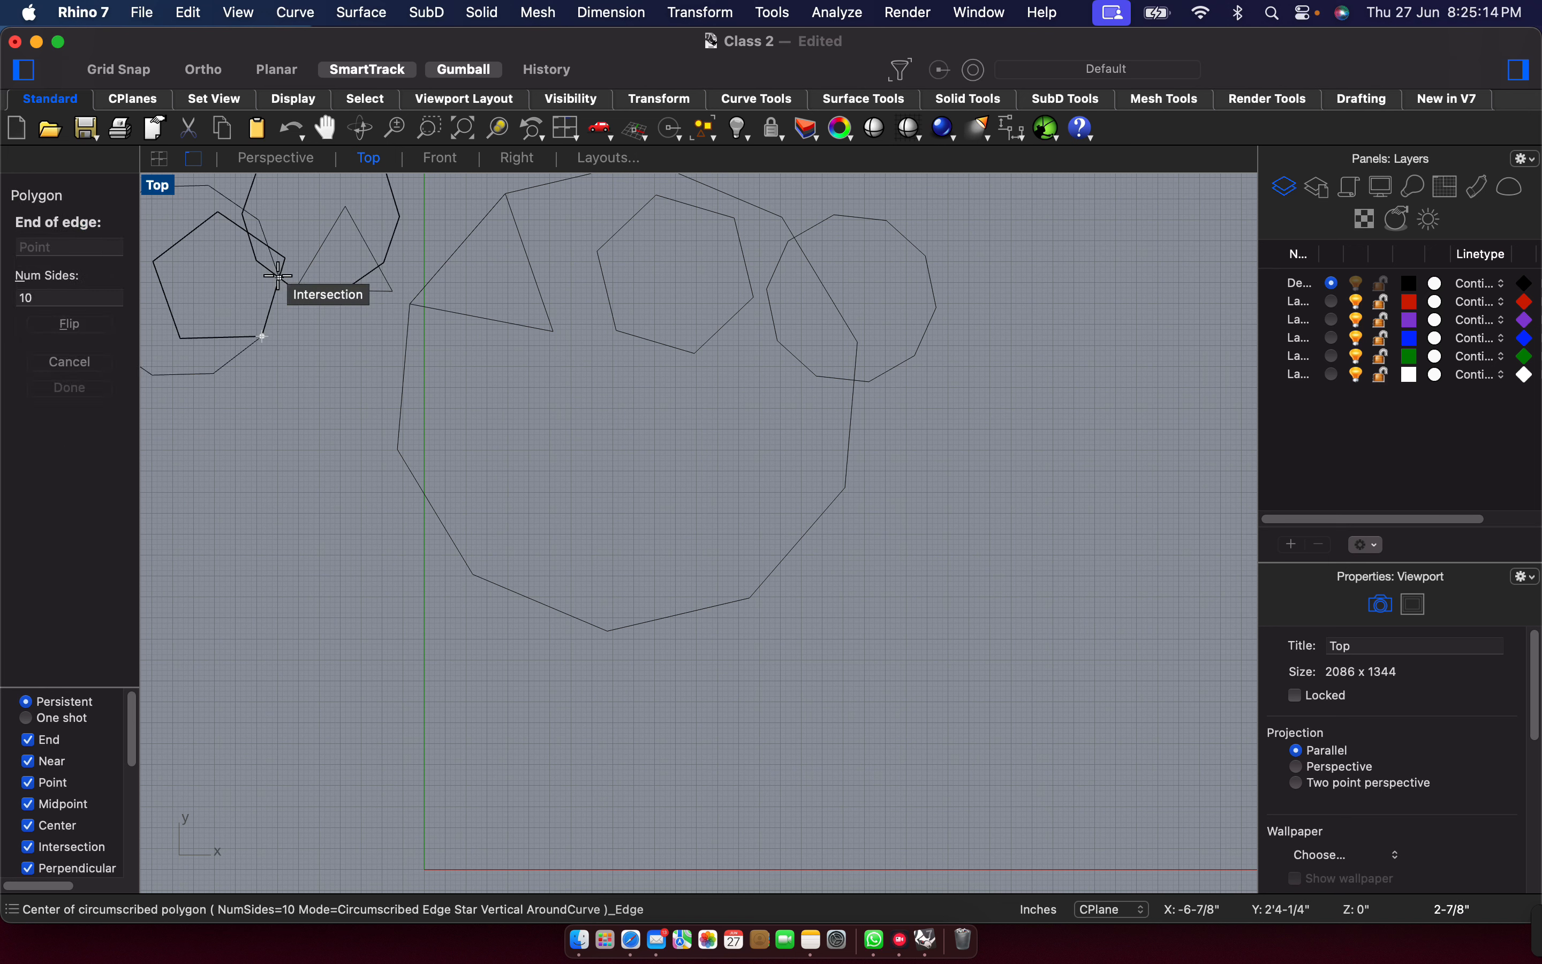
key(Escape)
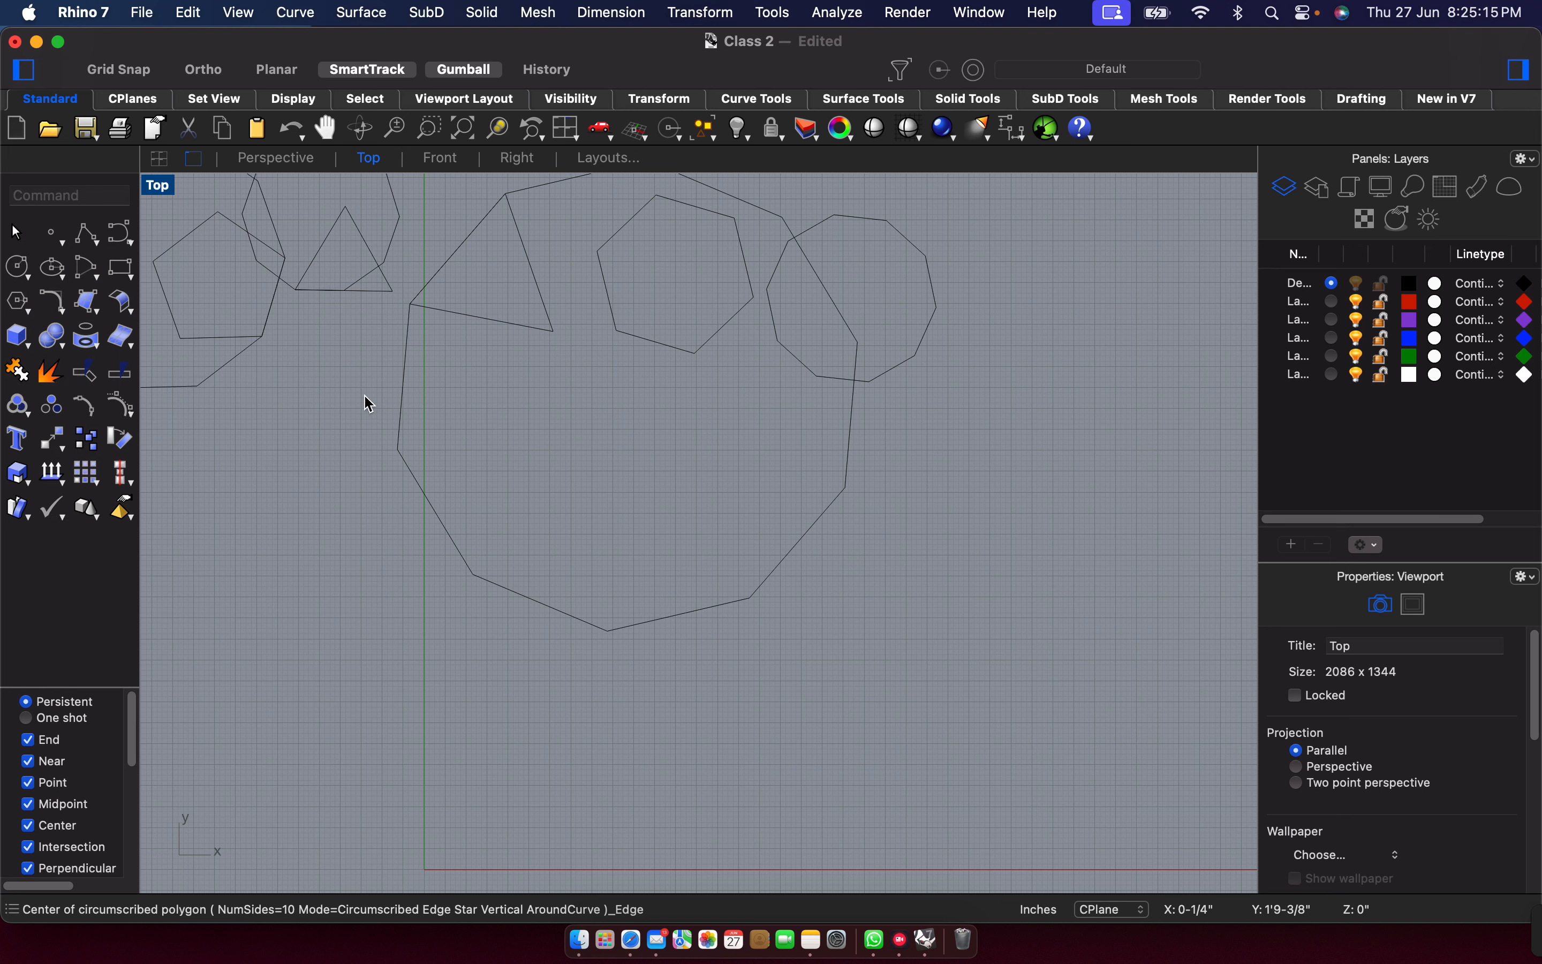
Draw an inscribed square by center and corner inside the large 10-sided polygon.
click(33, 312)
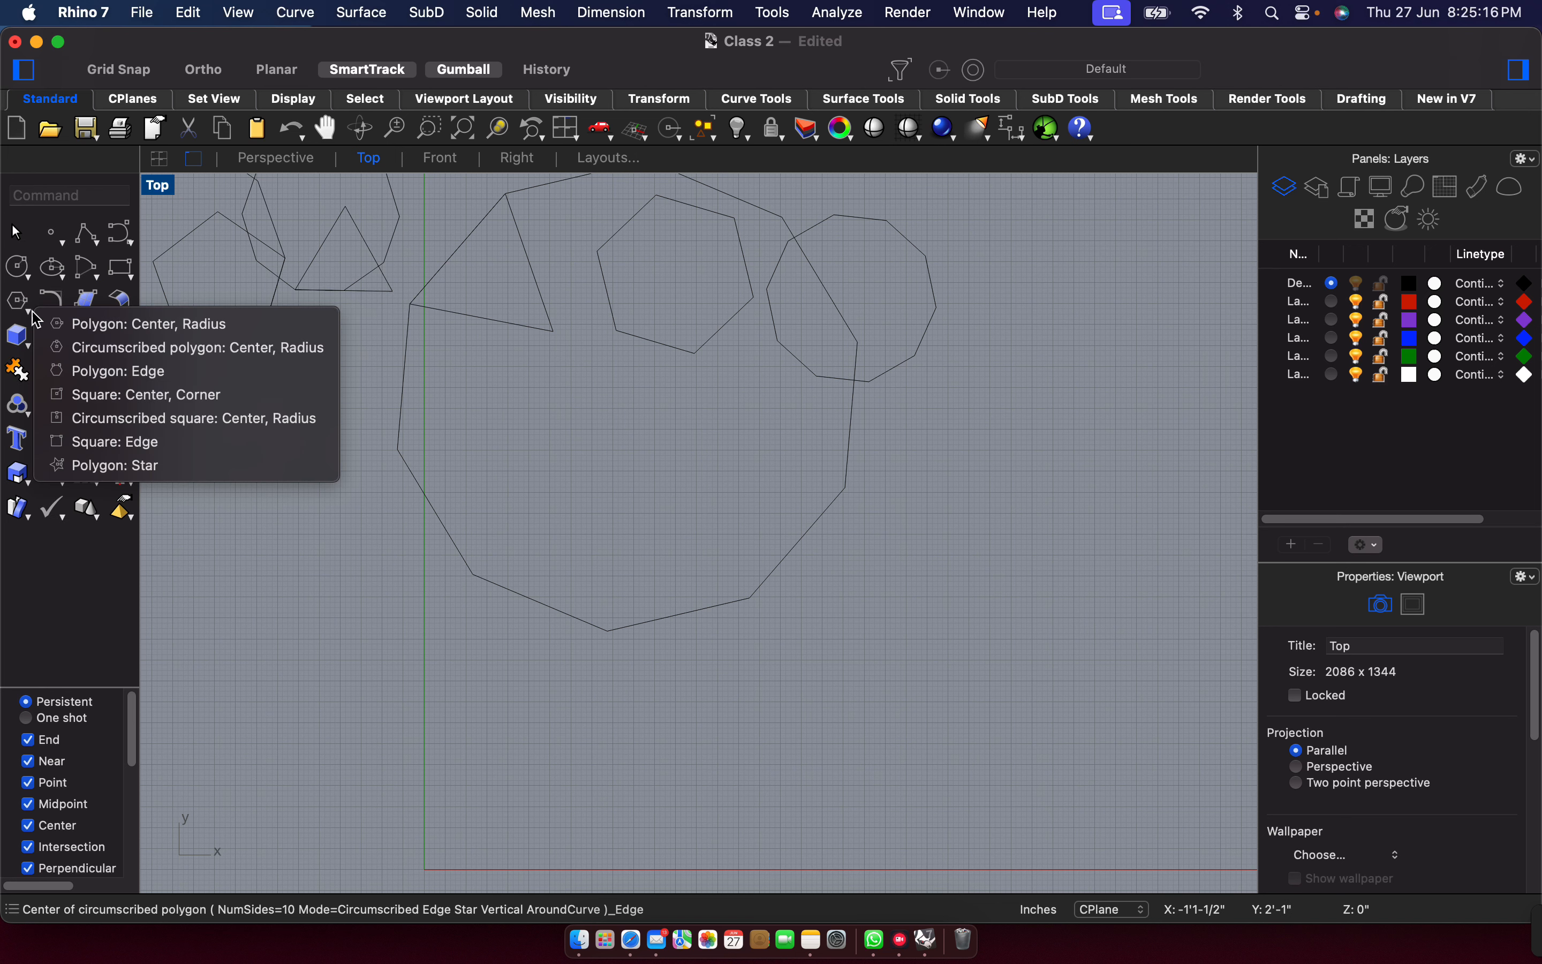
click(124, 395)
click(540, 448)
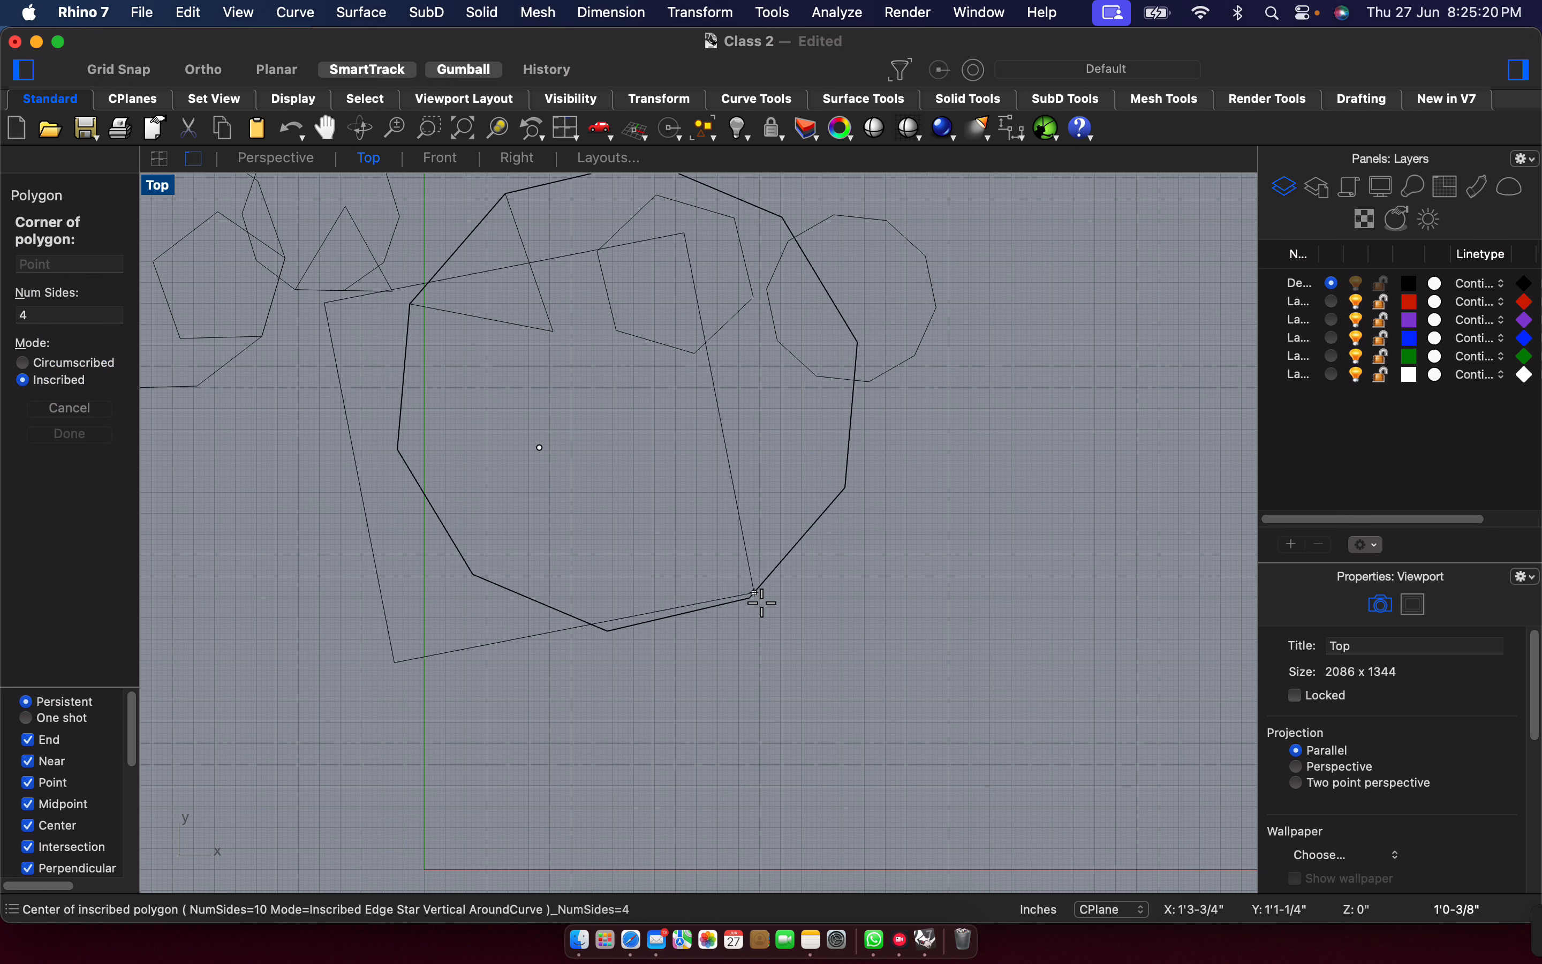
click(611, 524)
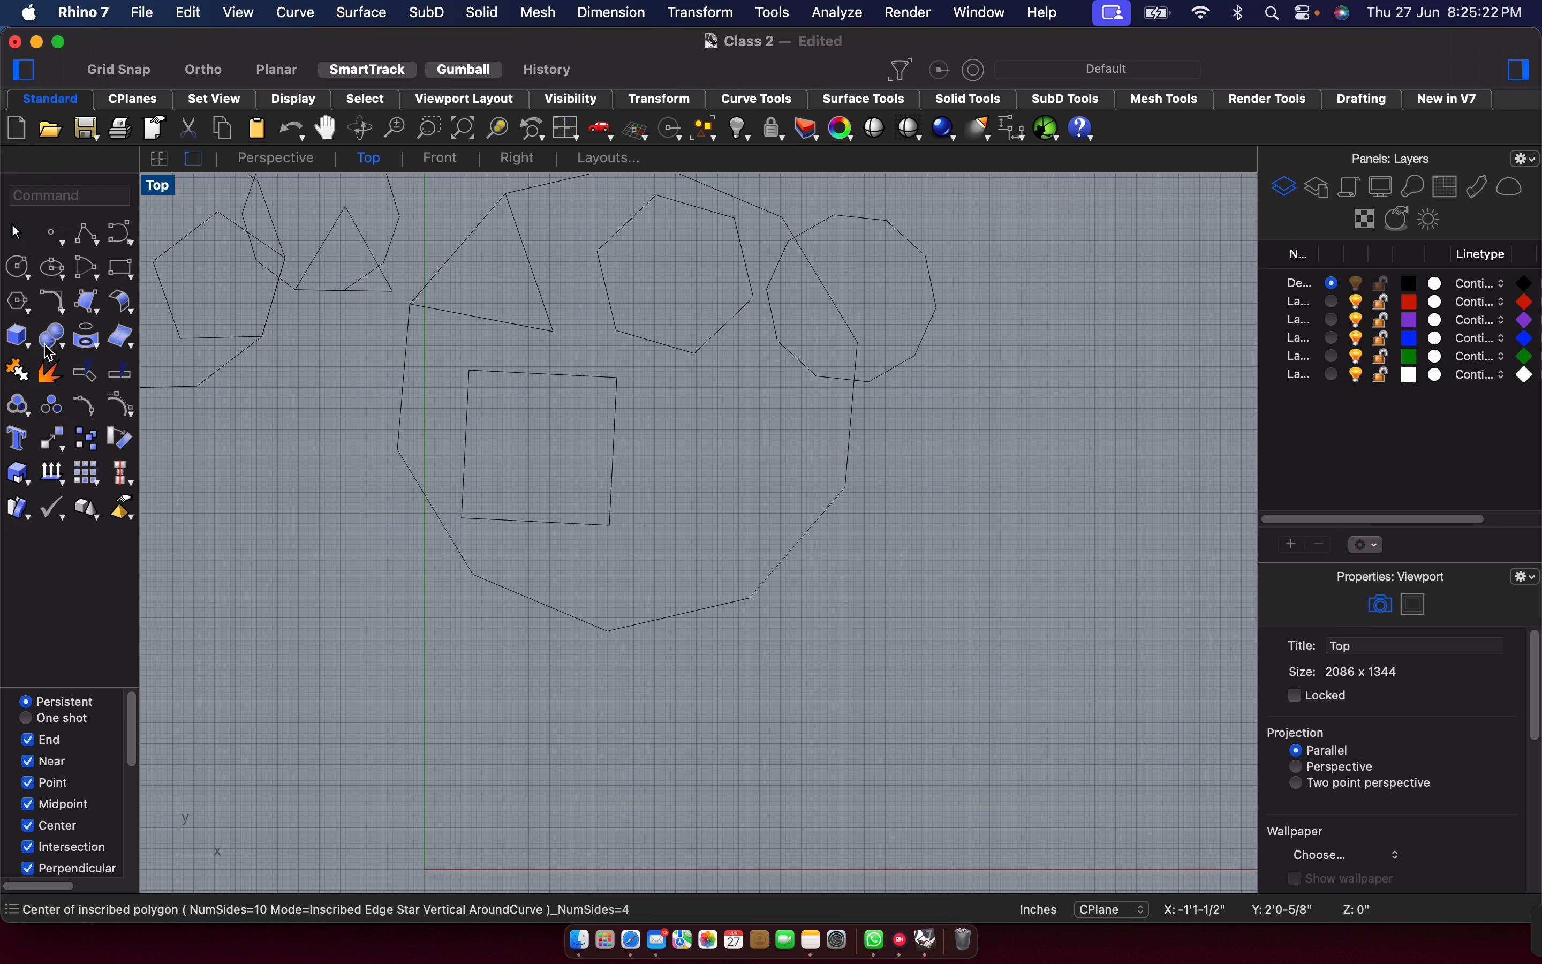
Draw a smaller square by edge, from about the middle of the square's top side to its upper-right corner.
click(48, 348)
click(18, 304)
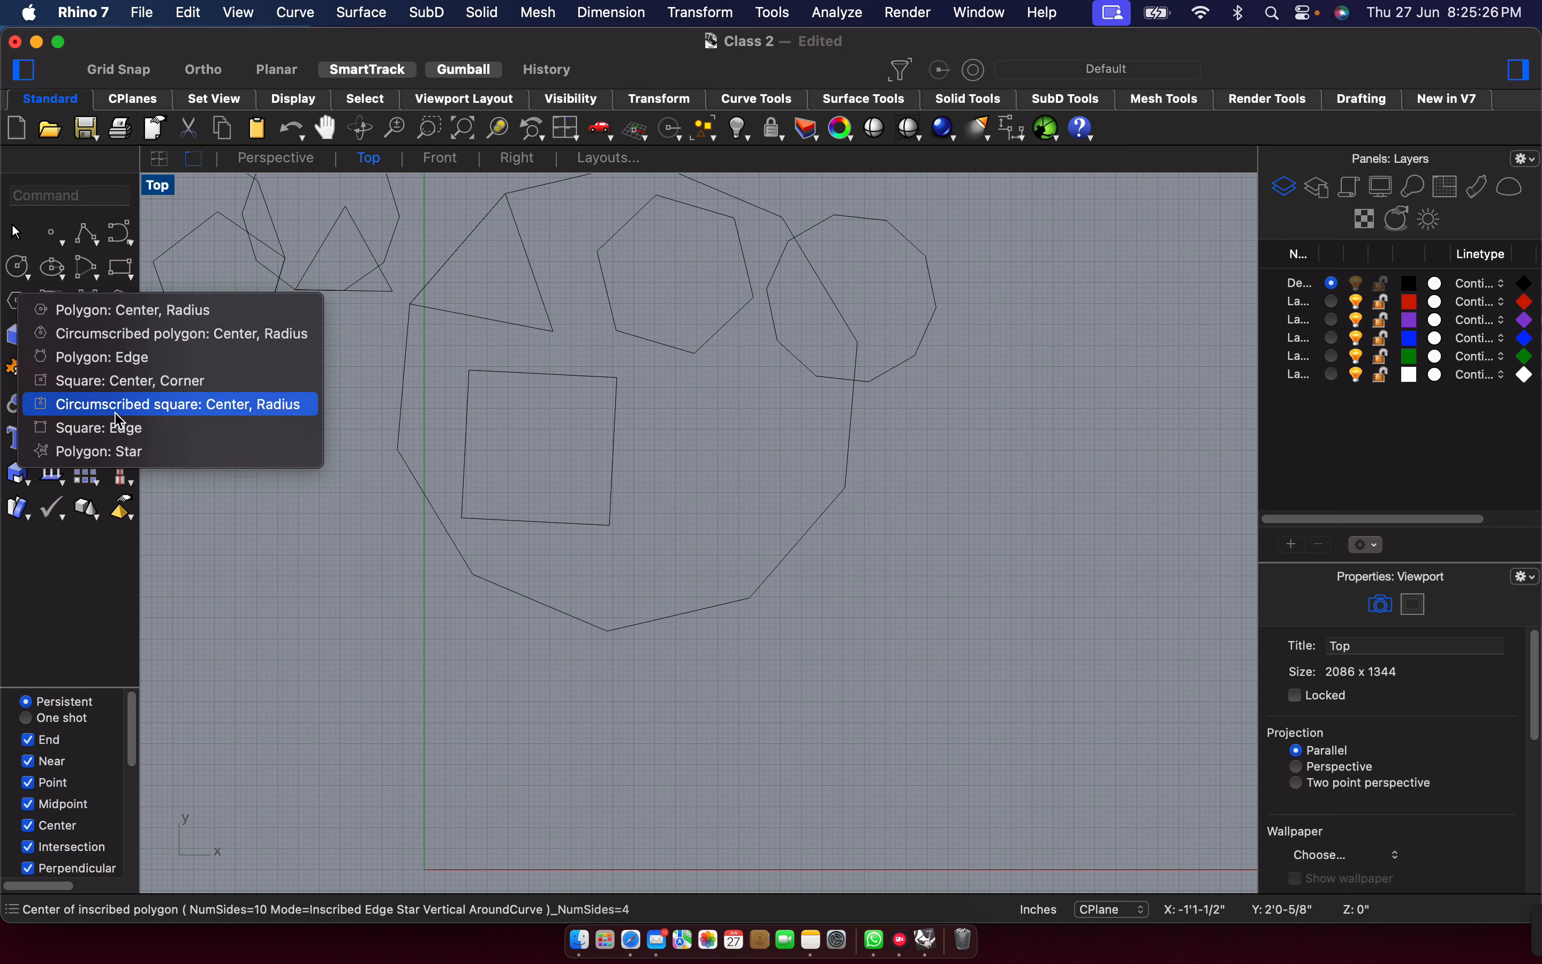
click(124, 439)
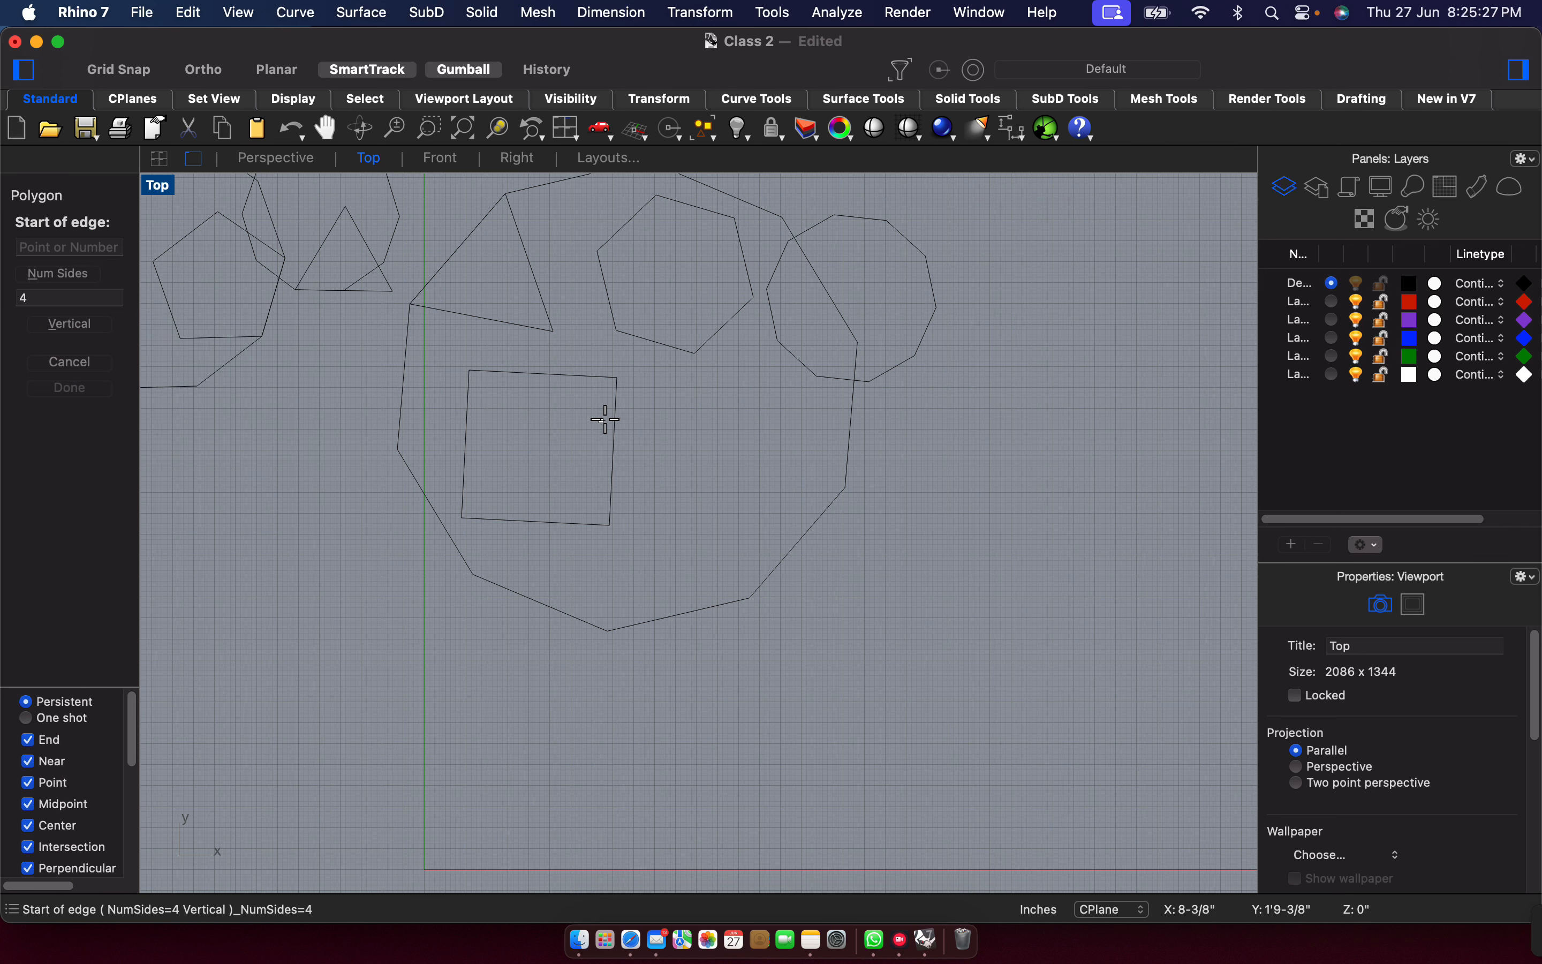
click(529, 372)
click(615, 378)
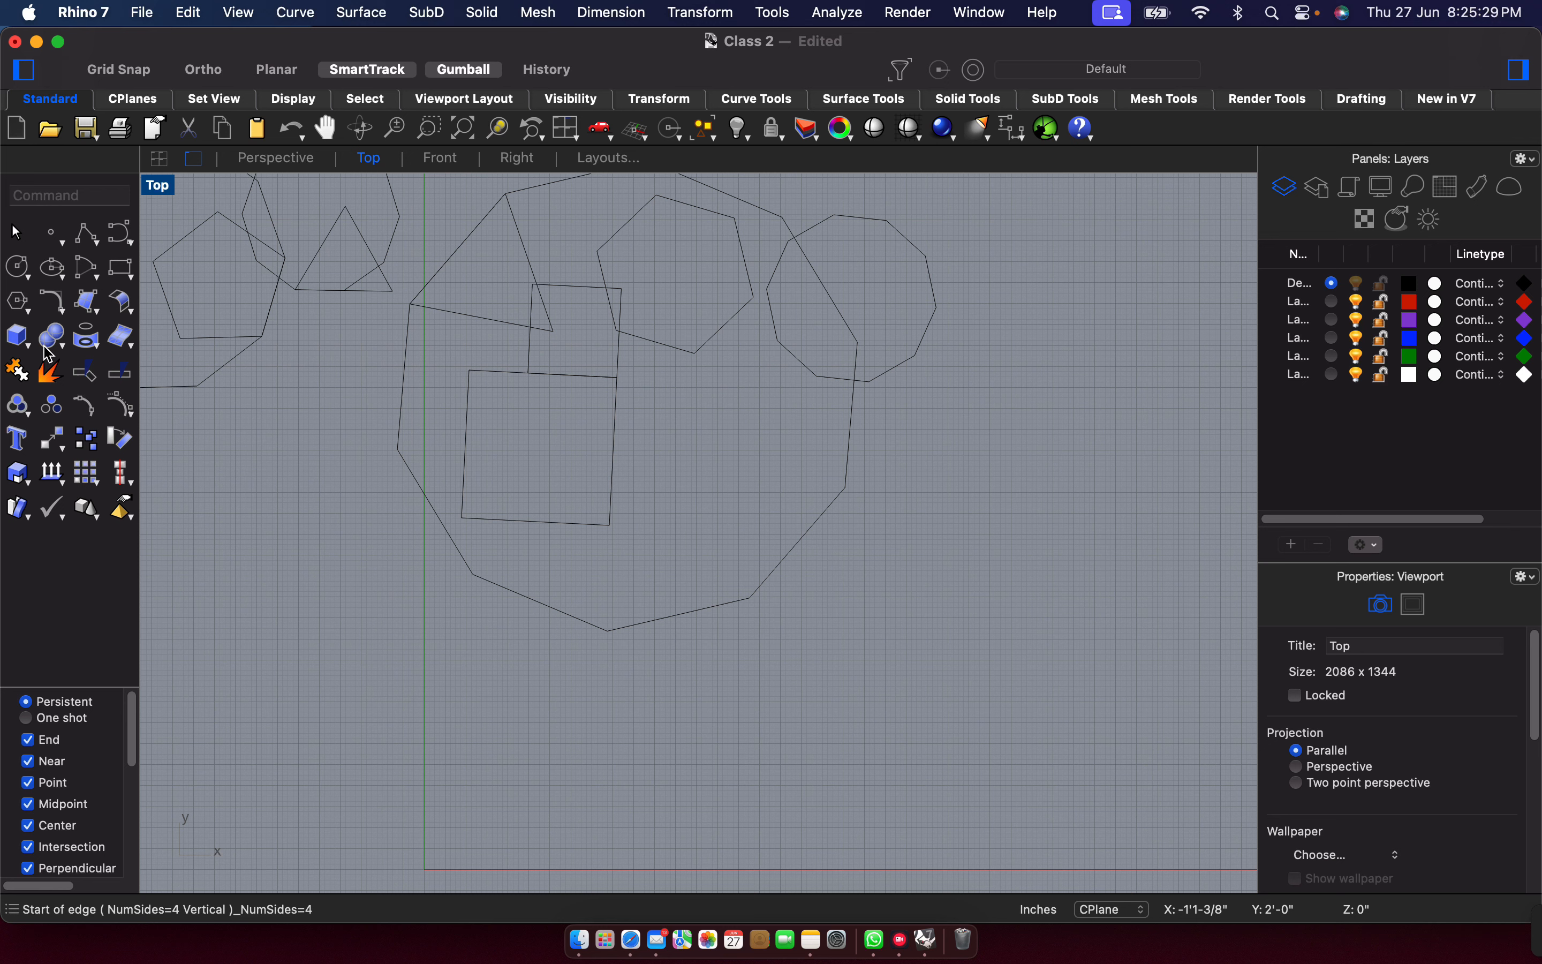
Draw a narrow four-pointed star inside the larger square.
click(27, 318)
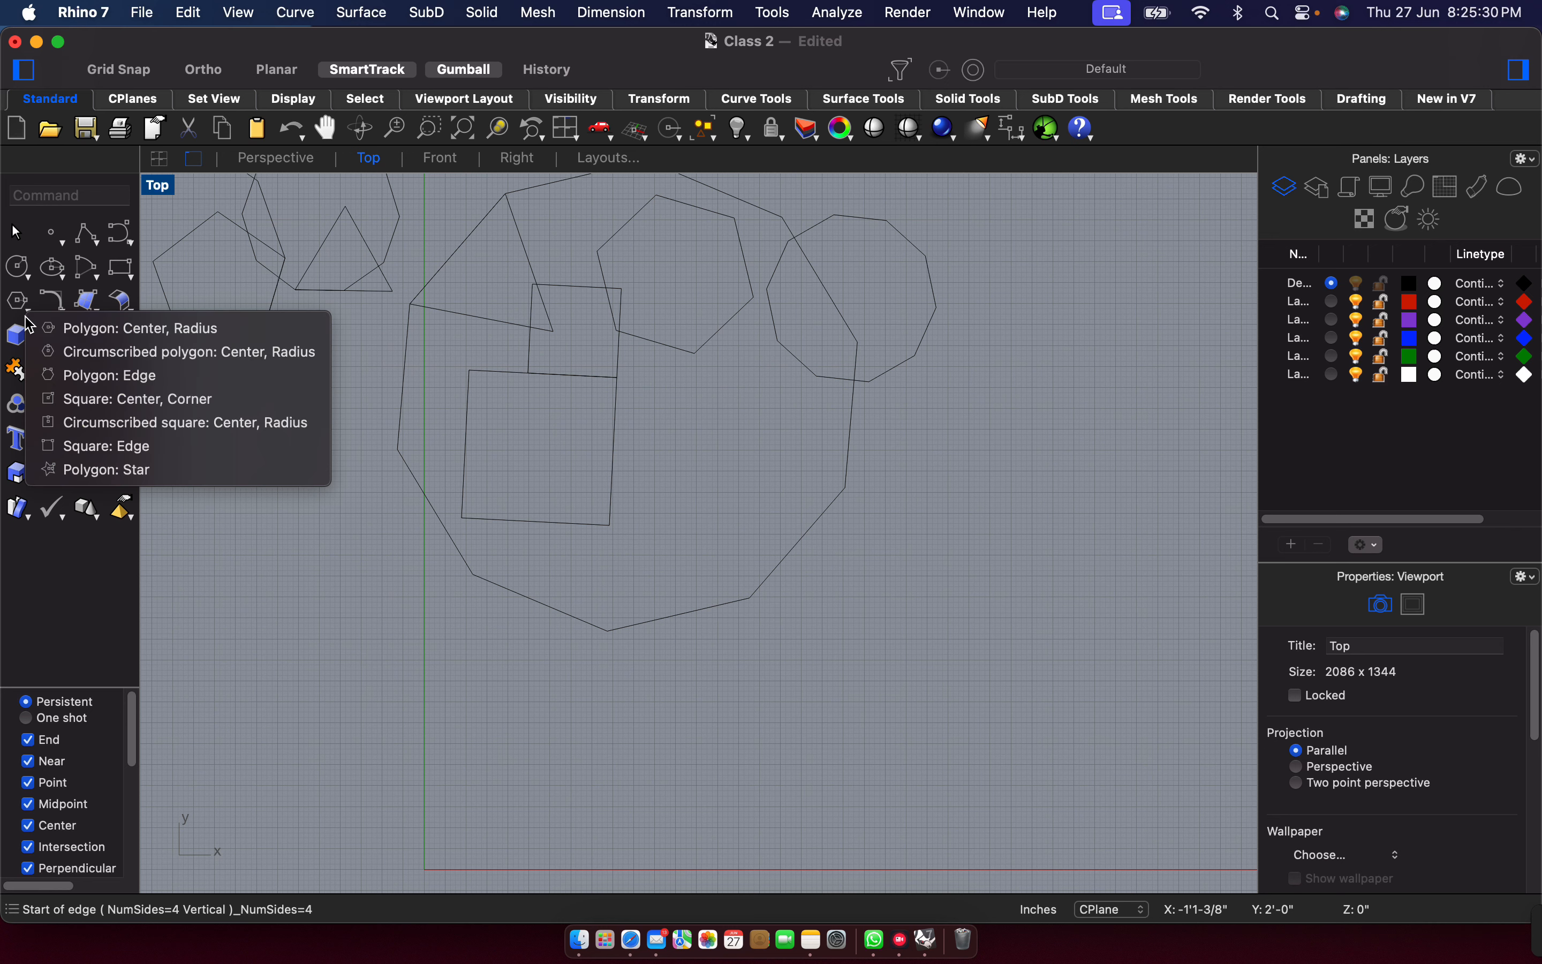
click(157, 471)
click(520, 434)
click(567, 463)
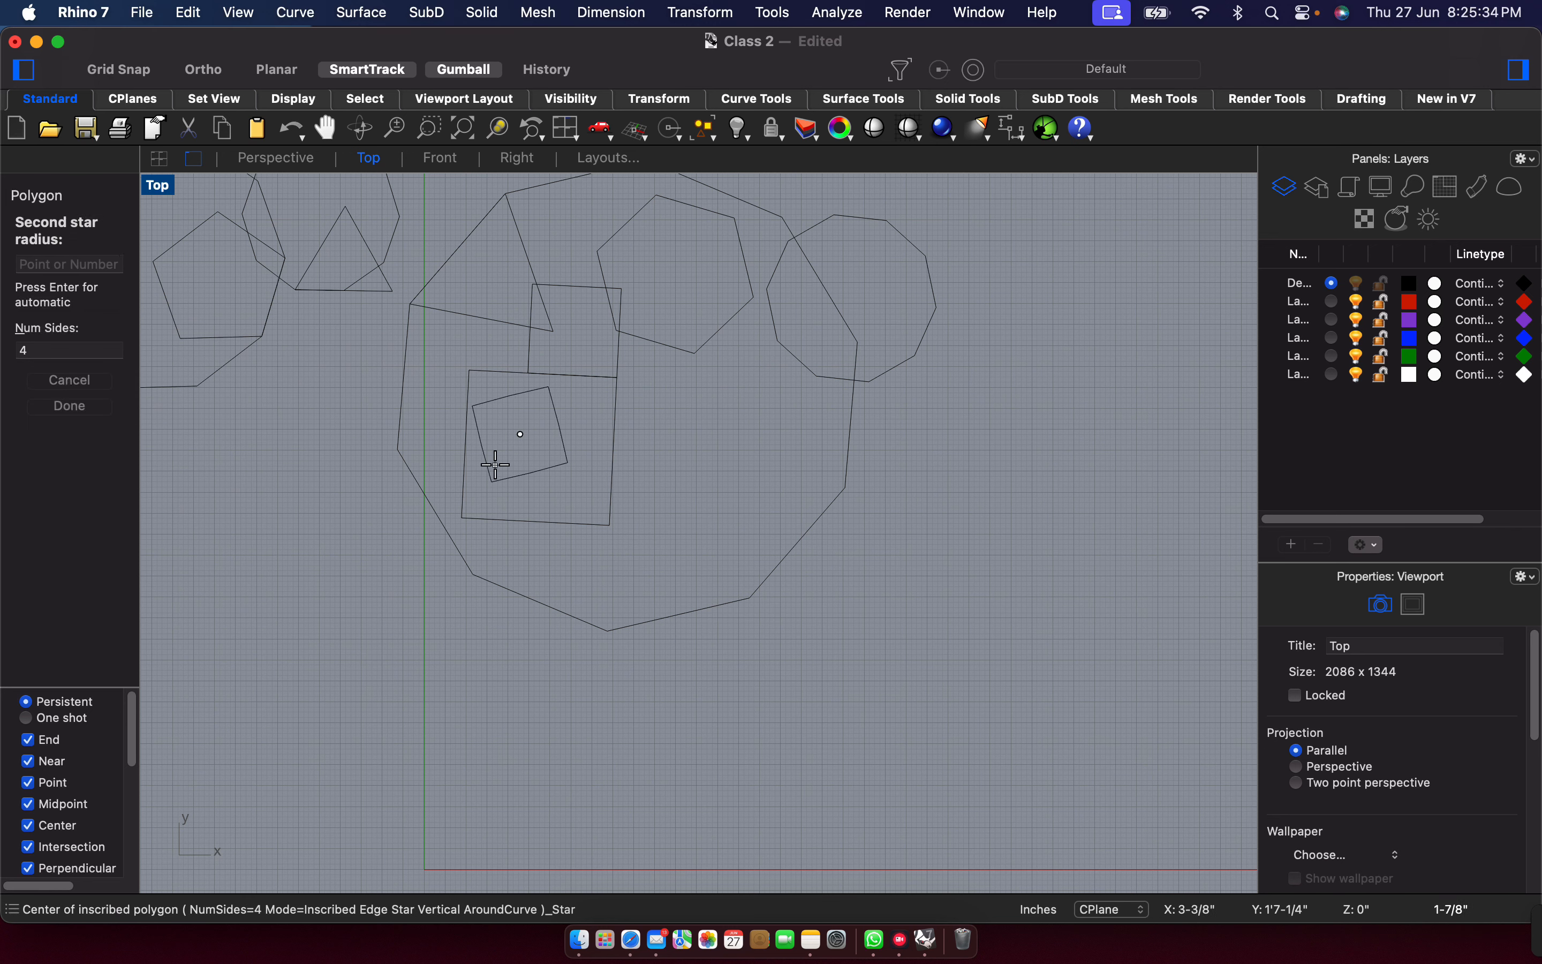
click(523, 445)
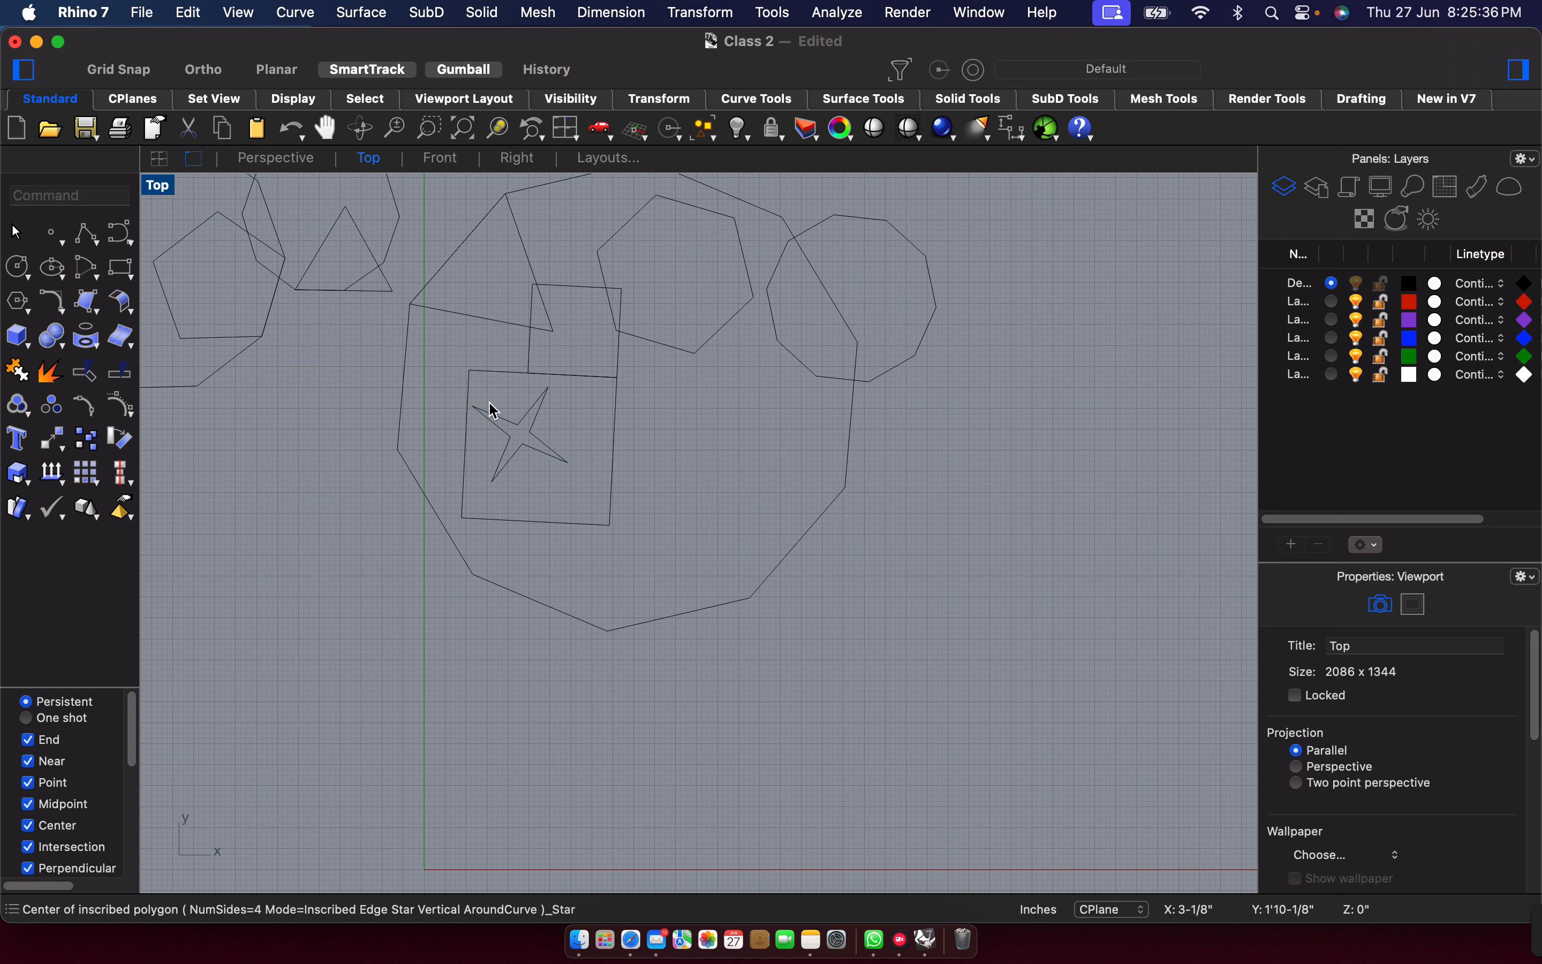
Draw another 4-sided star with an entered second radius, overlapping the large 10-sided polygon's right side, and select it.
drag(479, 393, 627, 478)
right_click(734, 417)
click(918, 414)
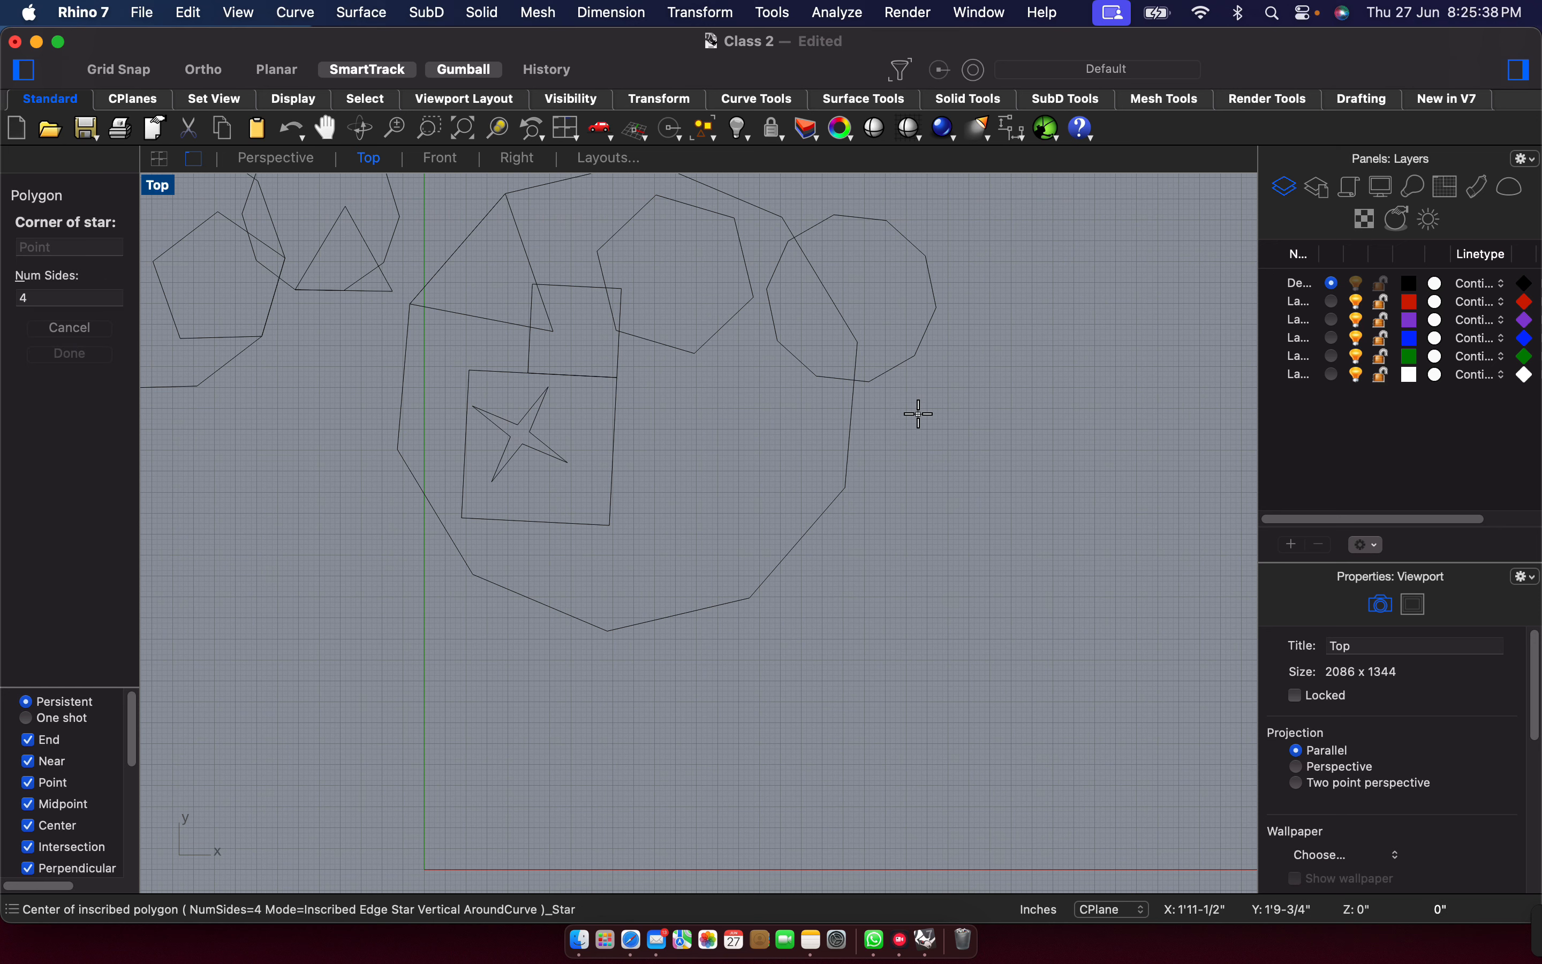
click(1074, 491)
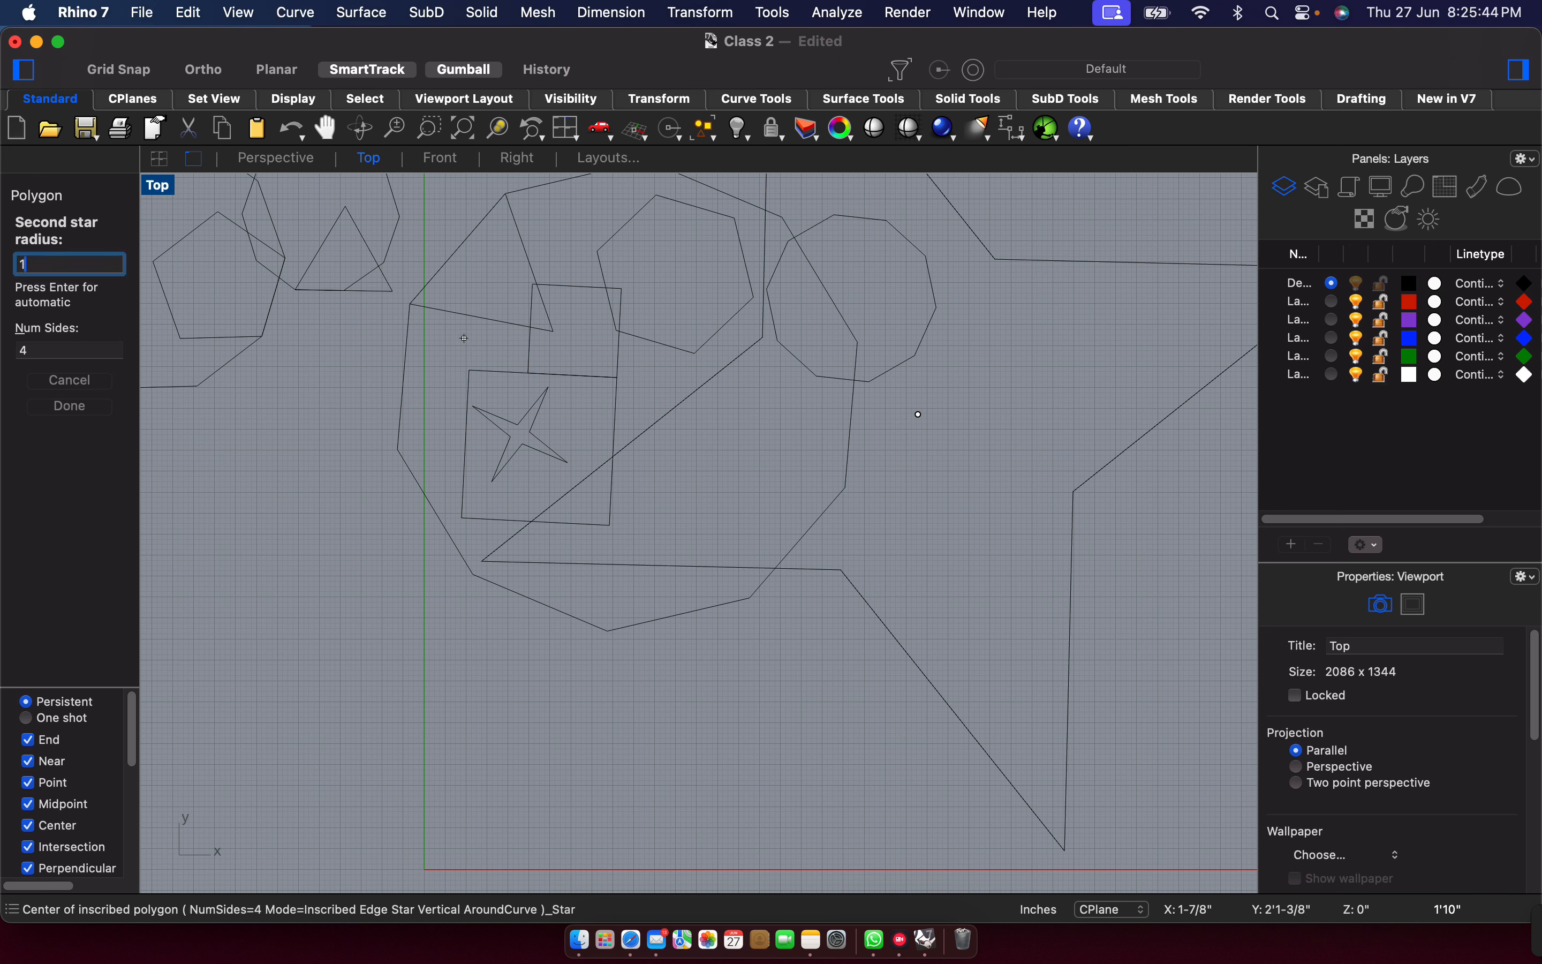
key(Return)
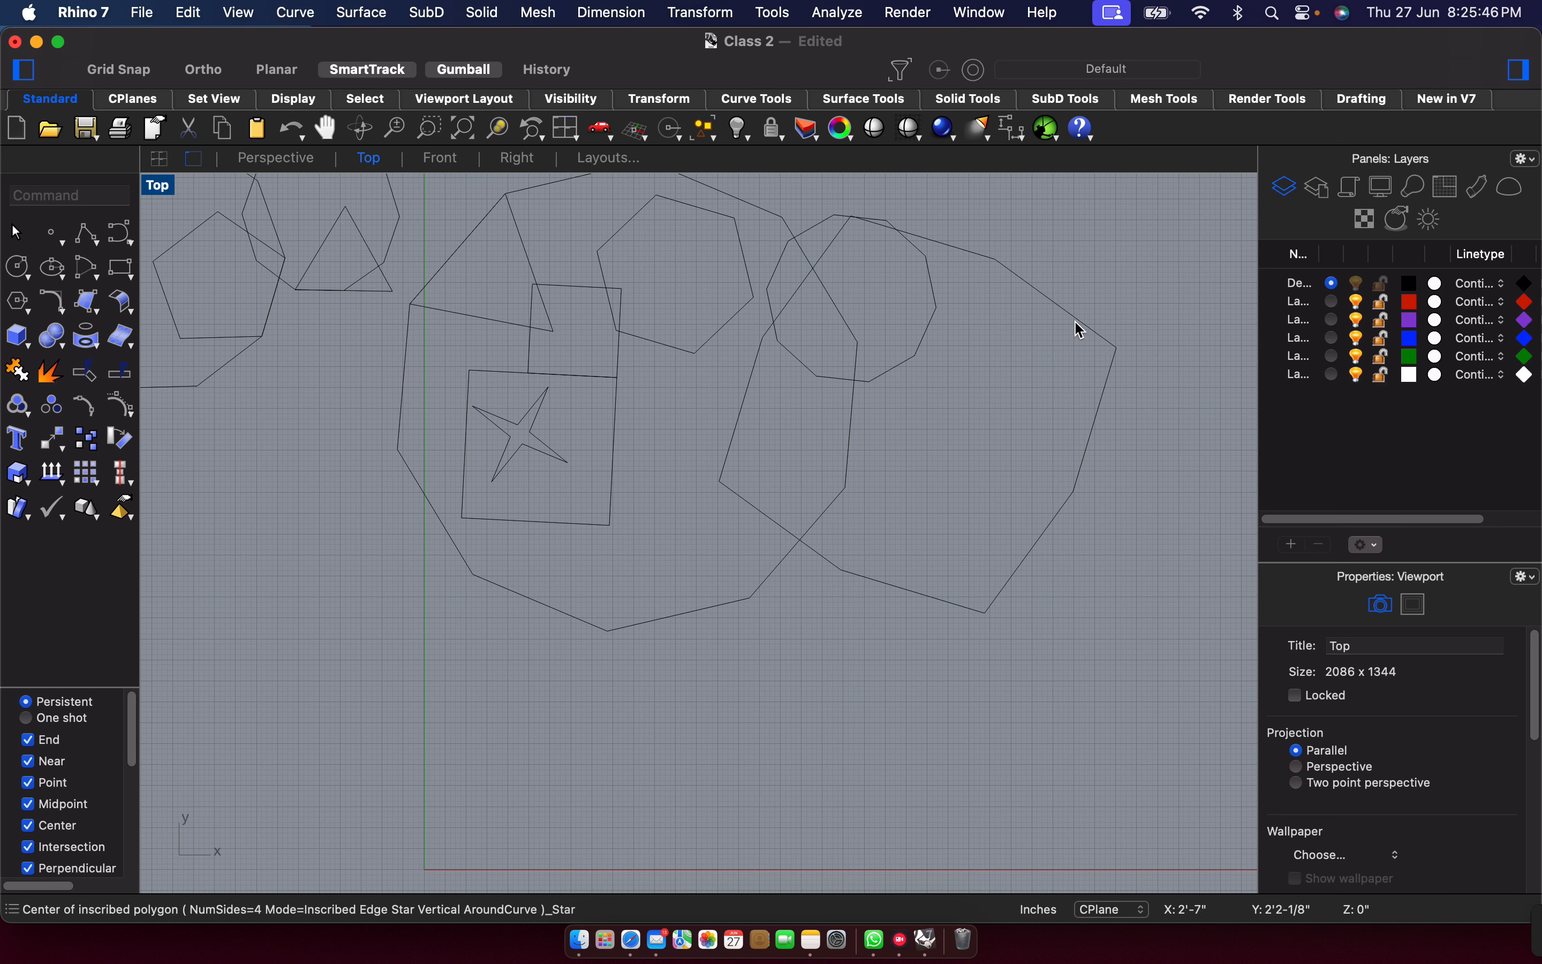
click(1082, 331)
Draw a 4-sided star with a second radius of 6 at the lower left of the large polygon, and select it.
key(Return)
click(377, 707)
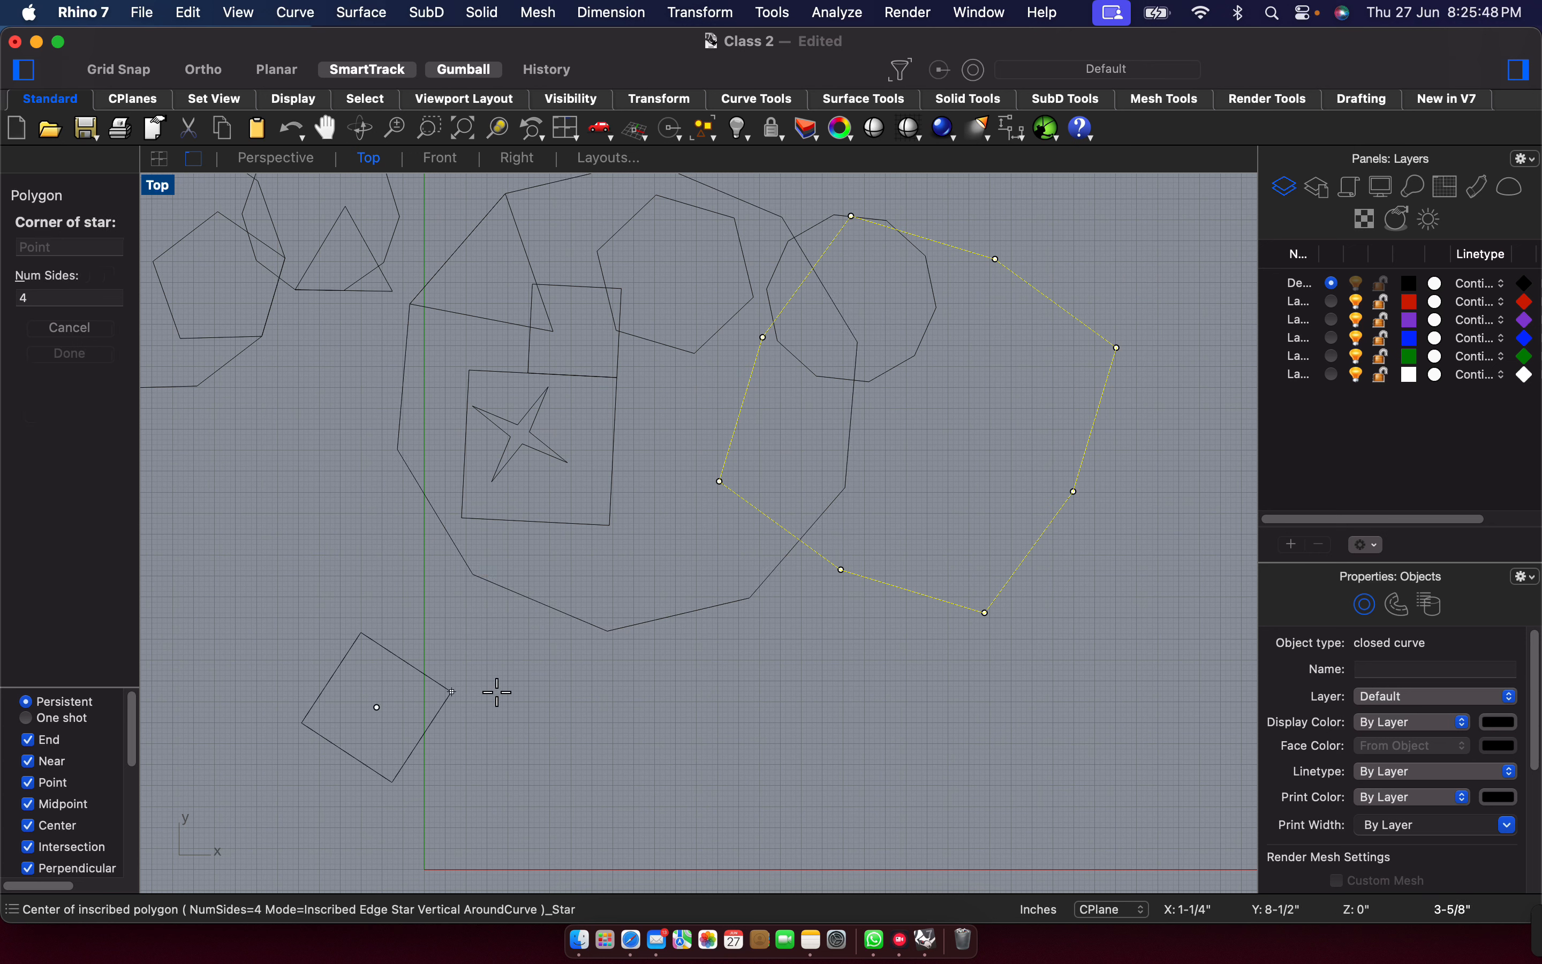
click(545, 697)
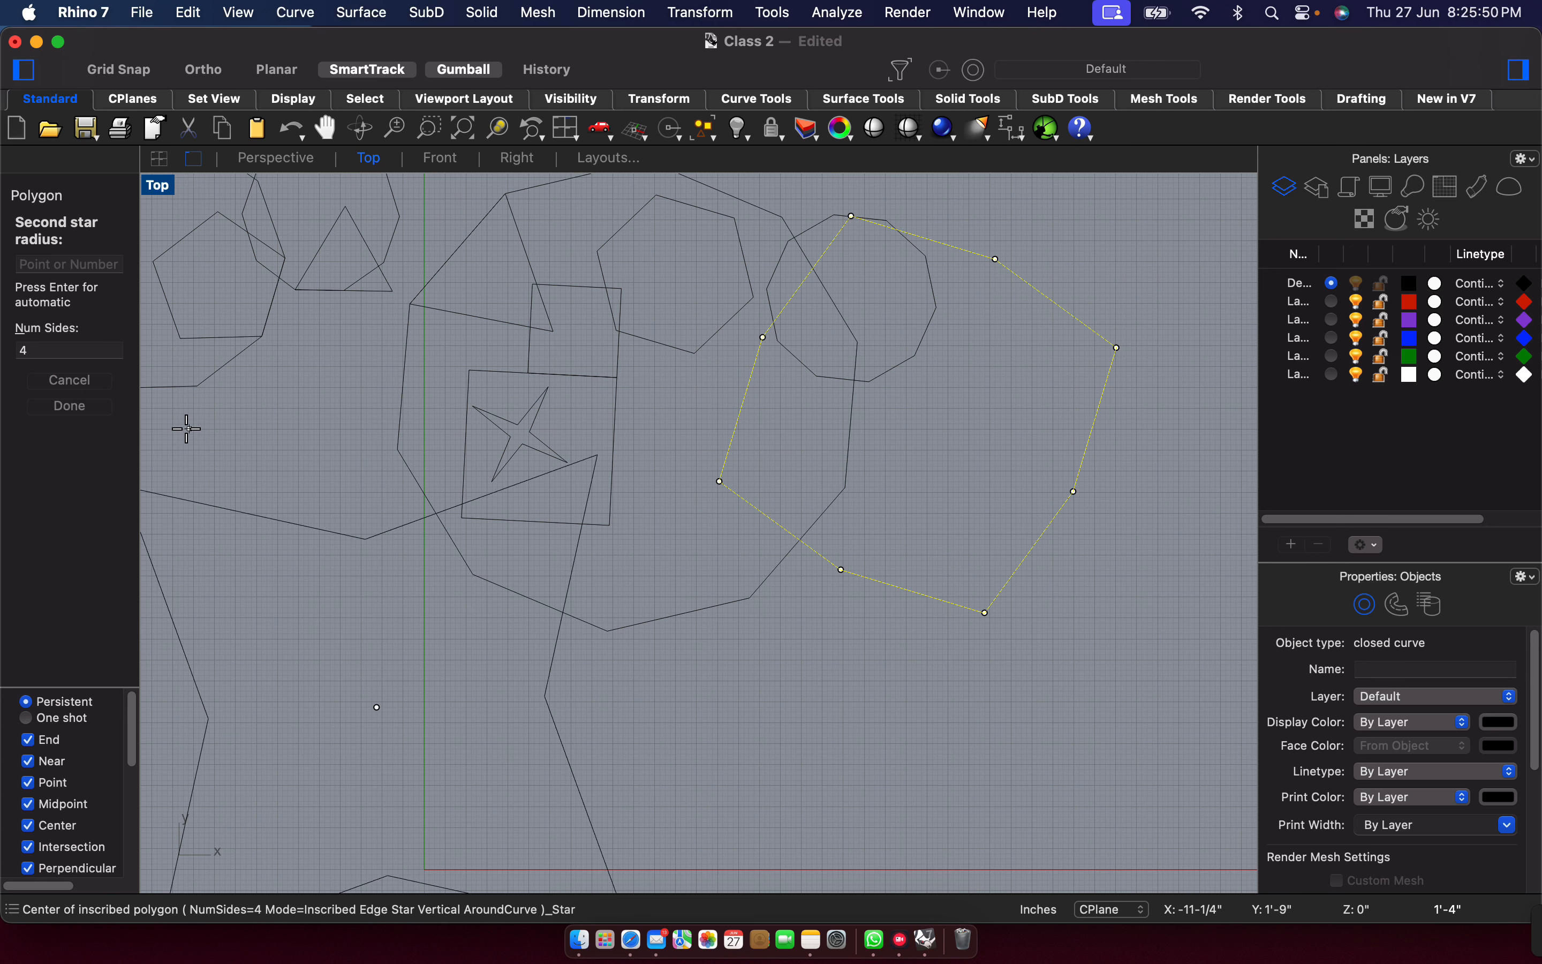
text(6)
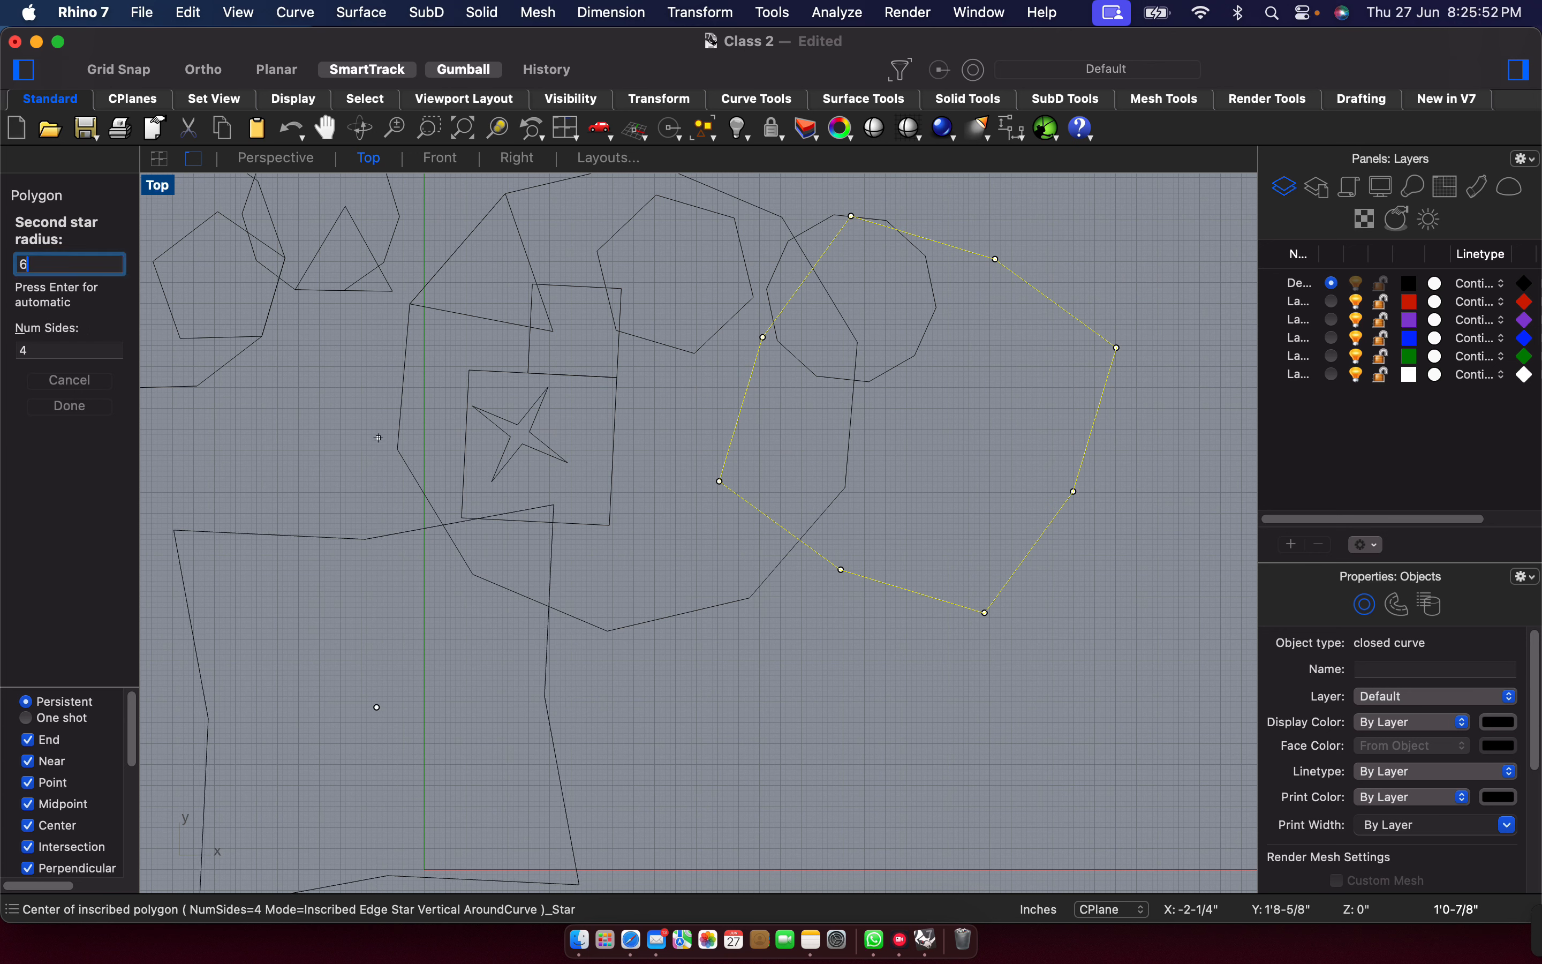
key(Return)
click(460, 605)
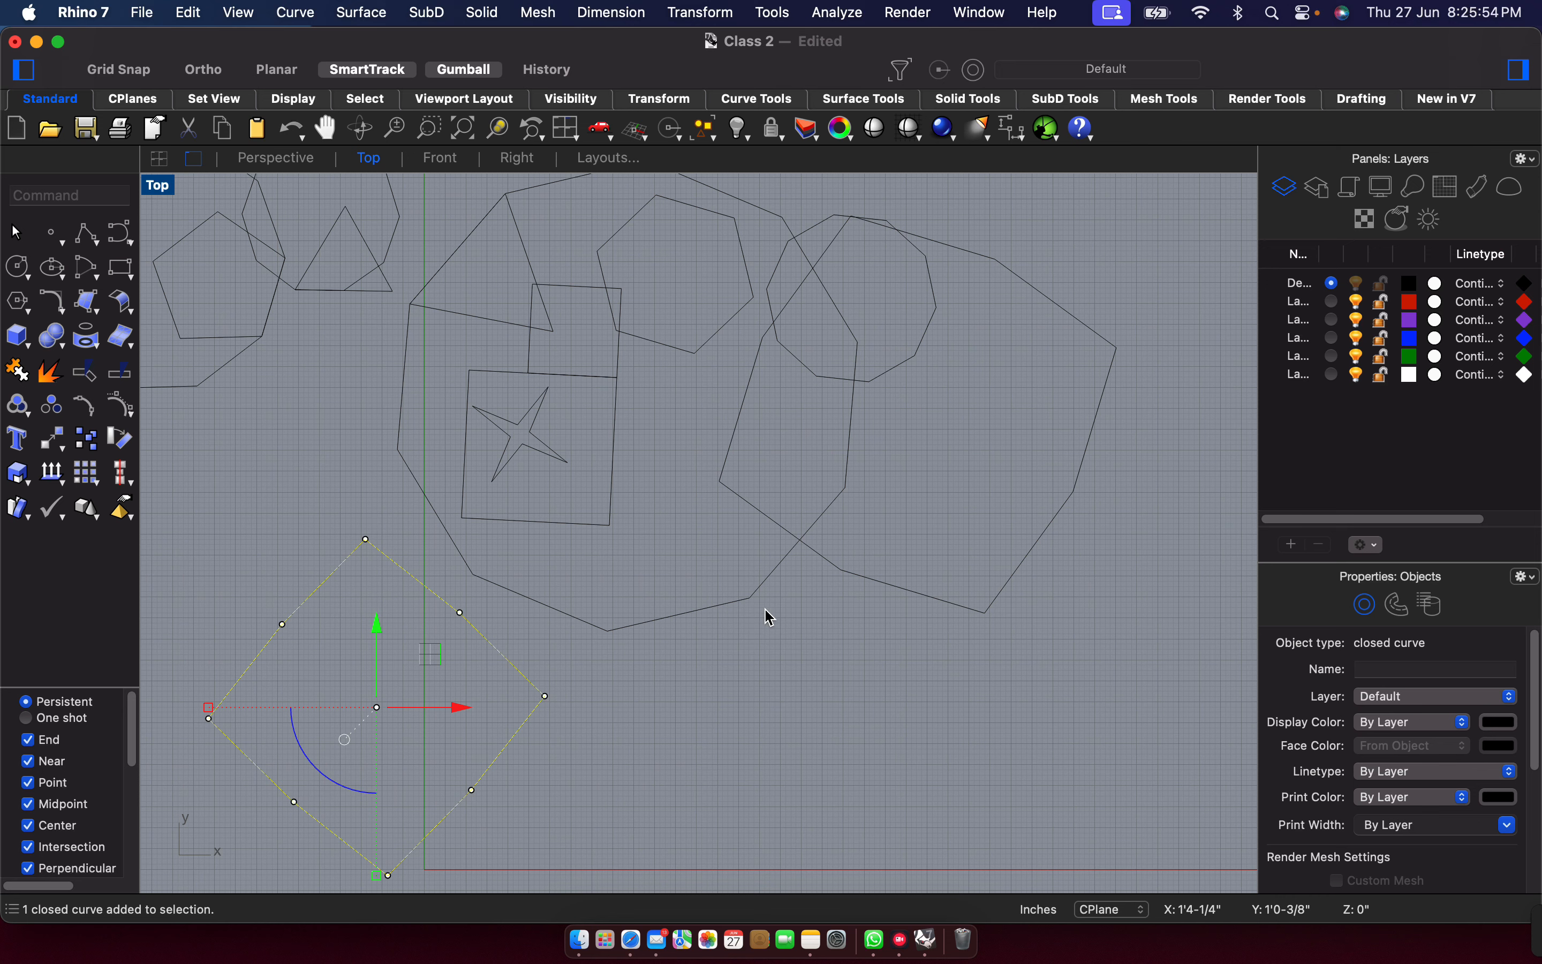
Draw a star with 6 sides and a small second radius at the large polygon's lower-right edge.
key(Return)
click(784, 629)
click(641, 745)
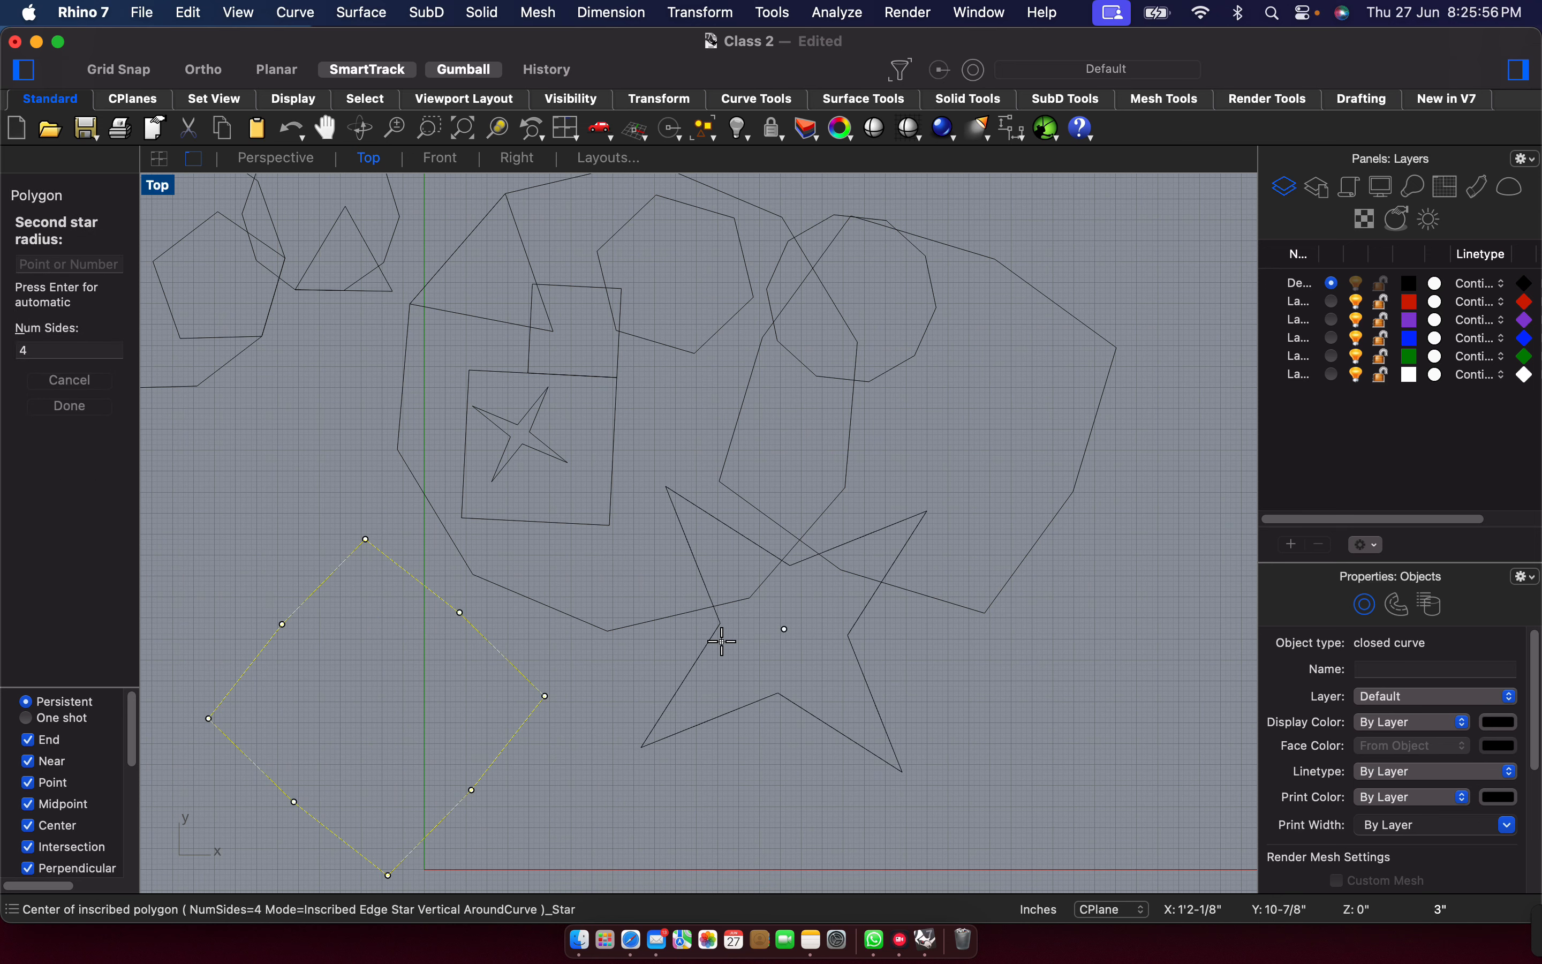
double_click(98, 350)
text(6)
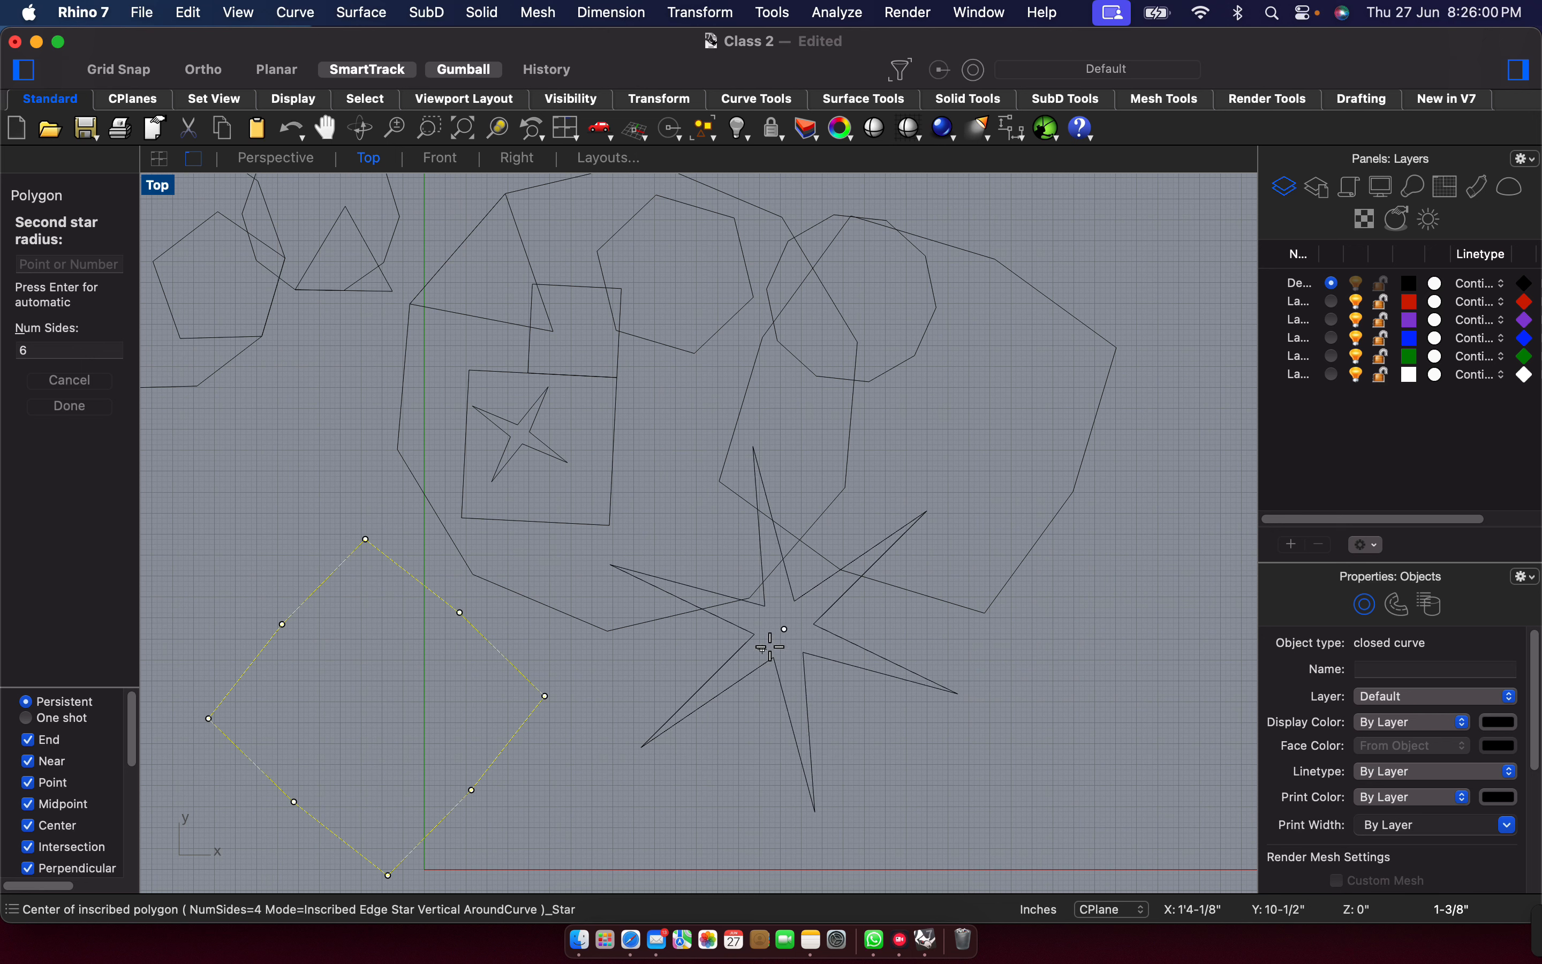
click(808, 632)
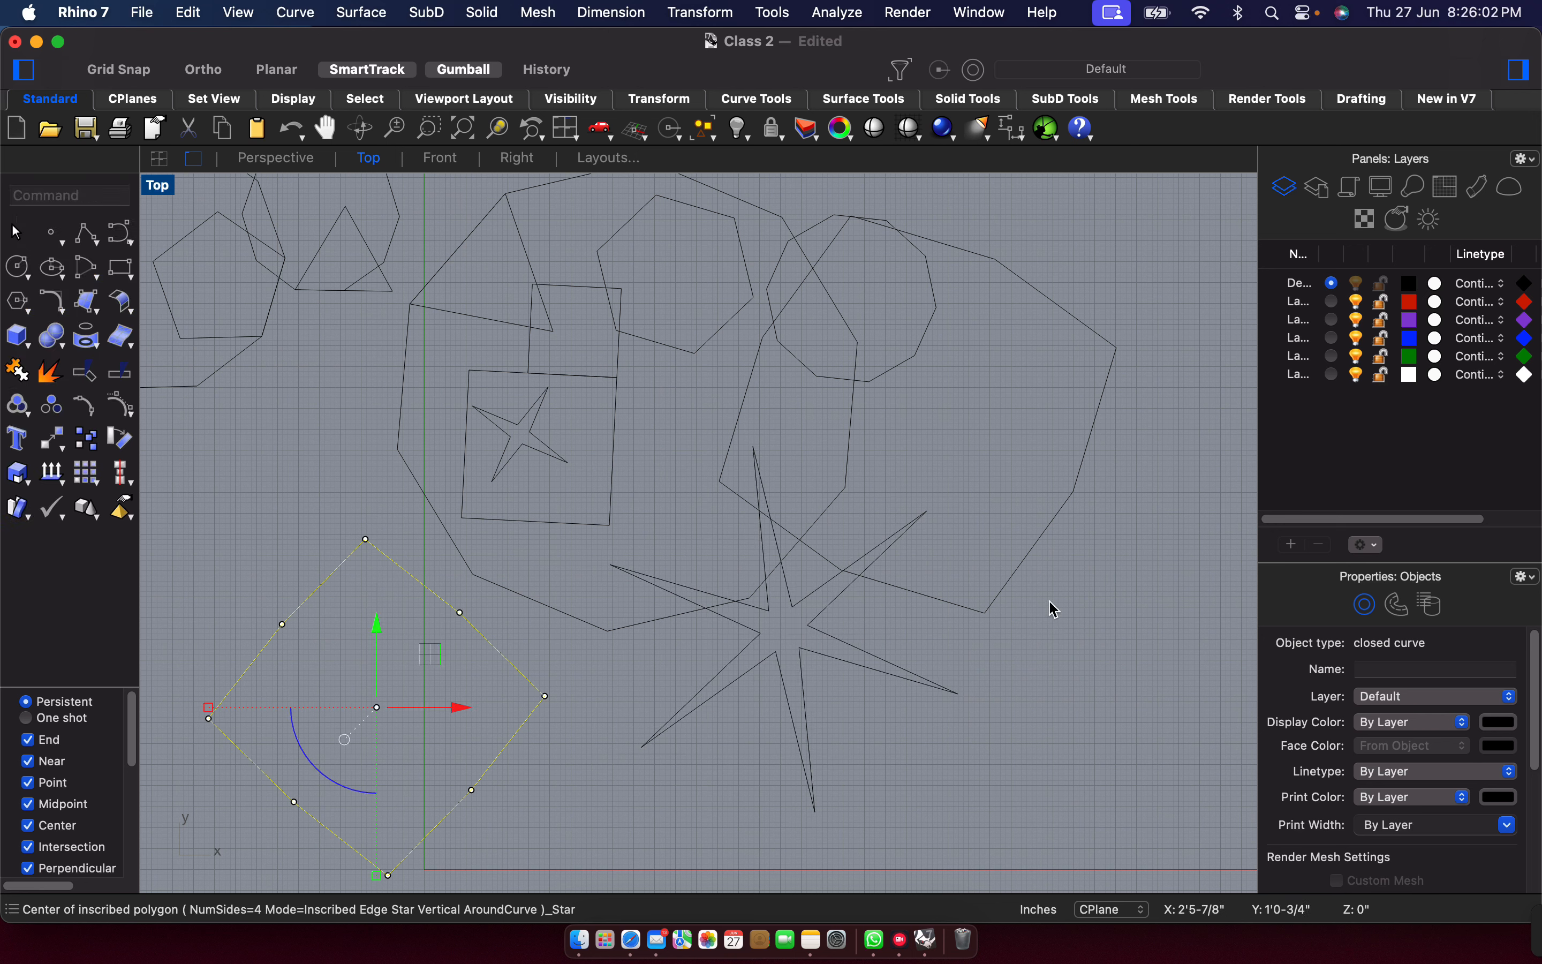
click(1049, 602)
Draw a star with 10 sides and a first radius of about 9-3/4" to the right of the six-pointed star.
right_click(963, 581)
click(1059, 570)
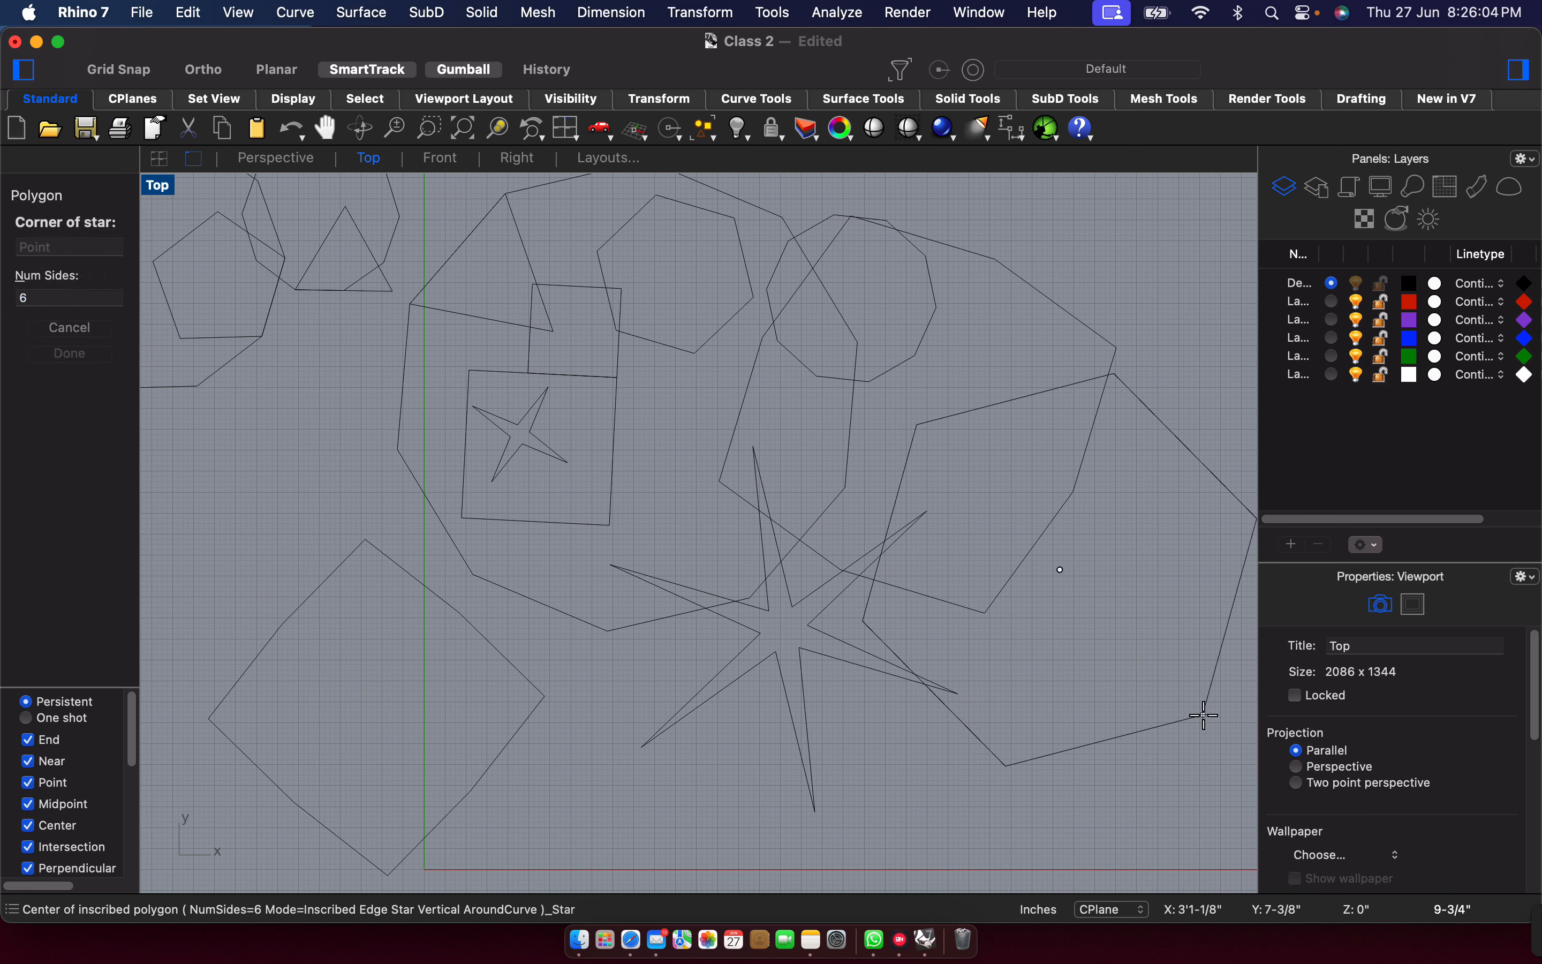
click(1203, 715)
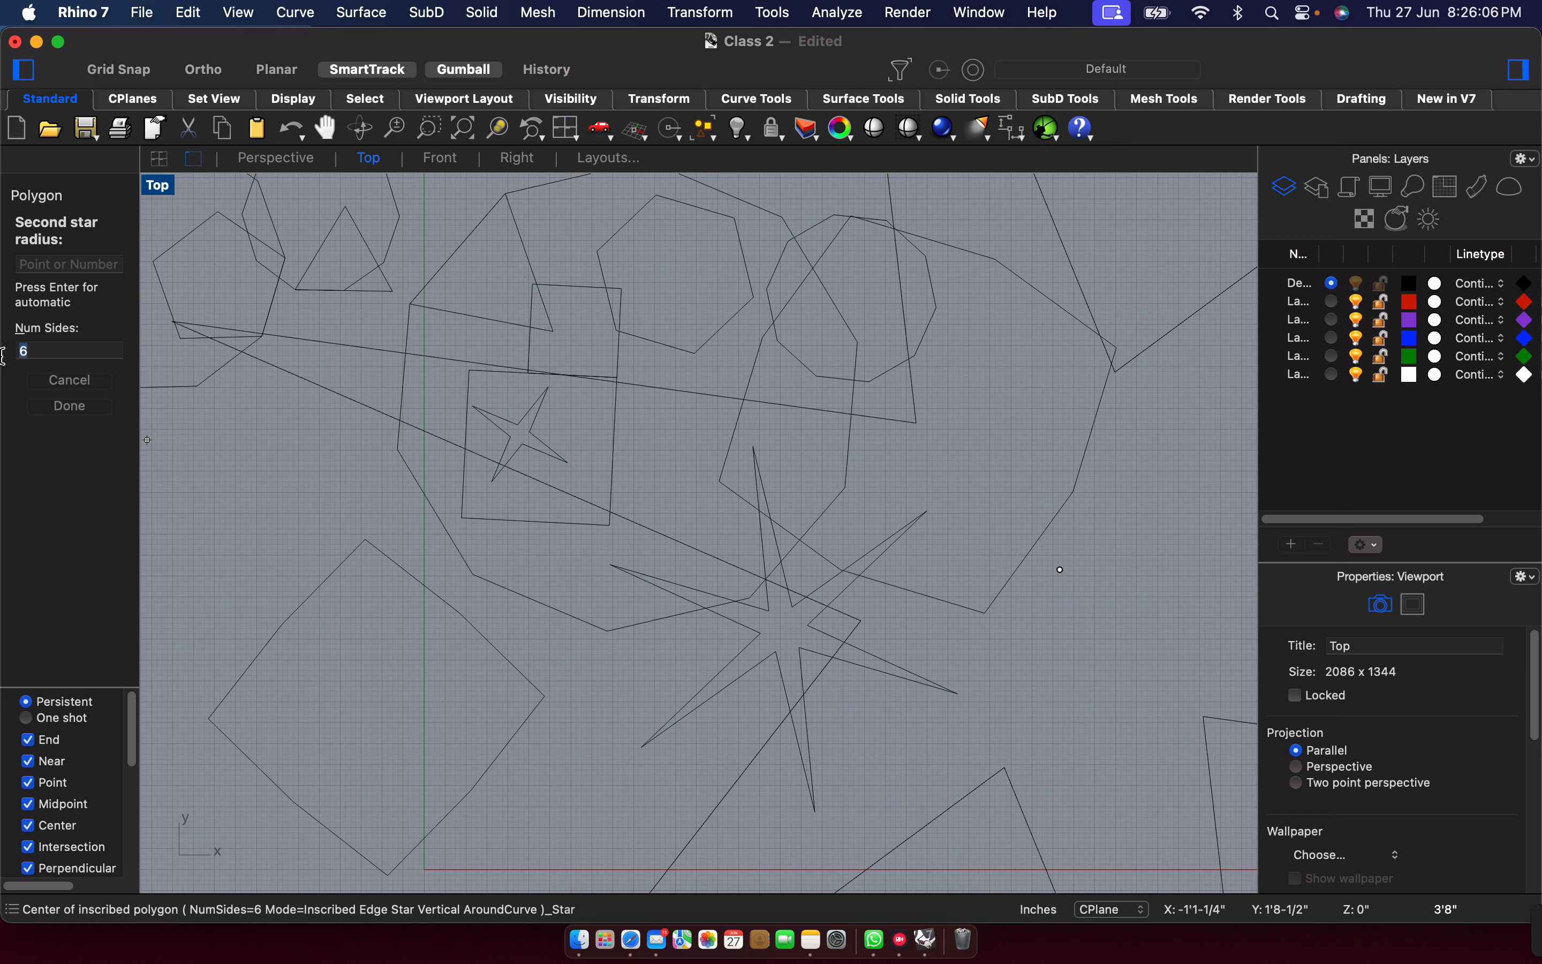
text(10)
key(Return)
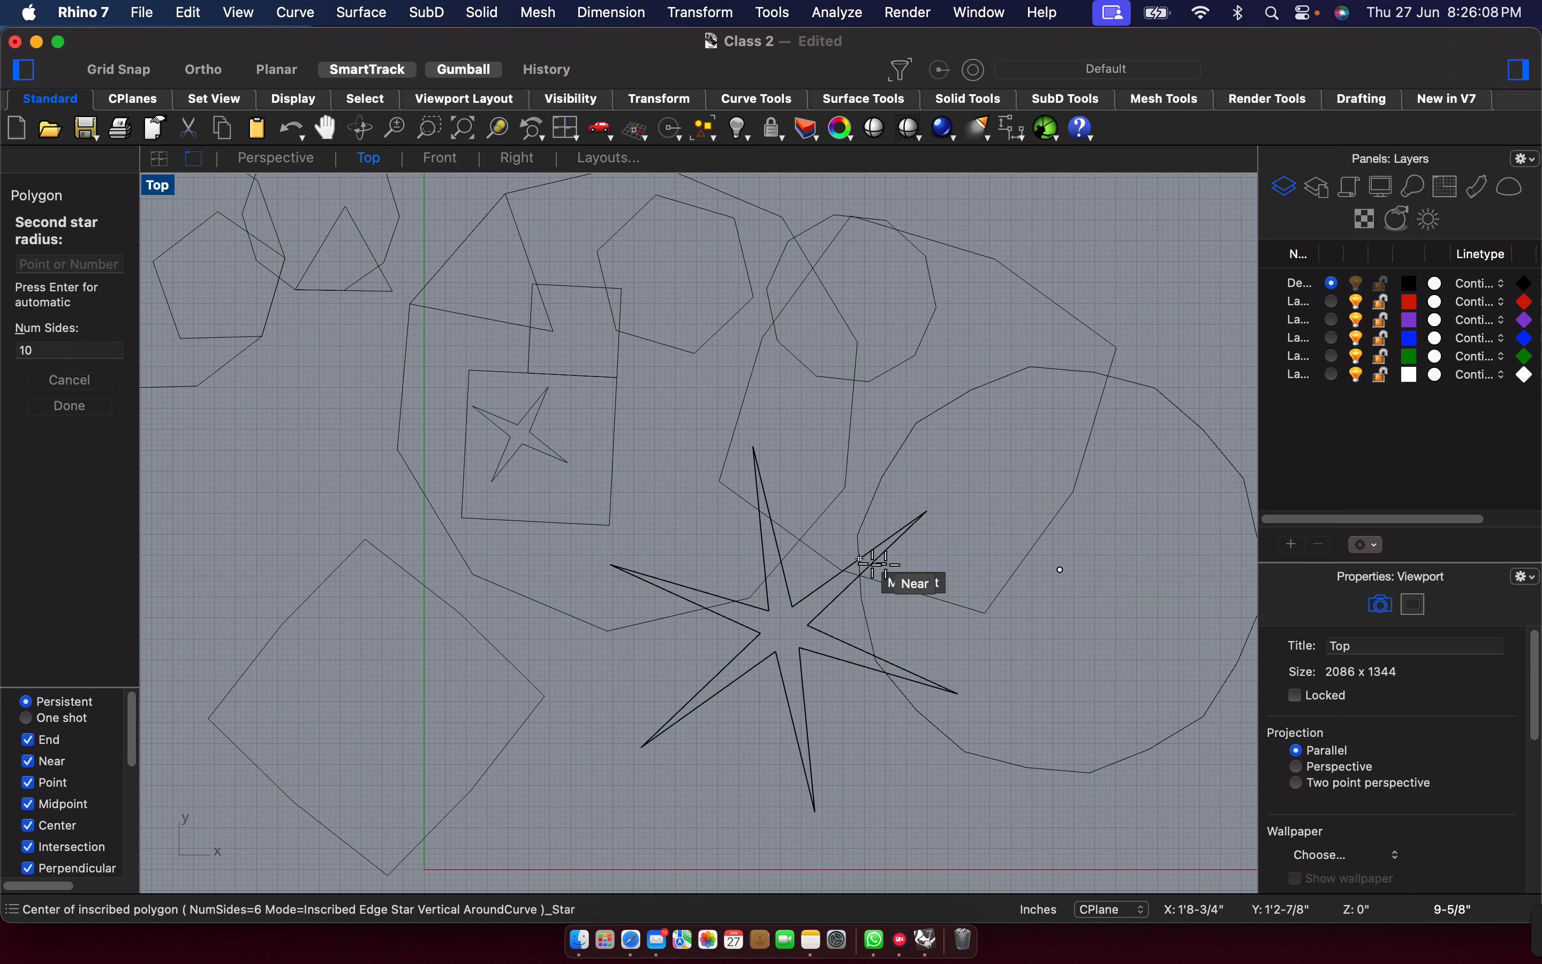
click(1036, 598)
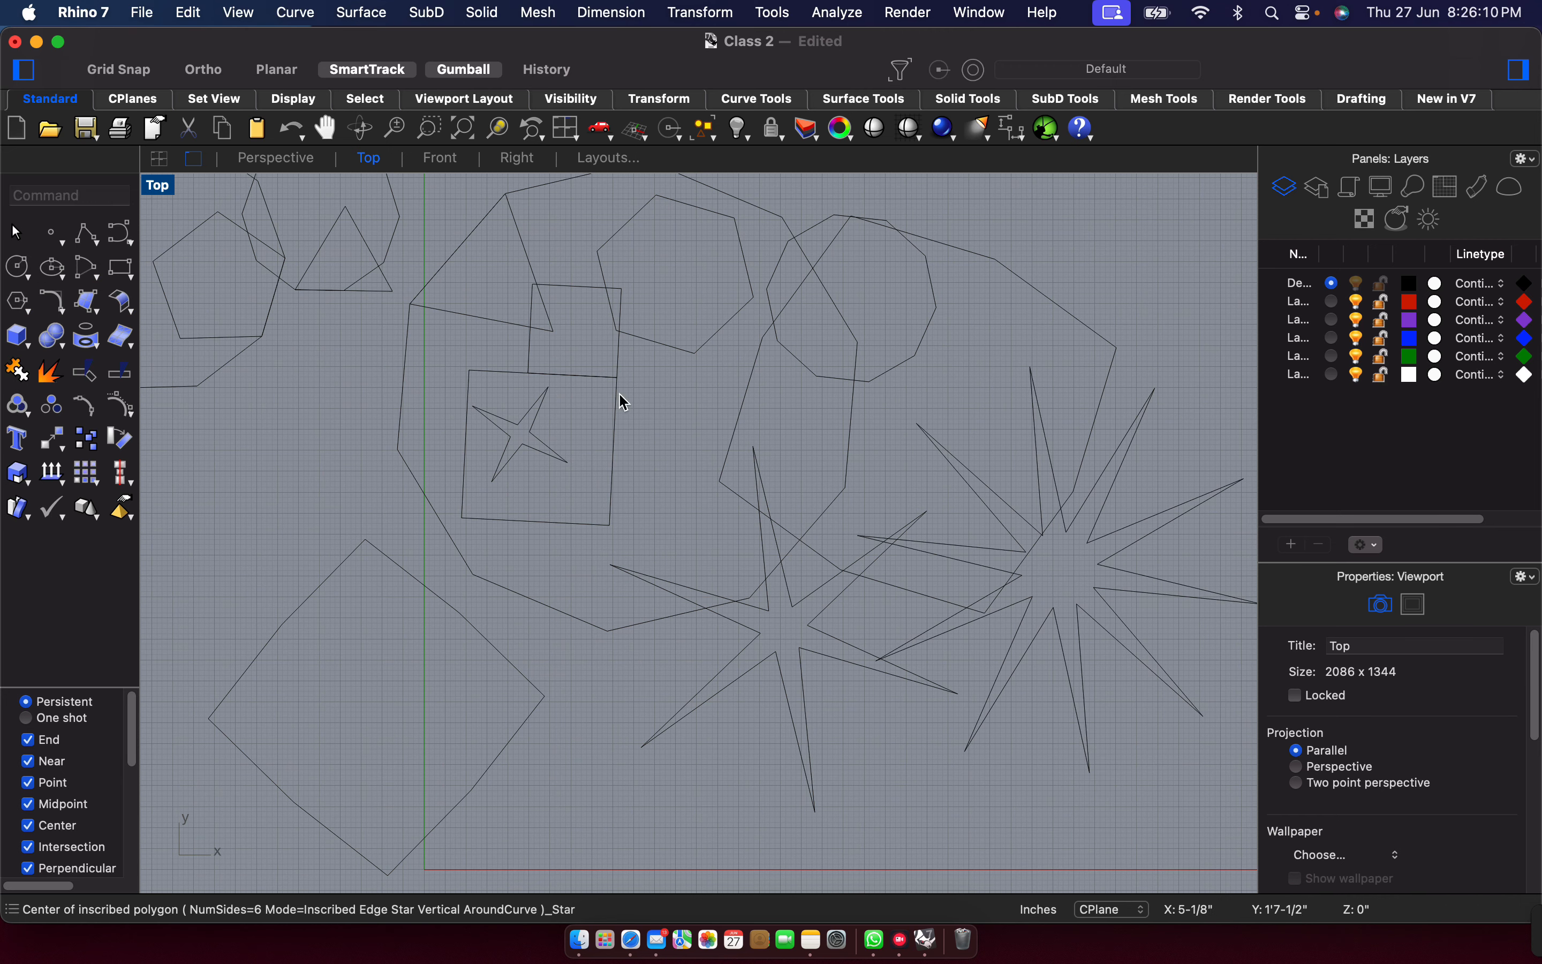
Select all the polygons, squares and stars in the Top view and delete them.
scroll(774, 334, down, 5)
drag(330, 218, 1258, 743)
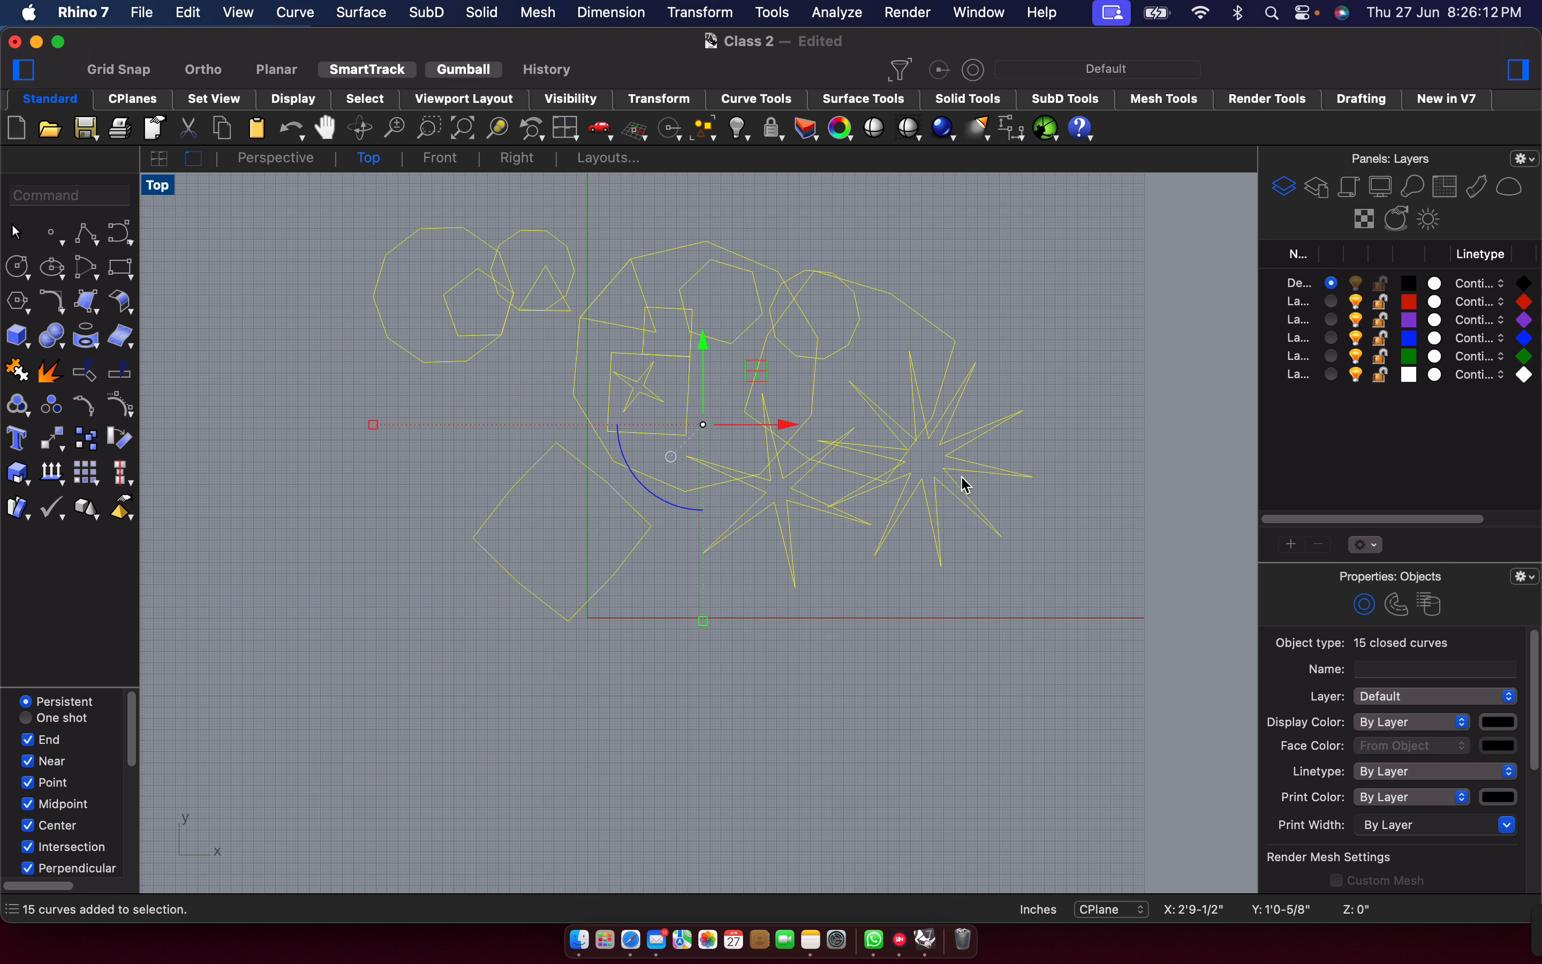
key(Delete)
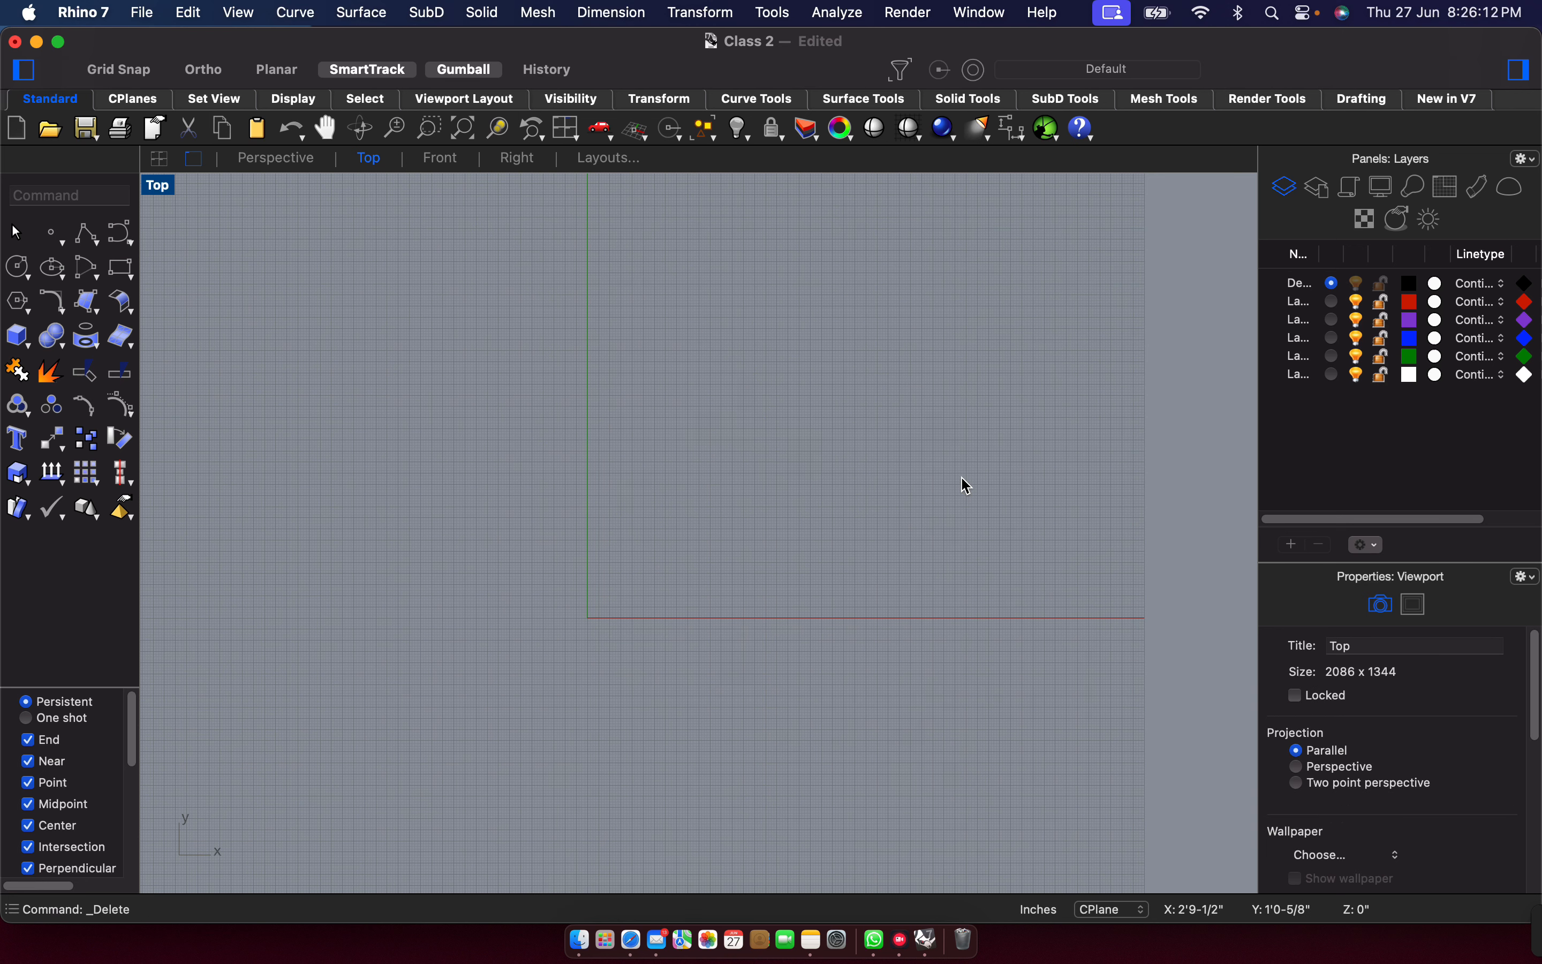
click(51, 301)
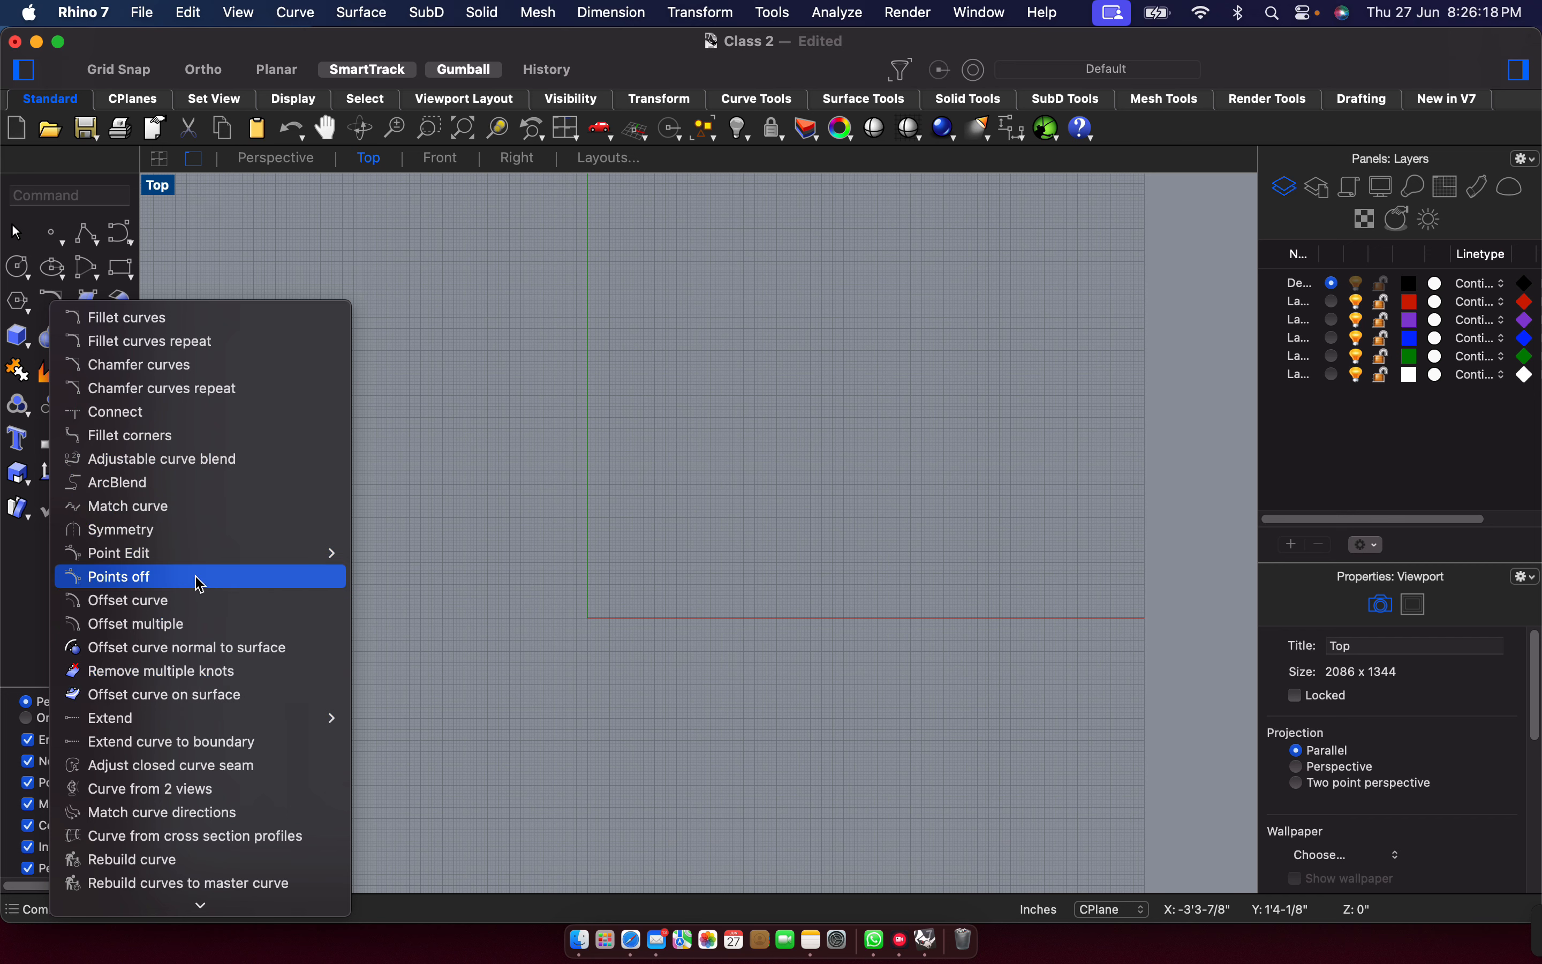
scroll(198, 580, down, 5)
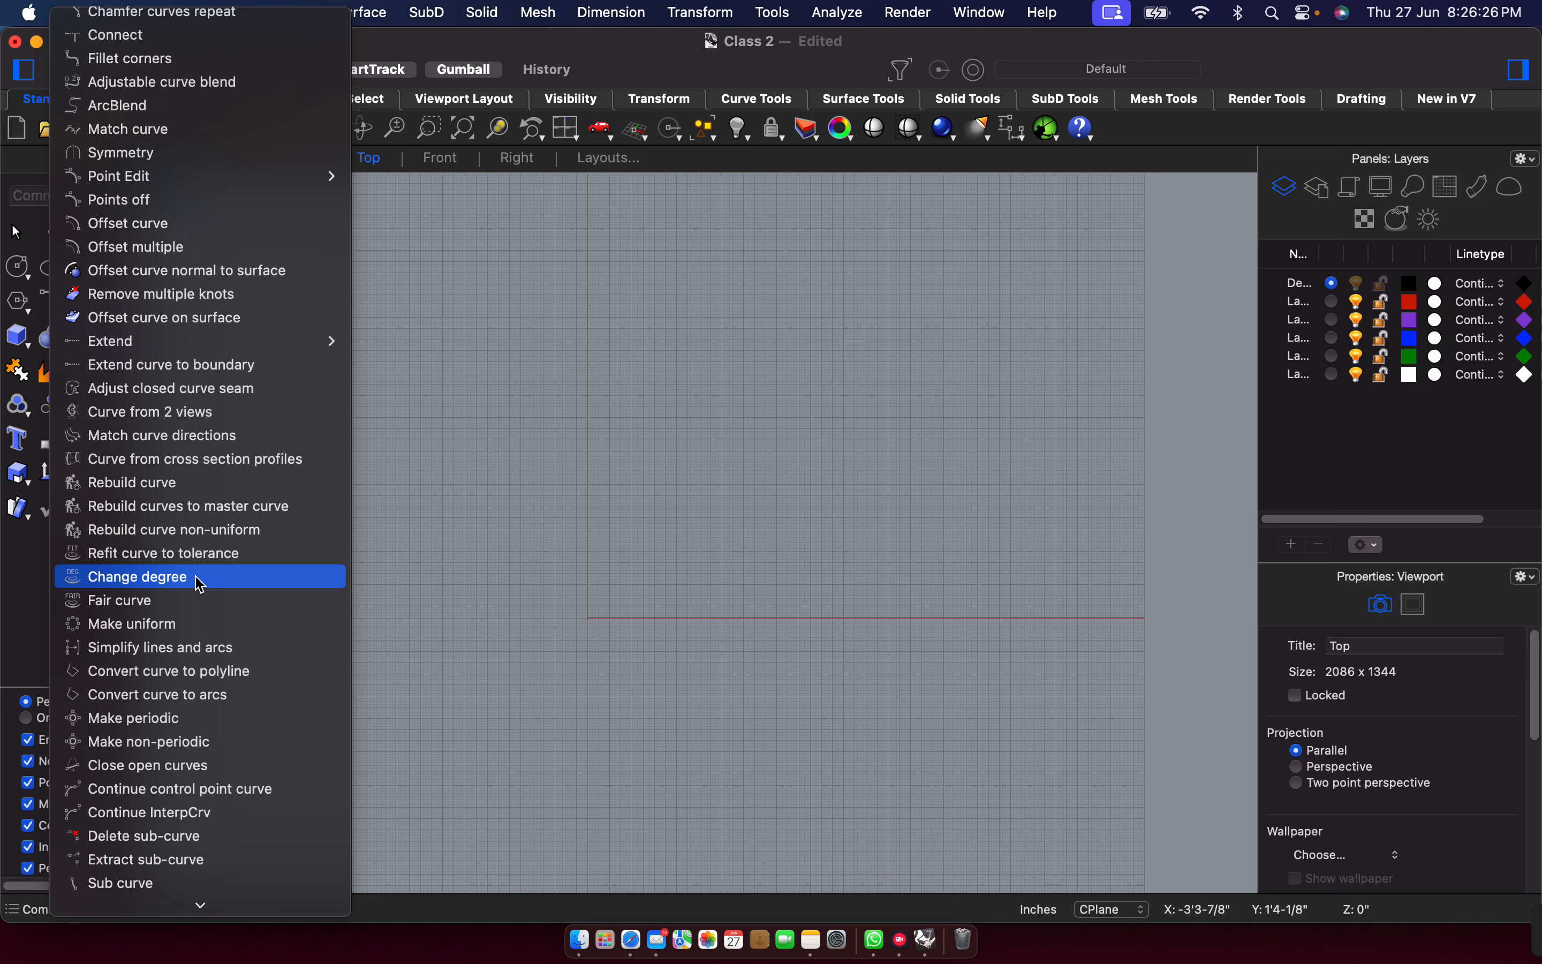
scroll(185, 578, down, 8)
click(437, 462)
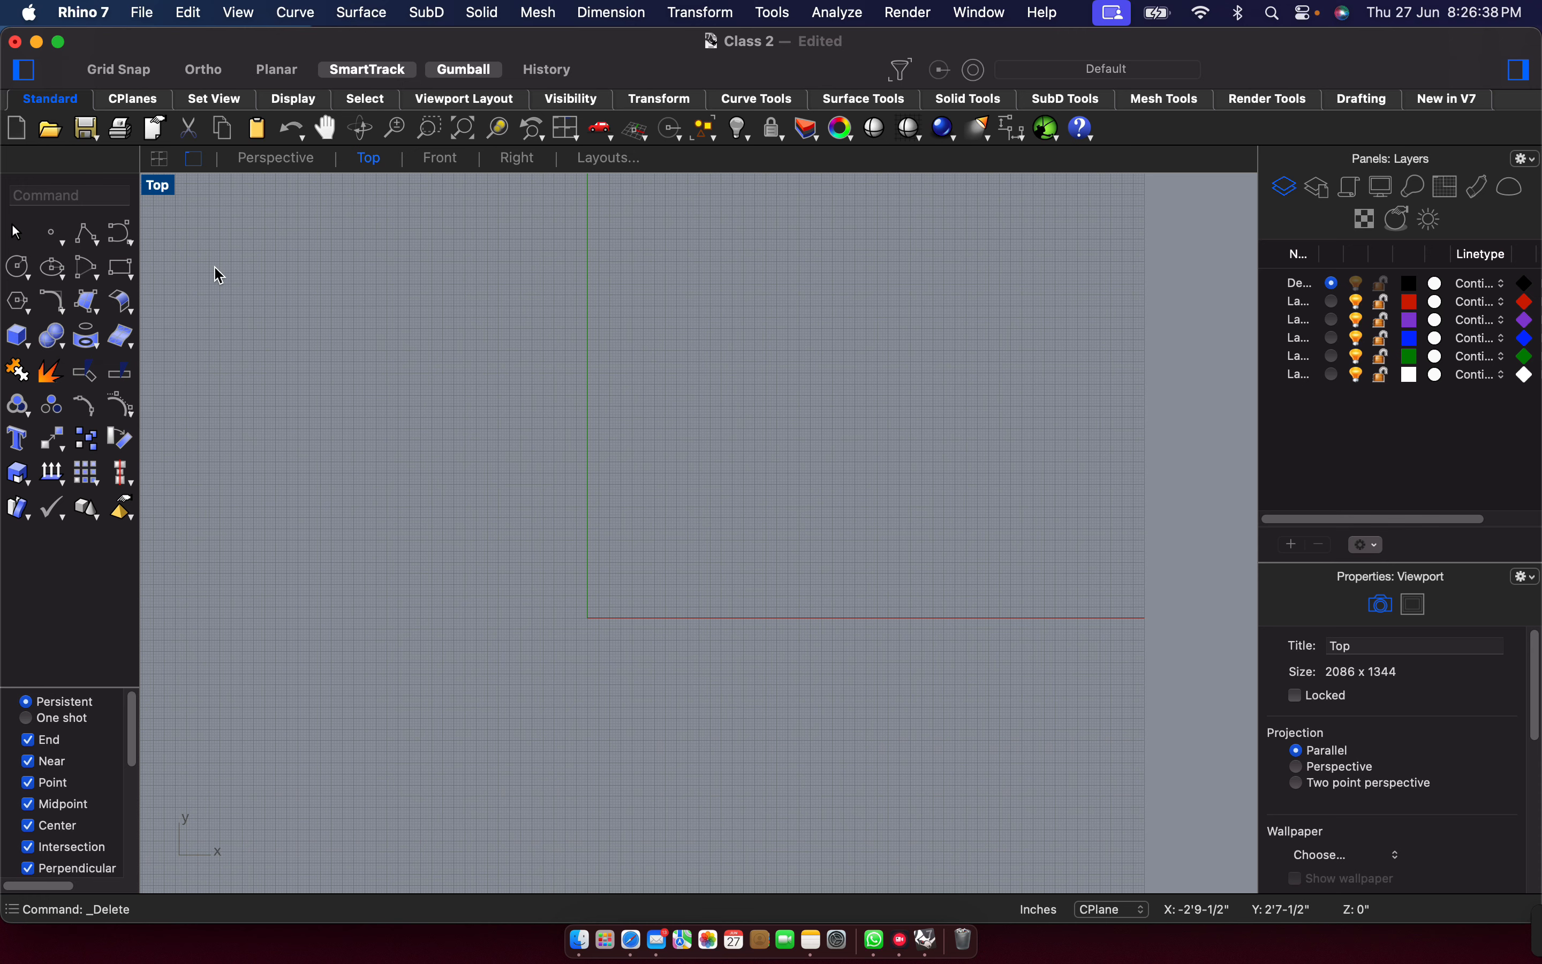
scroll(744, 386, right, 5)
scroll(744, 386, up, 3)
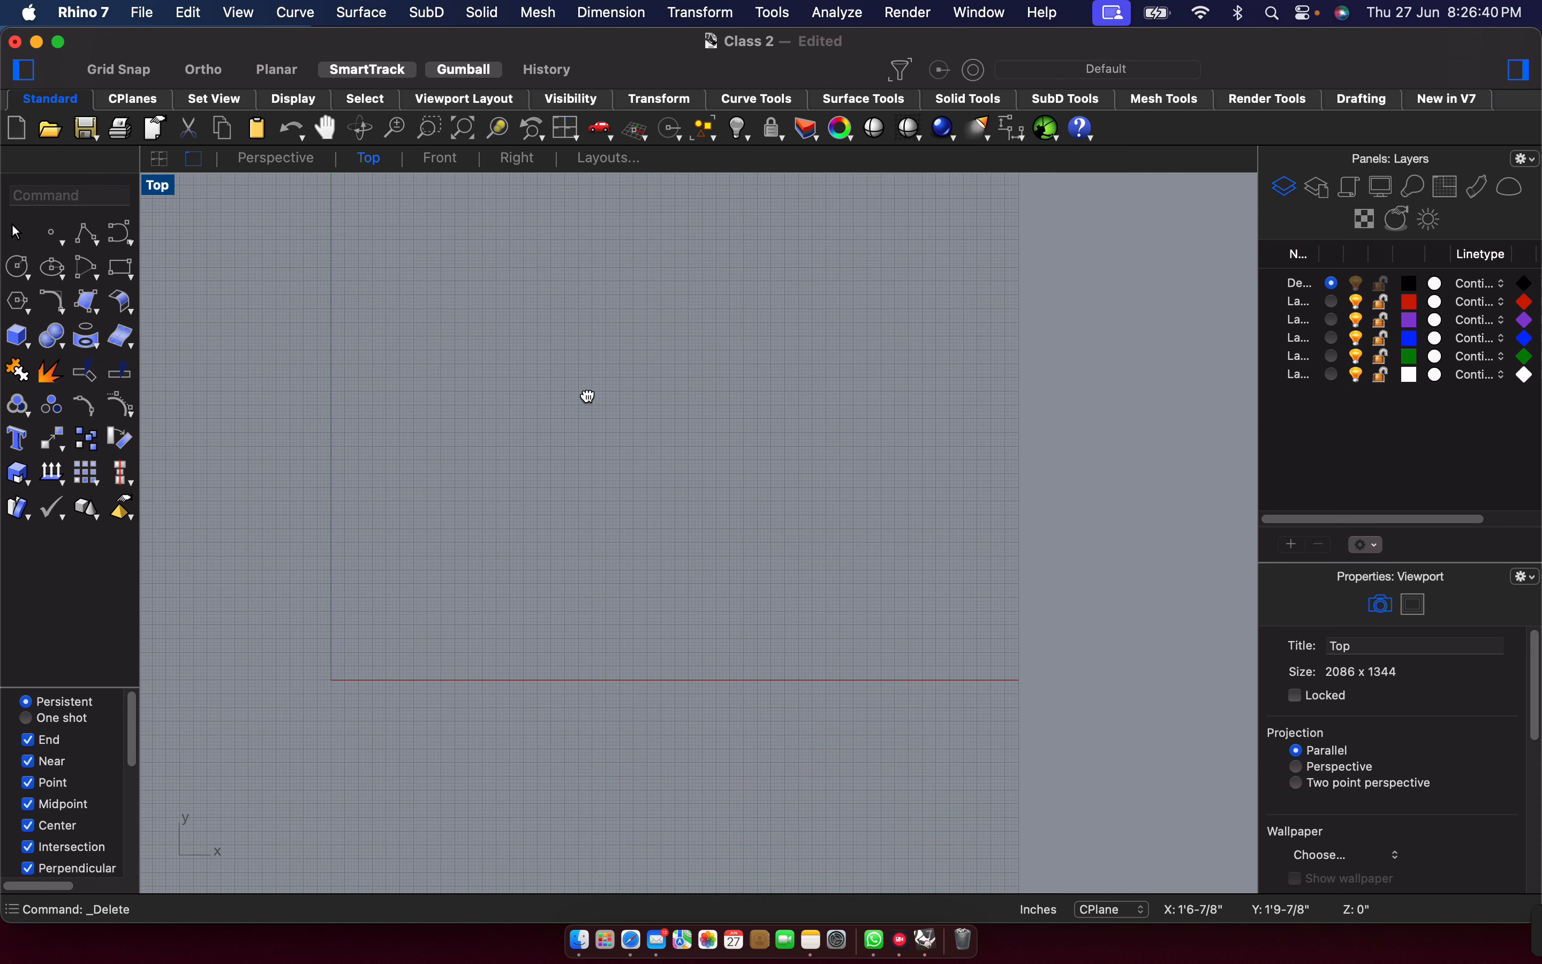
right_drag(587, 426, 599, 427)
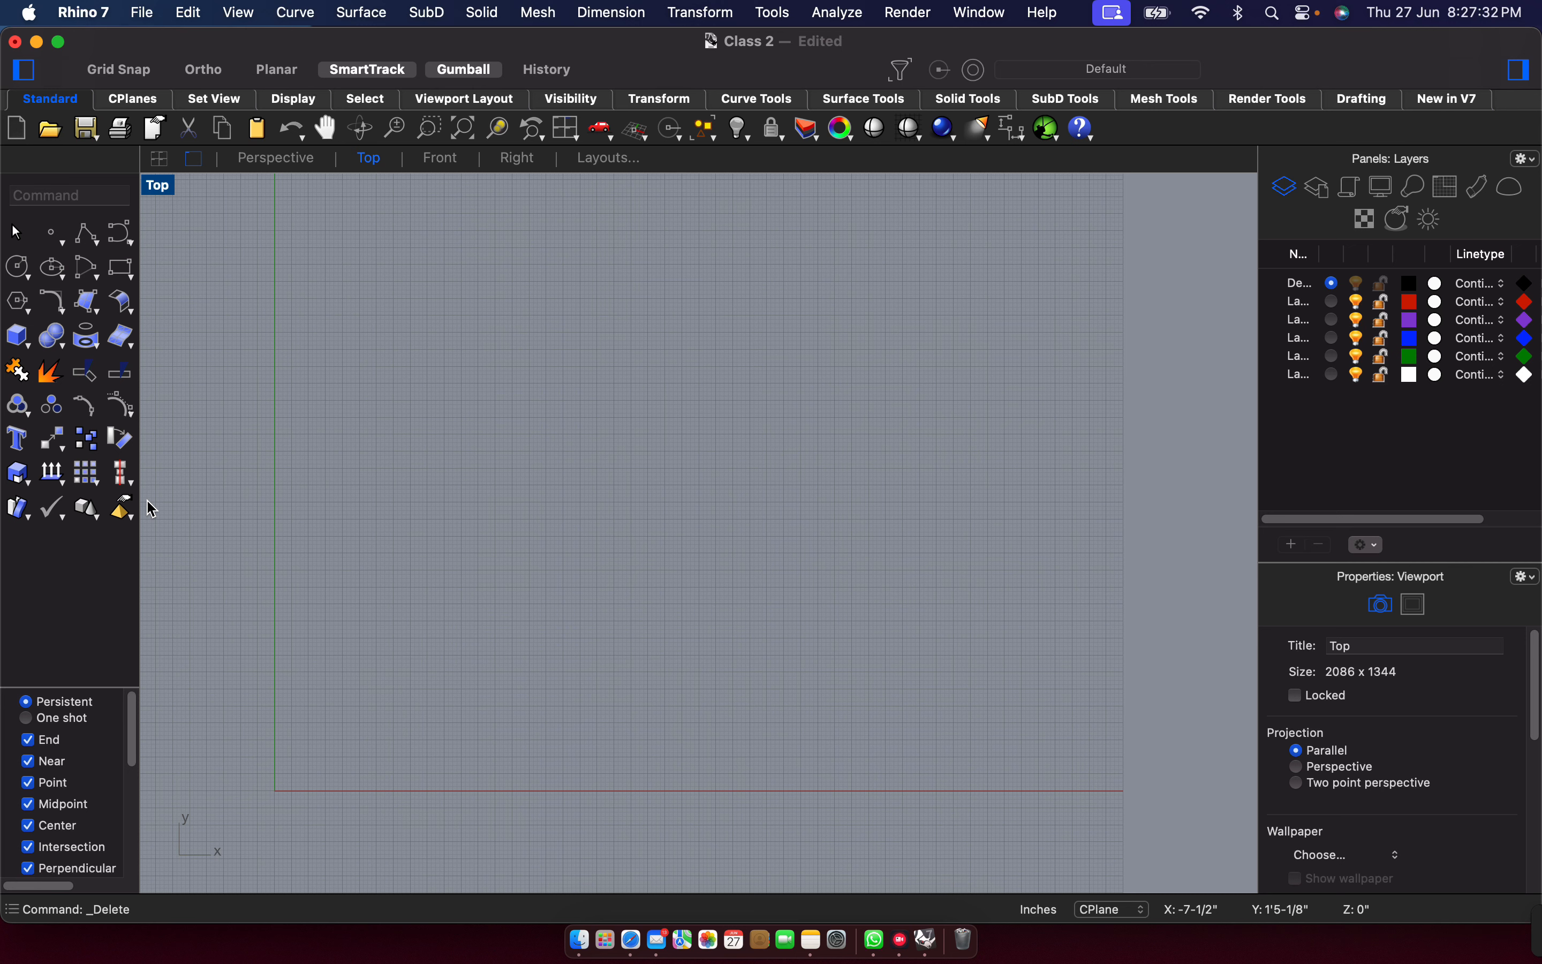
scroll(151, 508, down, 2)
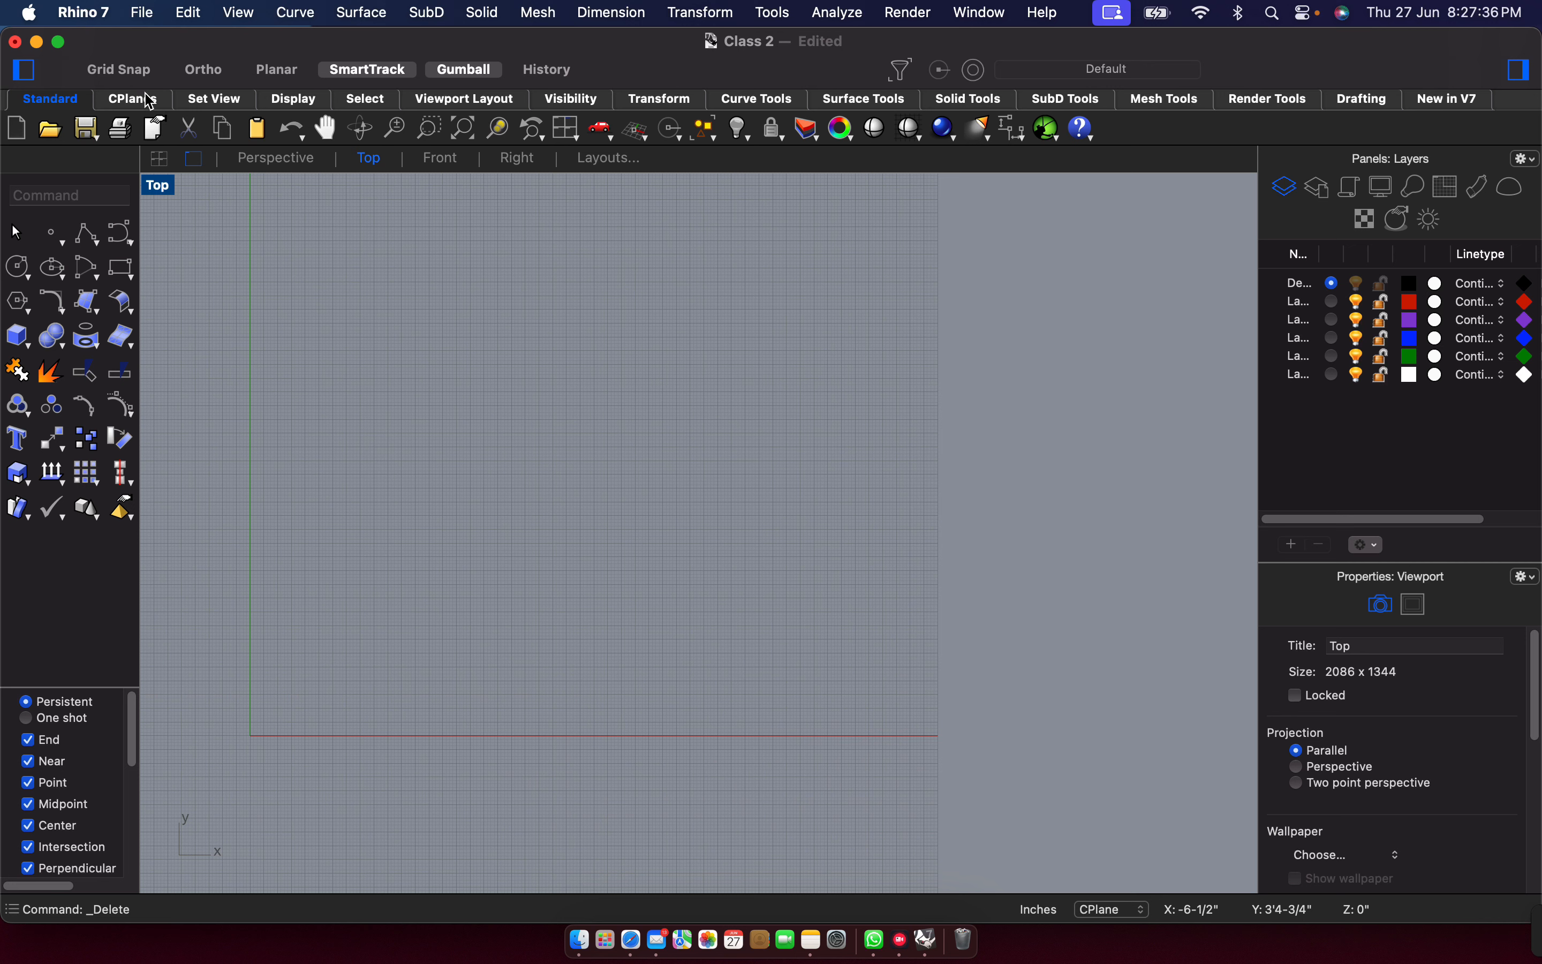
click(102, 100)
click(80, 107)
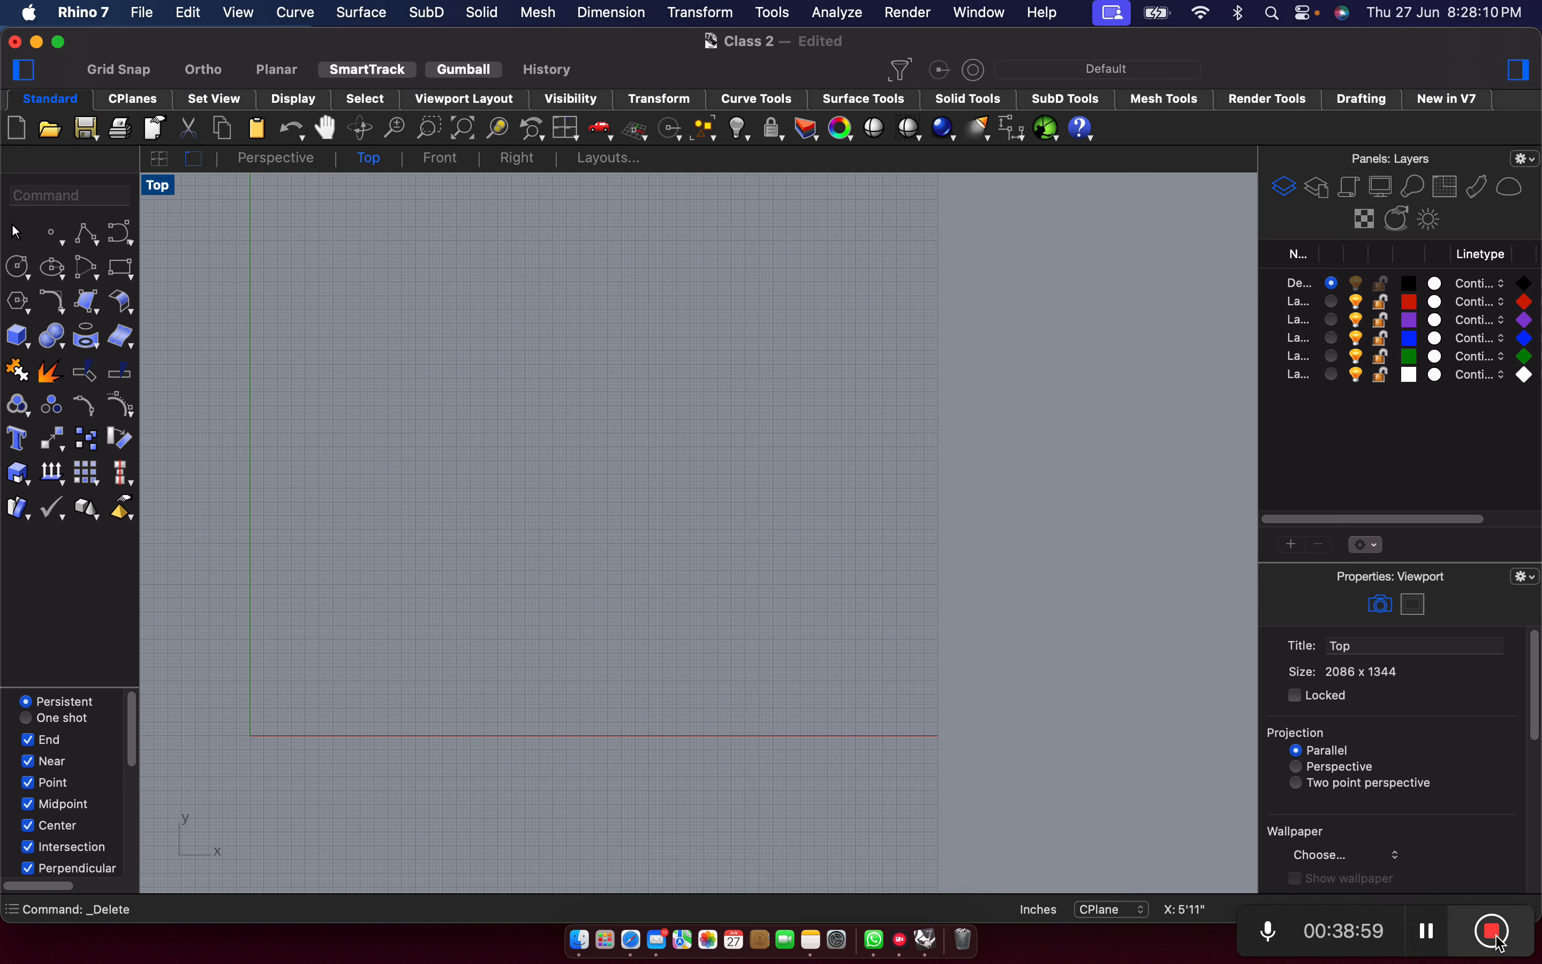
click(1496, 931)
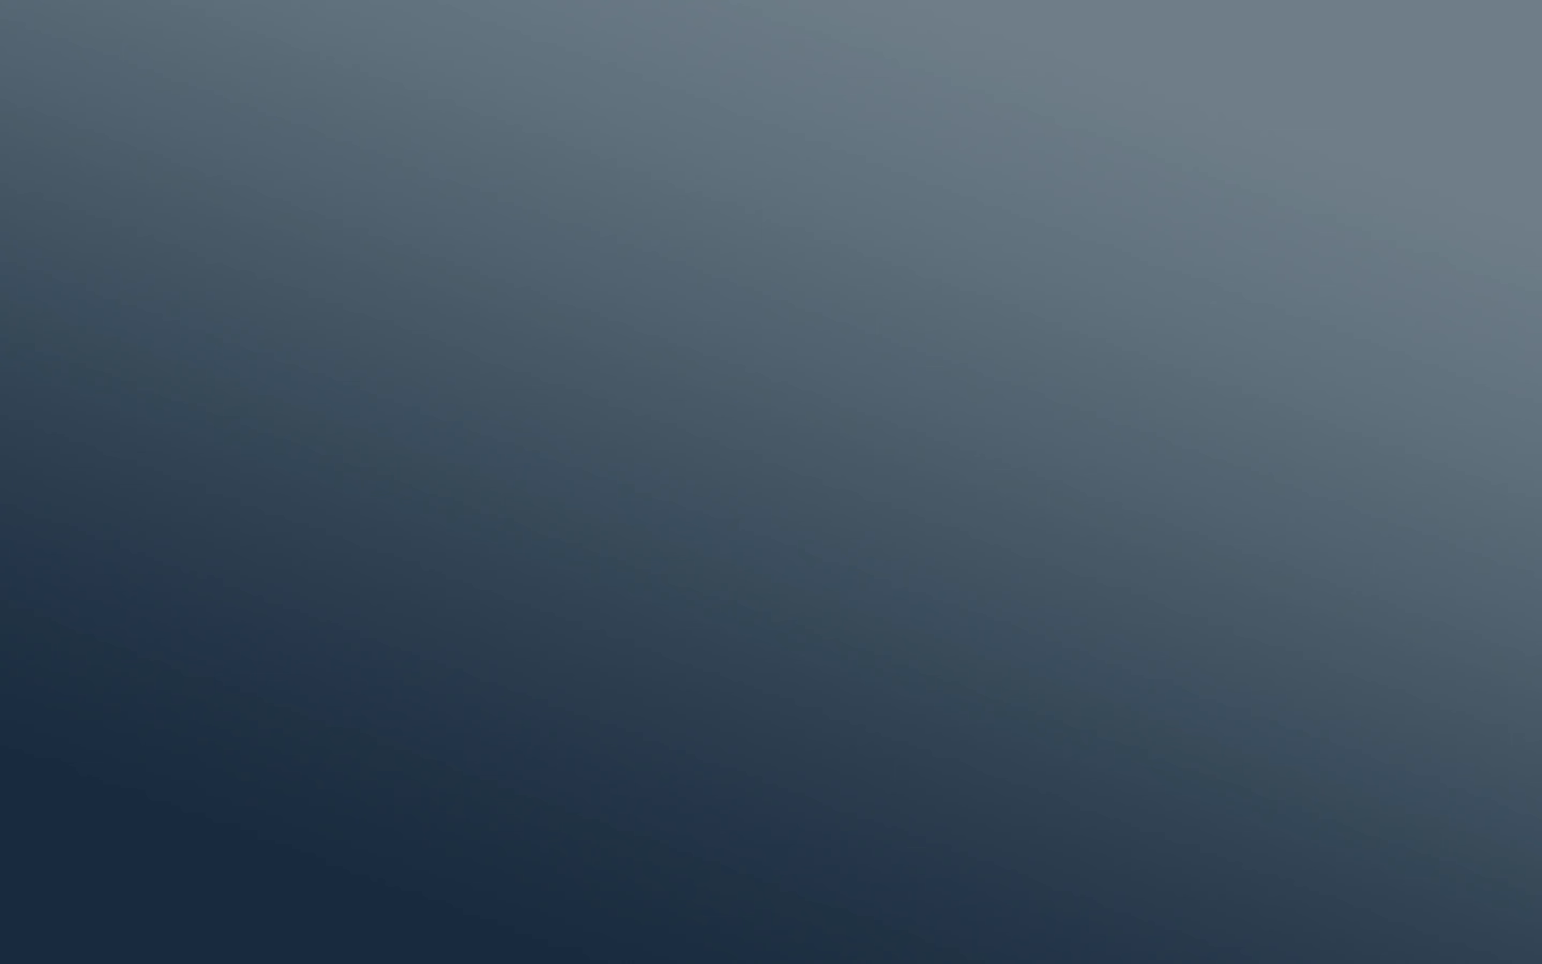